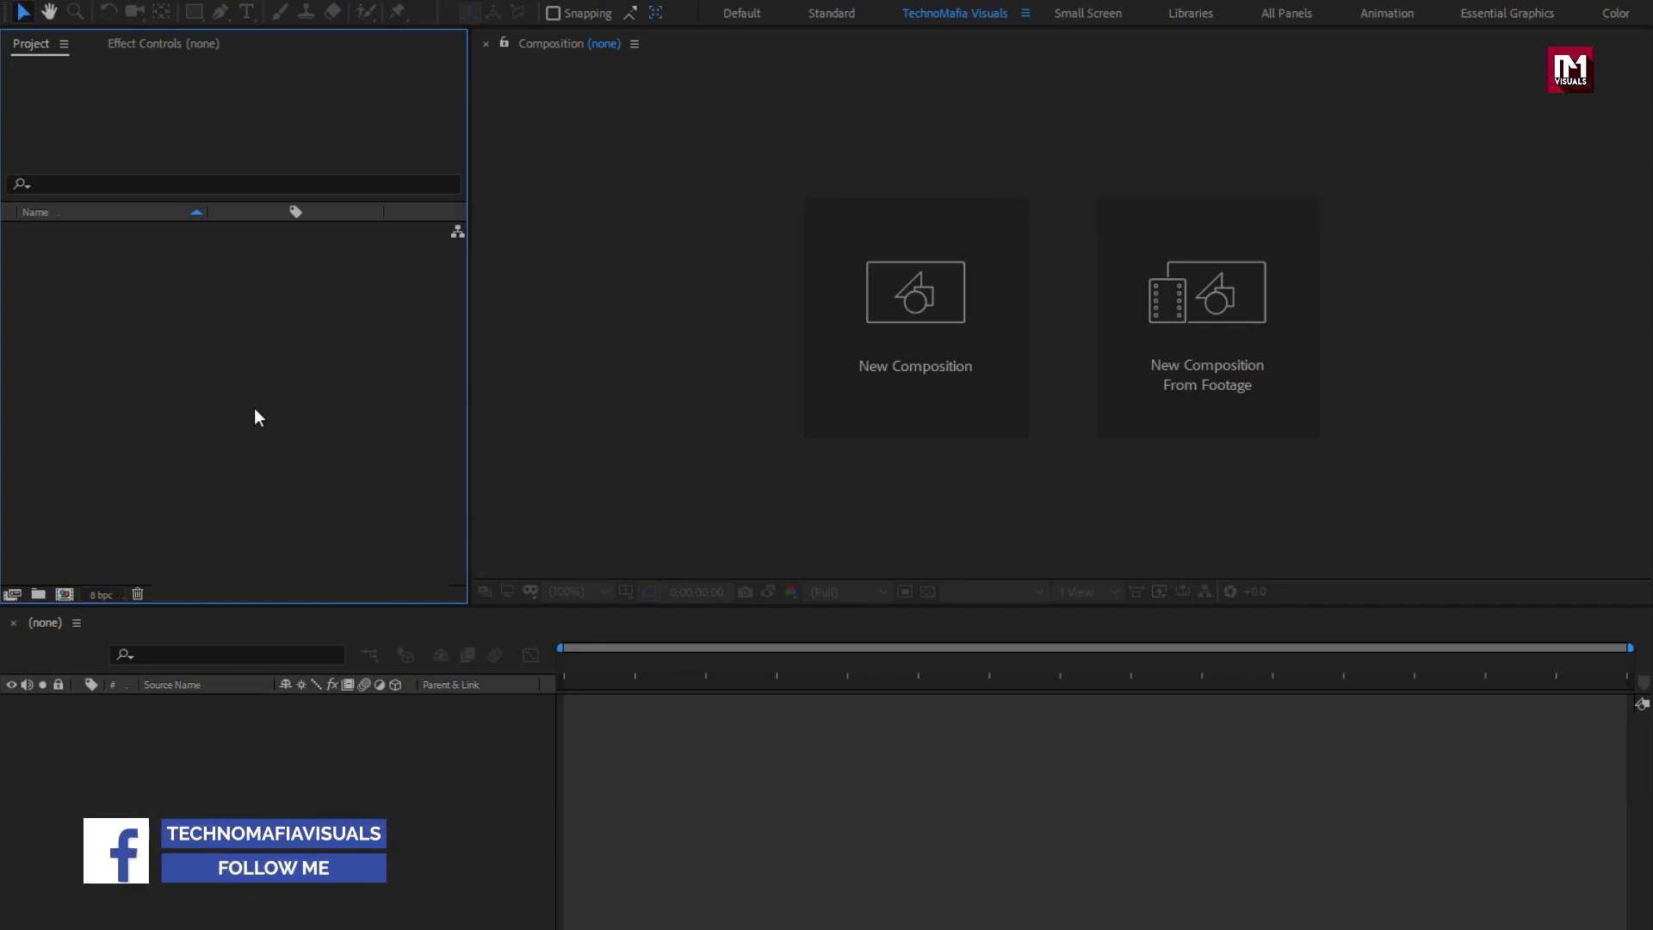
Create a 1920×1080, 30 fps composition named Clean_Lower_Third with a 0:00:05:00 duration
left_click(867, 308)
type("Cl")
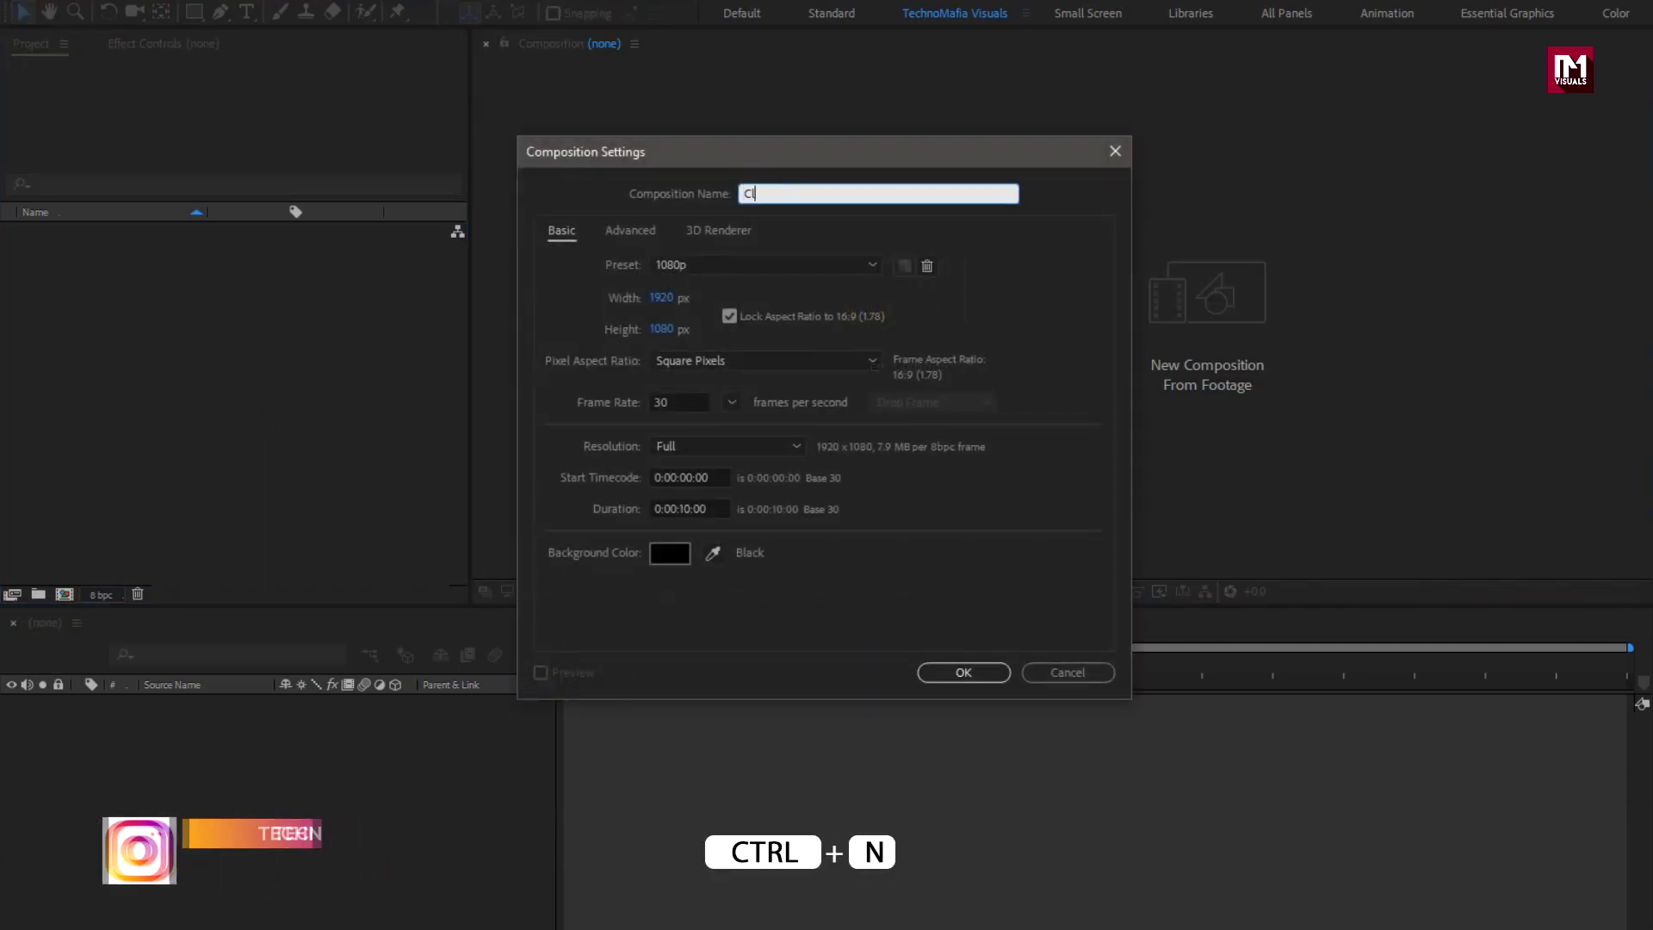
type("ean_")
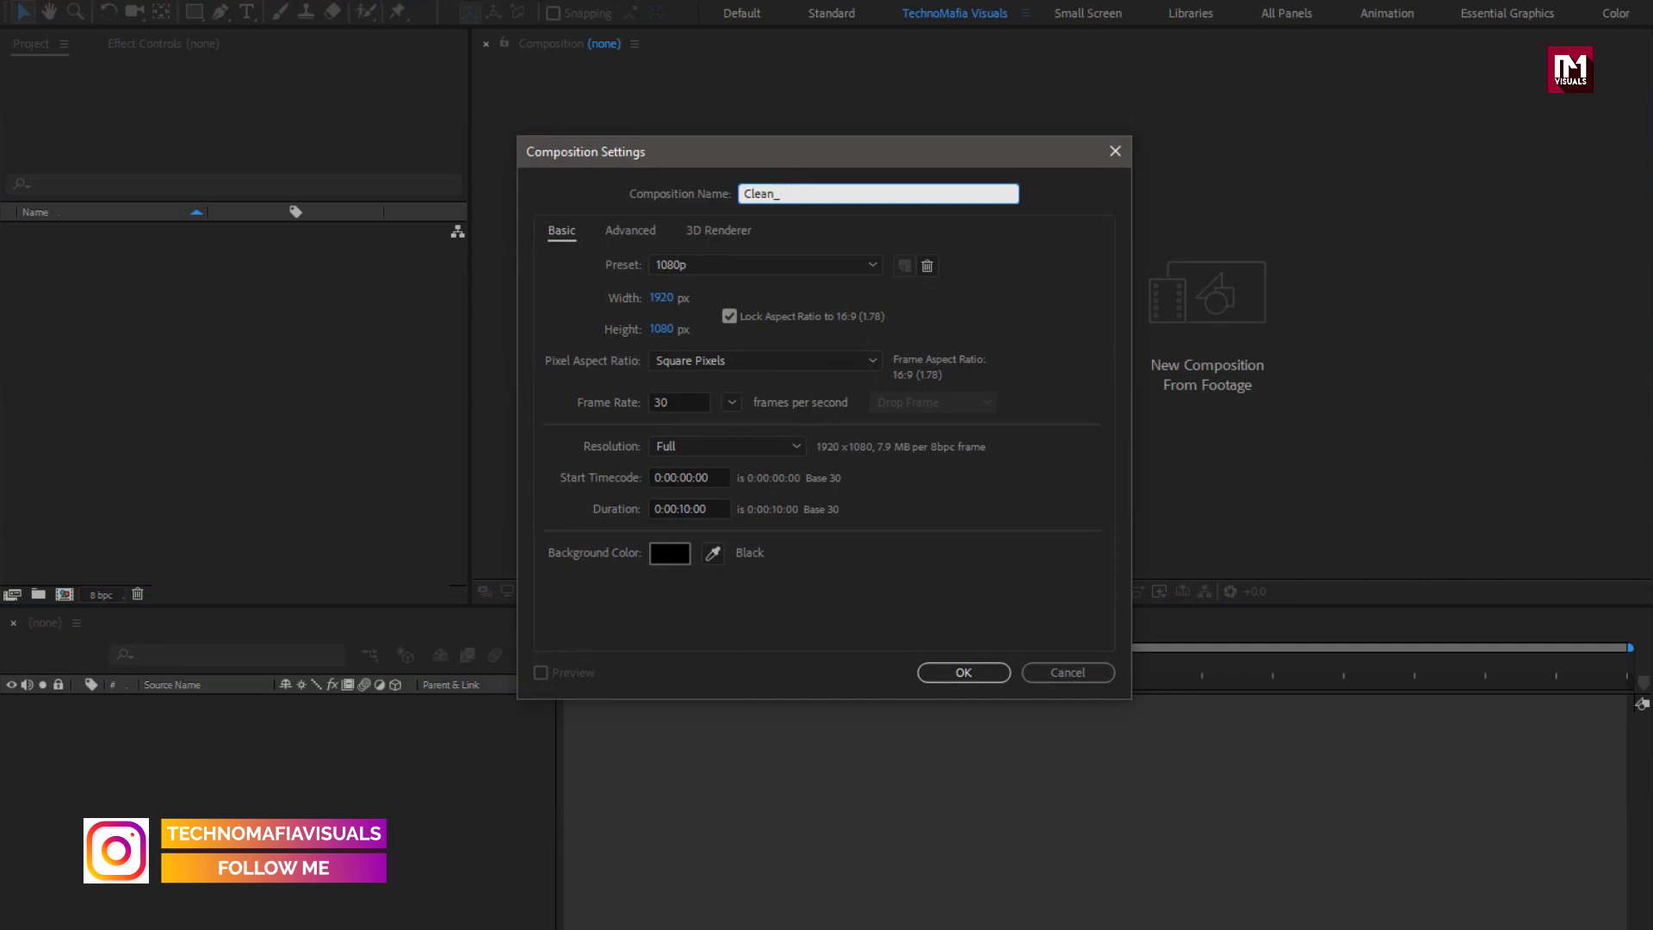
type("Lower_")
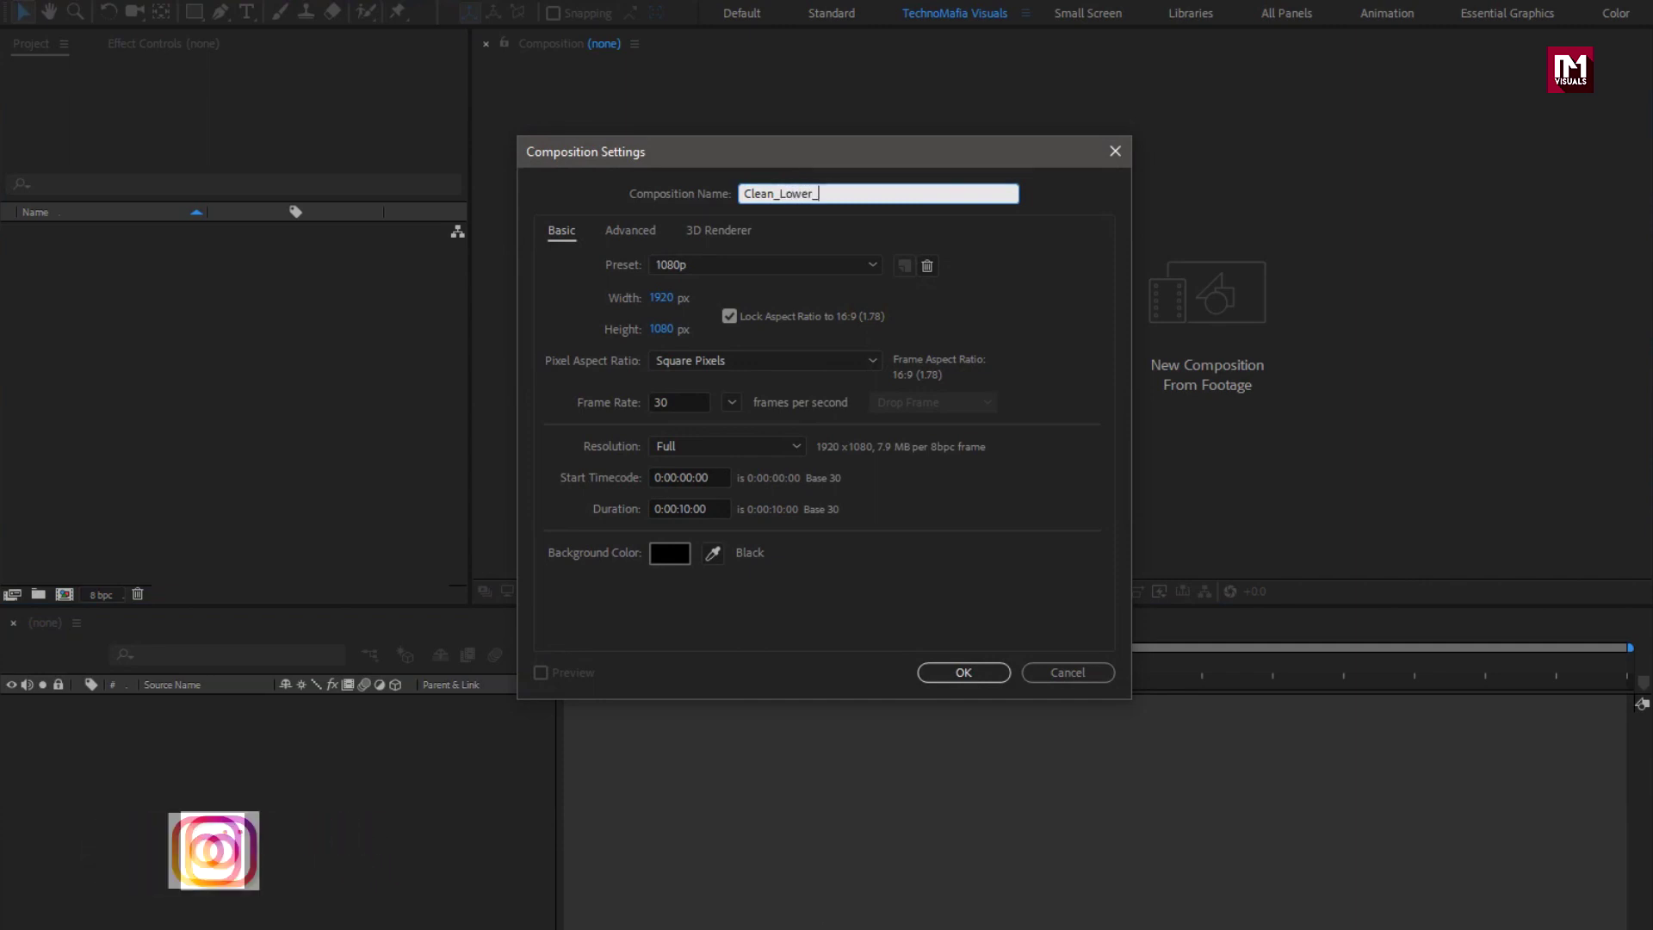
type("Third")
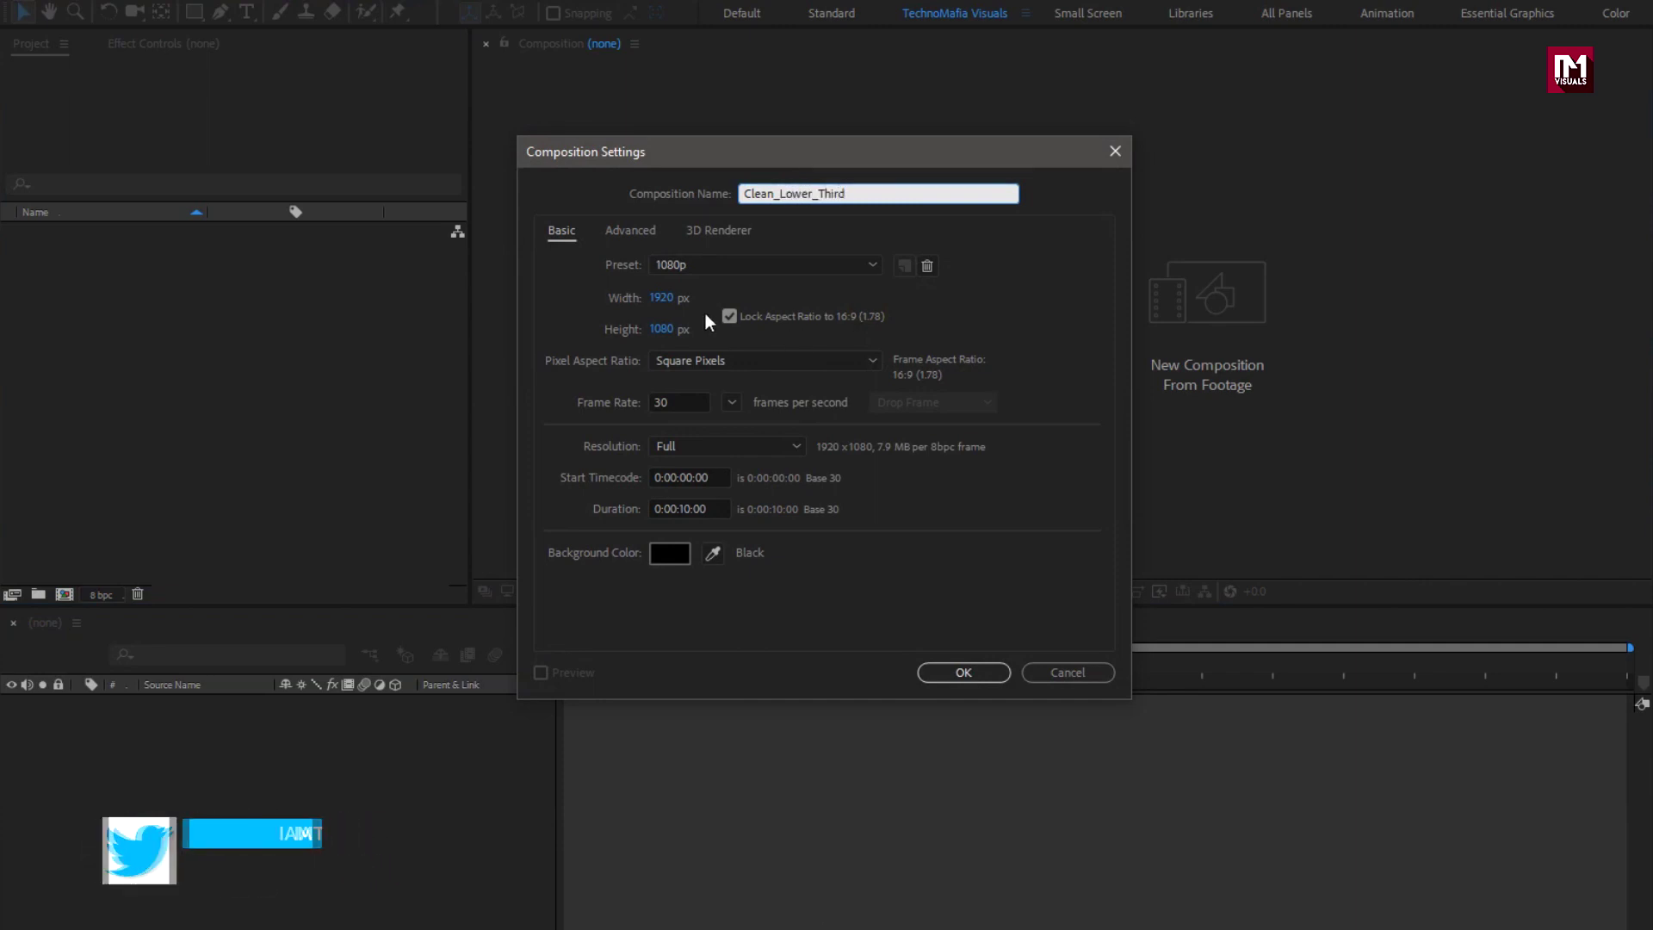
double_click(683, 508)
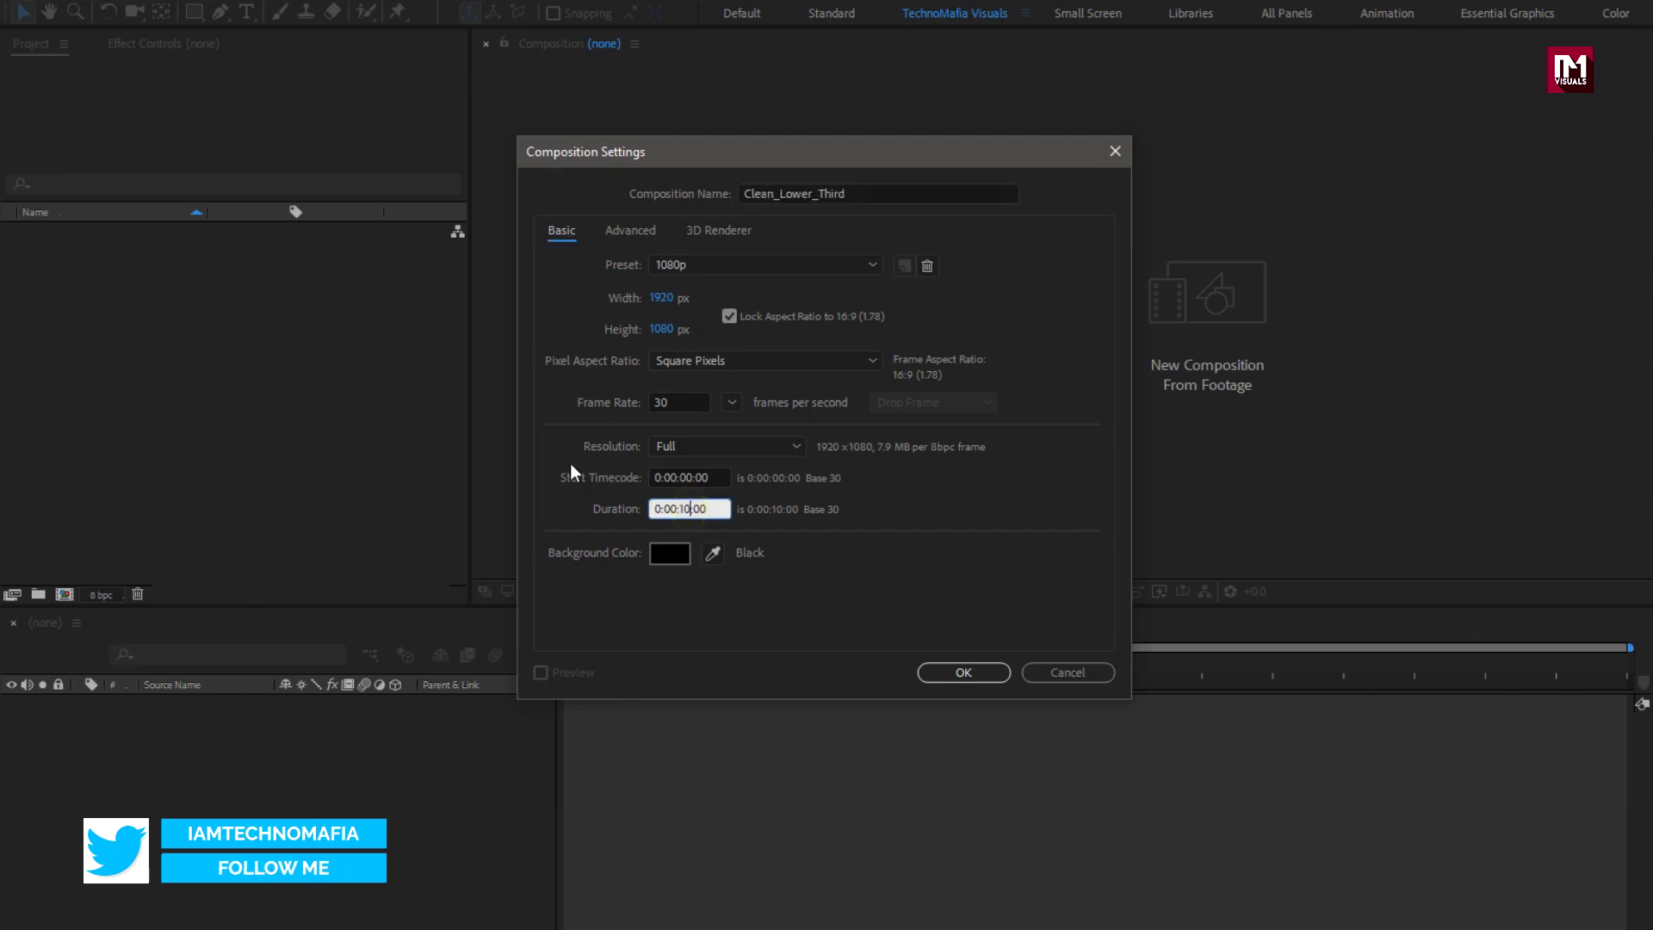
key("BackSpace")
type("05")
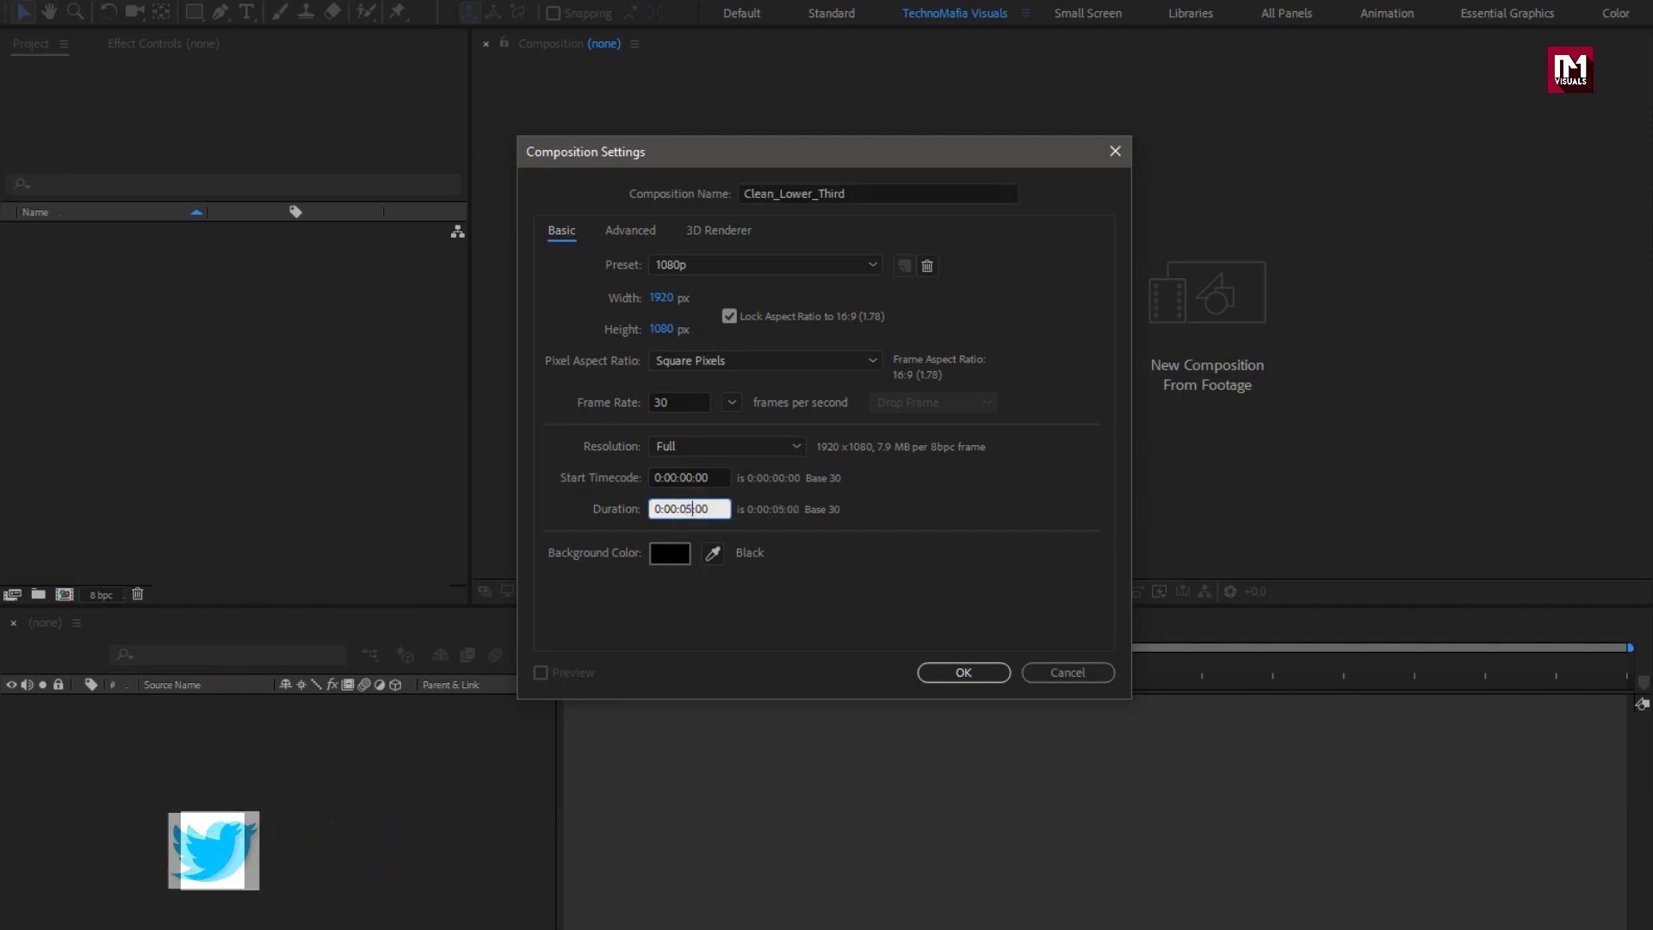
left_click(956, 671)
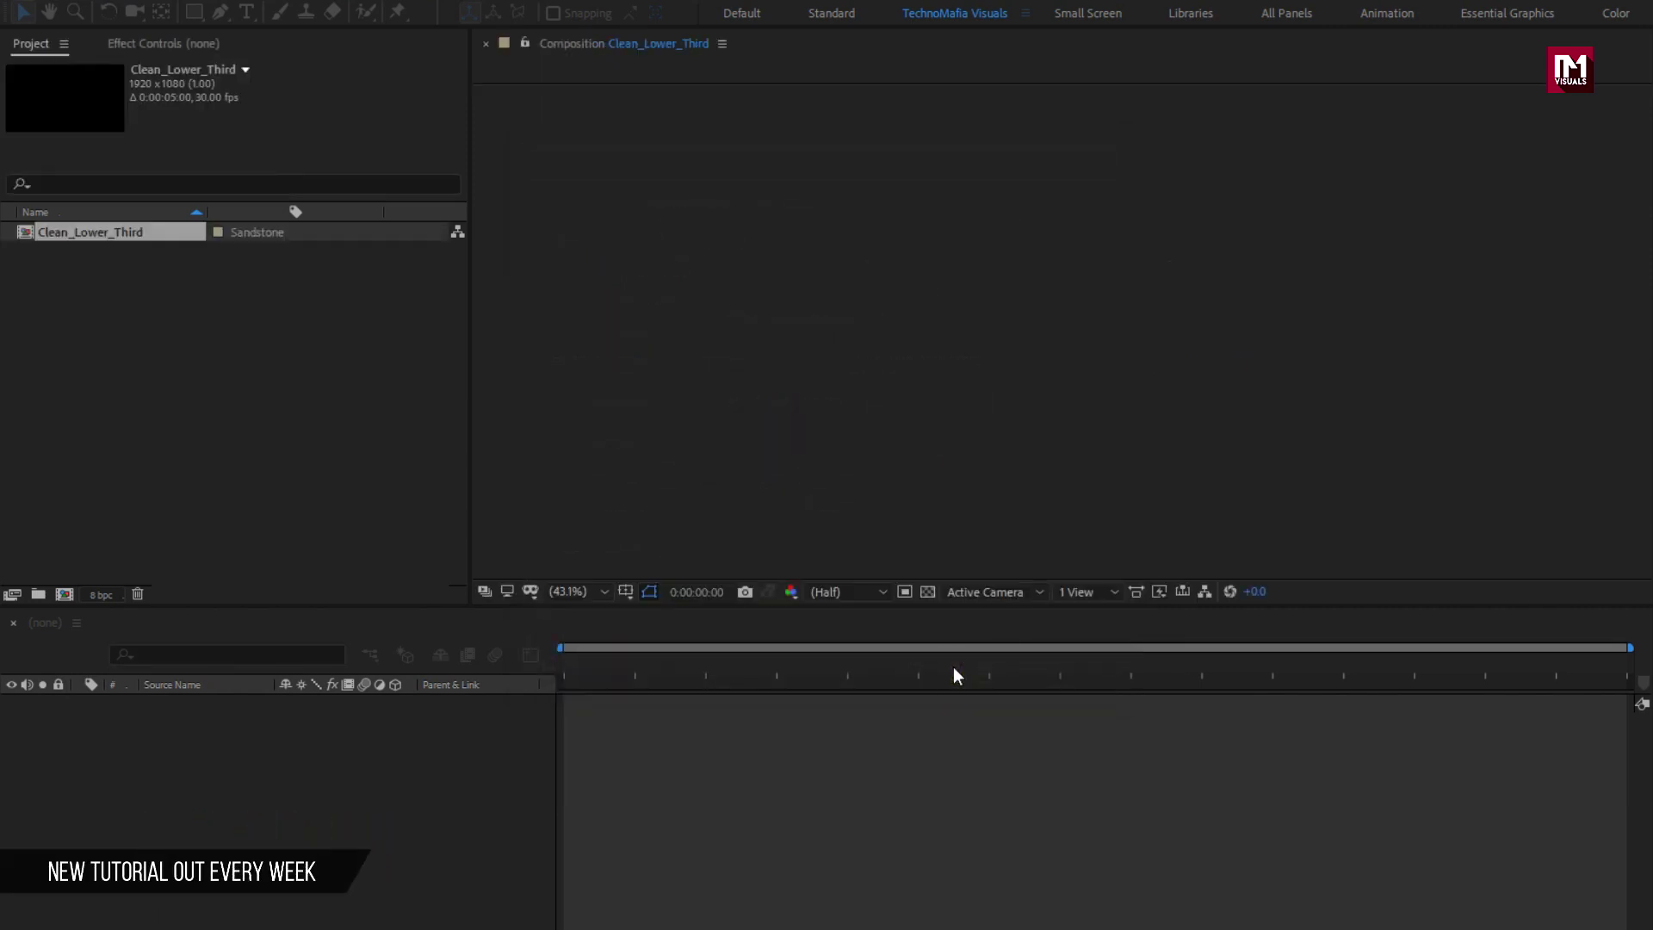
Set the Pen tool to no fill and a solid 150 px stroke
left_click(224, 14)
left_click(535, 14)
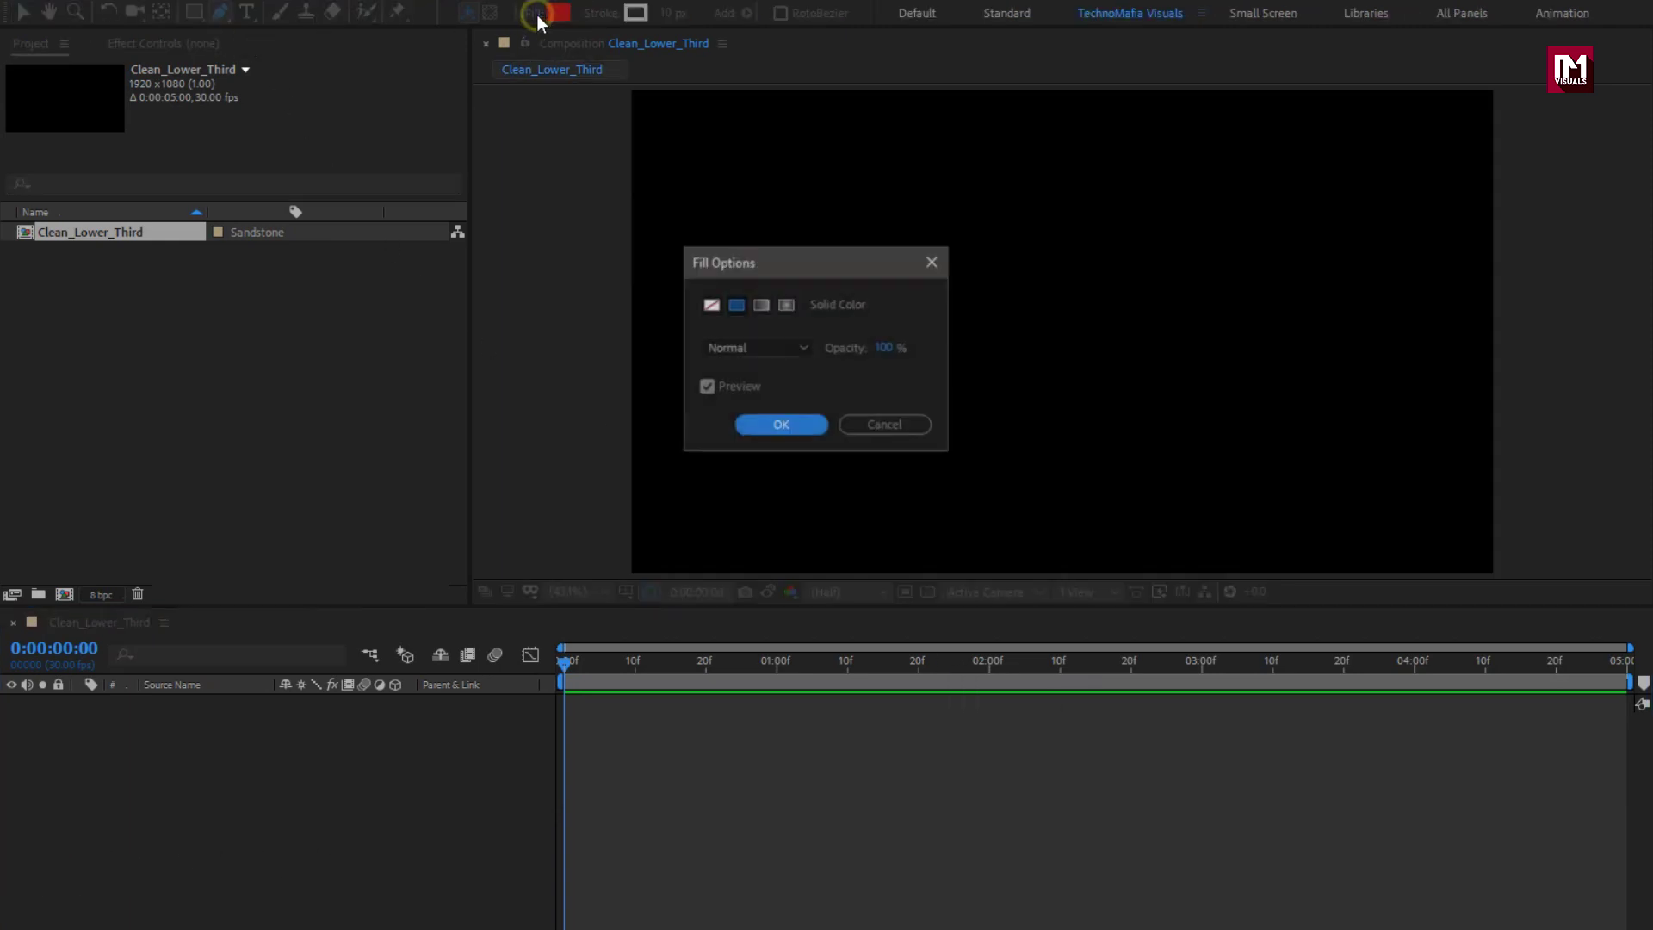
left_click(711, 306)
left_click(760, 424)
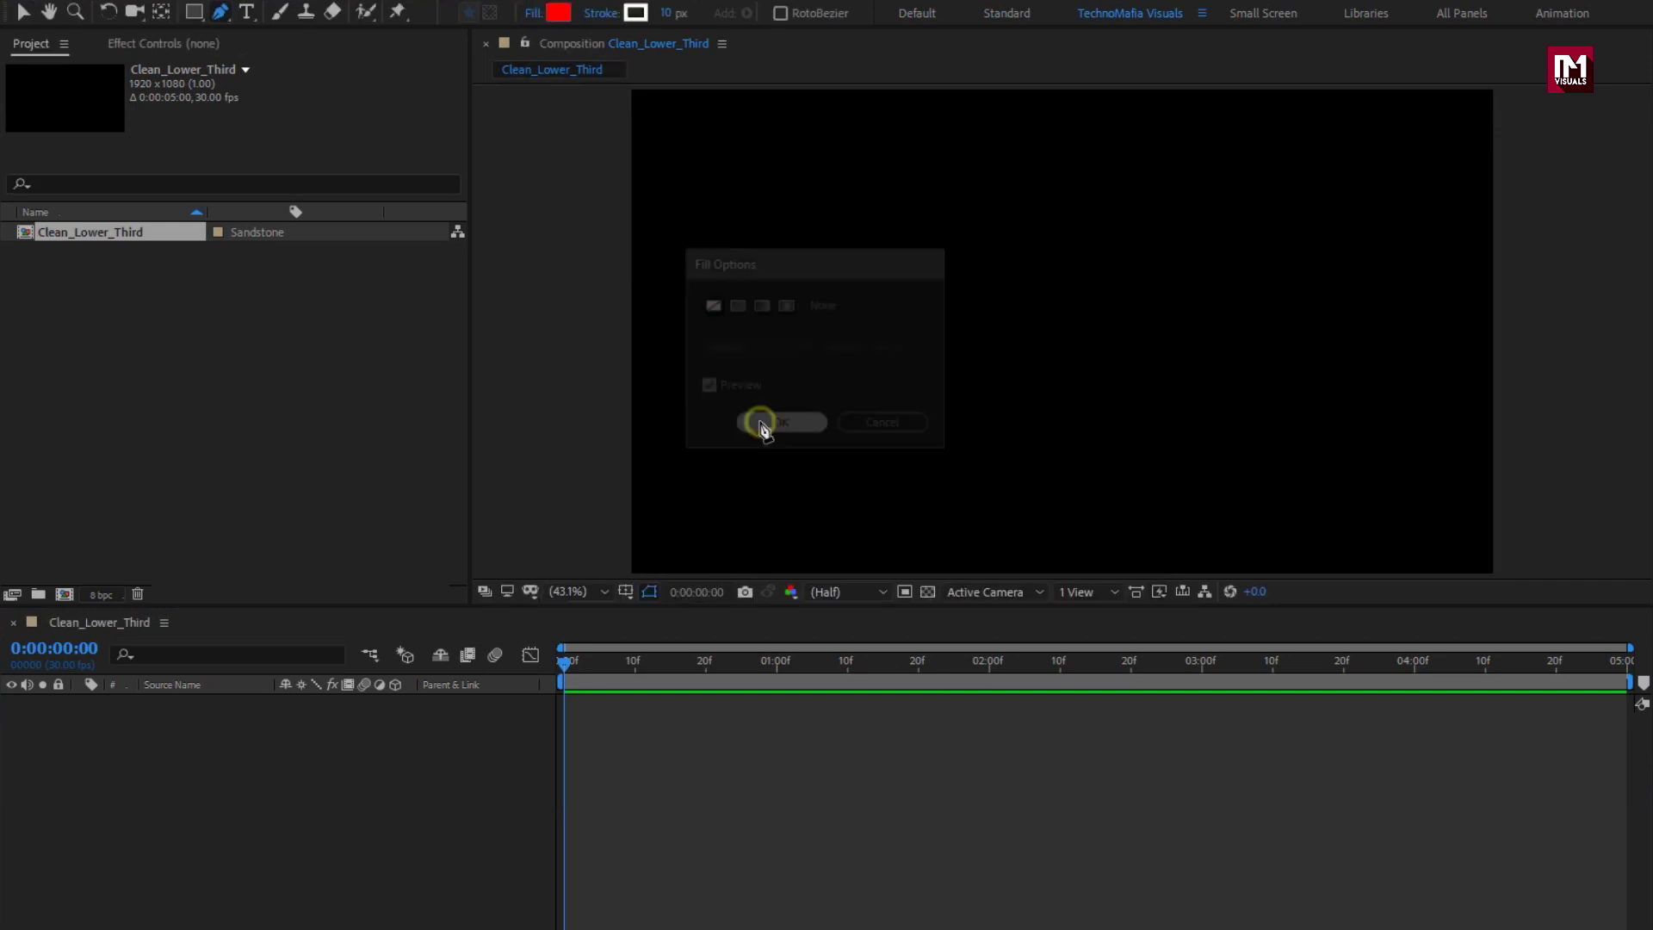
left_click(600, 18)
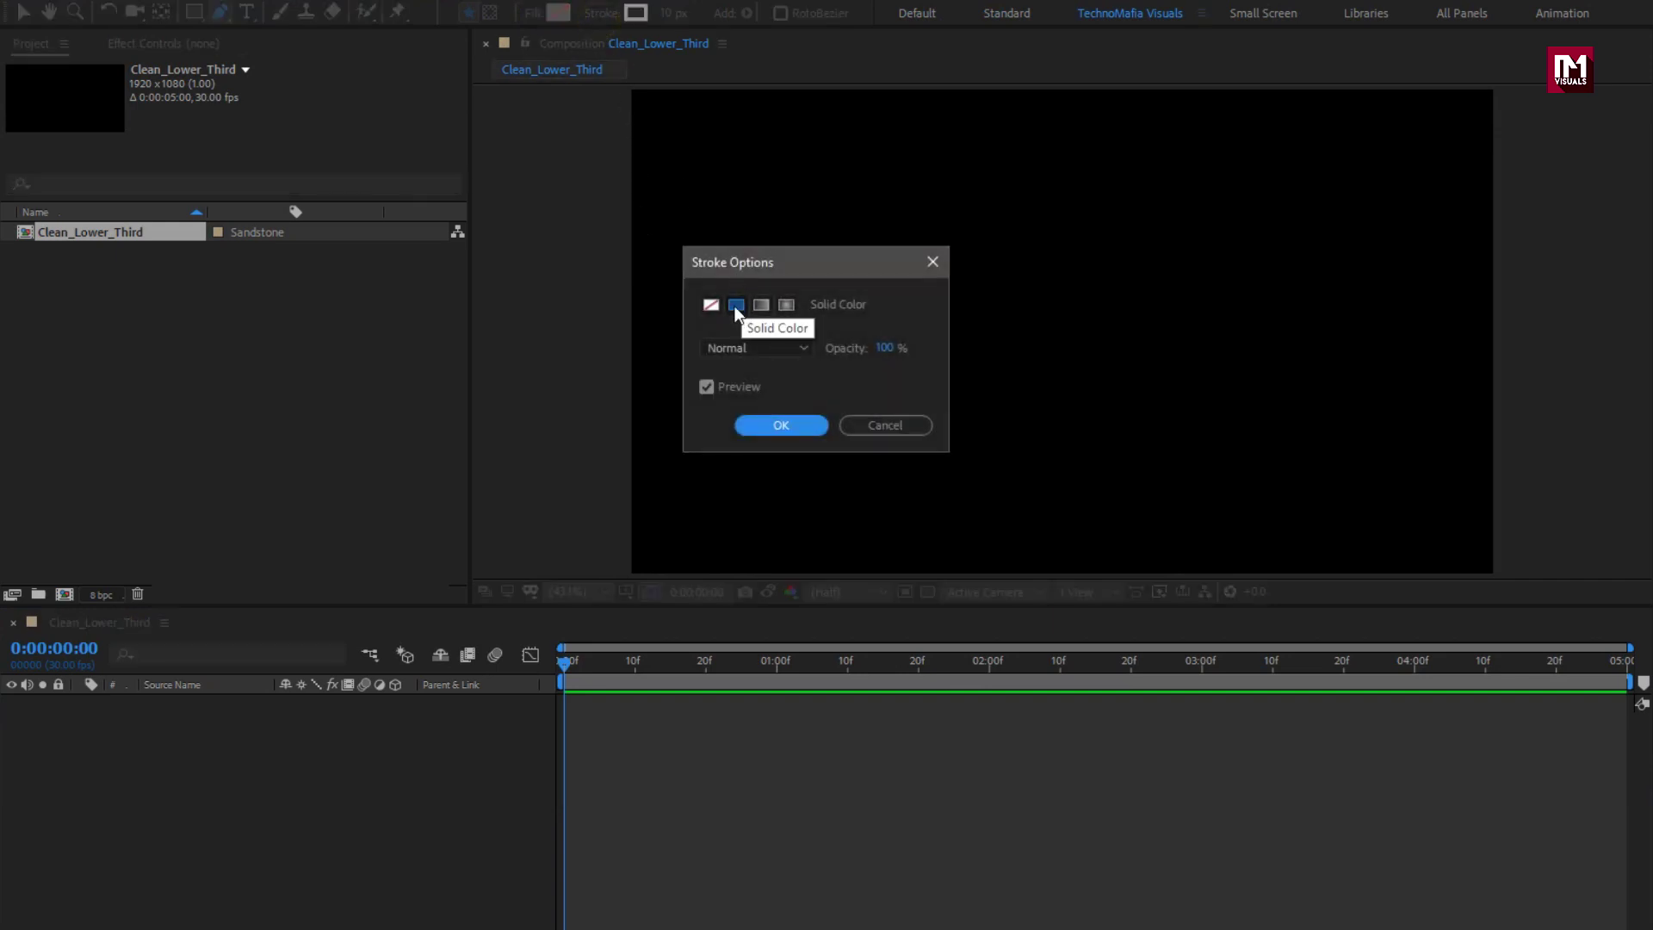
left_click(775, 425)
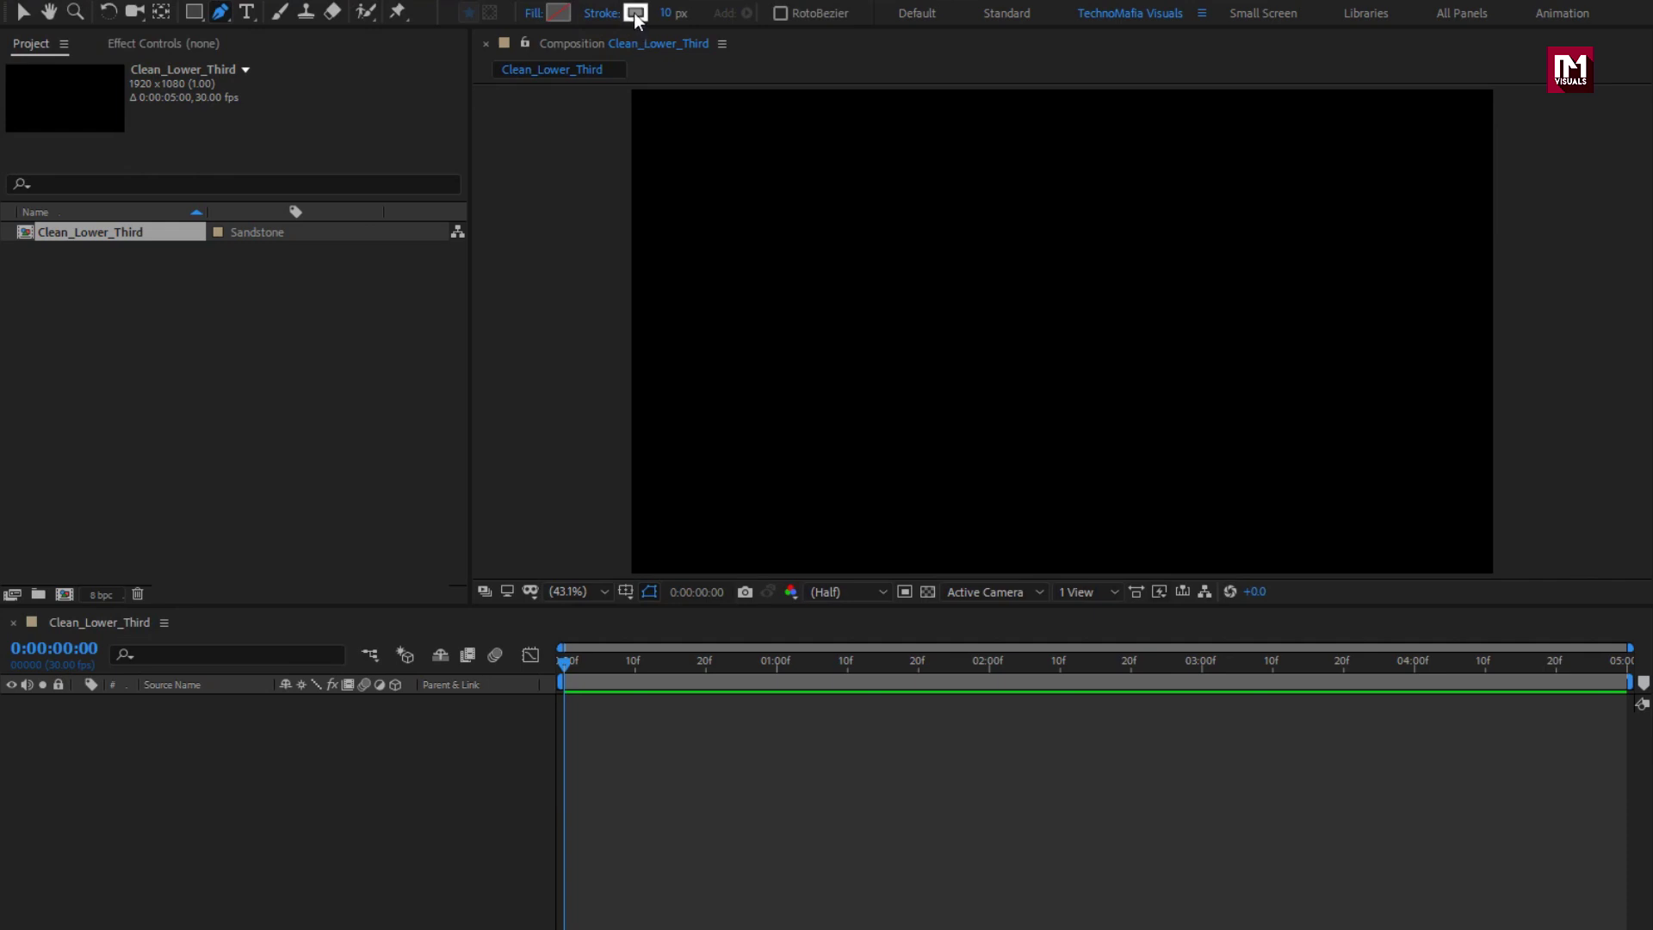
left_click(668, 14)
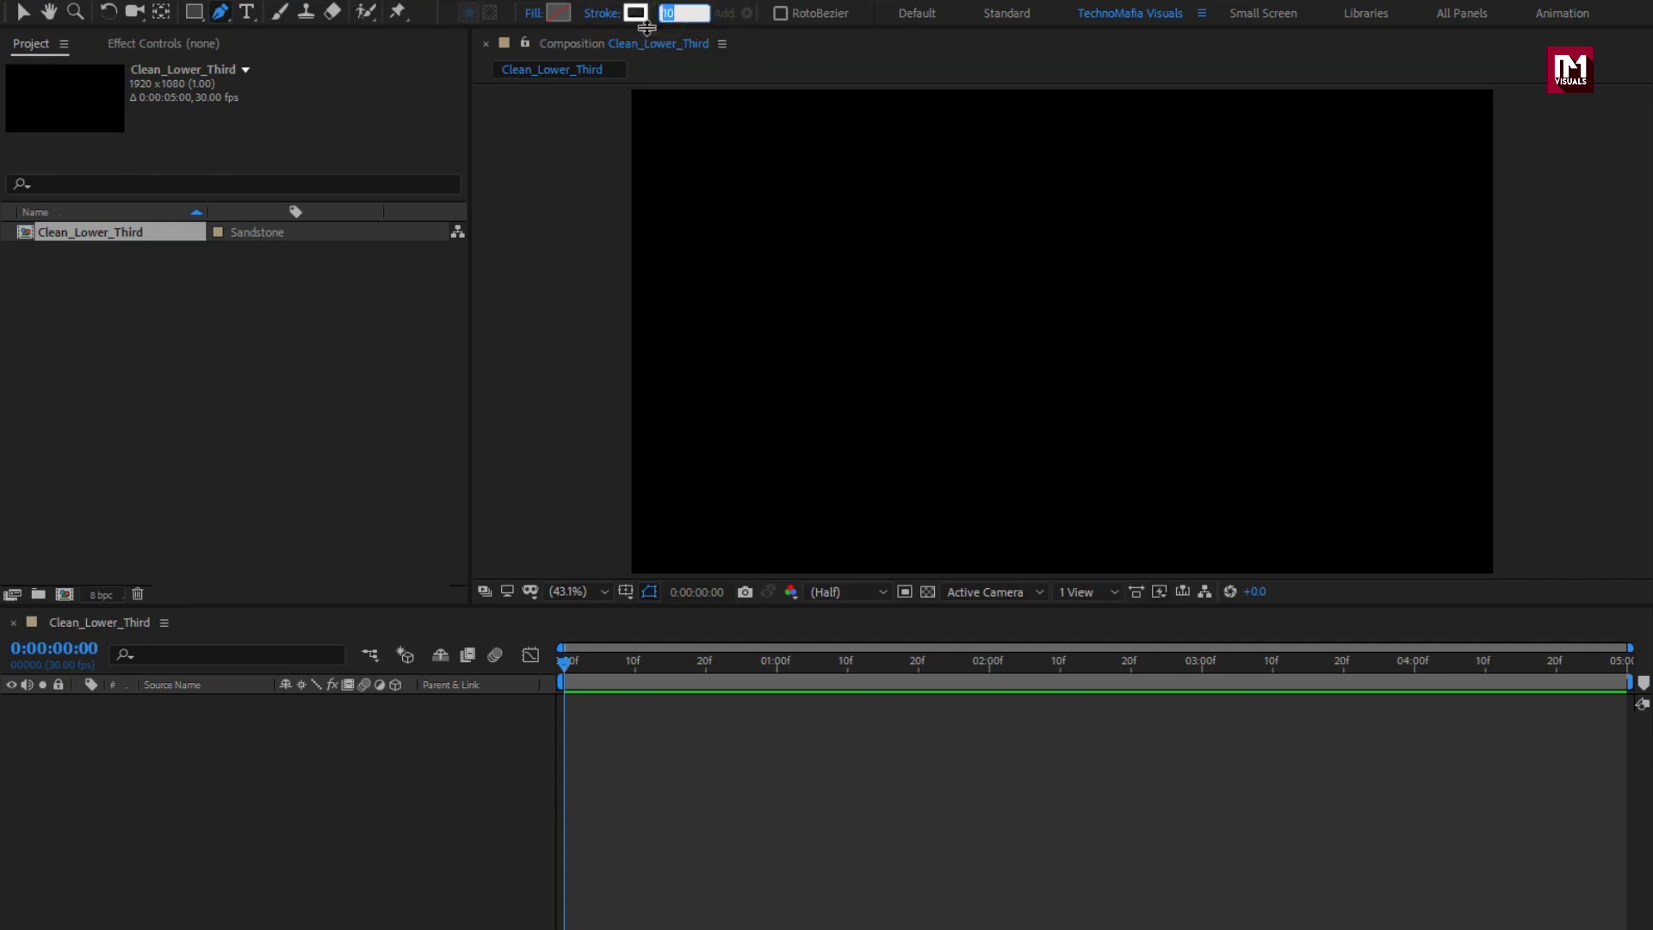
type("150")
key("Return")
Draw the horizontal bar with two points and expand Shape Layer 1's properties
left_click(706, 325)
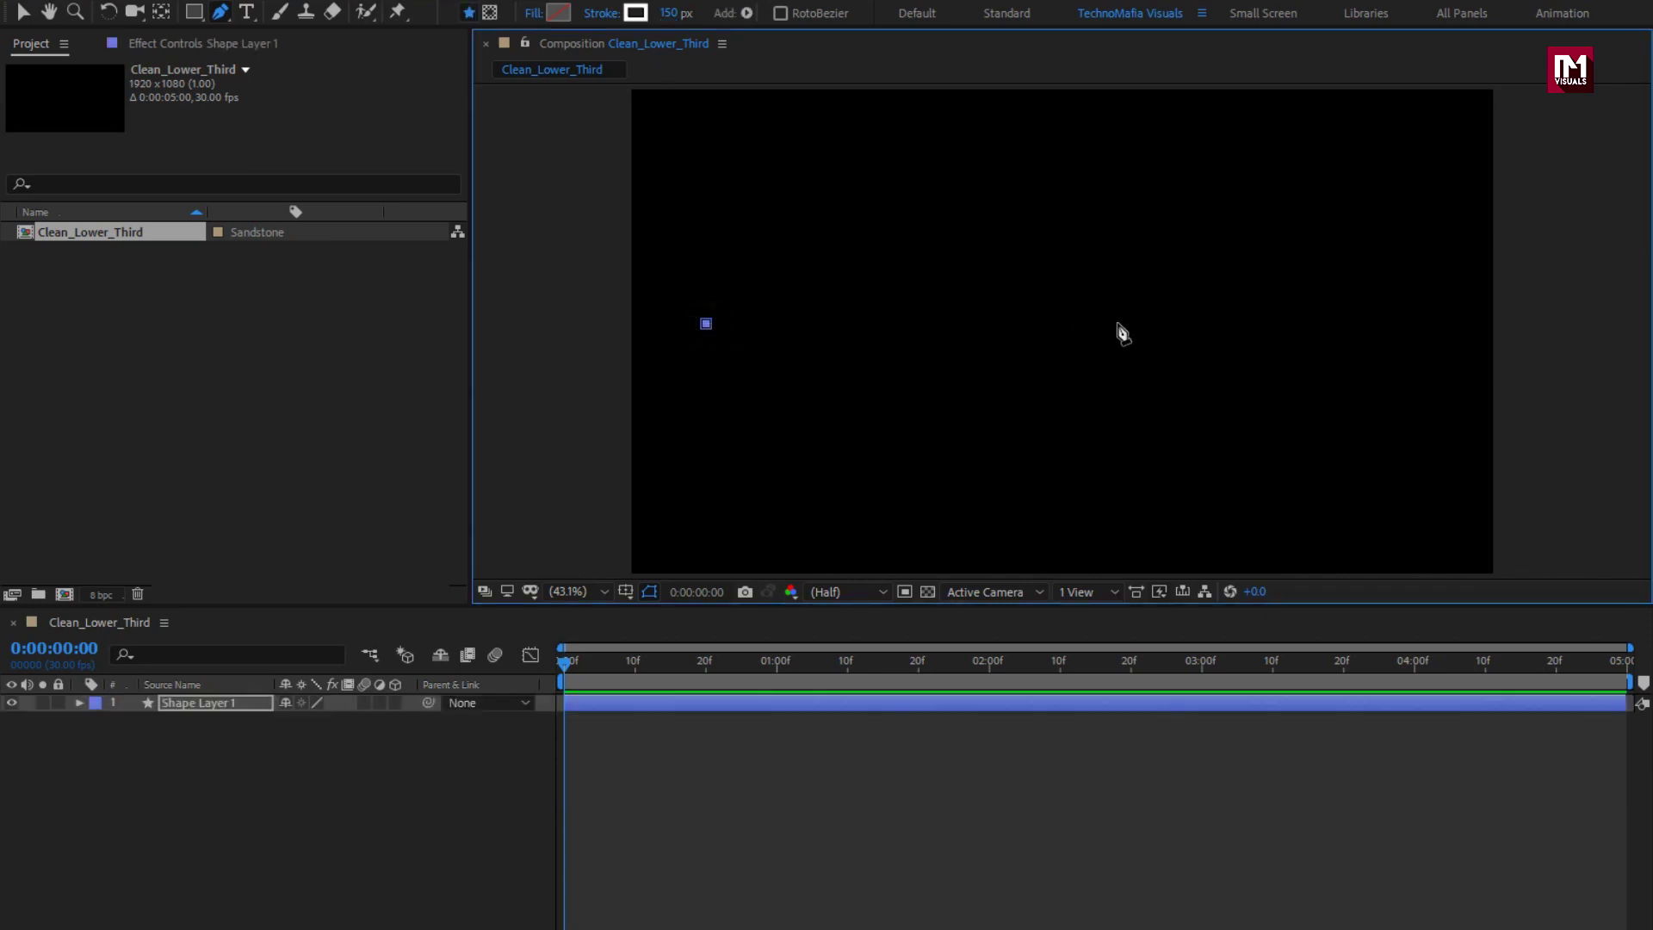
left_click(1134, 325)
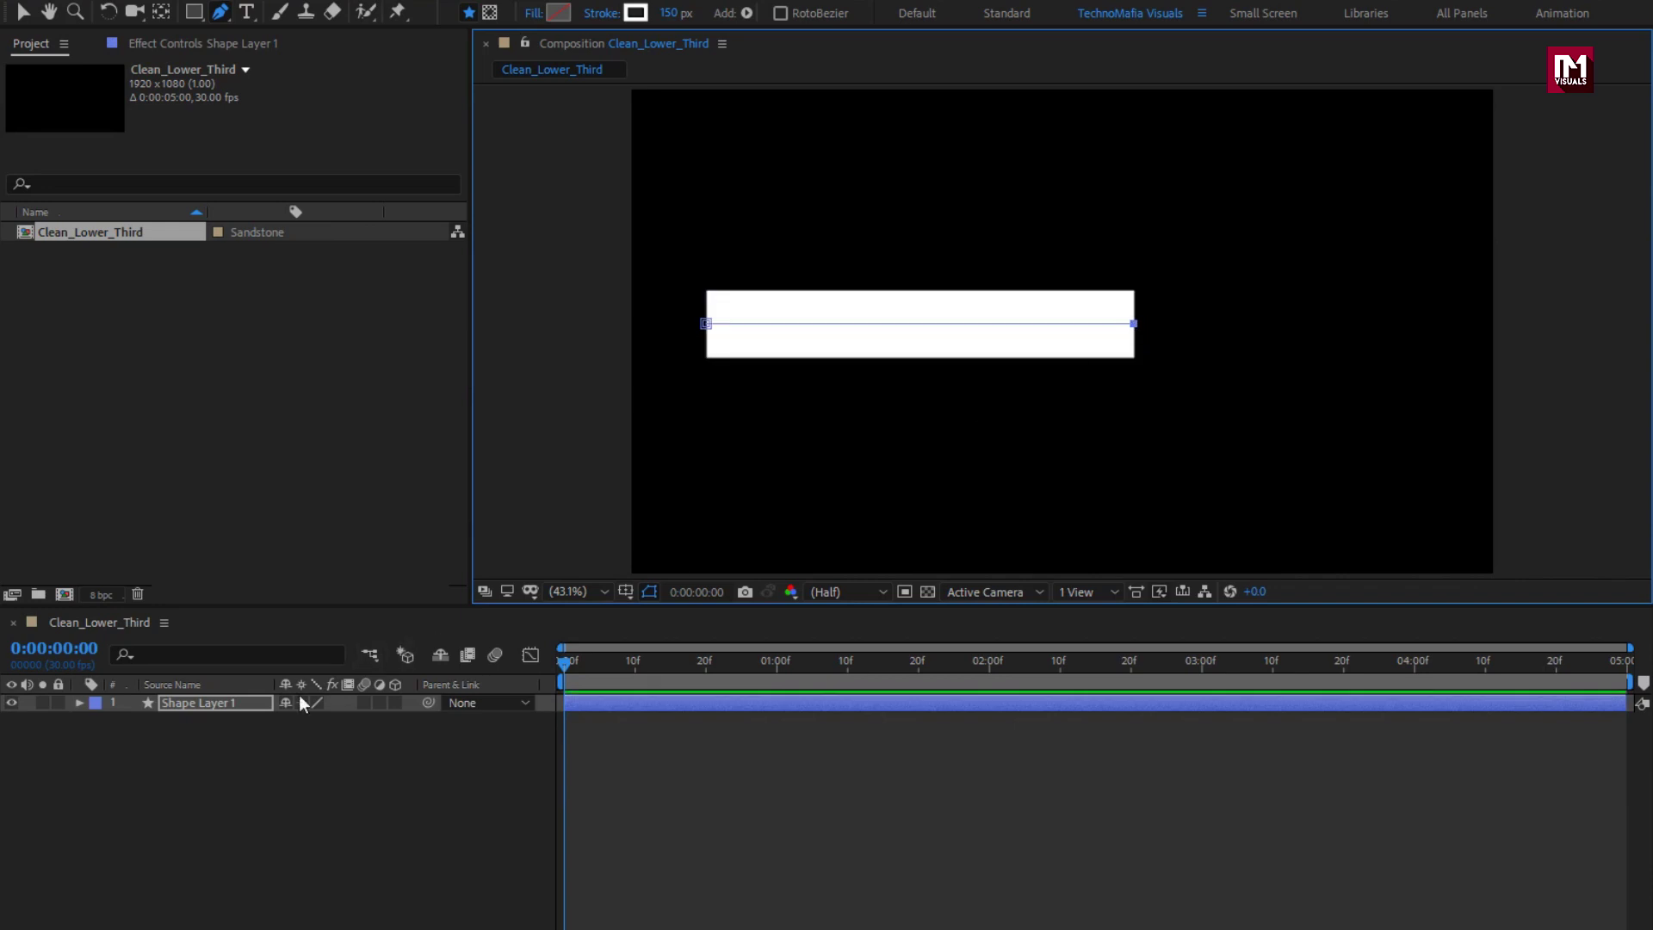
left_click(260, 704)
left_click(79, 703)
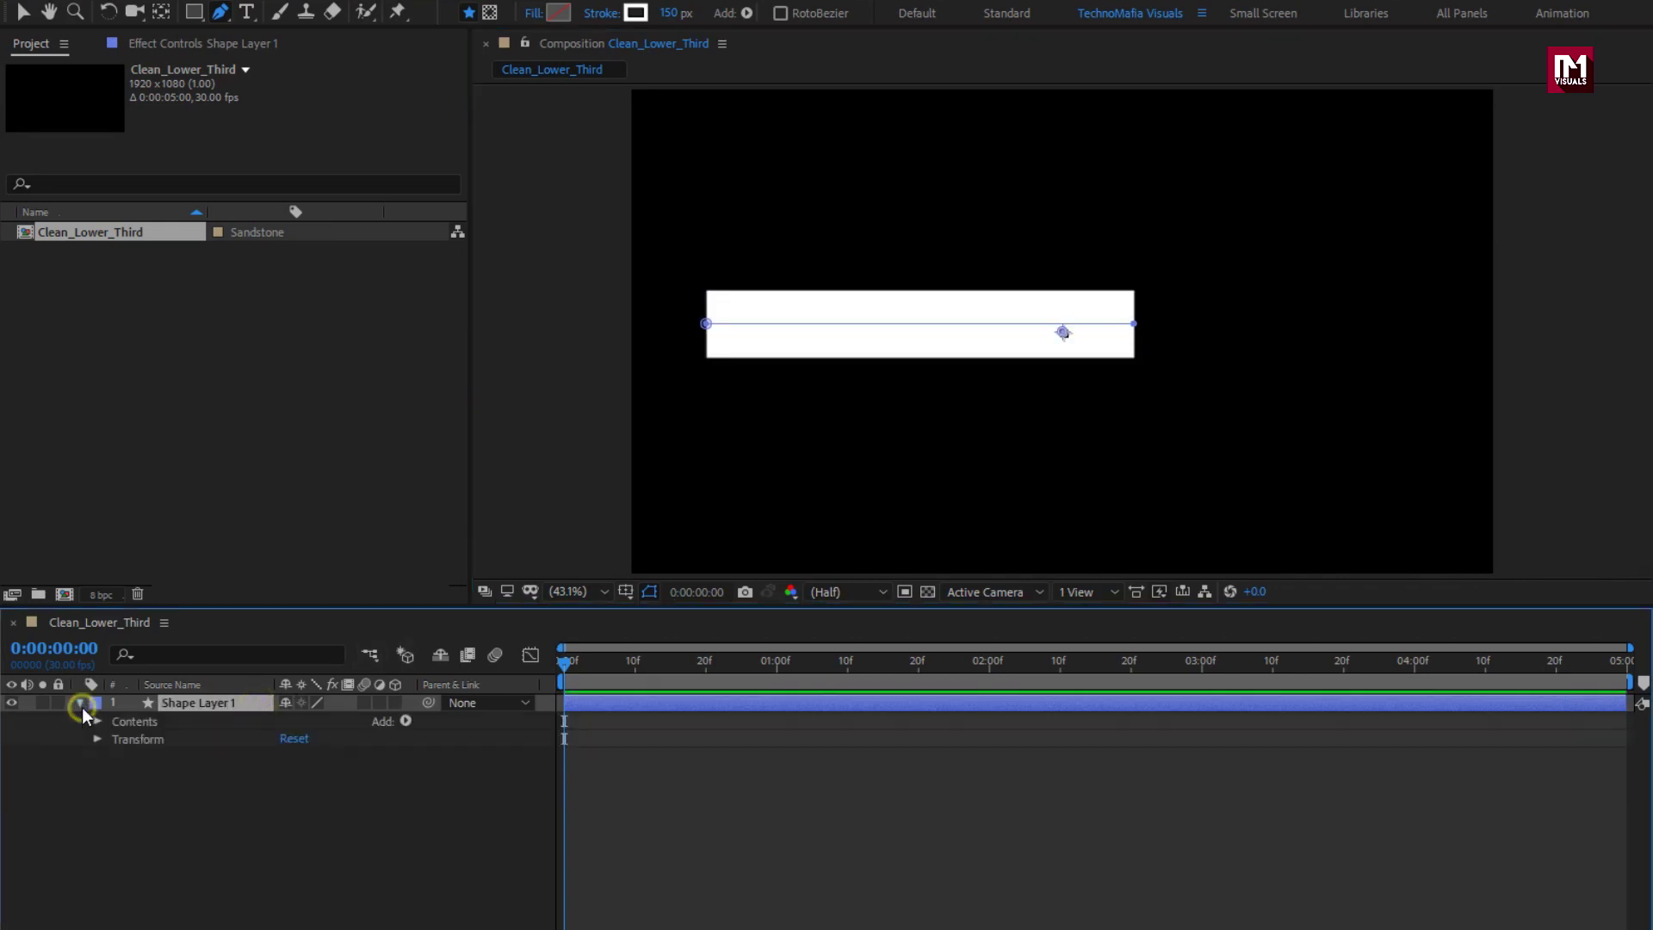
left_click(405, 722)
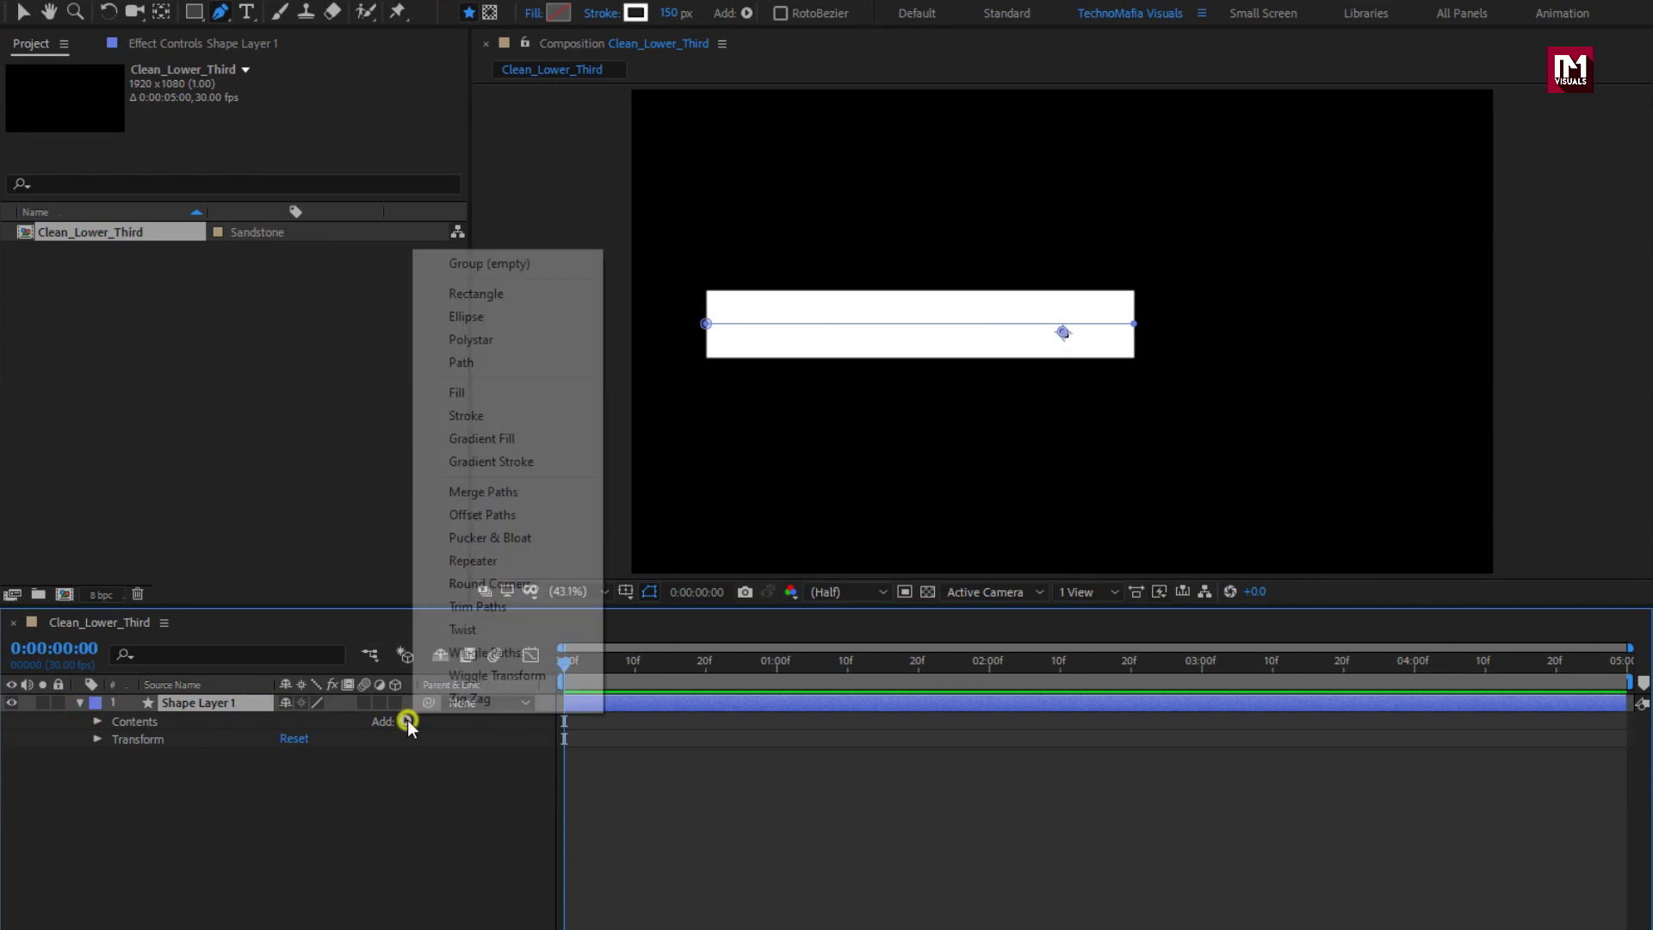
Add Trim Paths and keyframe End at 100% at 0:00:01:10 and 0% at 0:00
left_click(462, 607)
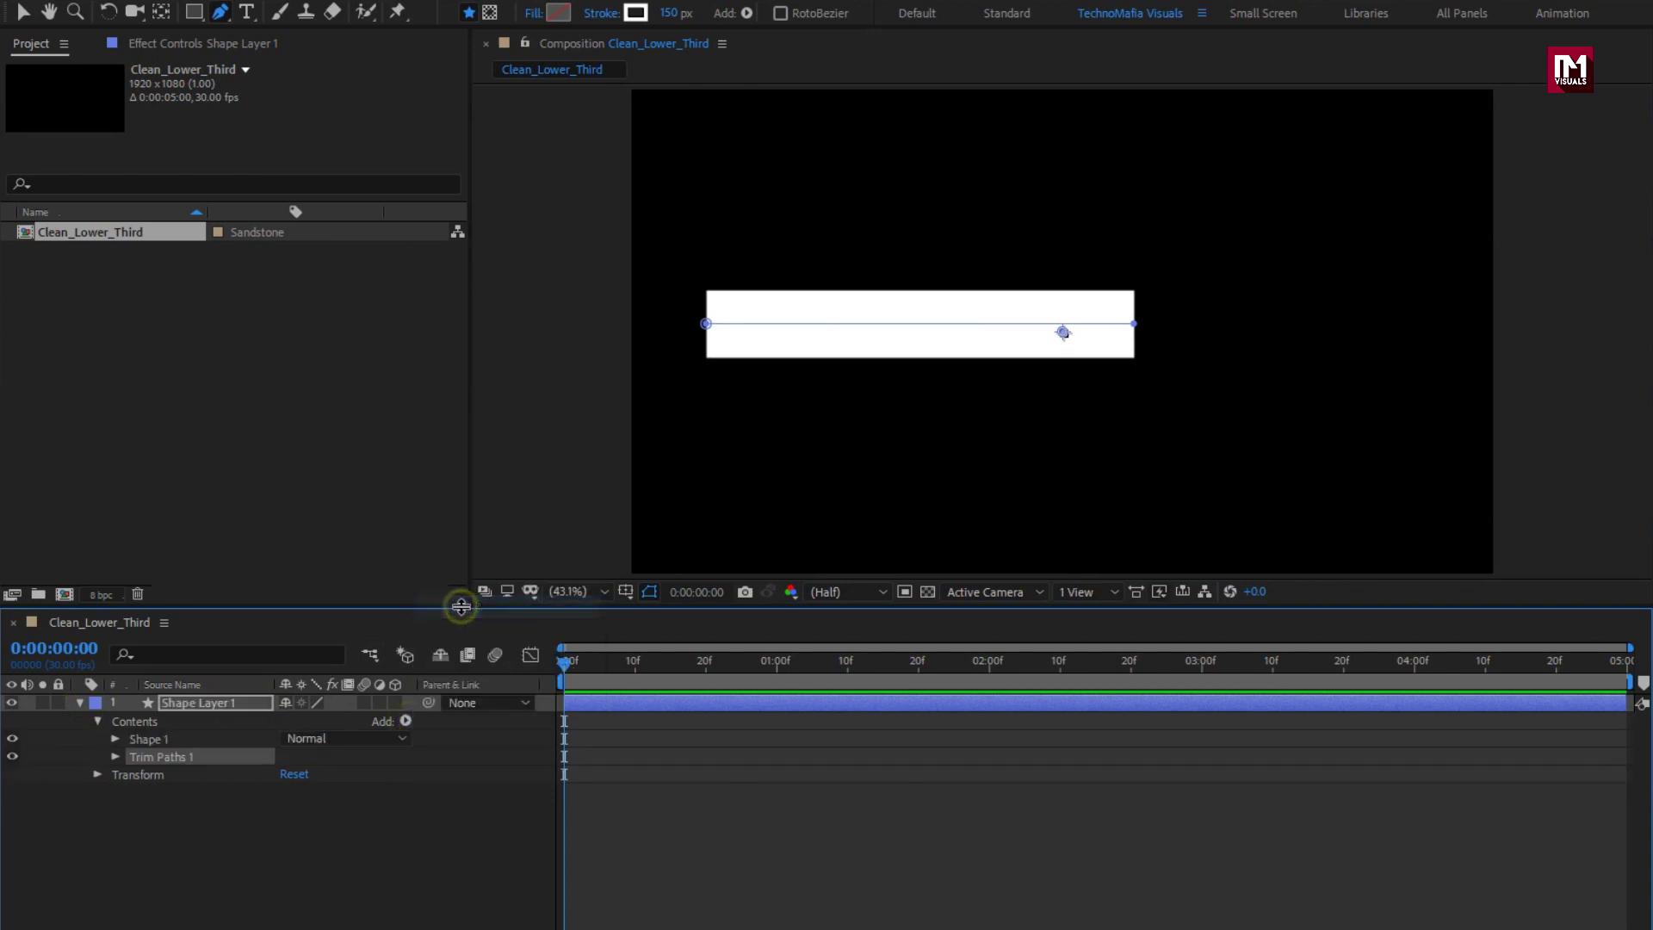
left_click(847, 664)
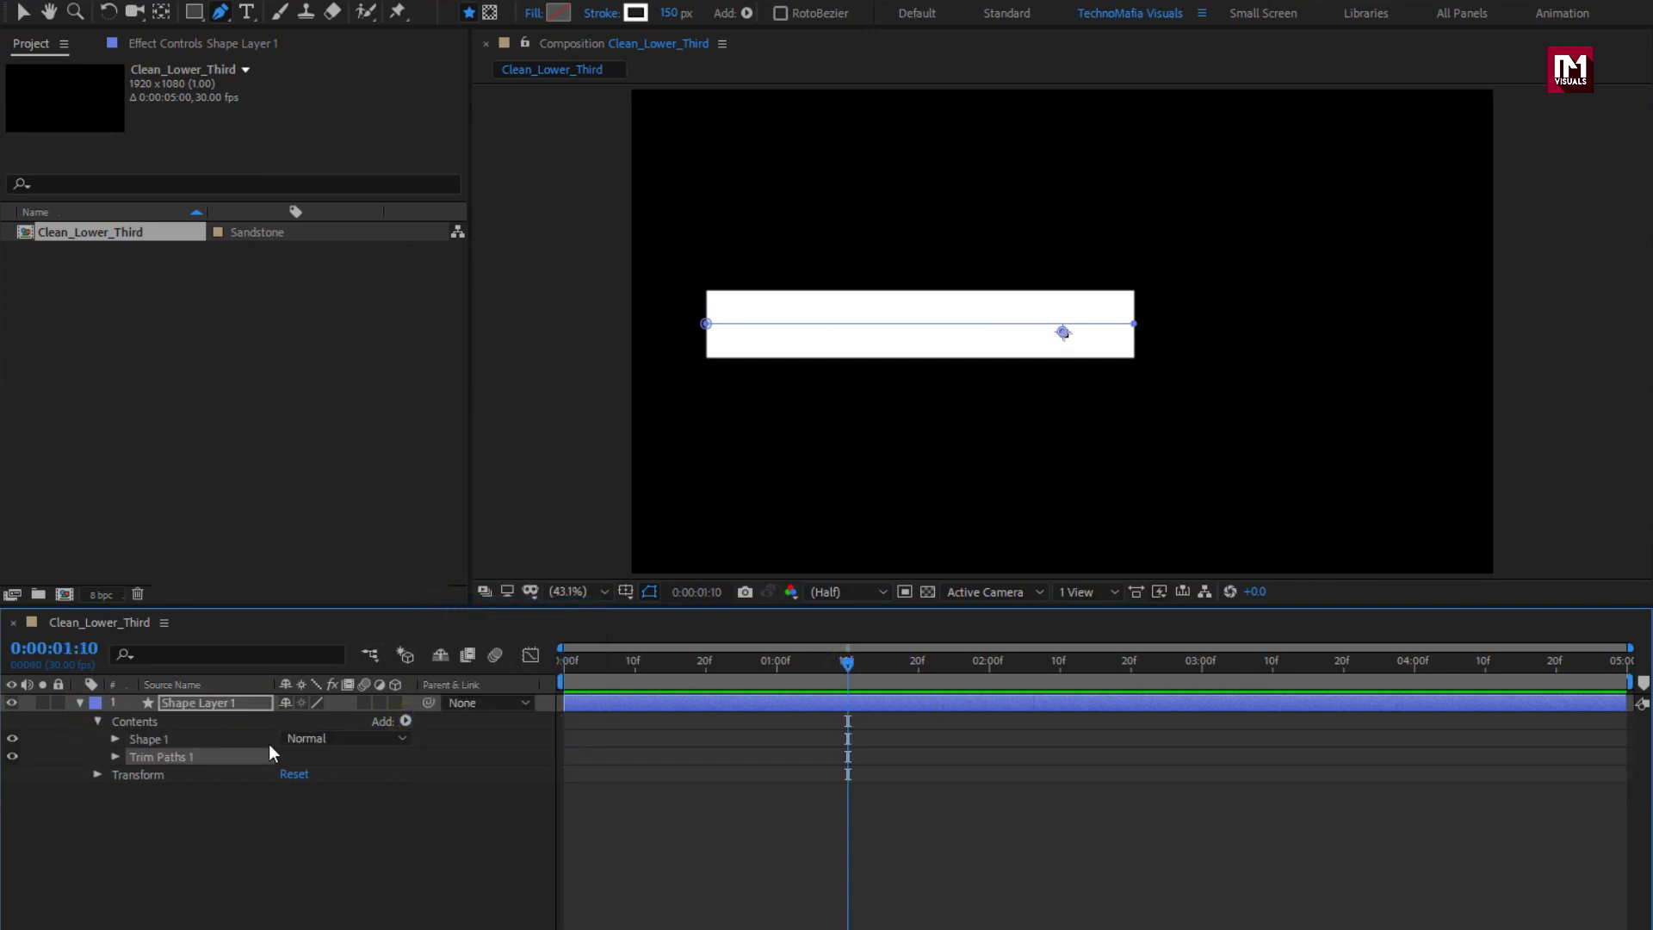
left_click(115, 758)
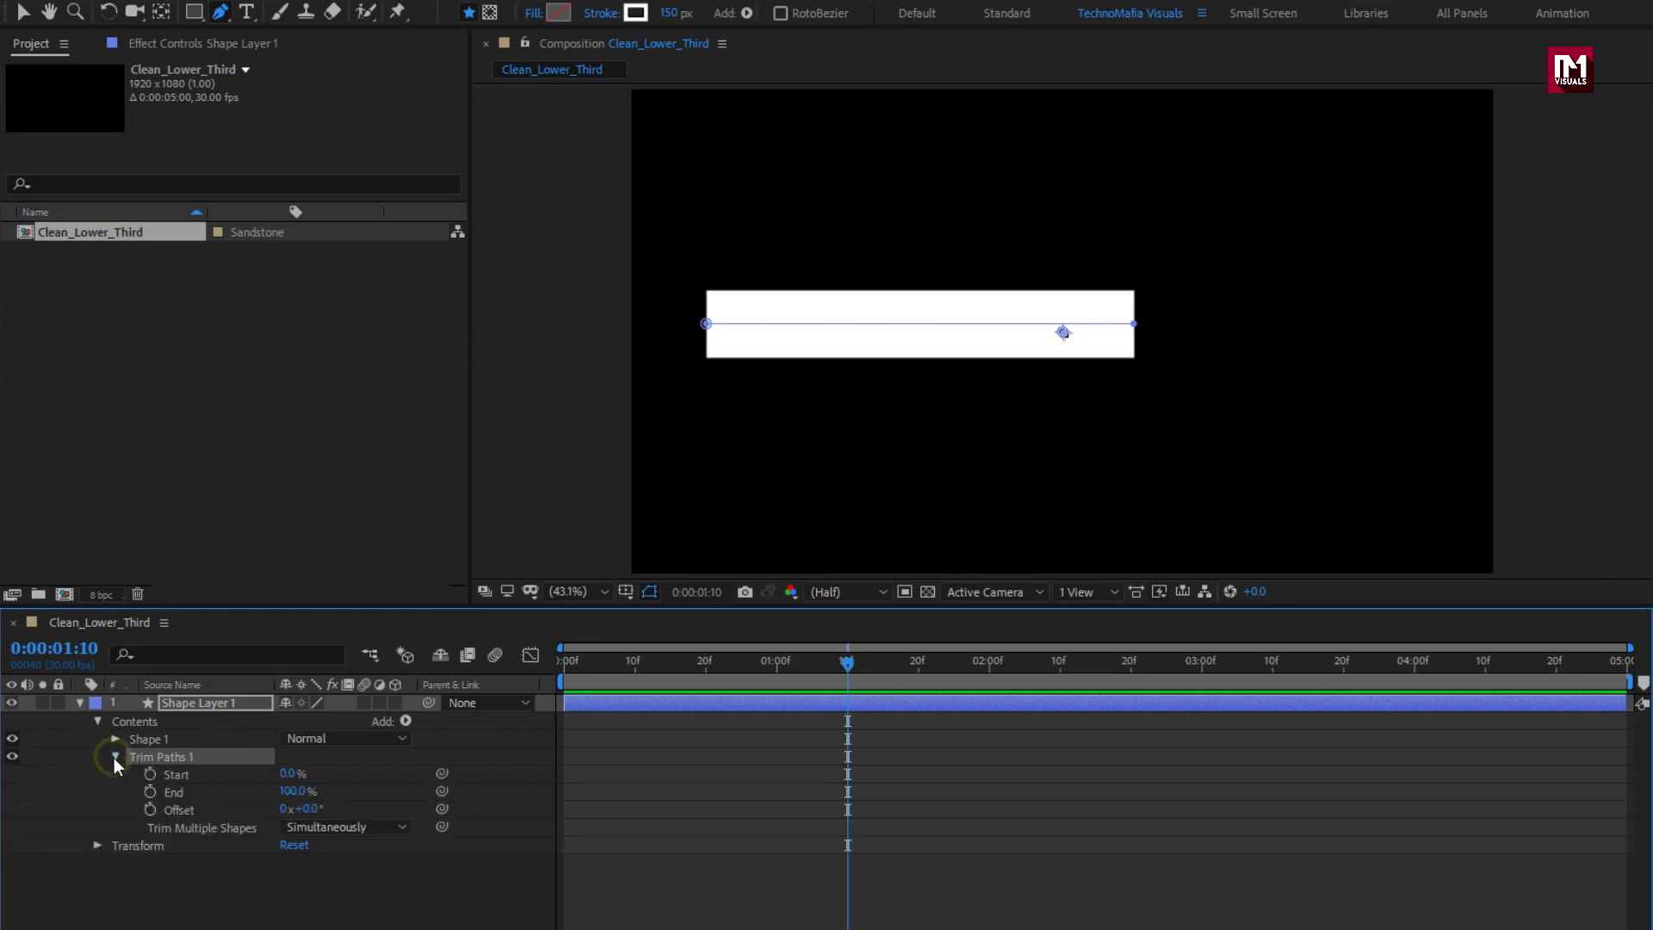
left_click(151, 793)
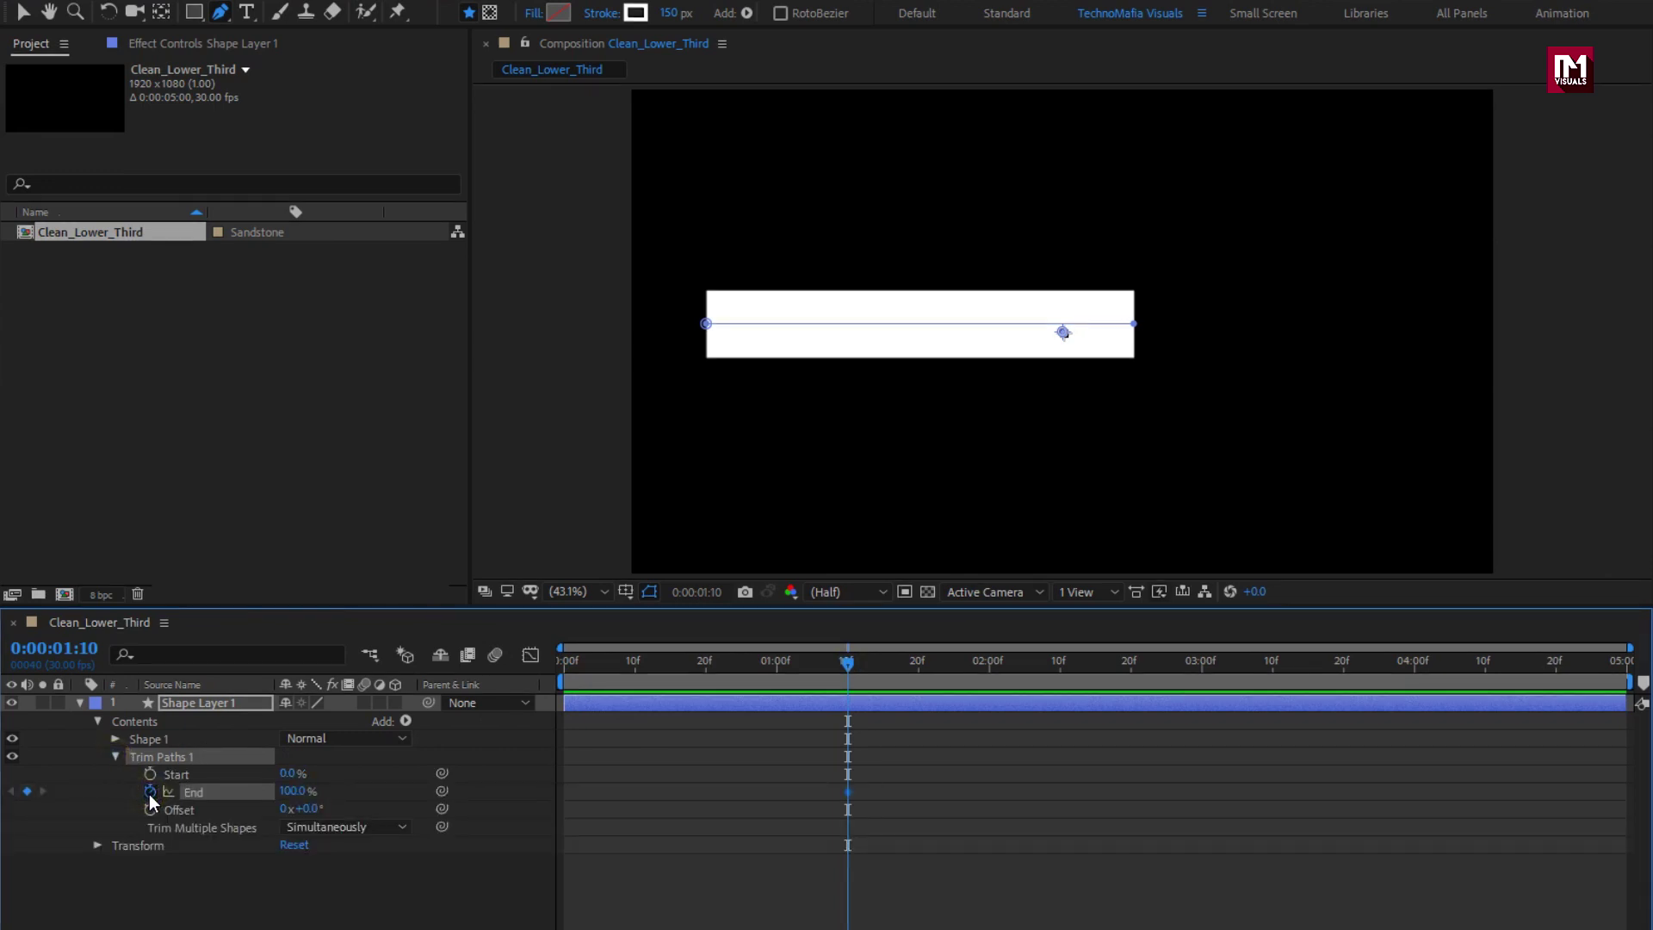
left_click(555, 661)
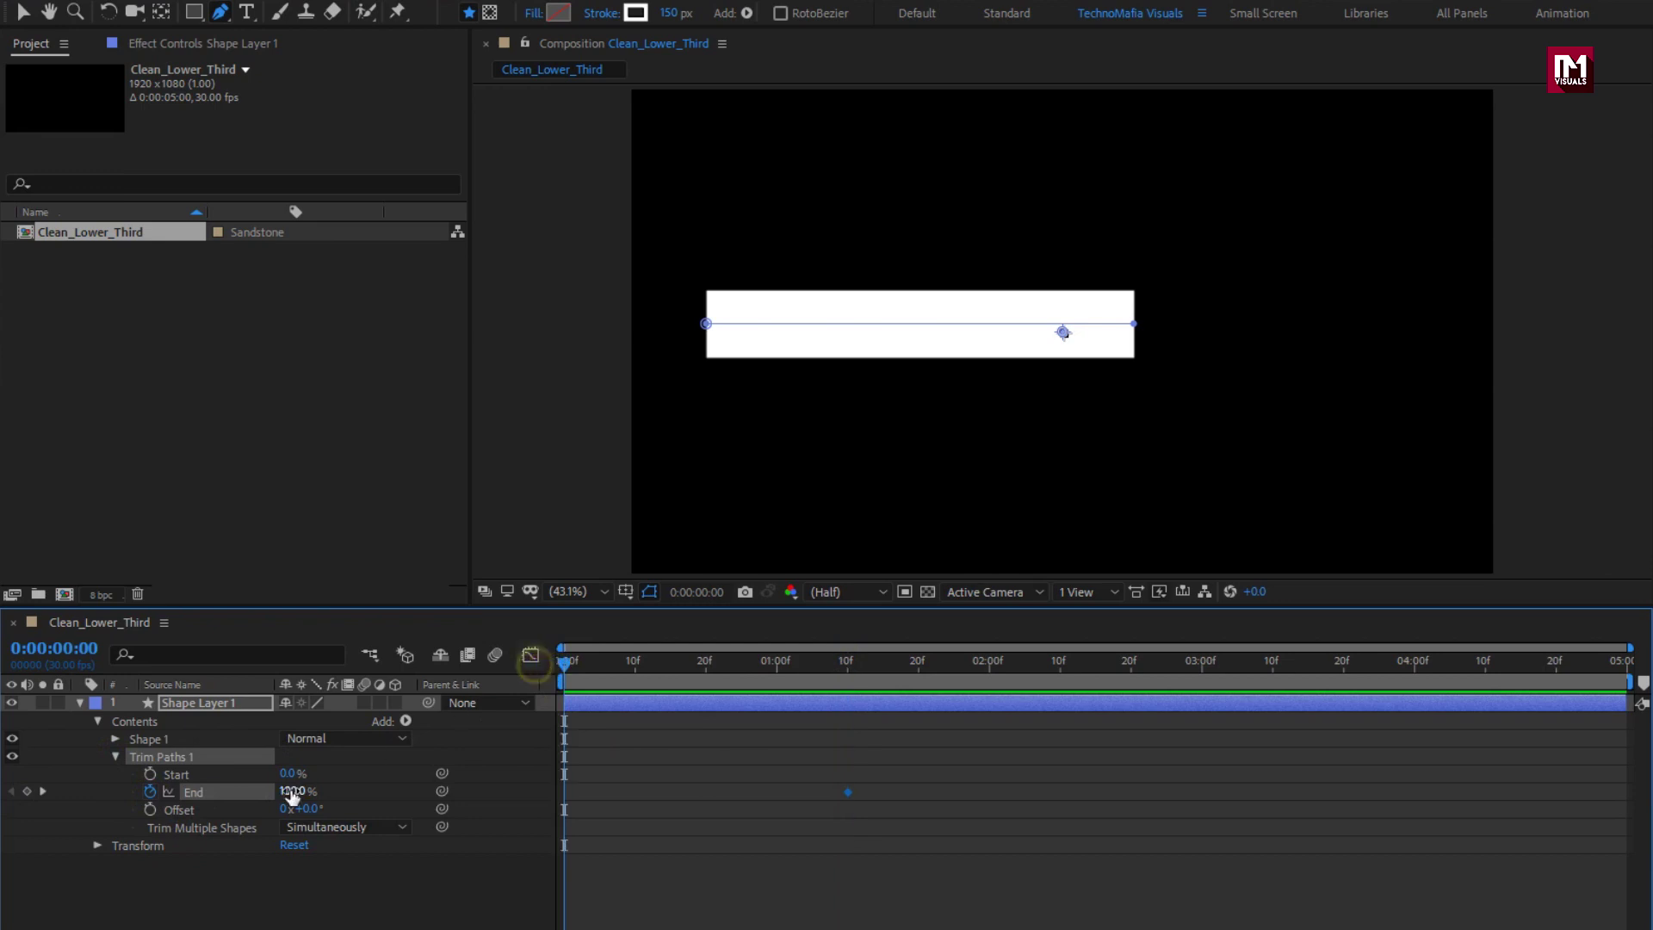
left_click_drag(292, 796, 184, 801)
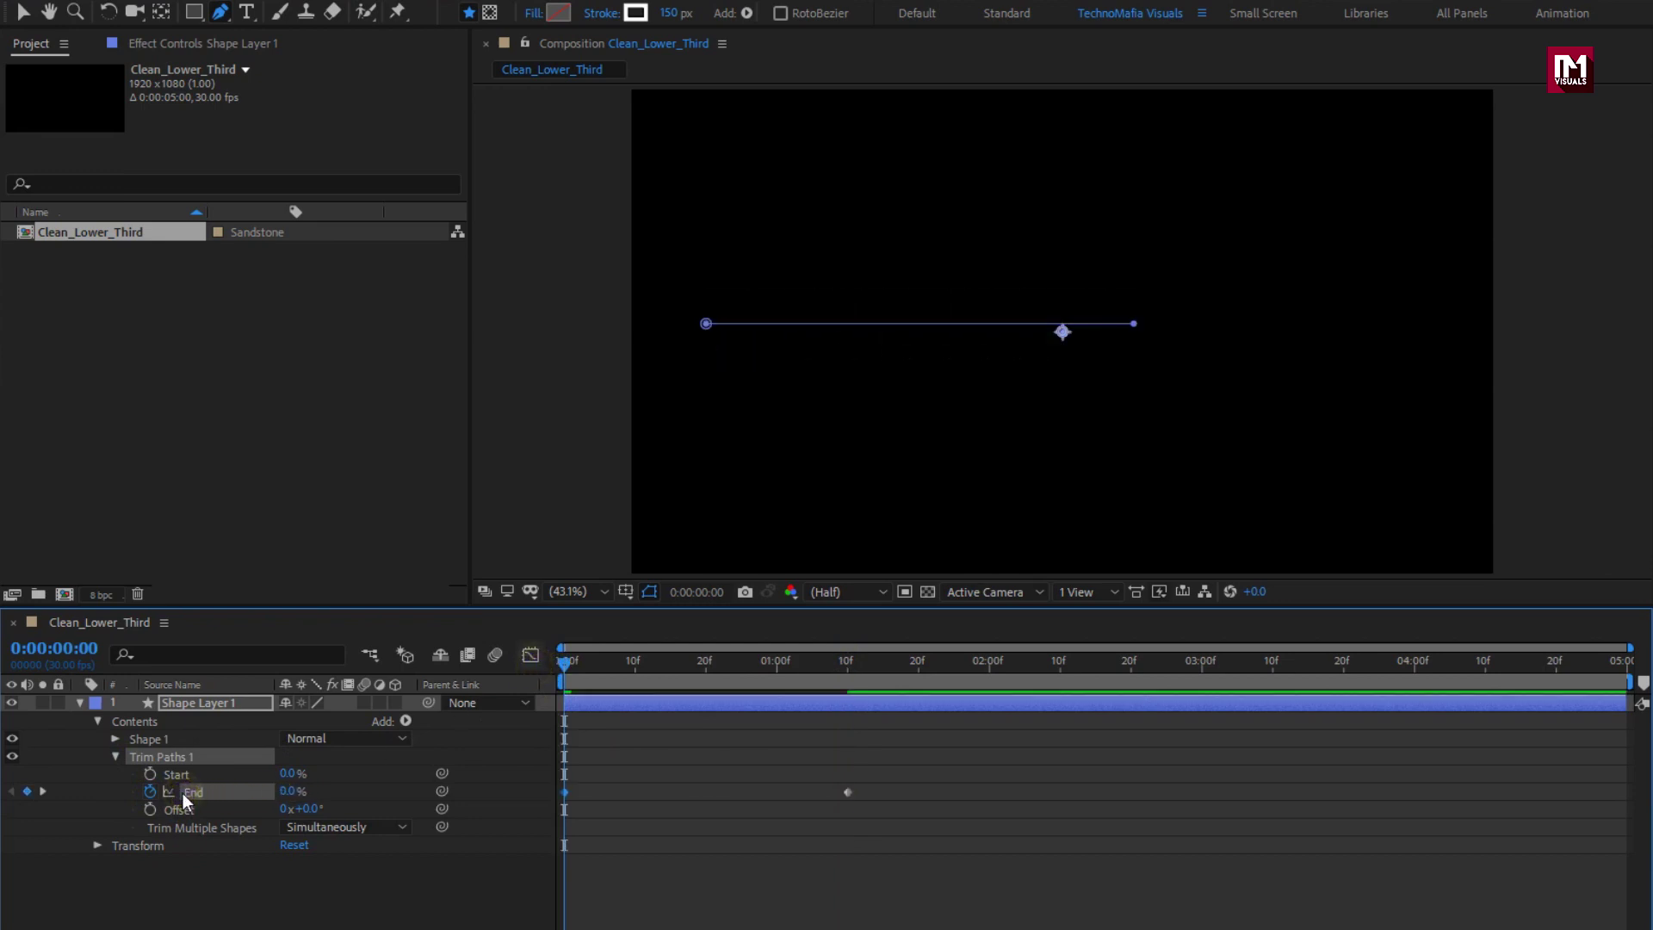
Apply Easy Ease to both End keyframes
left_click_drag(855, 822, 551, 786)
right_click(564, 791)
mouse_move(646, 786)
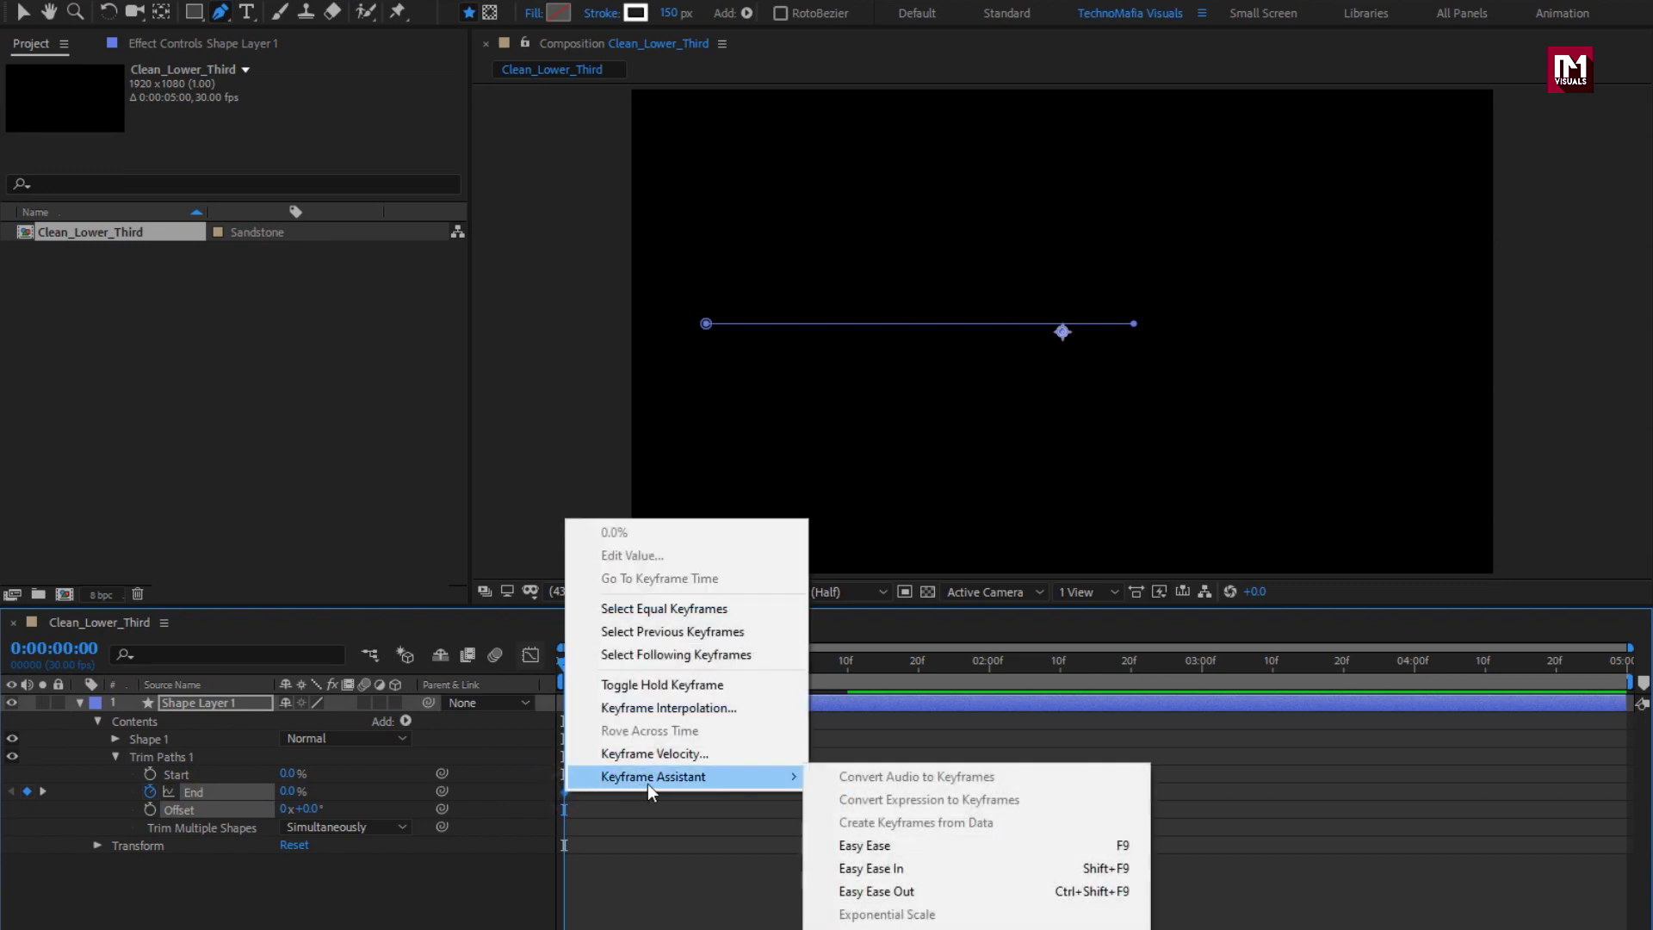
left_click(848, 842)
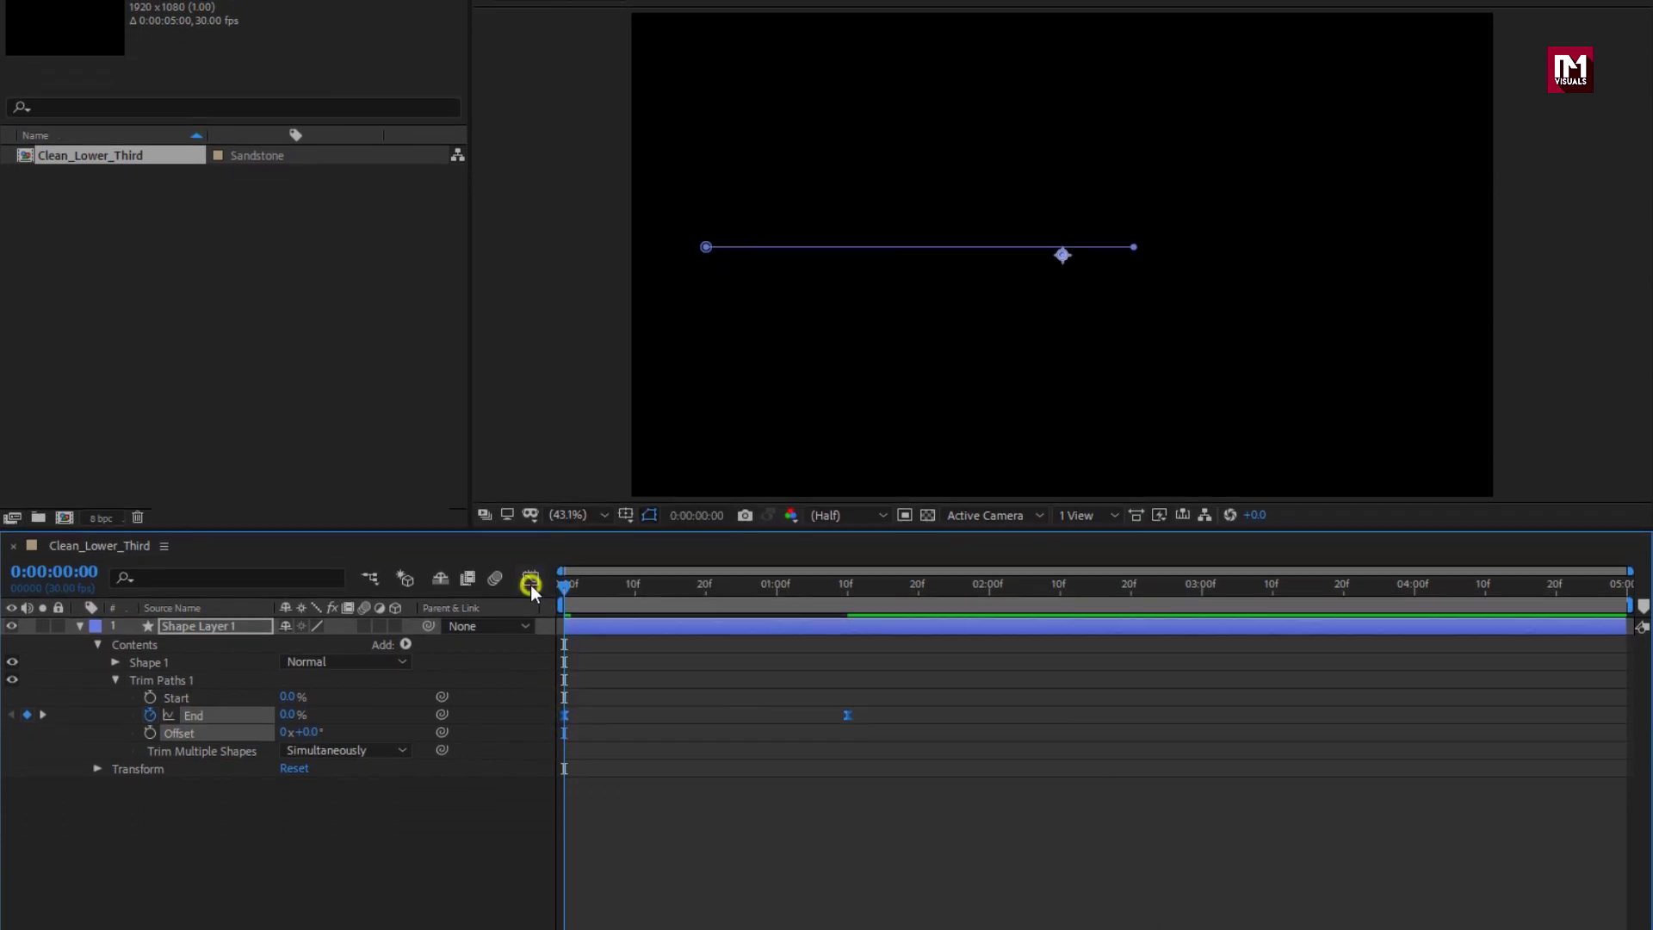
Sharpen the End speed curve into a strong spike in the Graph Editor, then preview and close it
left_click(531, 655)
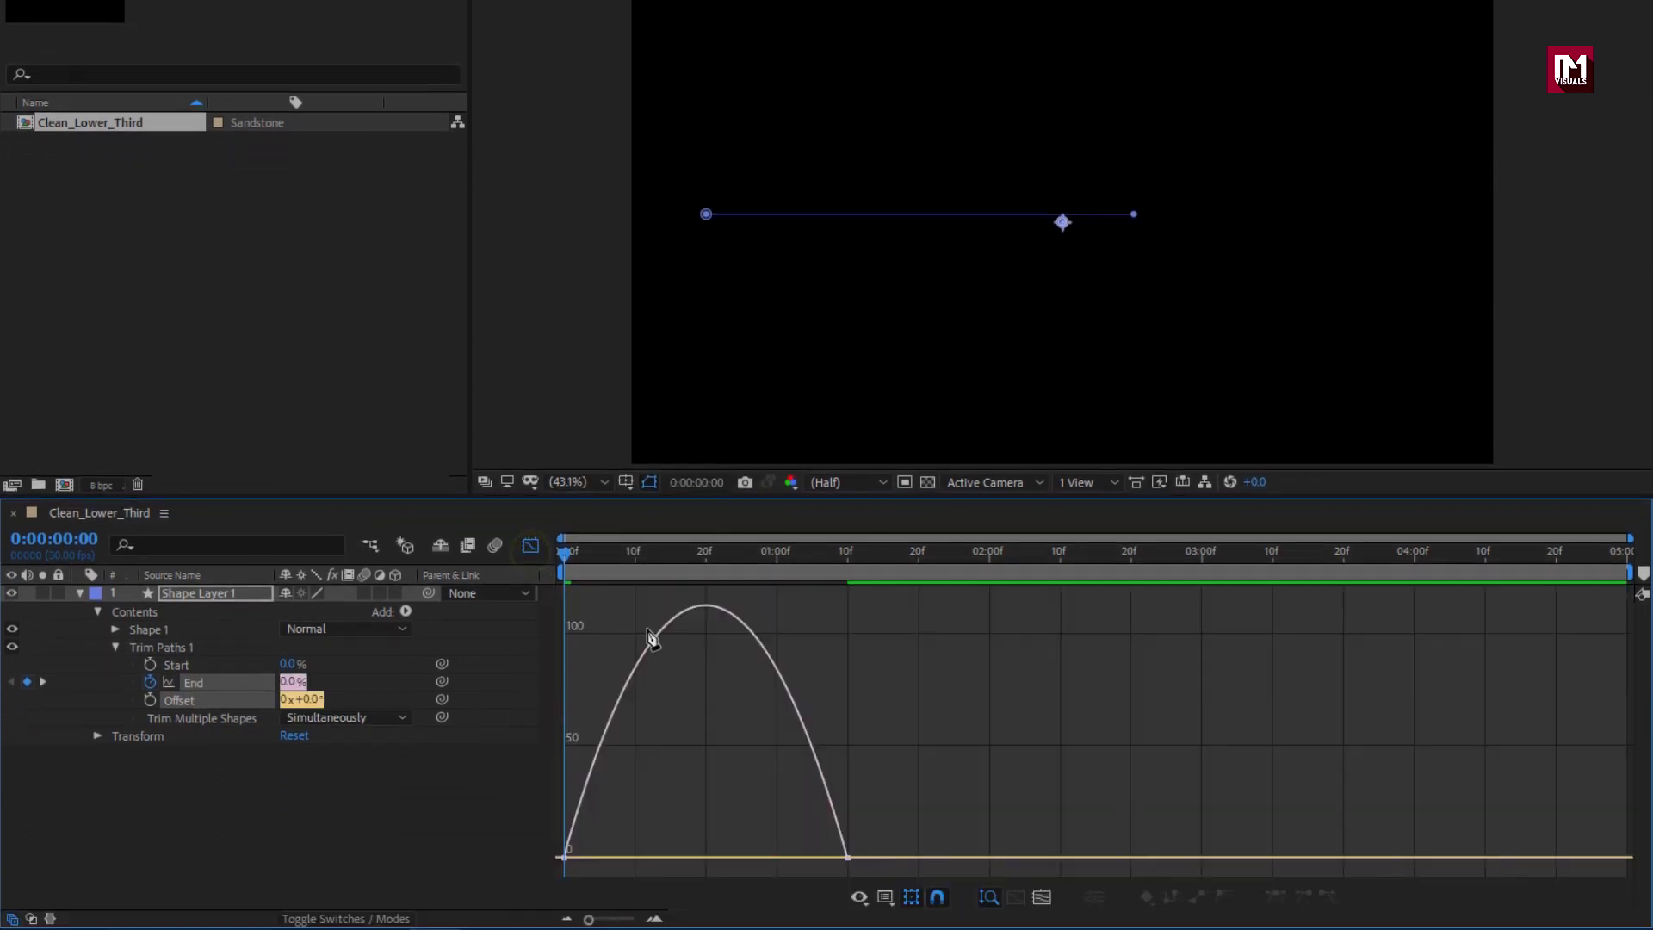
left_click(870, 766)
right_click(870, 767)
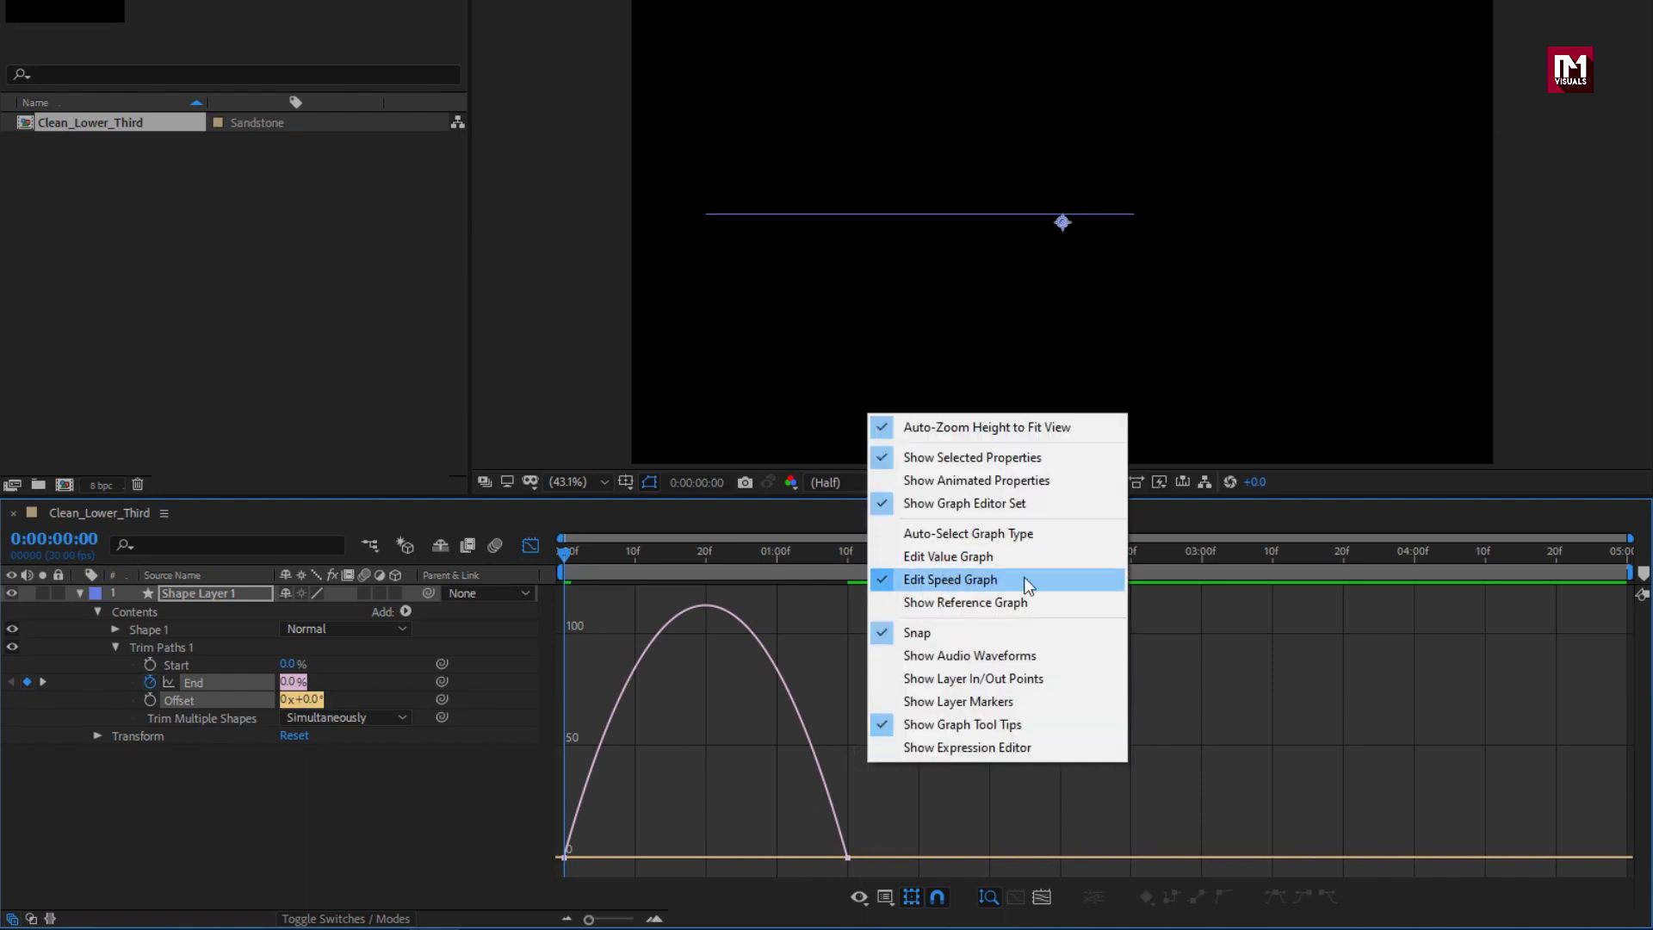
left_click(978, 582)
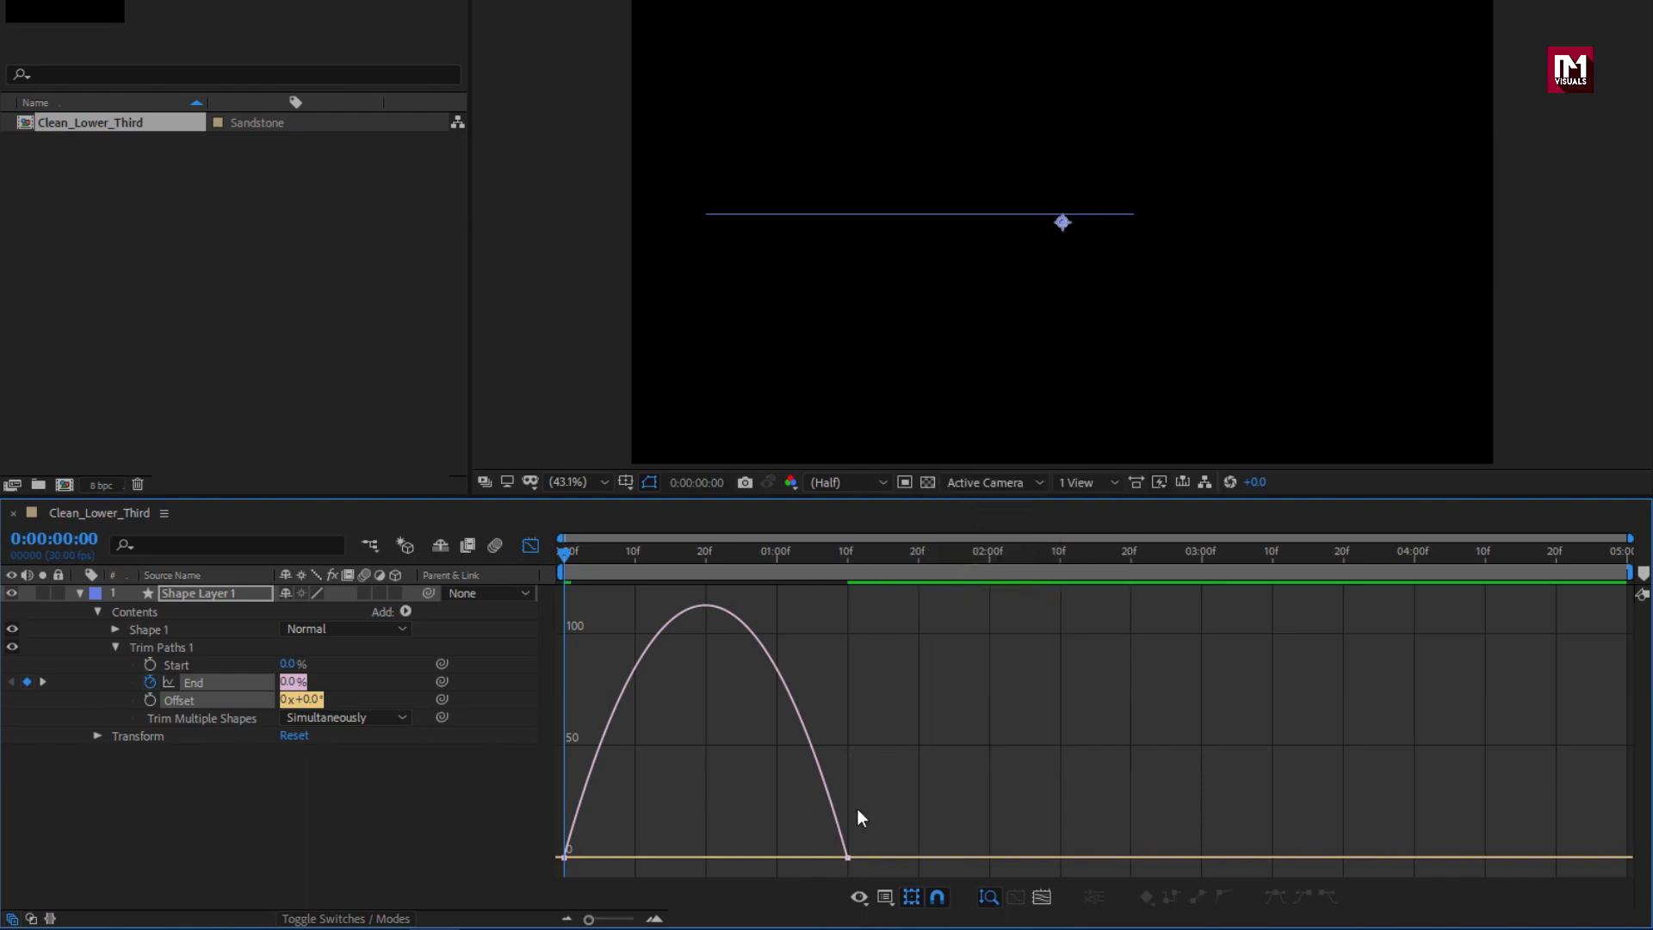
left_click_drag(805, 858, 672, 858)
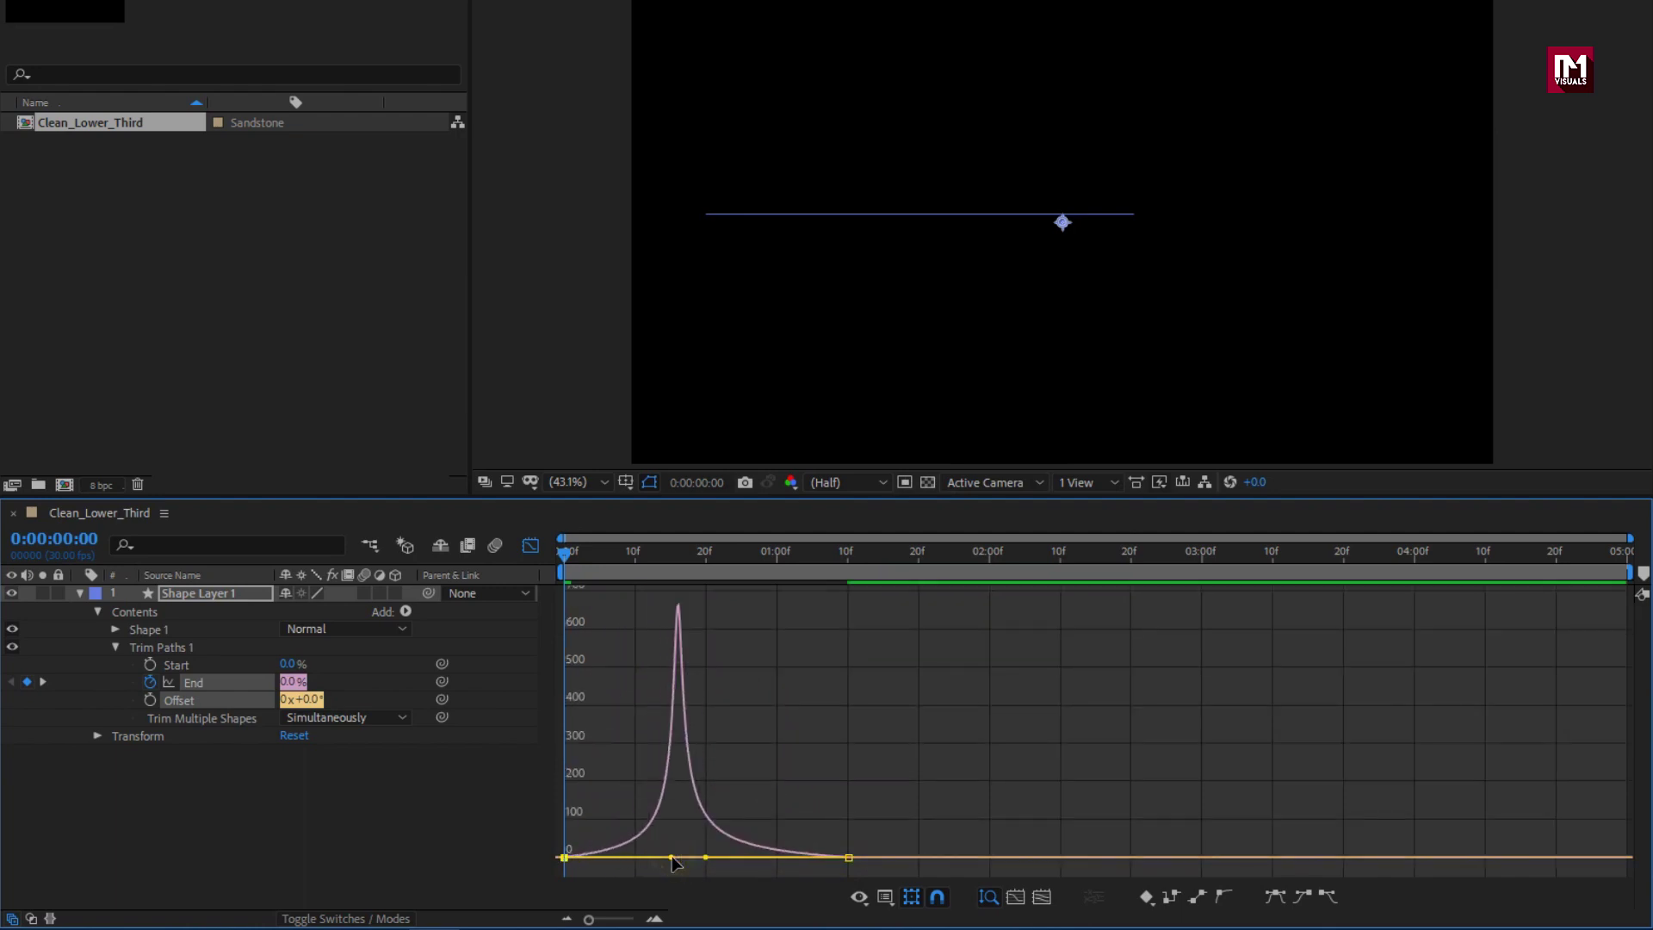
key("space")
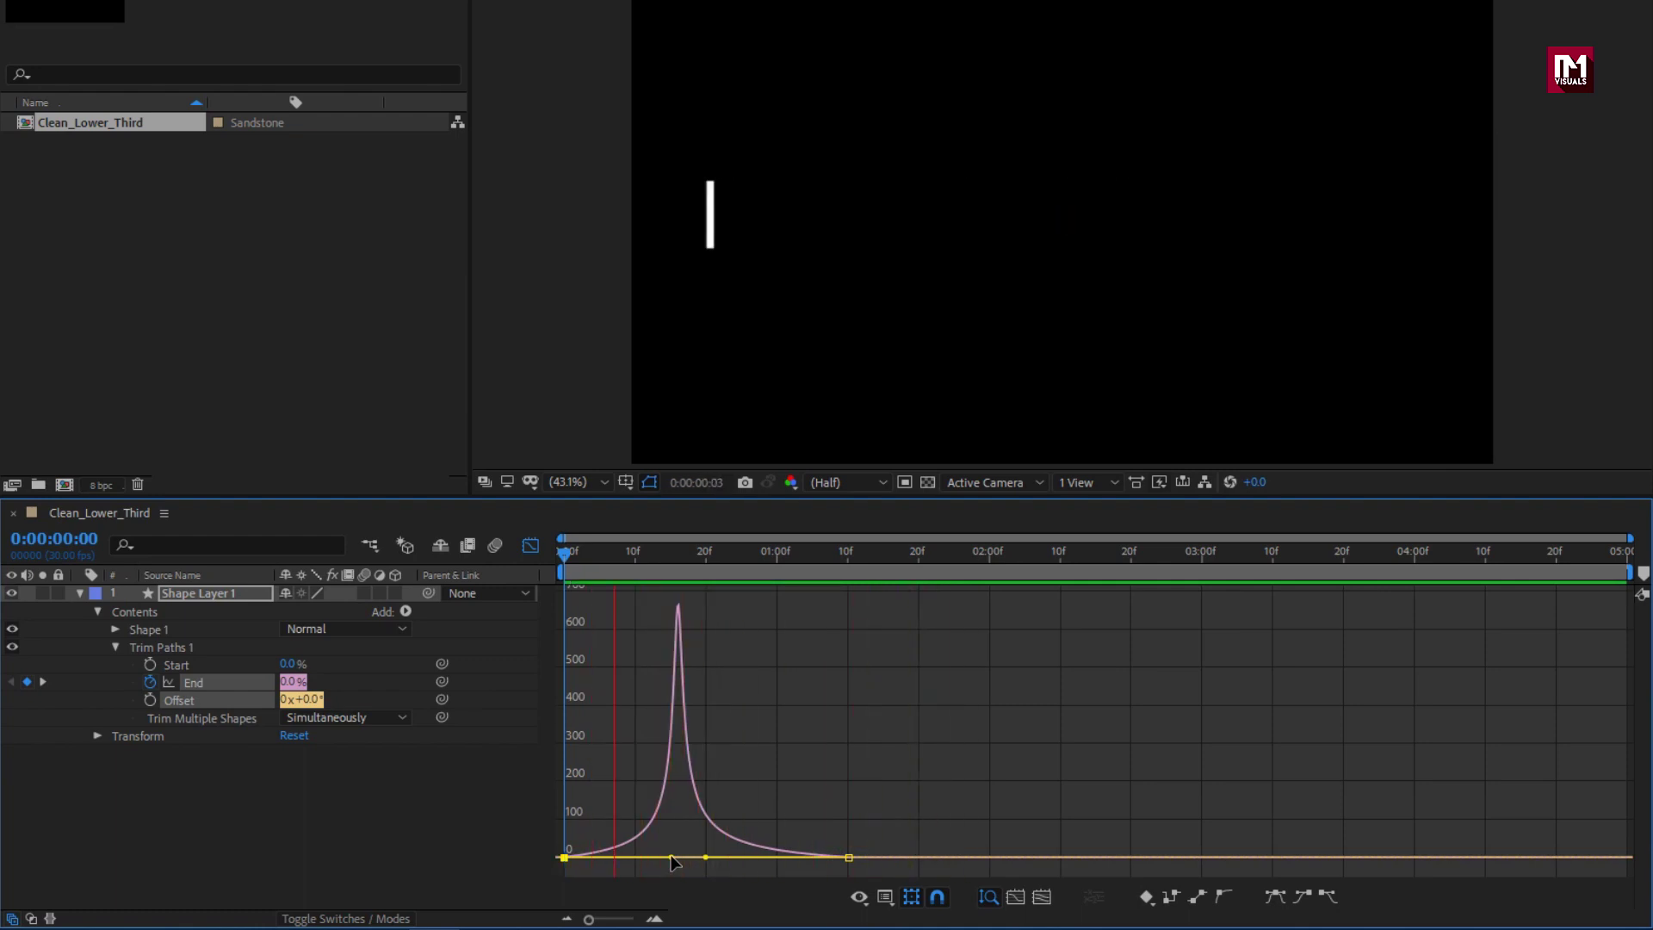
key("space")
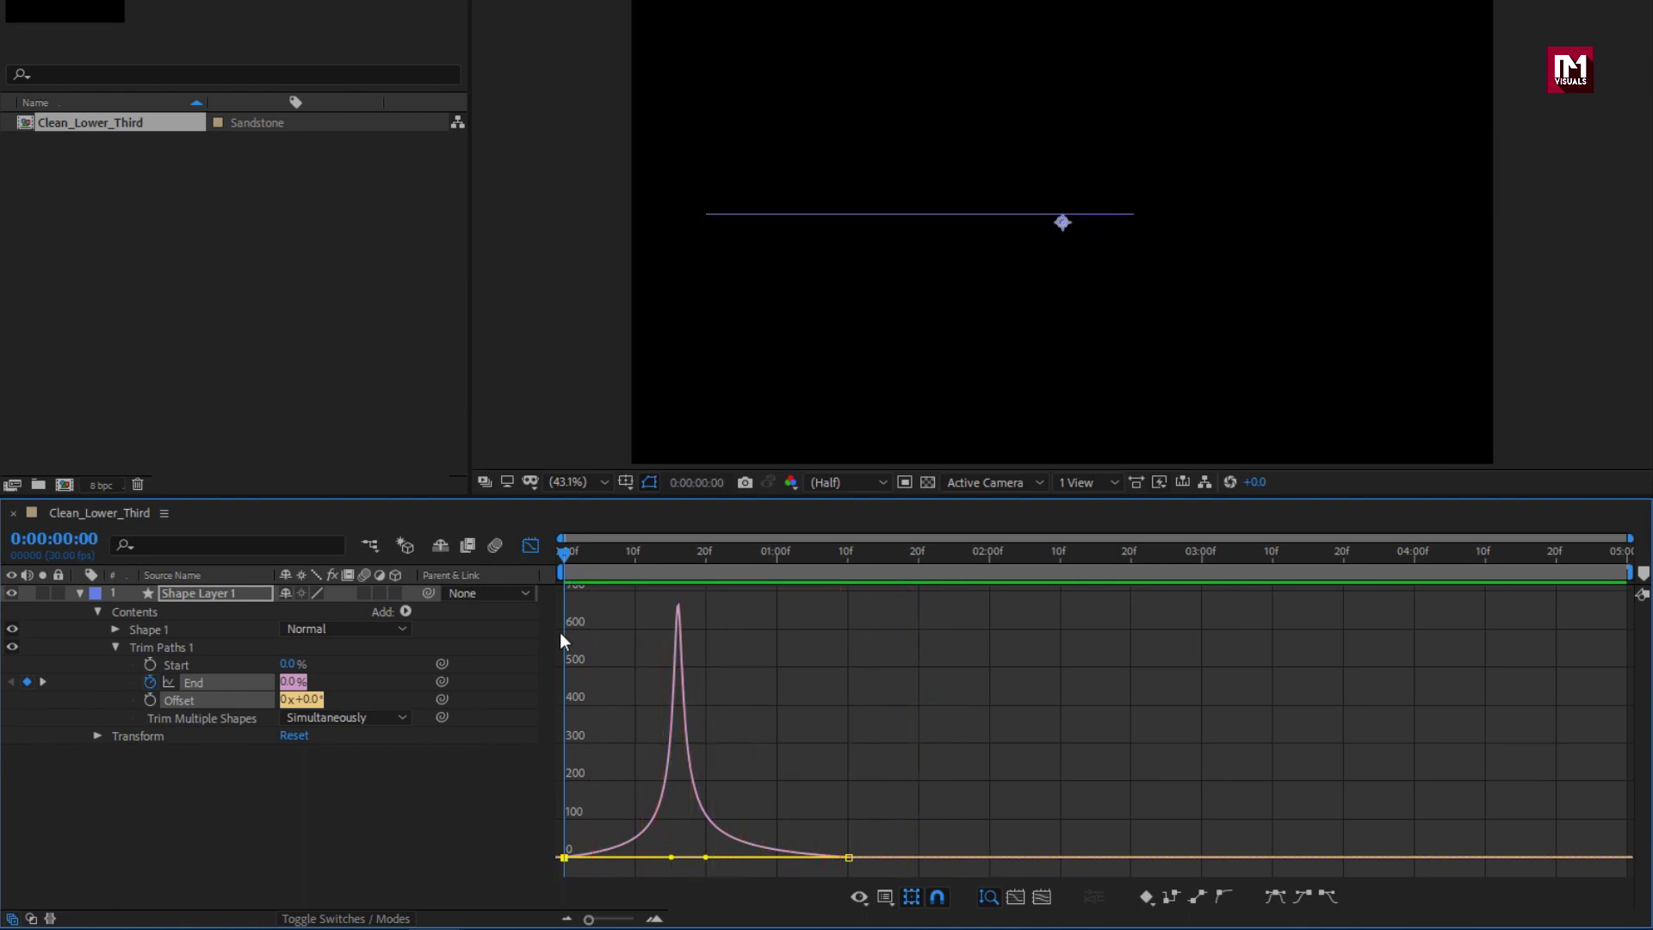
left_click(531, 546)
Apply the Fill effect from Effects & Presets to Shape Layer 1
left_click(79, 593)
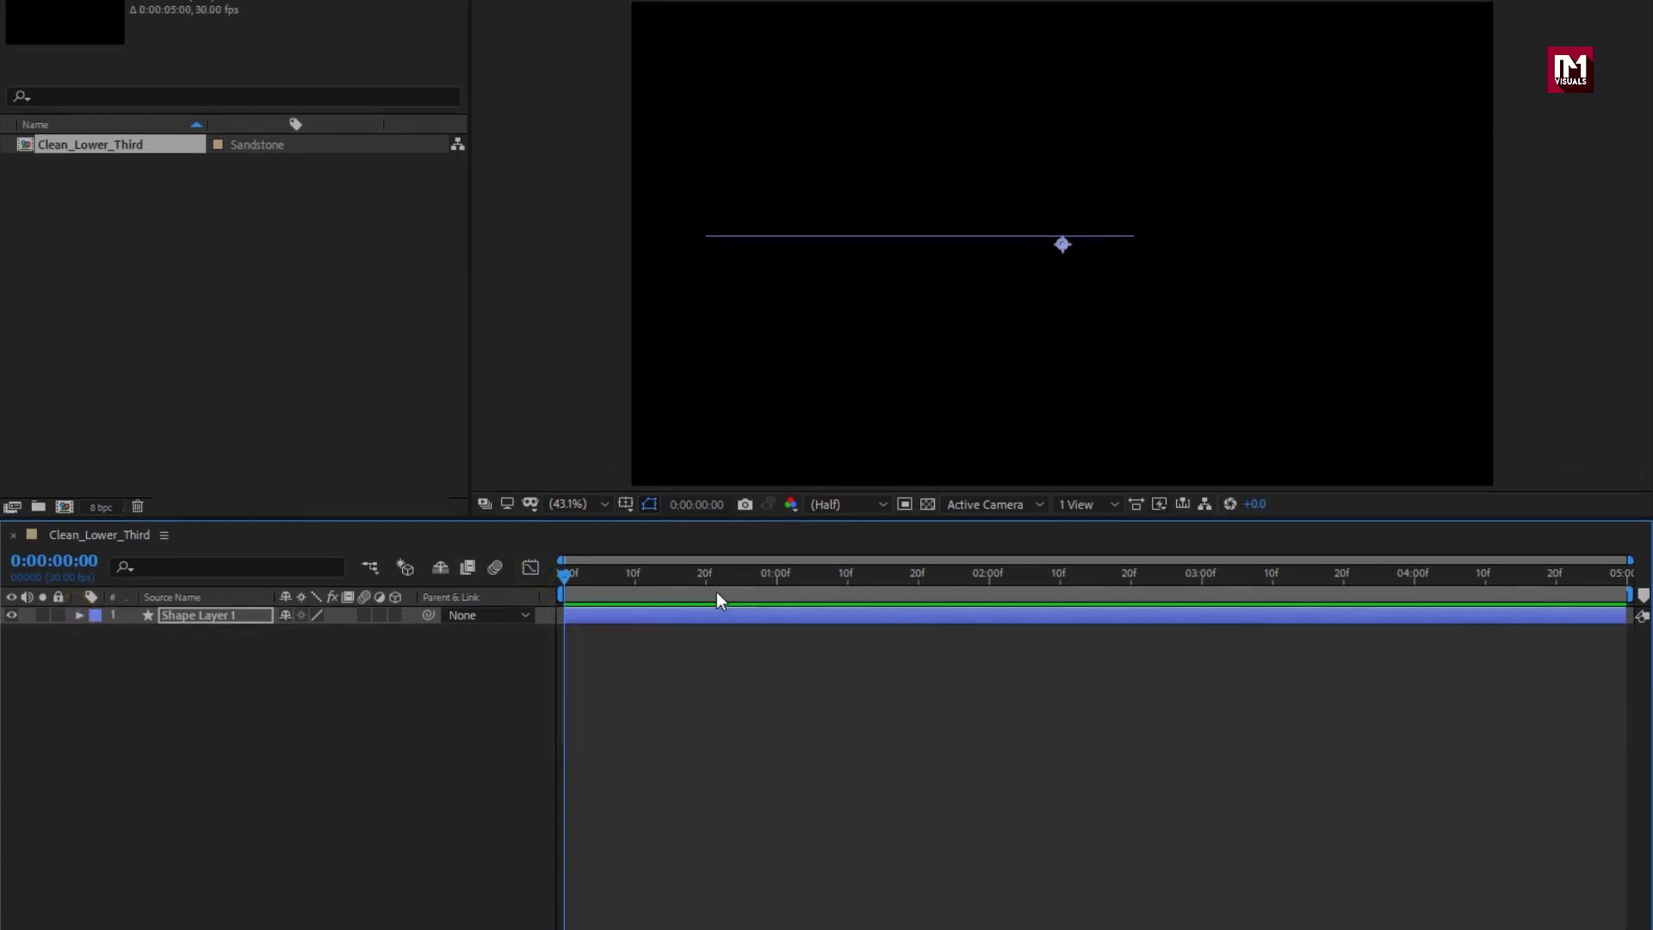
left_click(1026, 554)
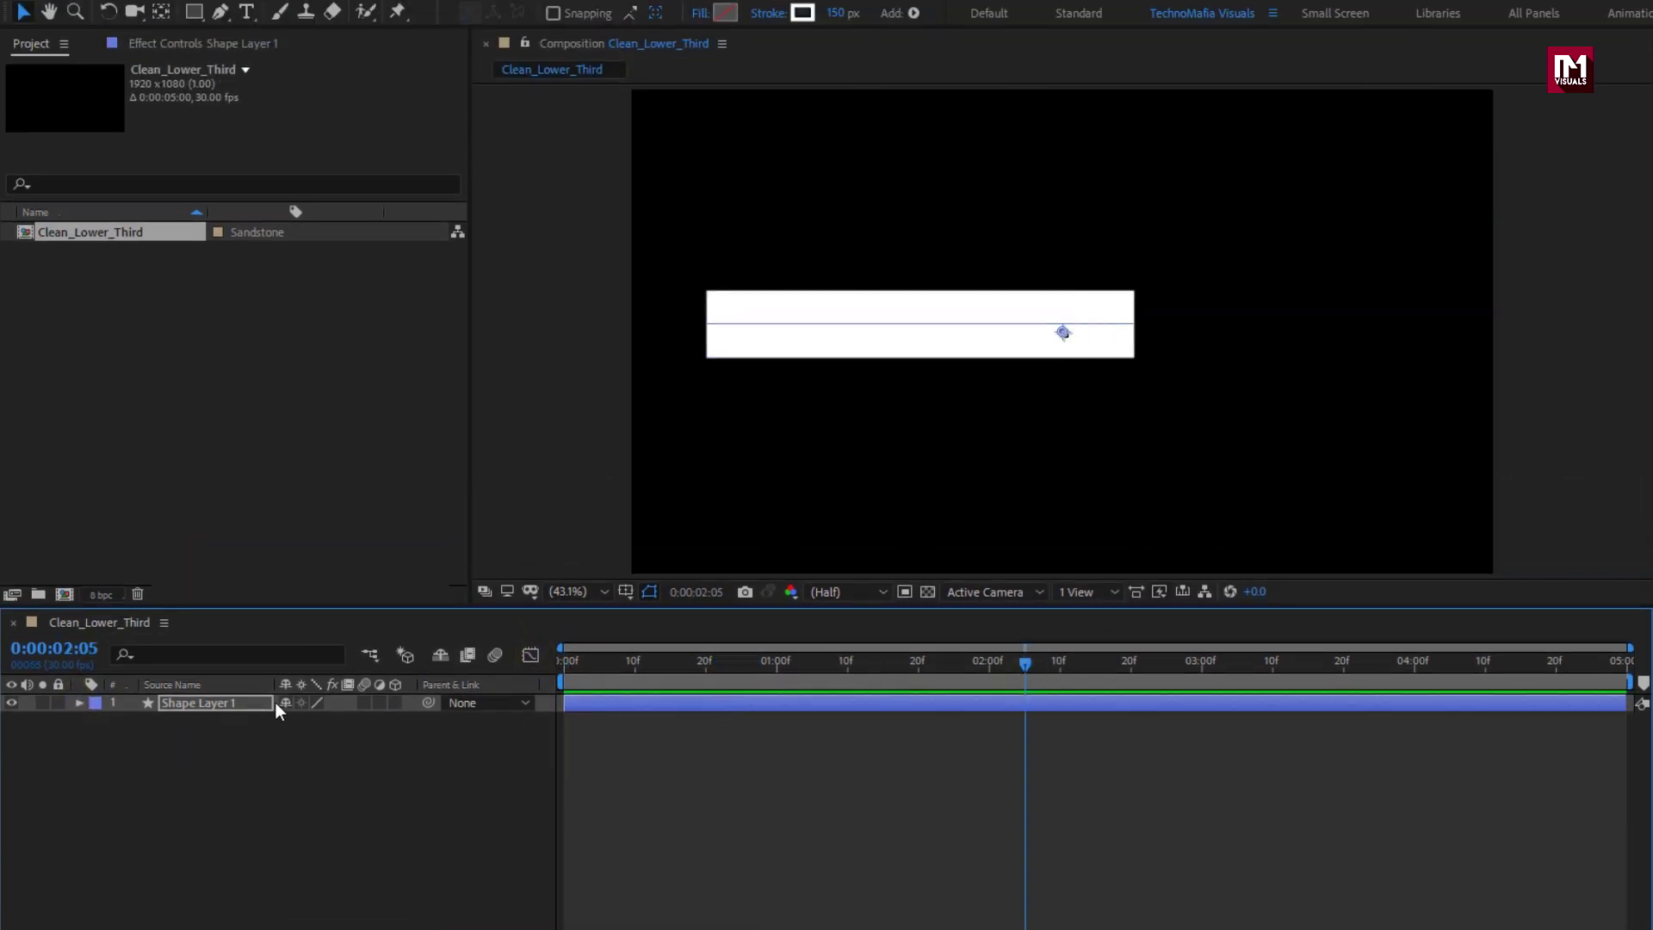
left_click(221, 702)
left_click(1452, 72)
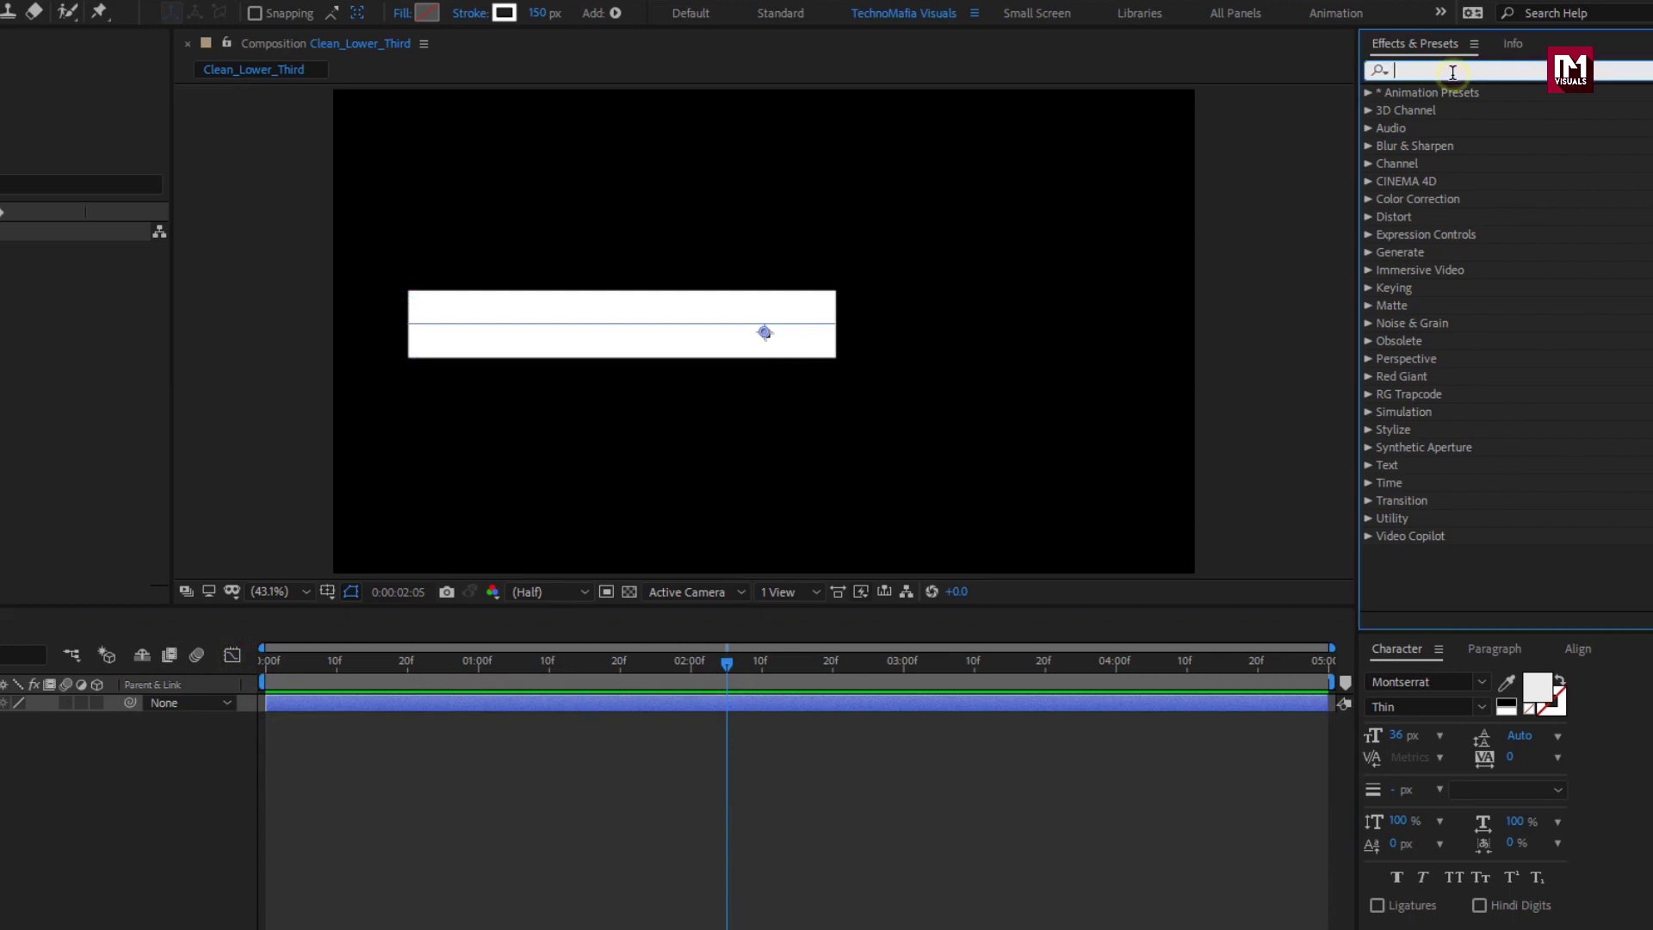
type("fill")
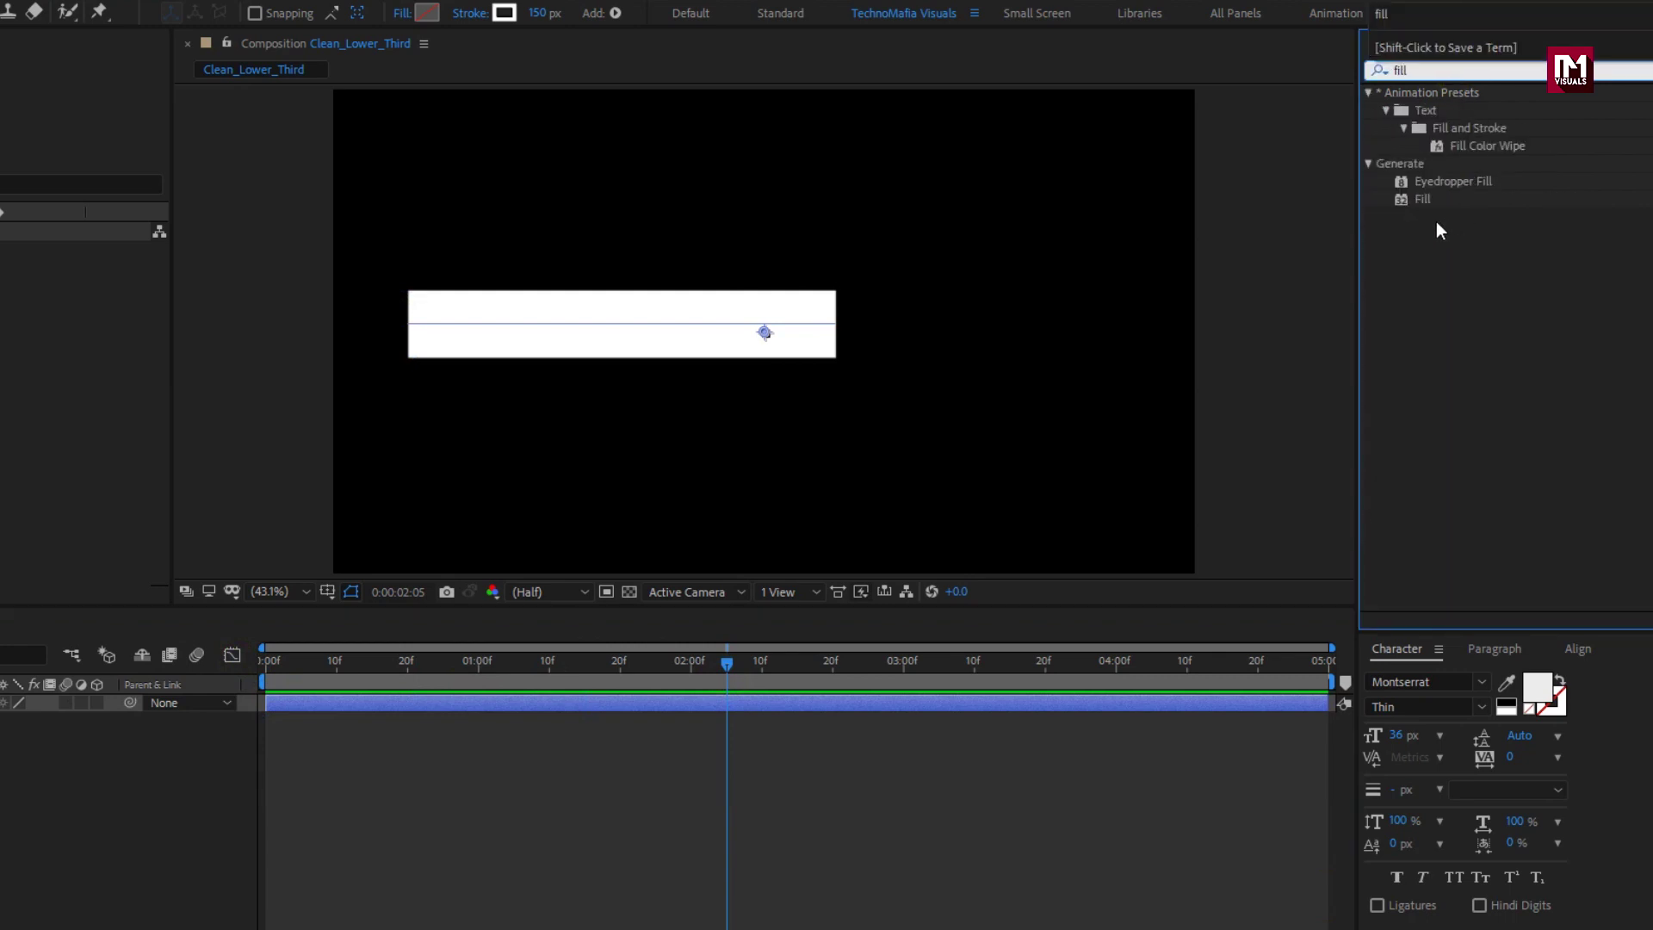
double_click(1423, 199)
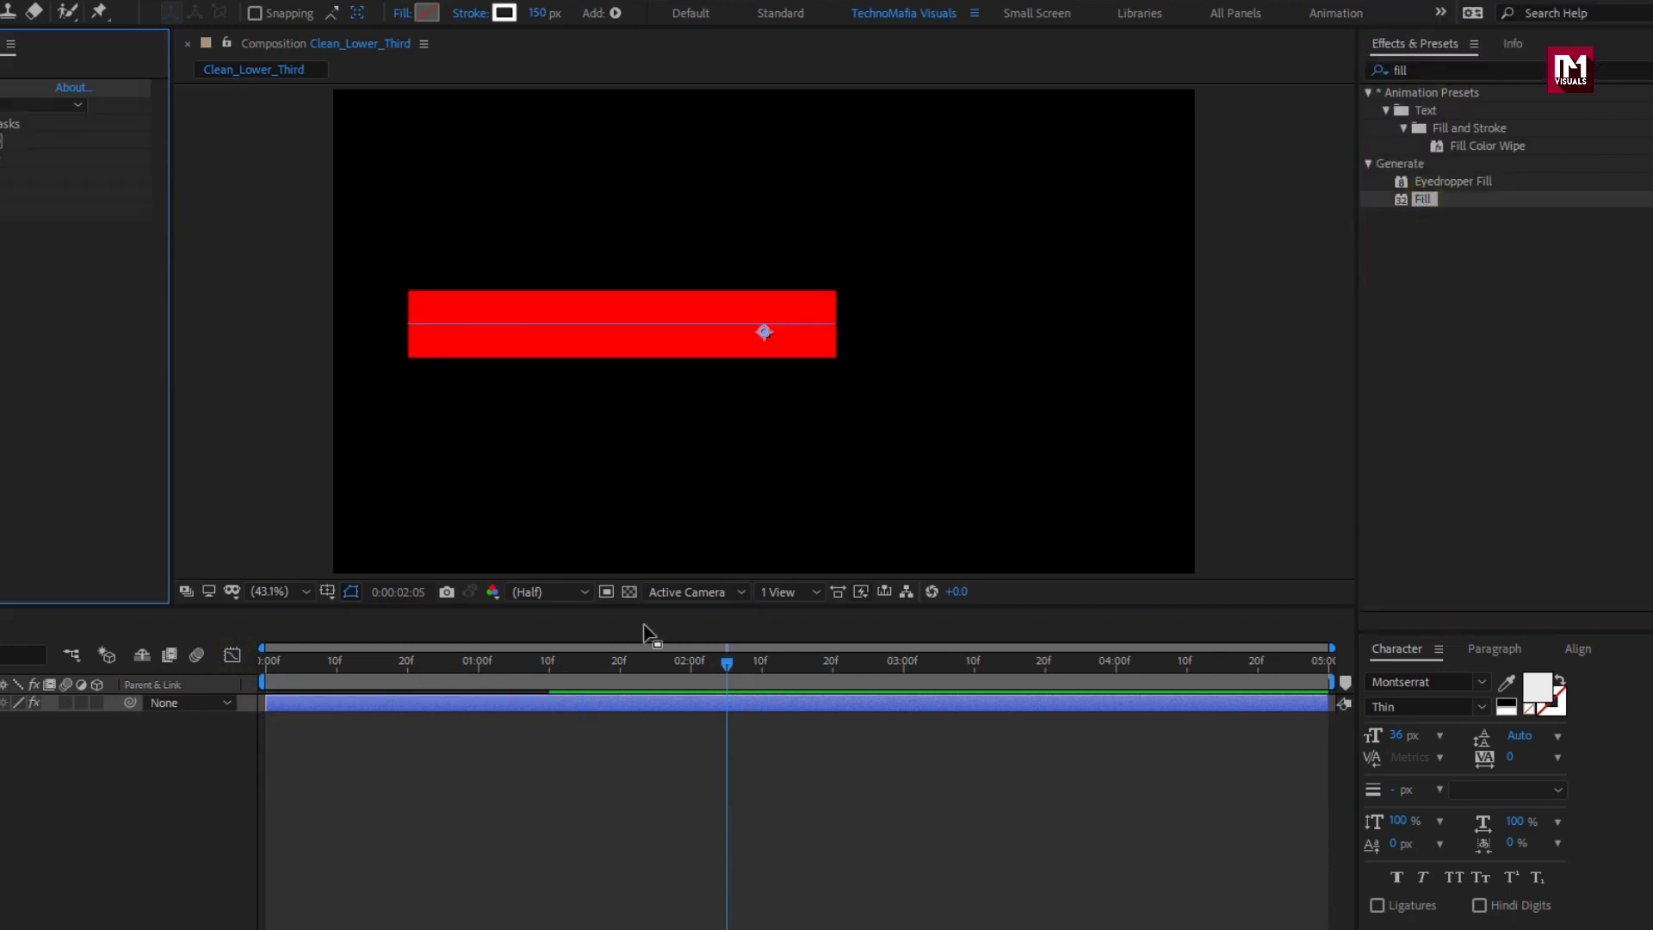
Set the Fill colour to light blue 45C3F8
left_click_drag(547, 665, 612, 665)
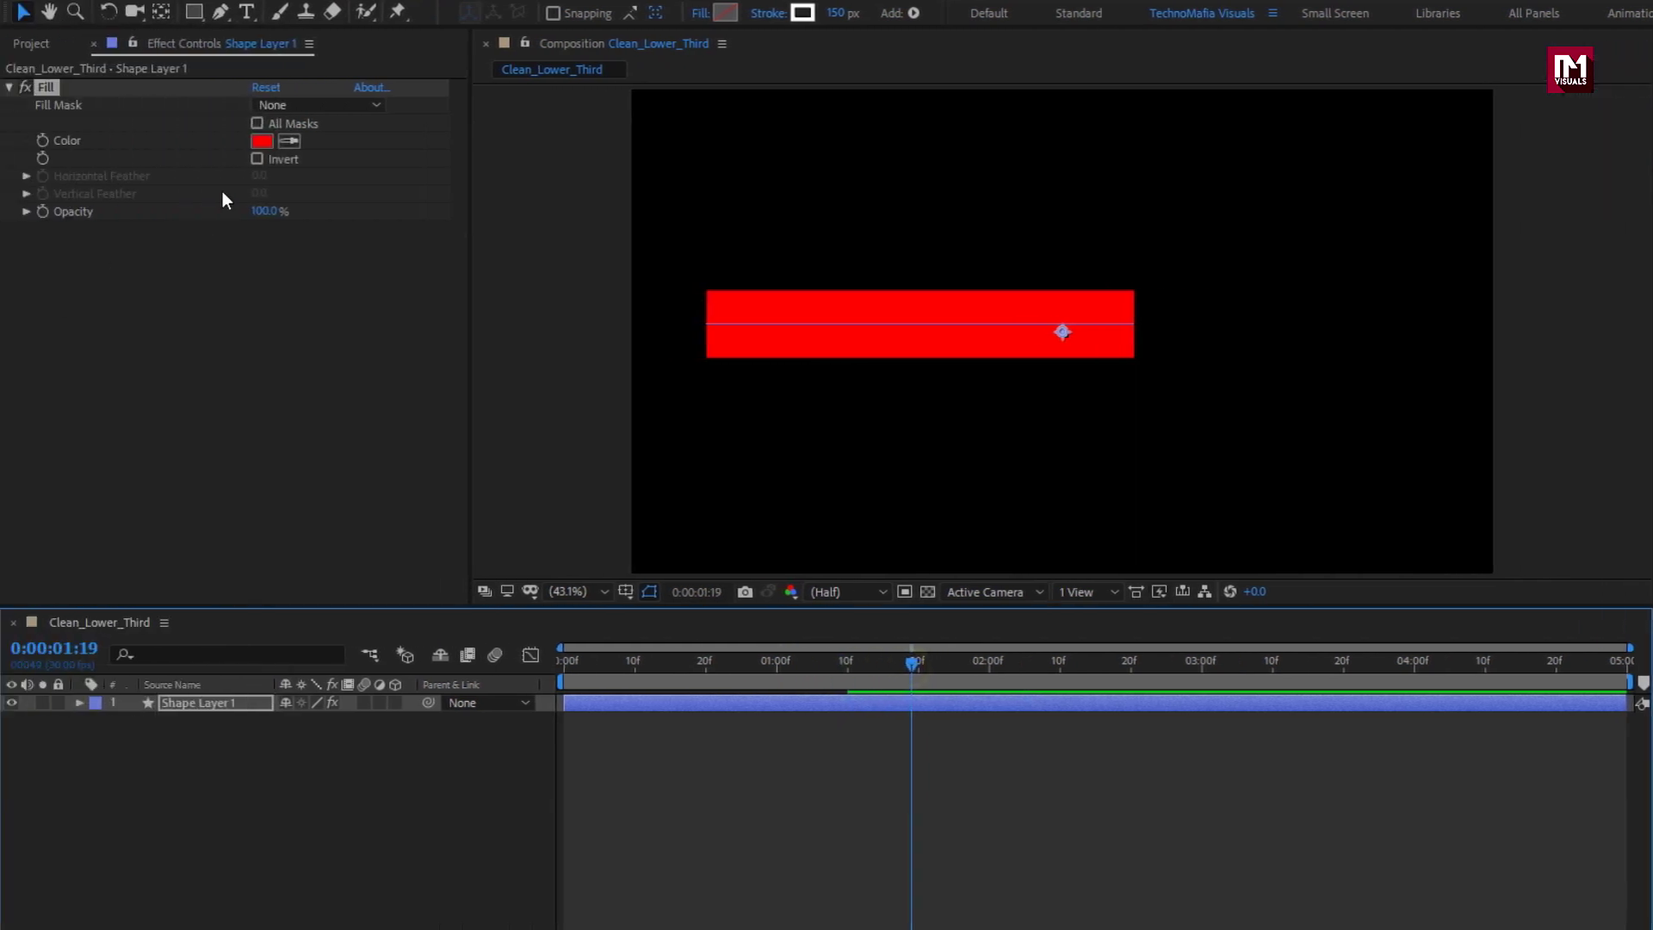
left_click(261, 141)
mouse_move(543, 362)
left_mouse_down()
mouse_move(546, 389)
mouse_move(544, 372)
left_mouse_up()
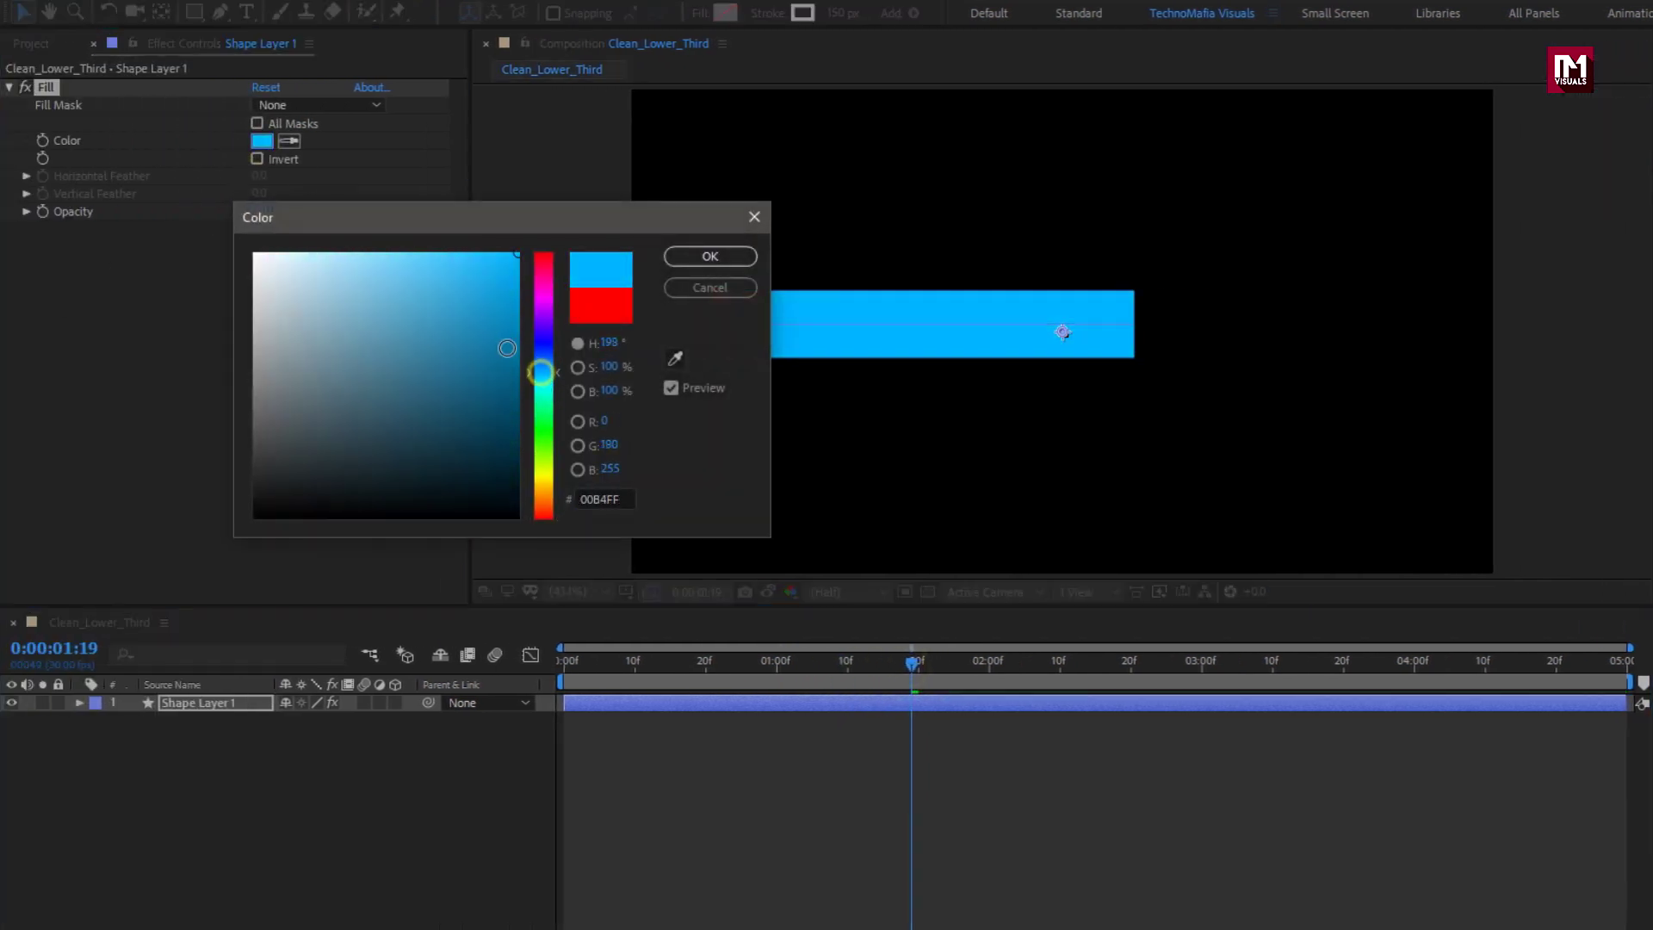
left_click(453, 261)
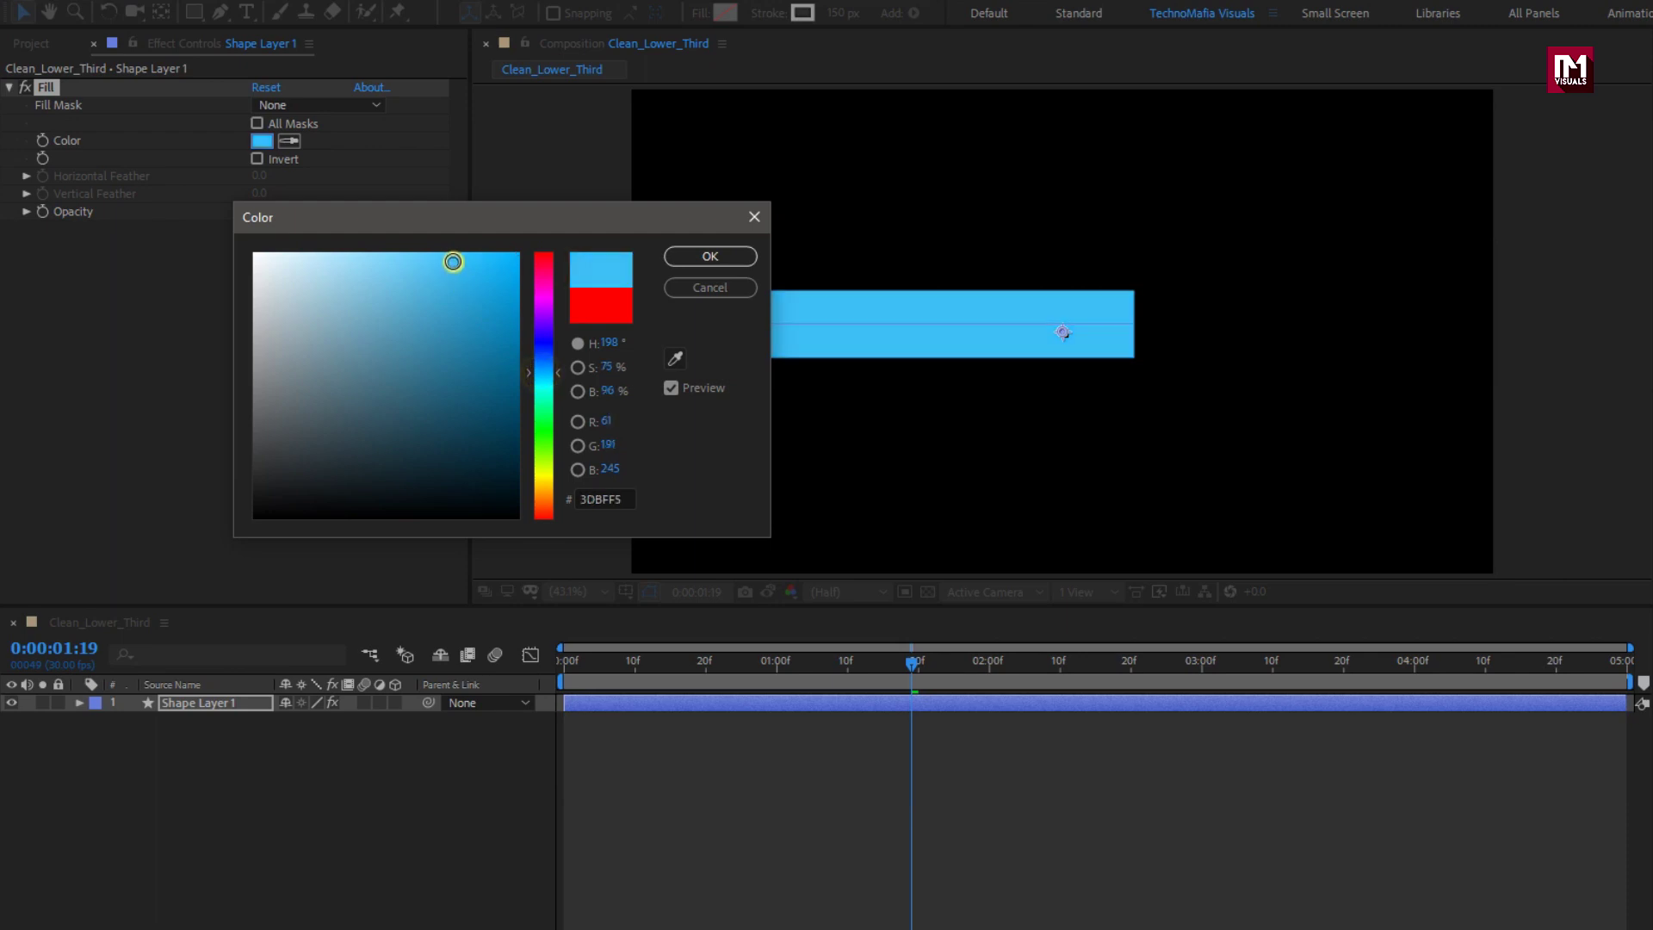
left_click(700, 260)
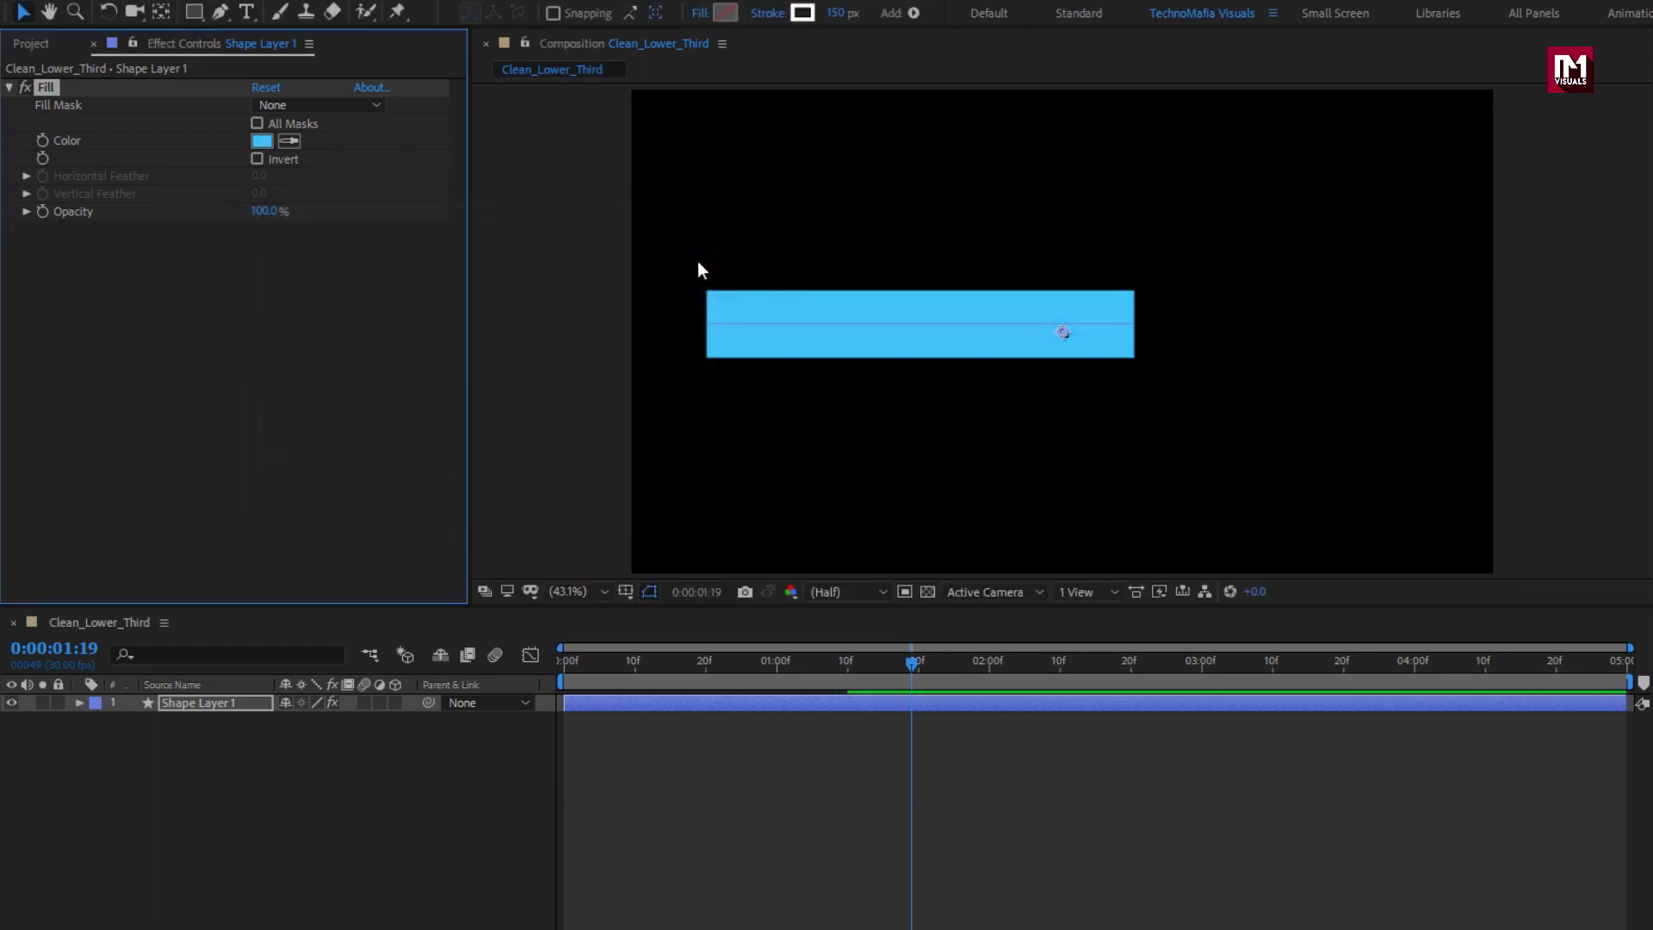
left_click(343, 765)
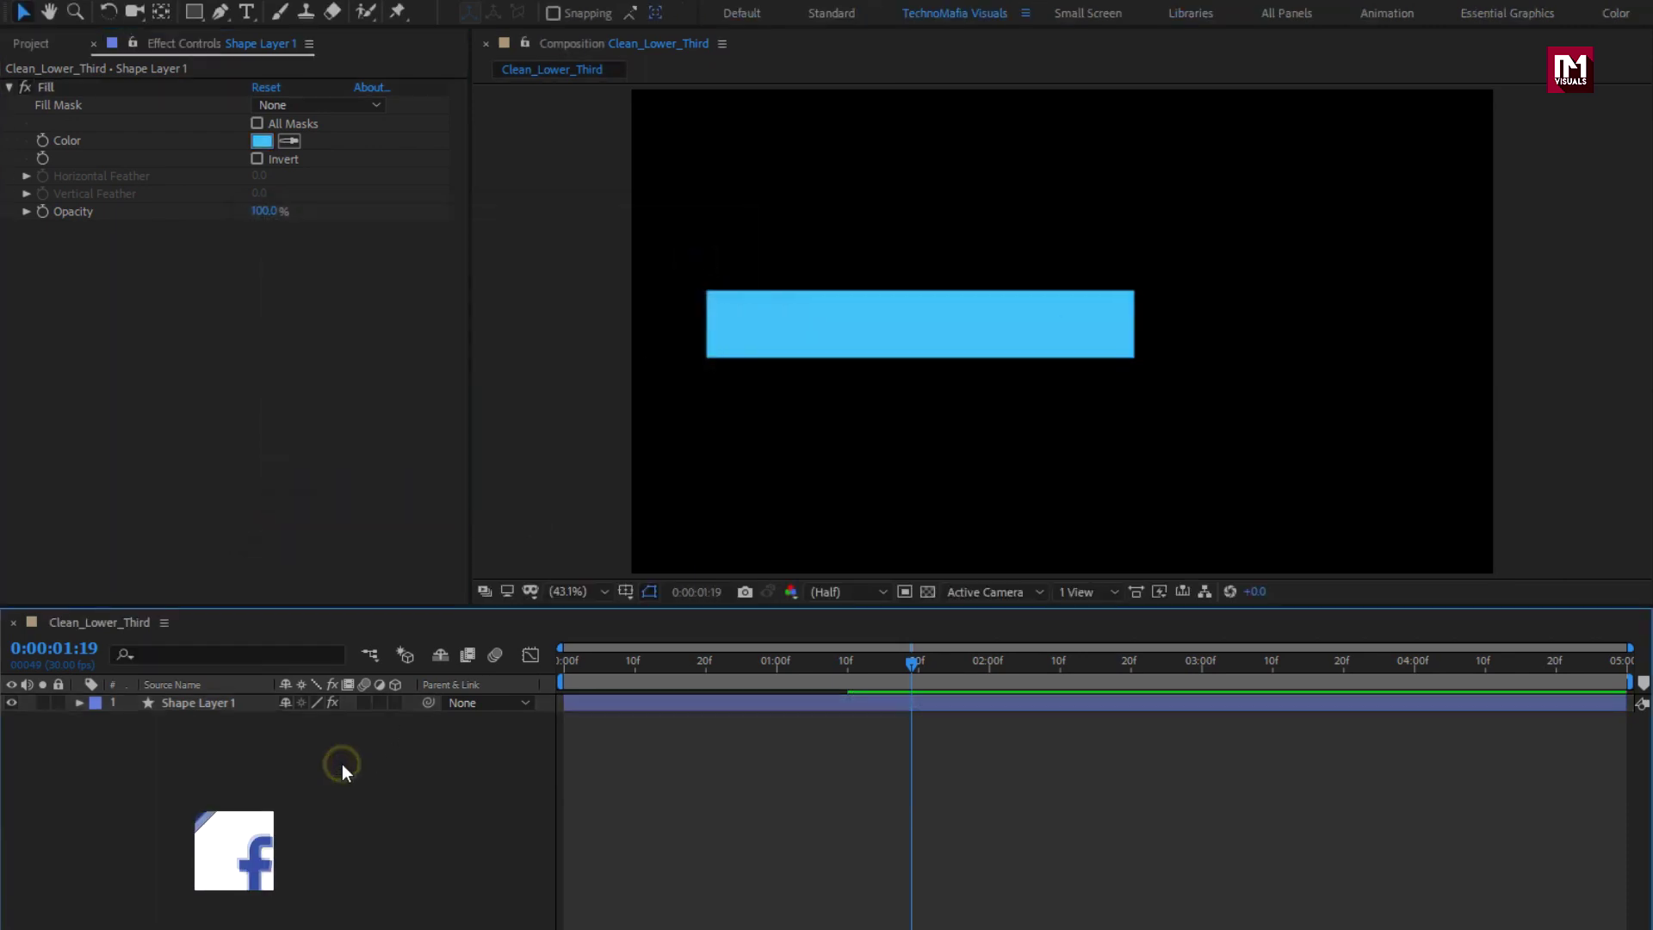
Add a 'Saana' text layer, enlarge it, make it Montserrat ExtraBold, and move it onto the bar
left_click(246, 12)
left_click(769, 341)
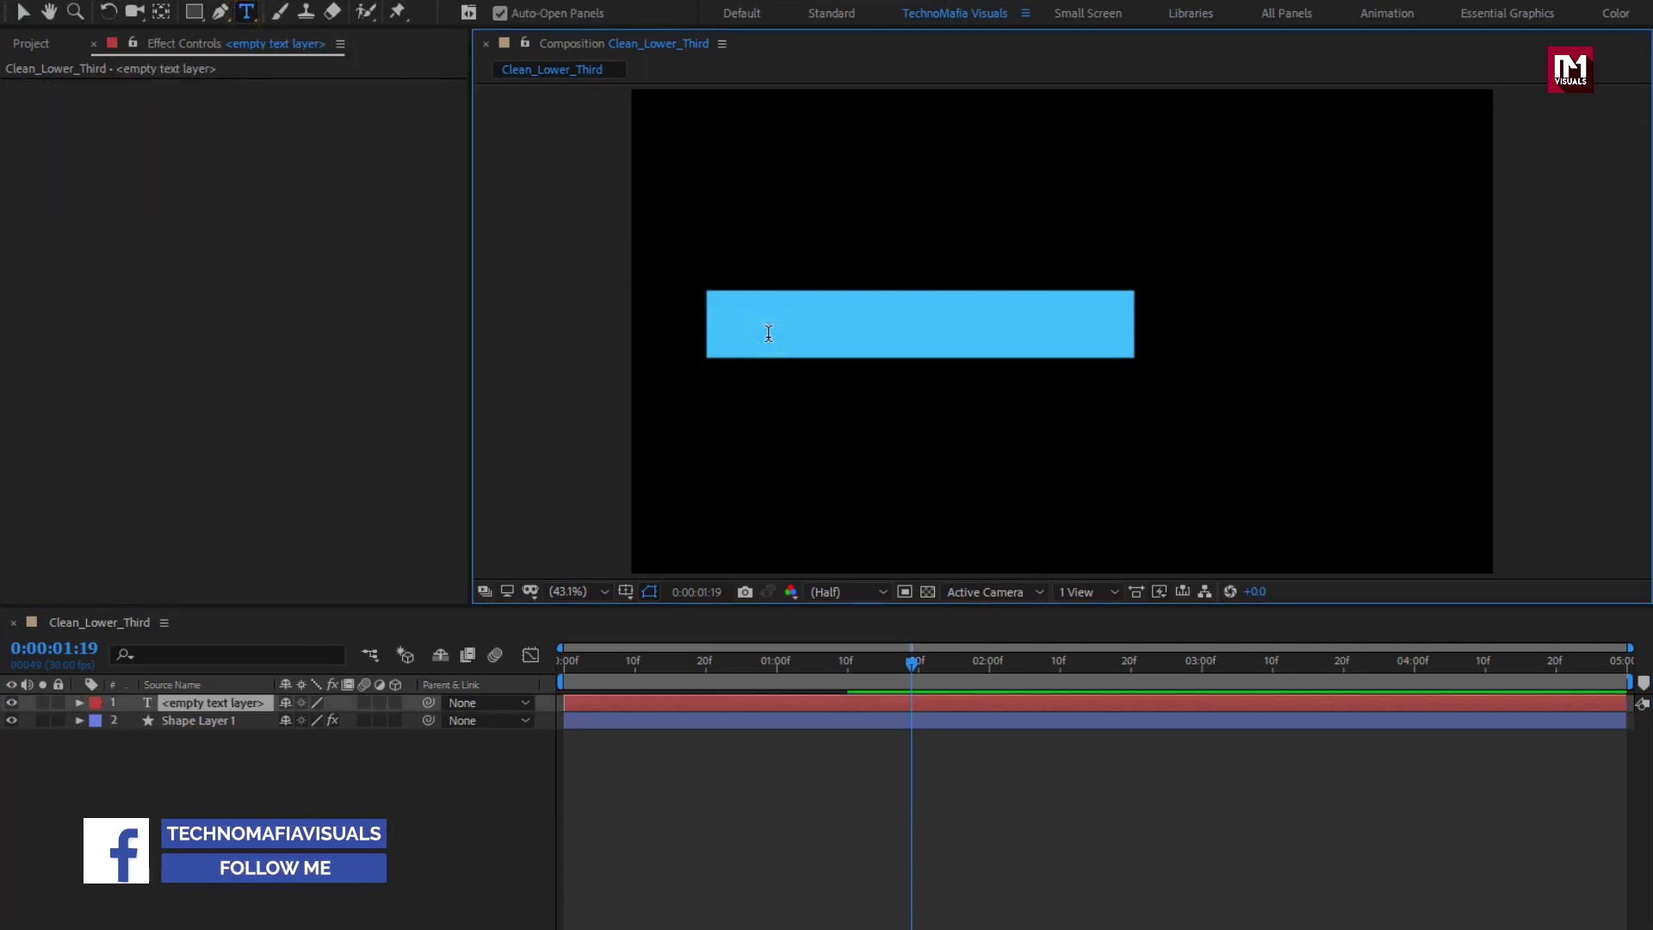
type("Saana")
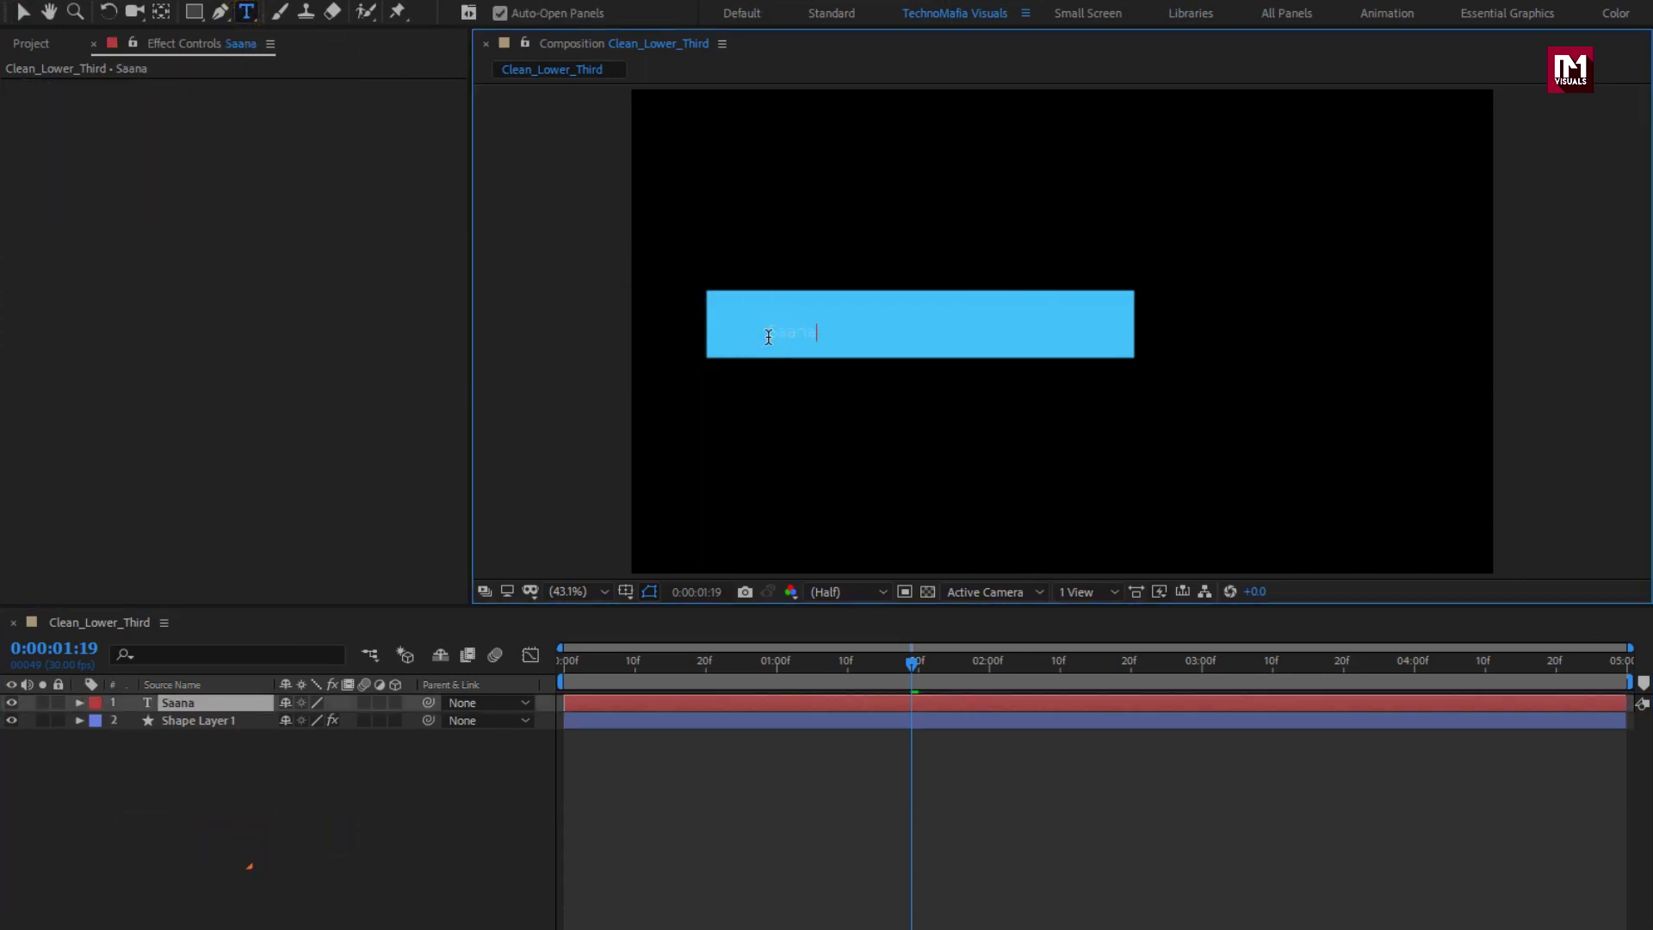
key("Escape")
key("v")
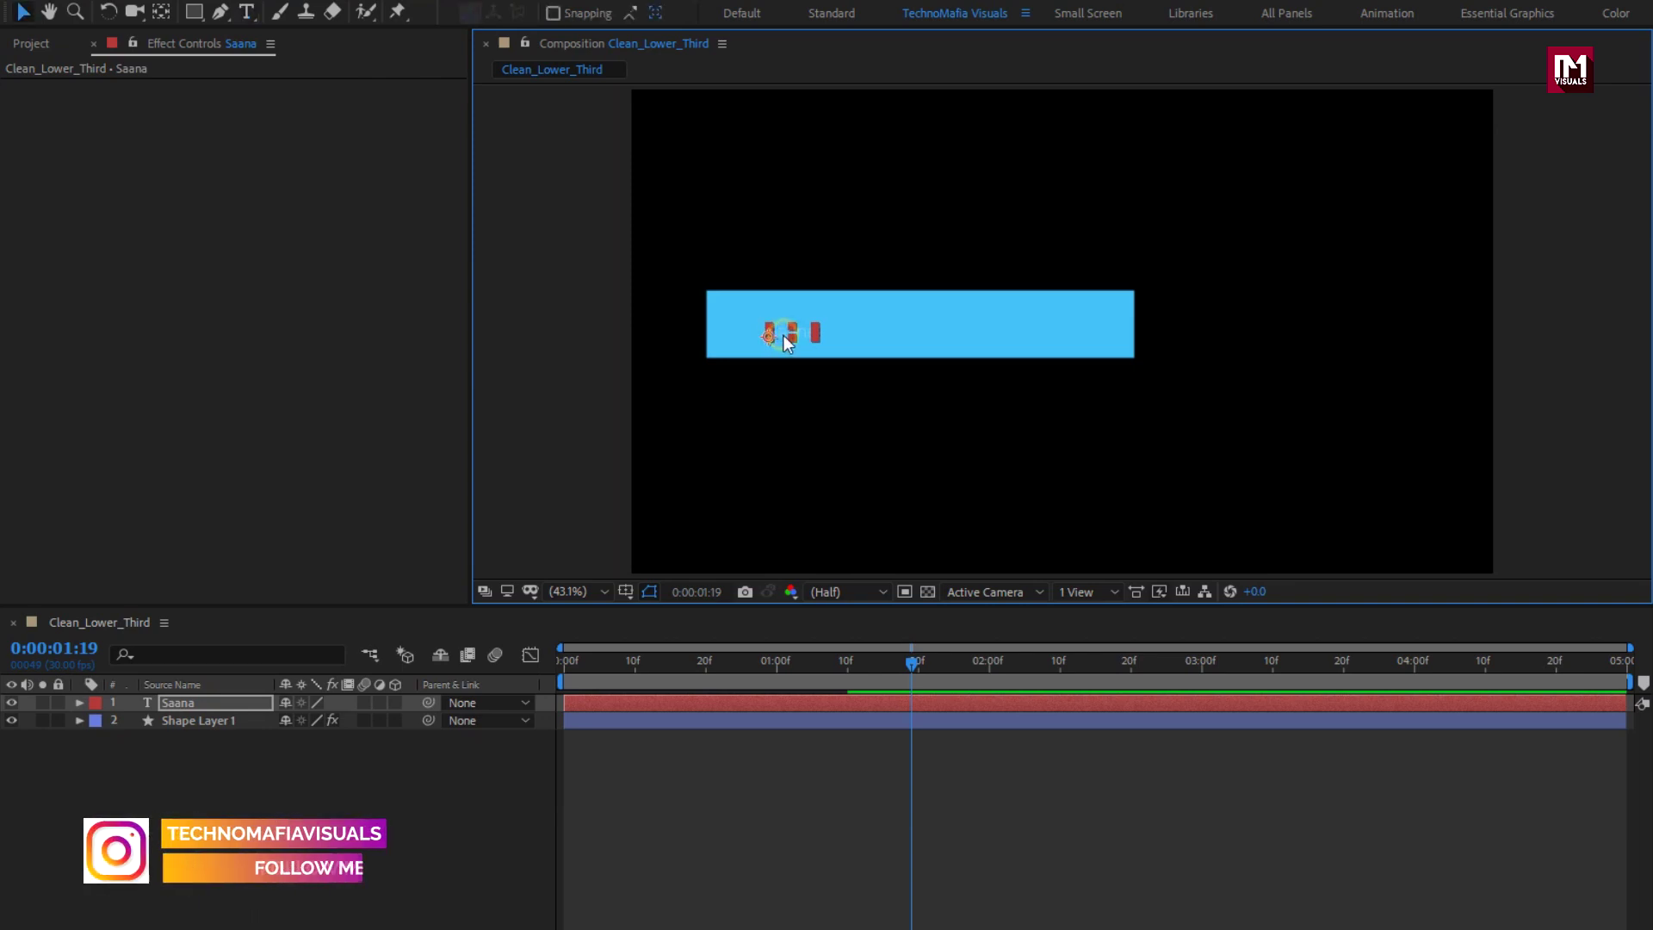
left_click_drag(1372, 737, 1554, 739)
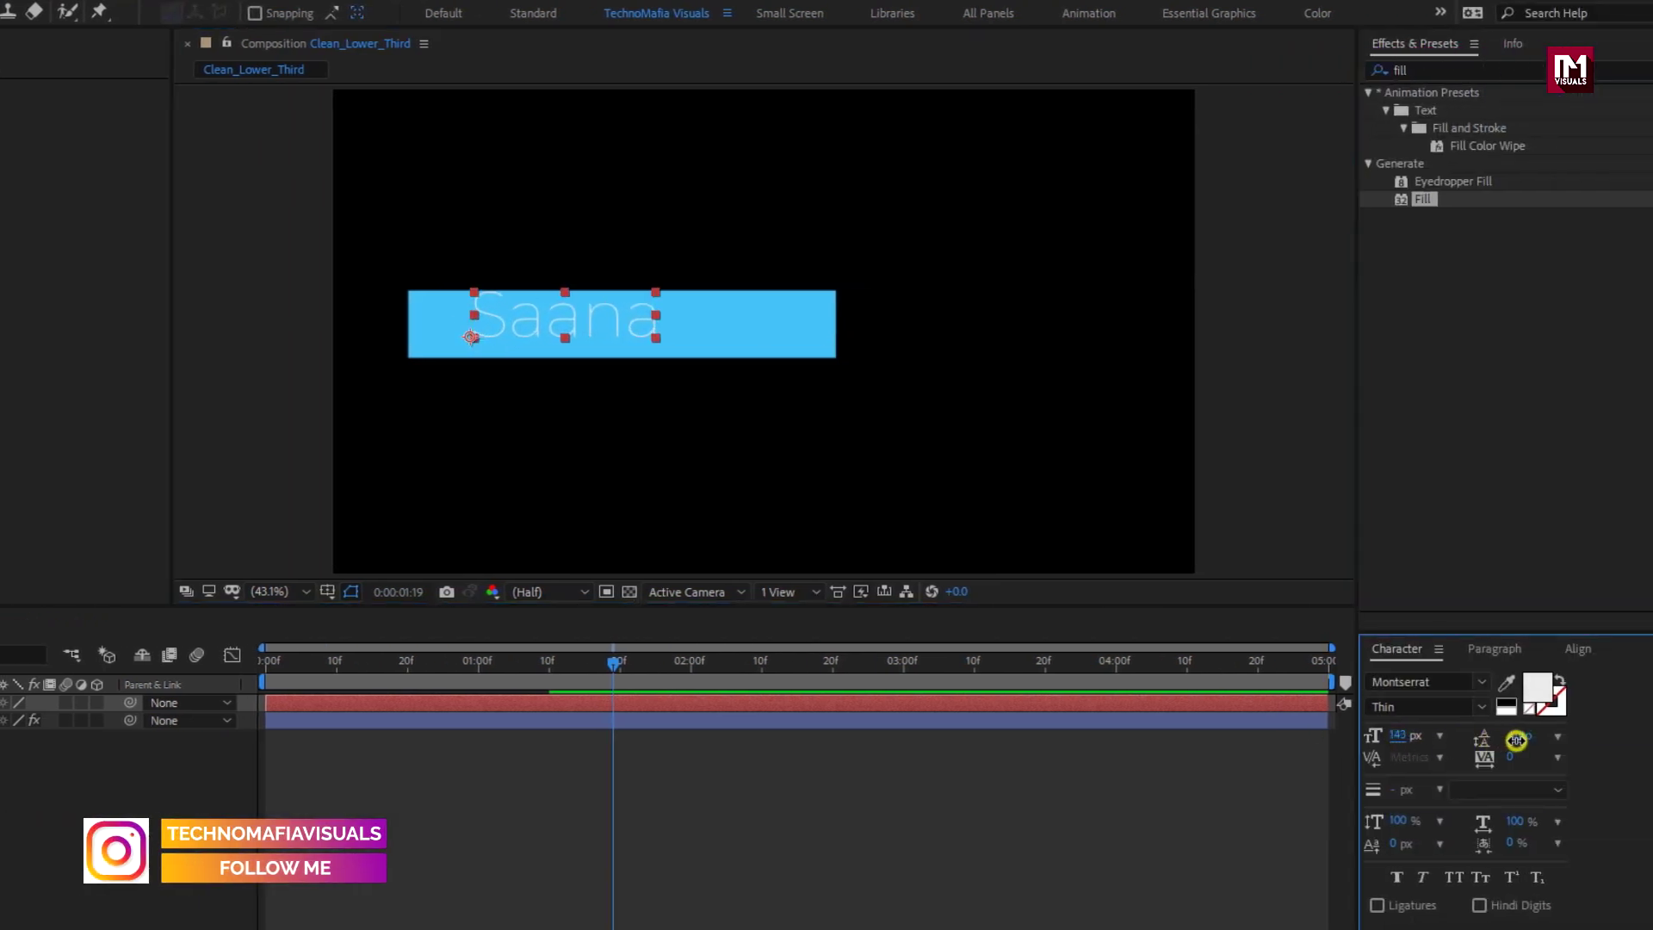
left_click(1483, 706)
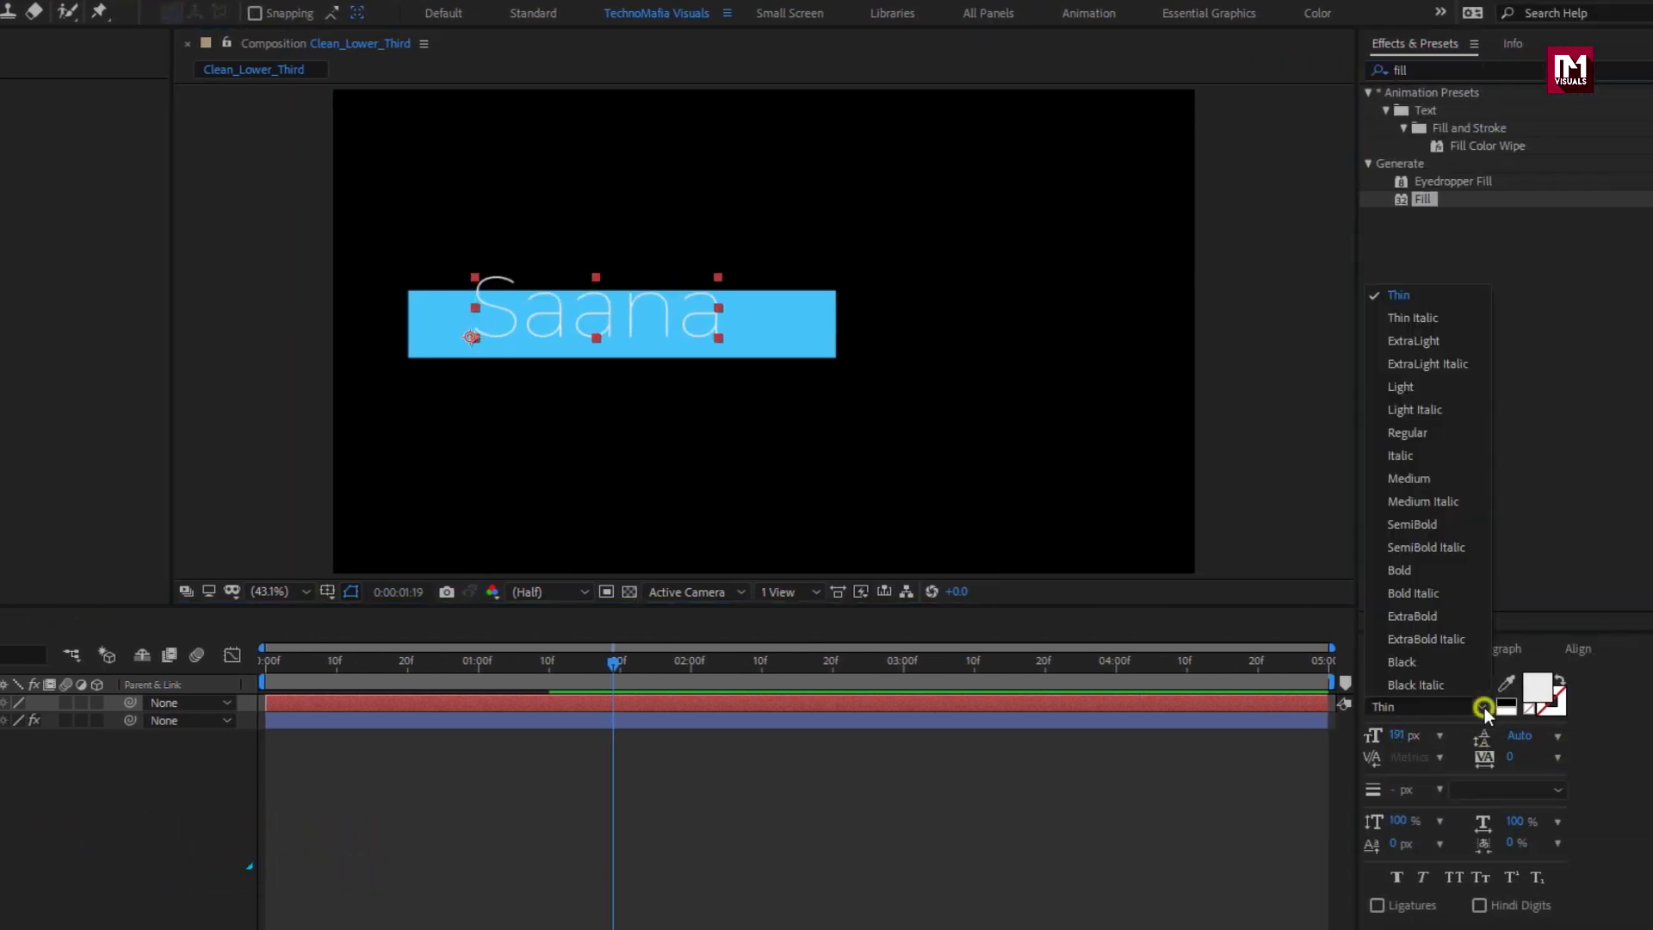
left_click(1402, 620)
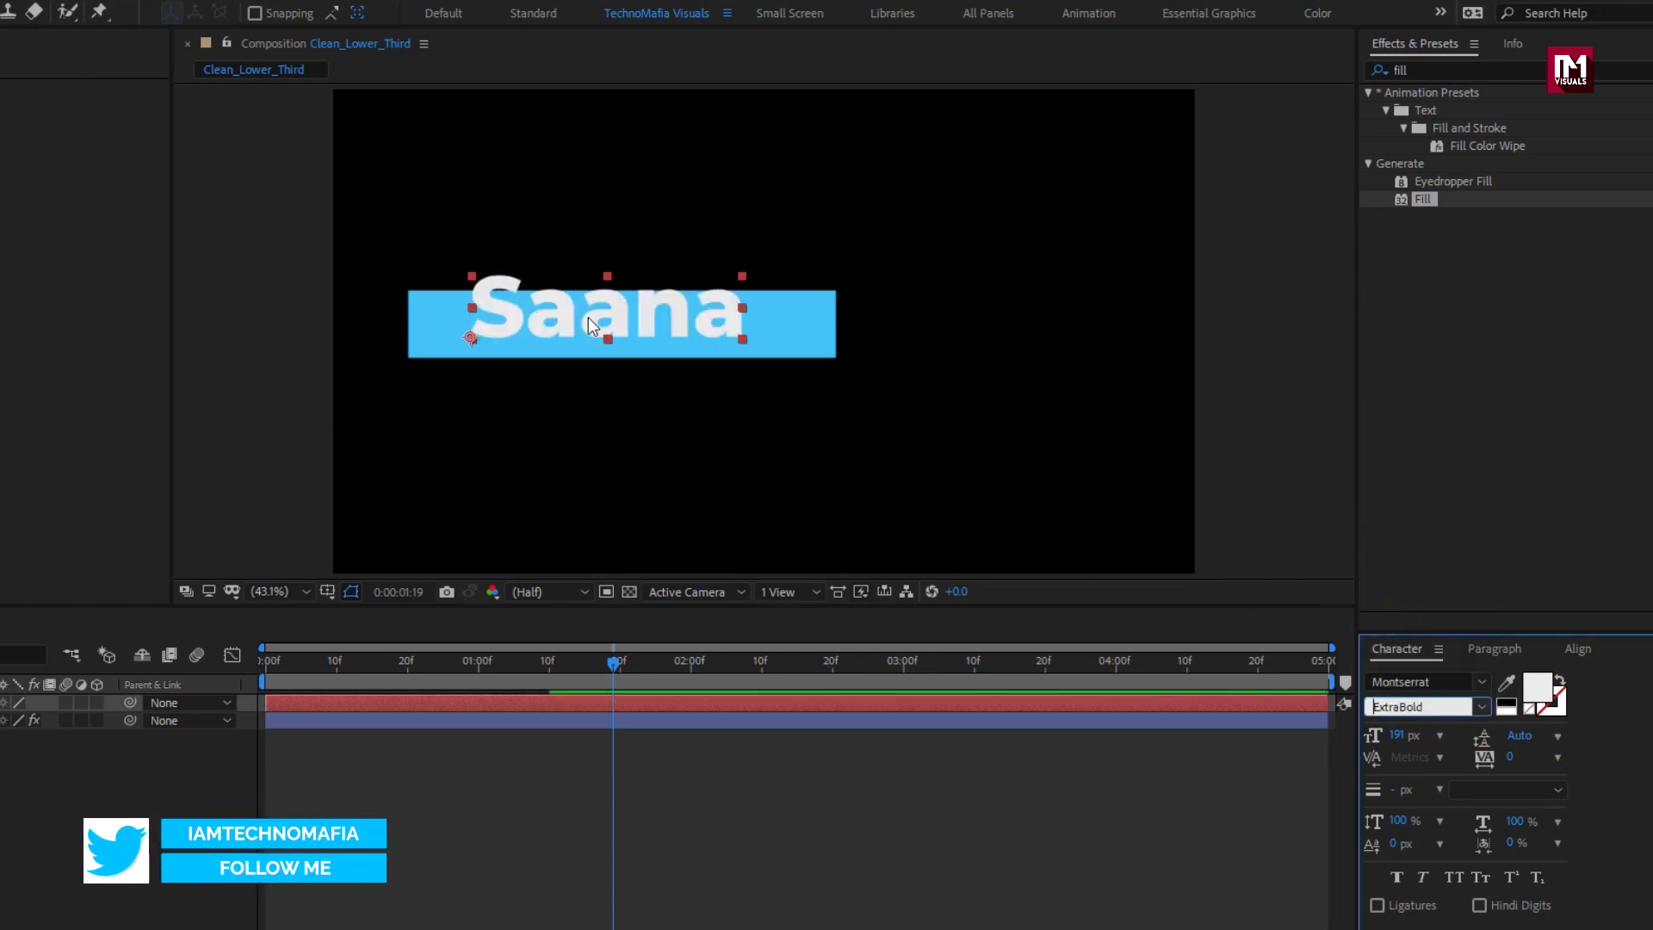
left_click_drag(587, 317, 579, 329)
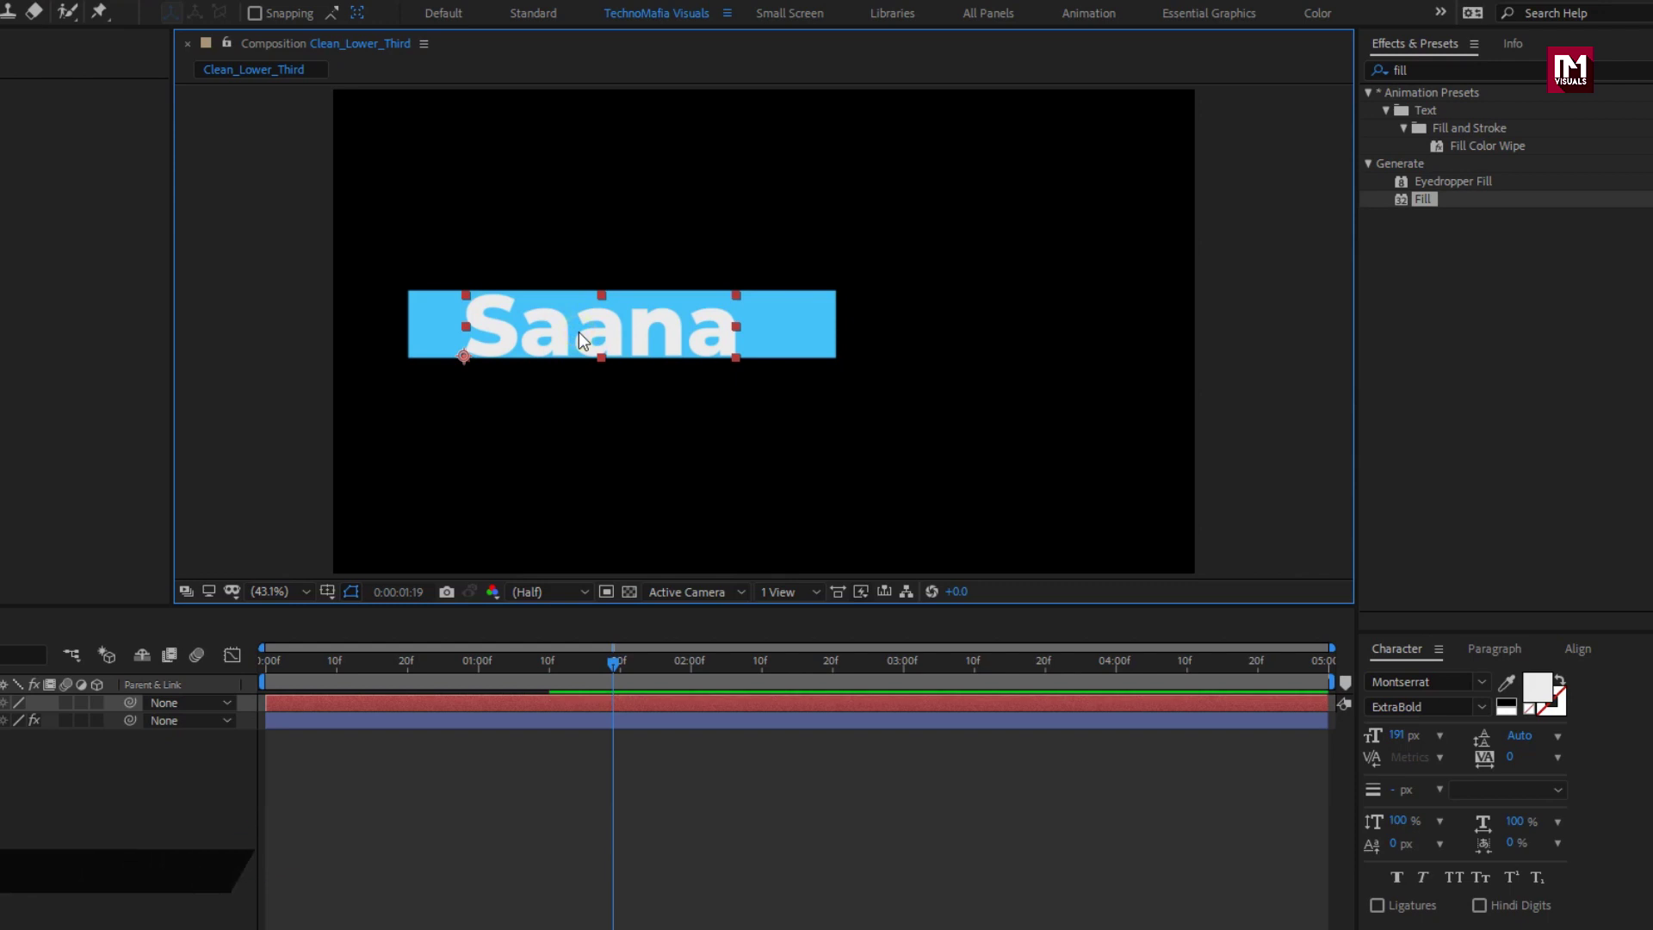
double_click(580, 331)
left_click(739, 321)
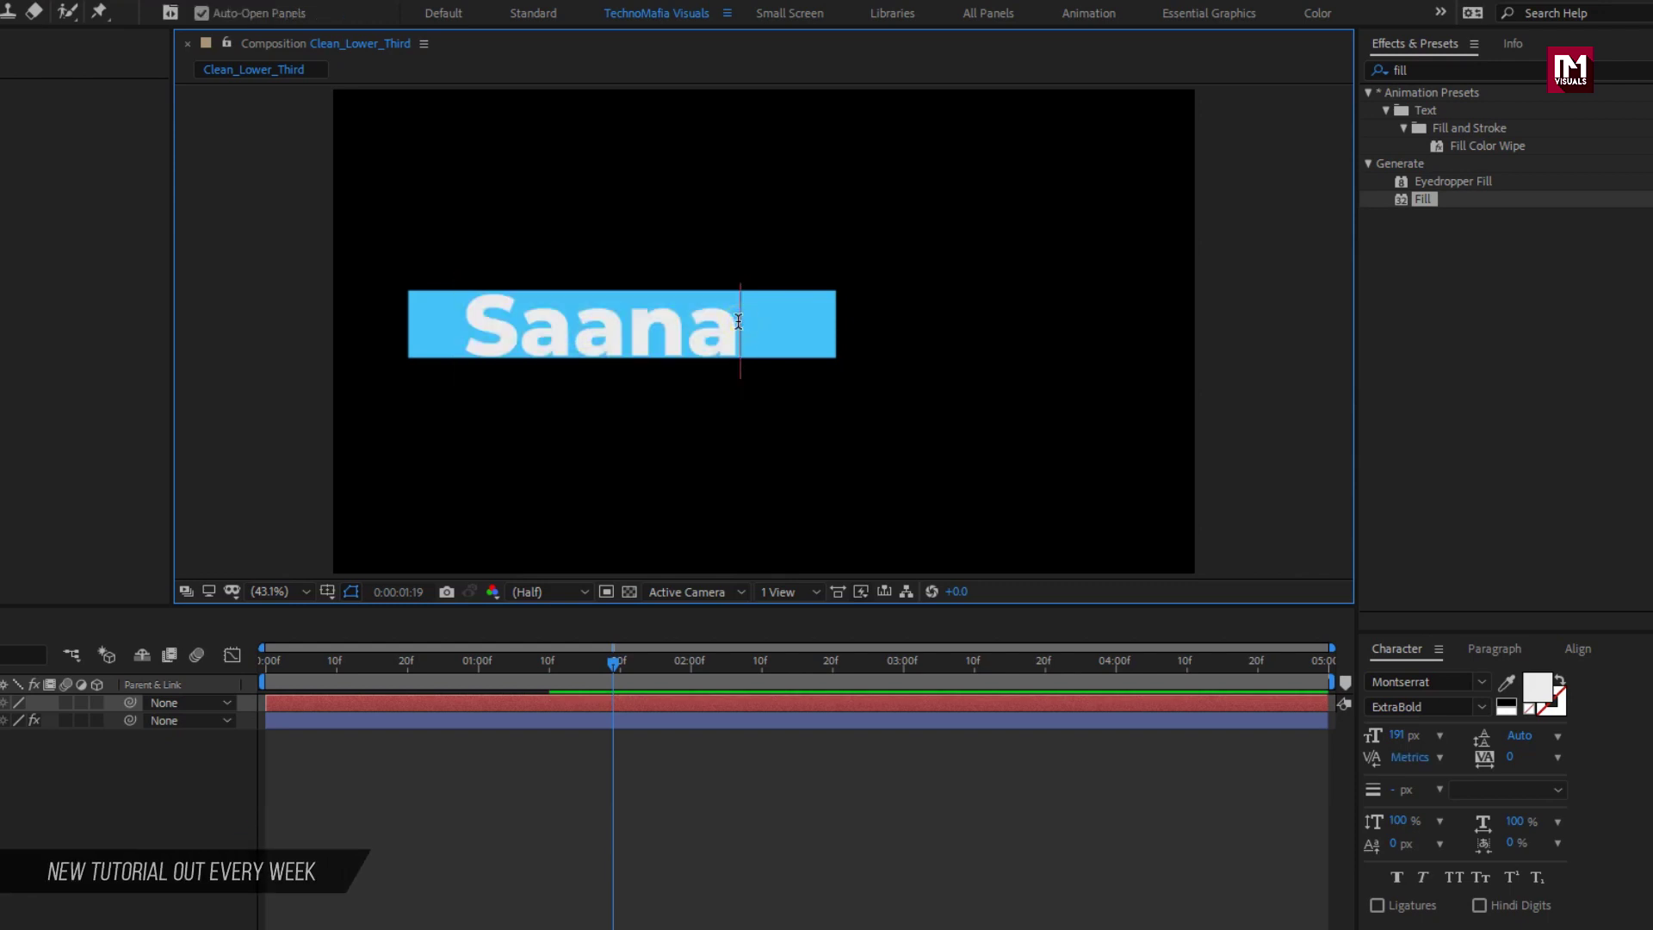
type("baker")
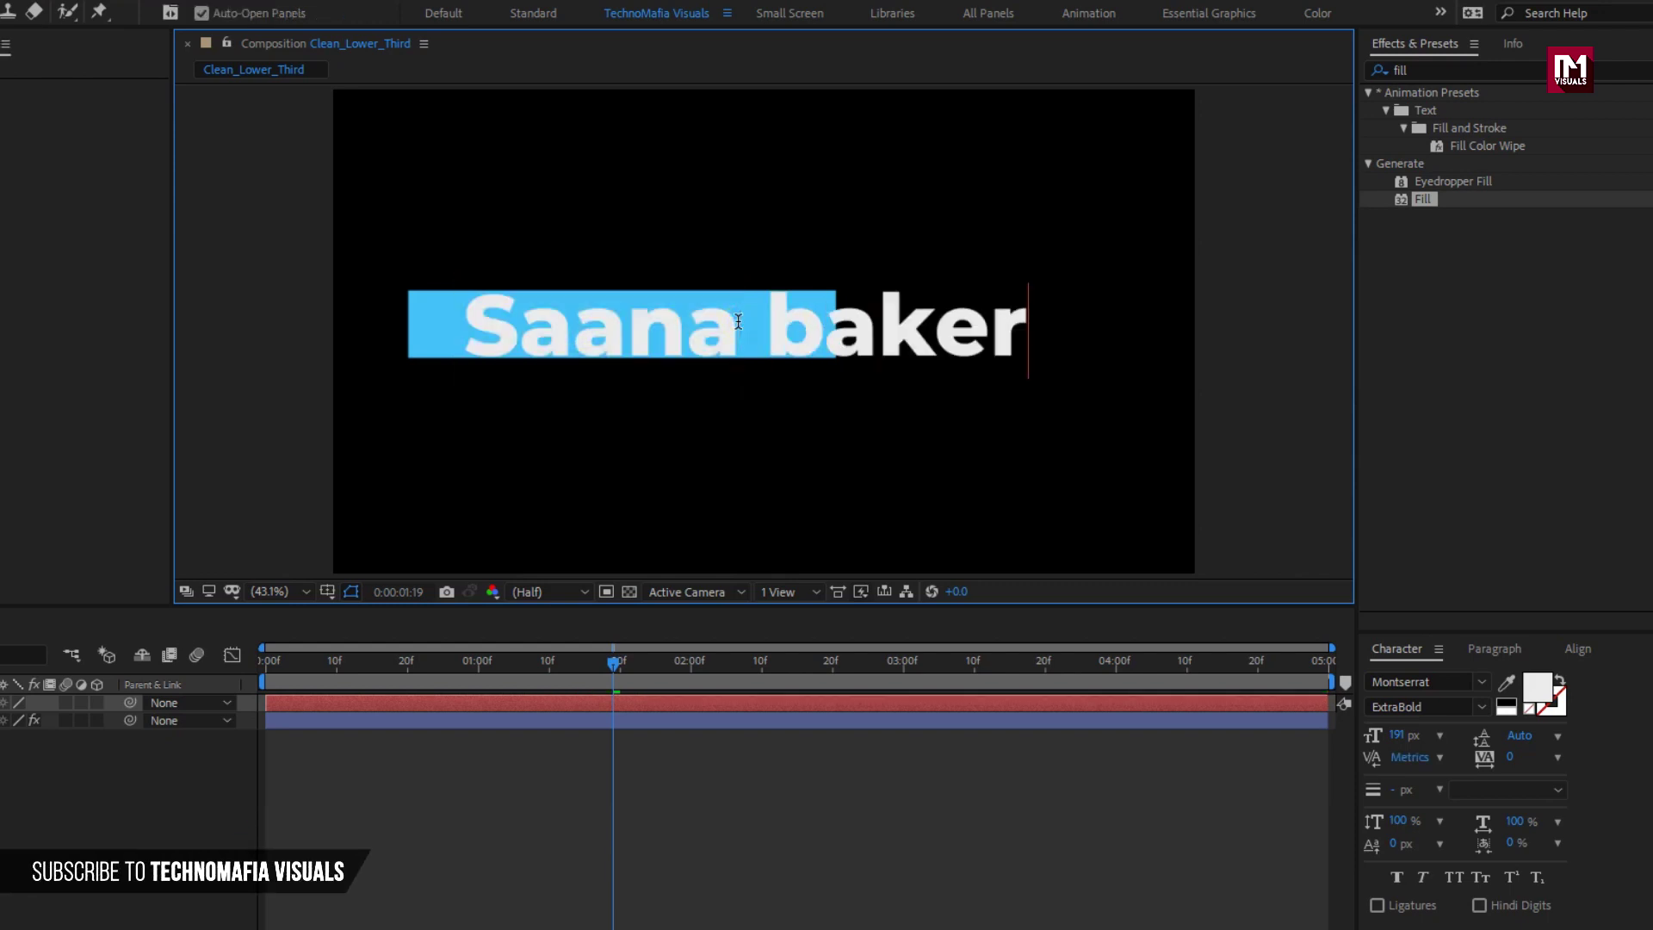
key("Escape")
key("v")
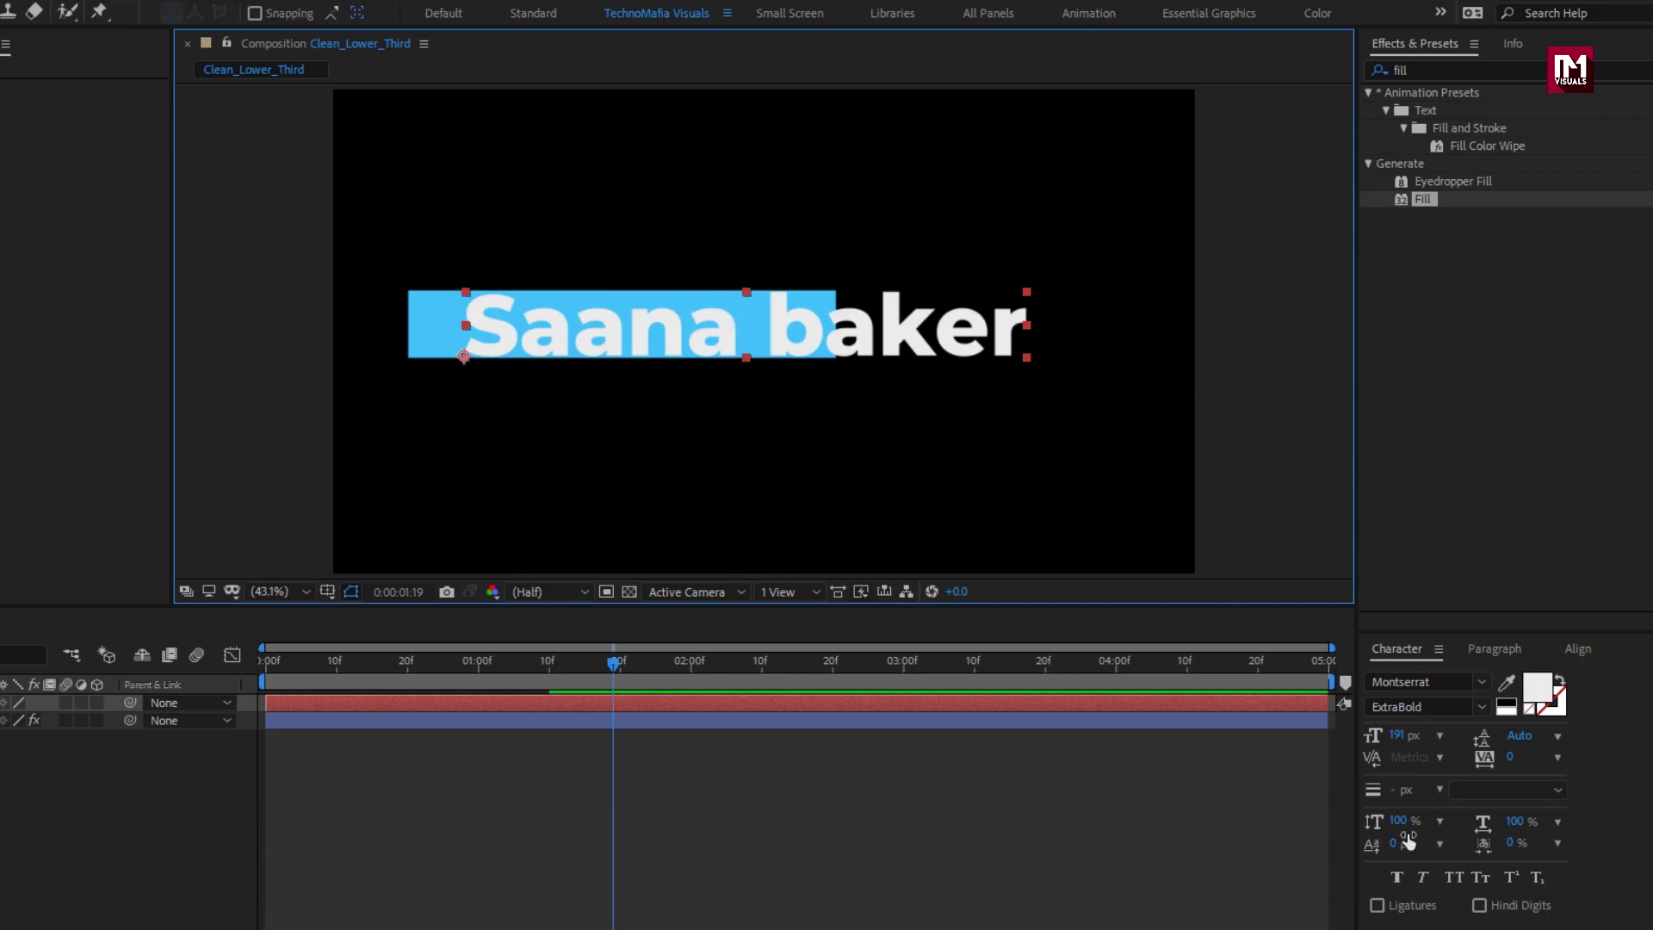
left_click(1453, 877)
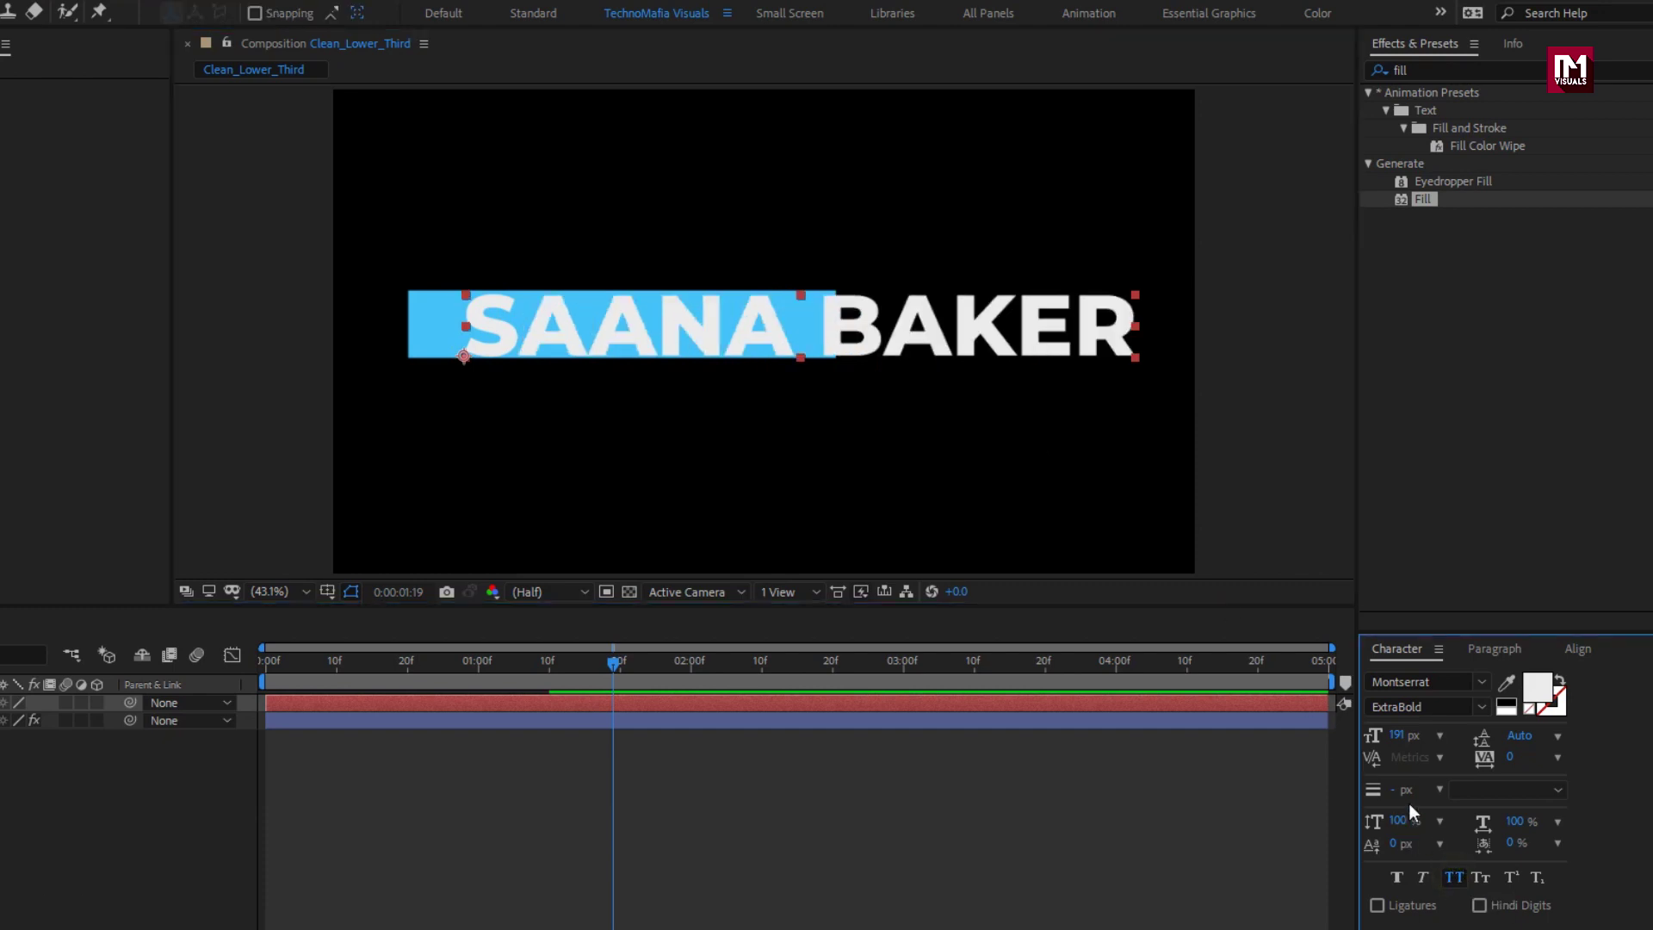
left_click(1394, 739)
type("150")
key("Return")
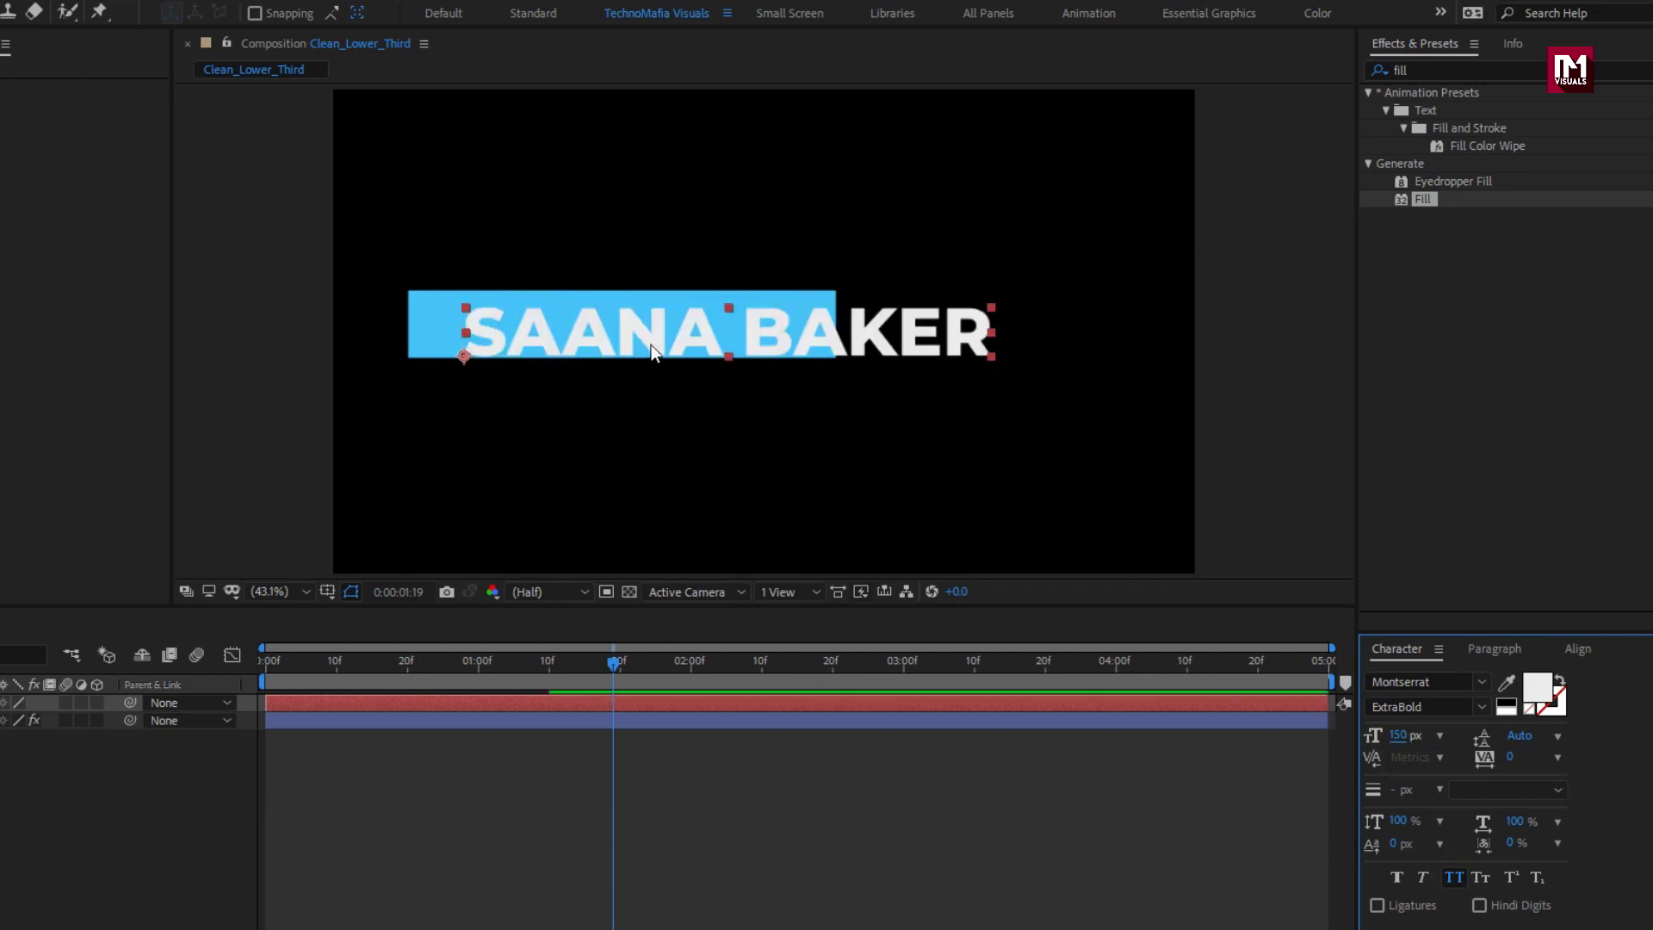
left_click_drag(652, 352, 602, 333)
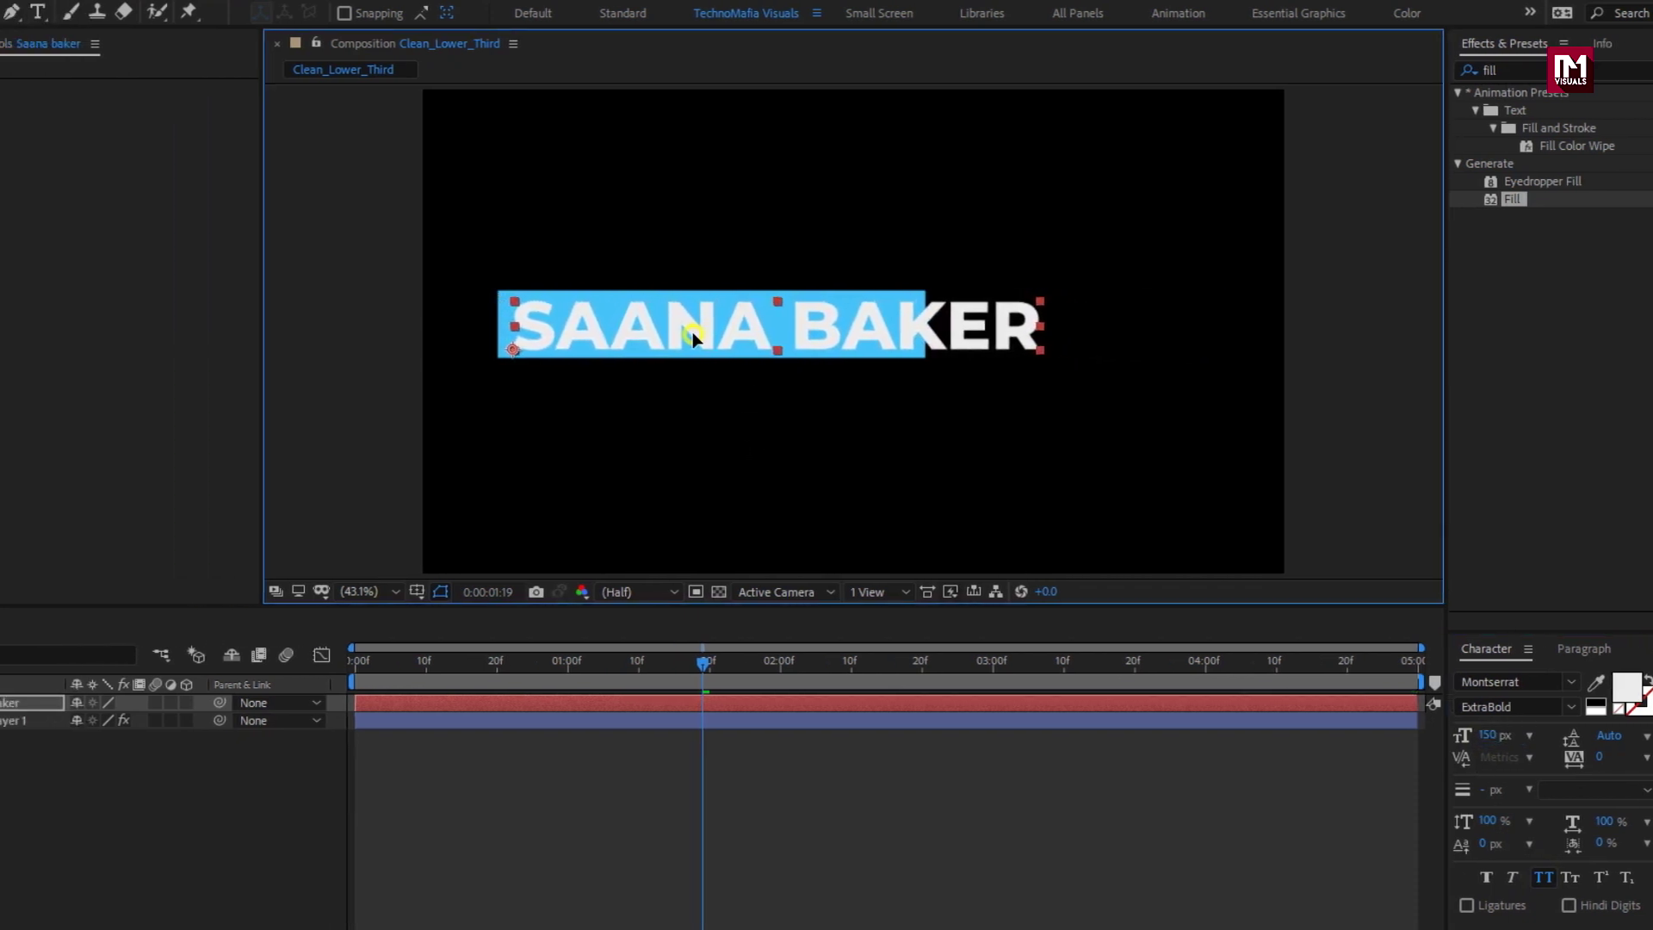
left_click_drag(748, 672, 450, 677)
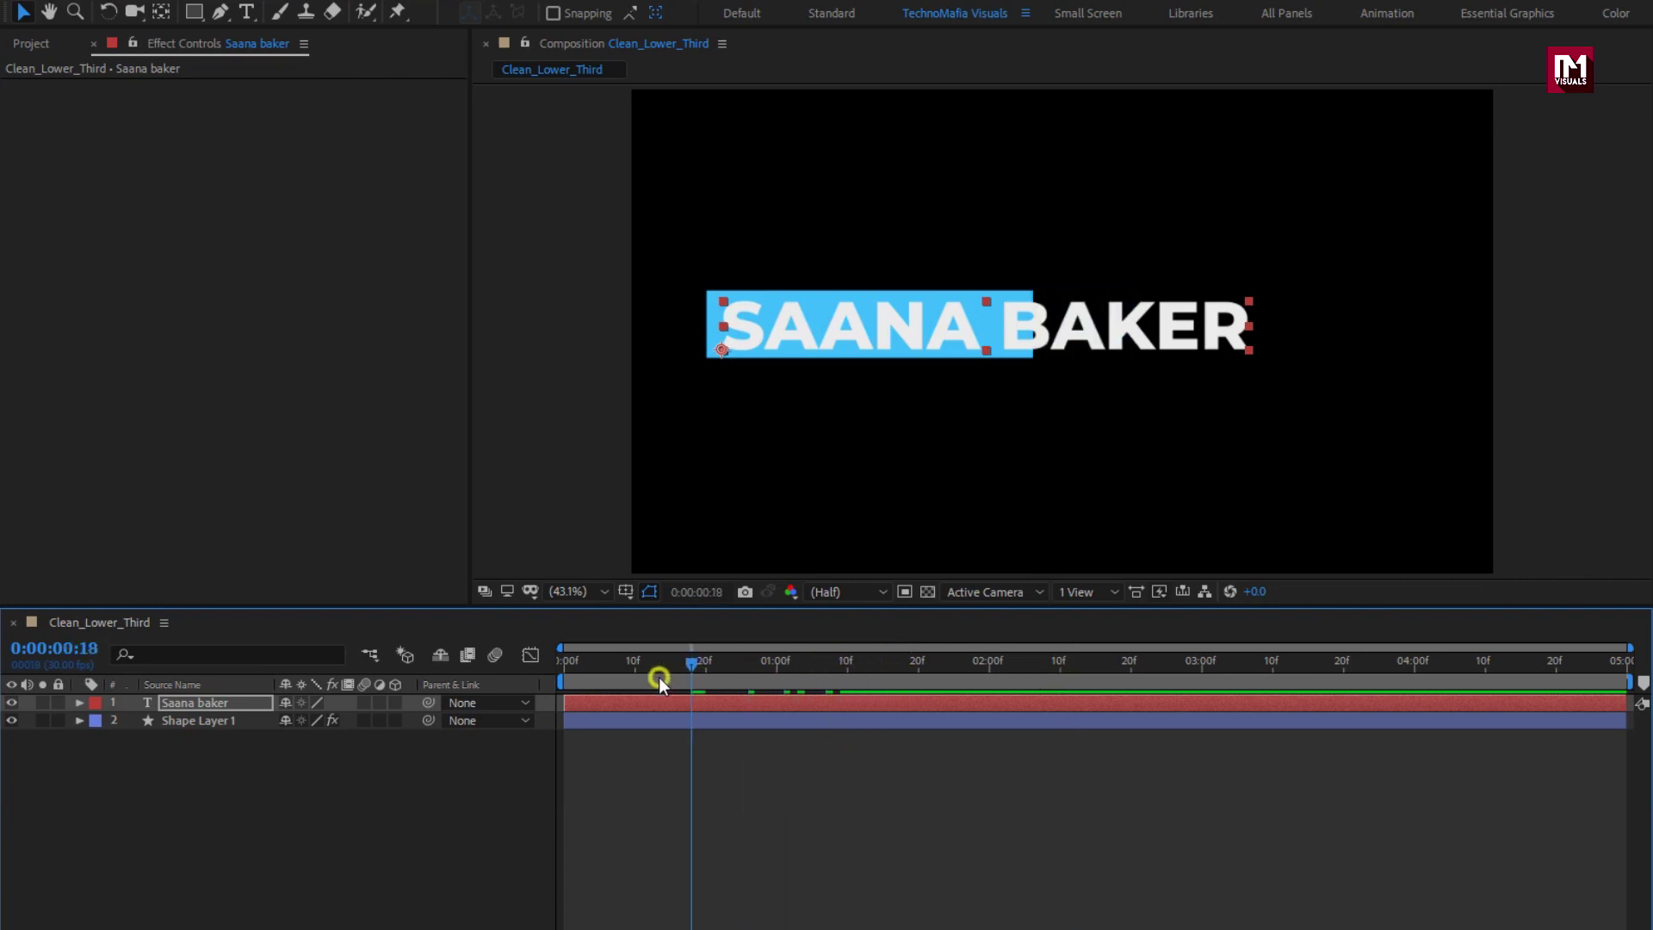
Drag the bar path's right vertex rightward so the blue bar spans all of SAANA BAKER
left_click_drag(659, 676, 977, 675)
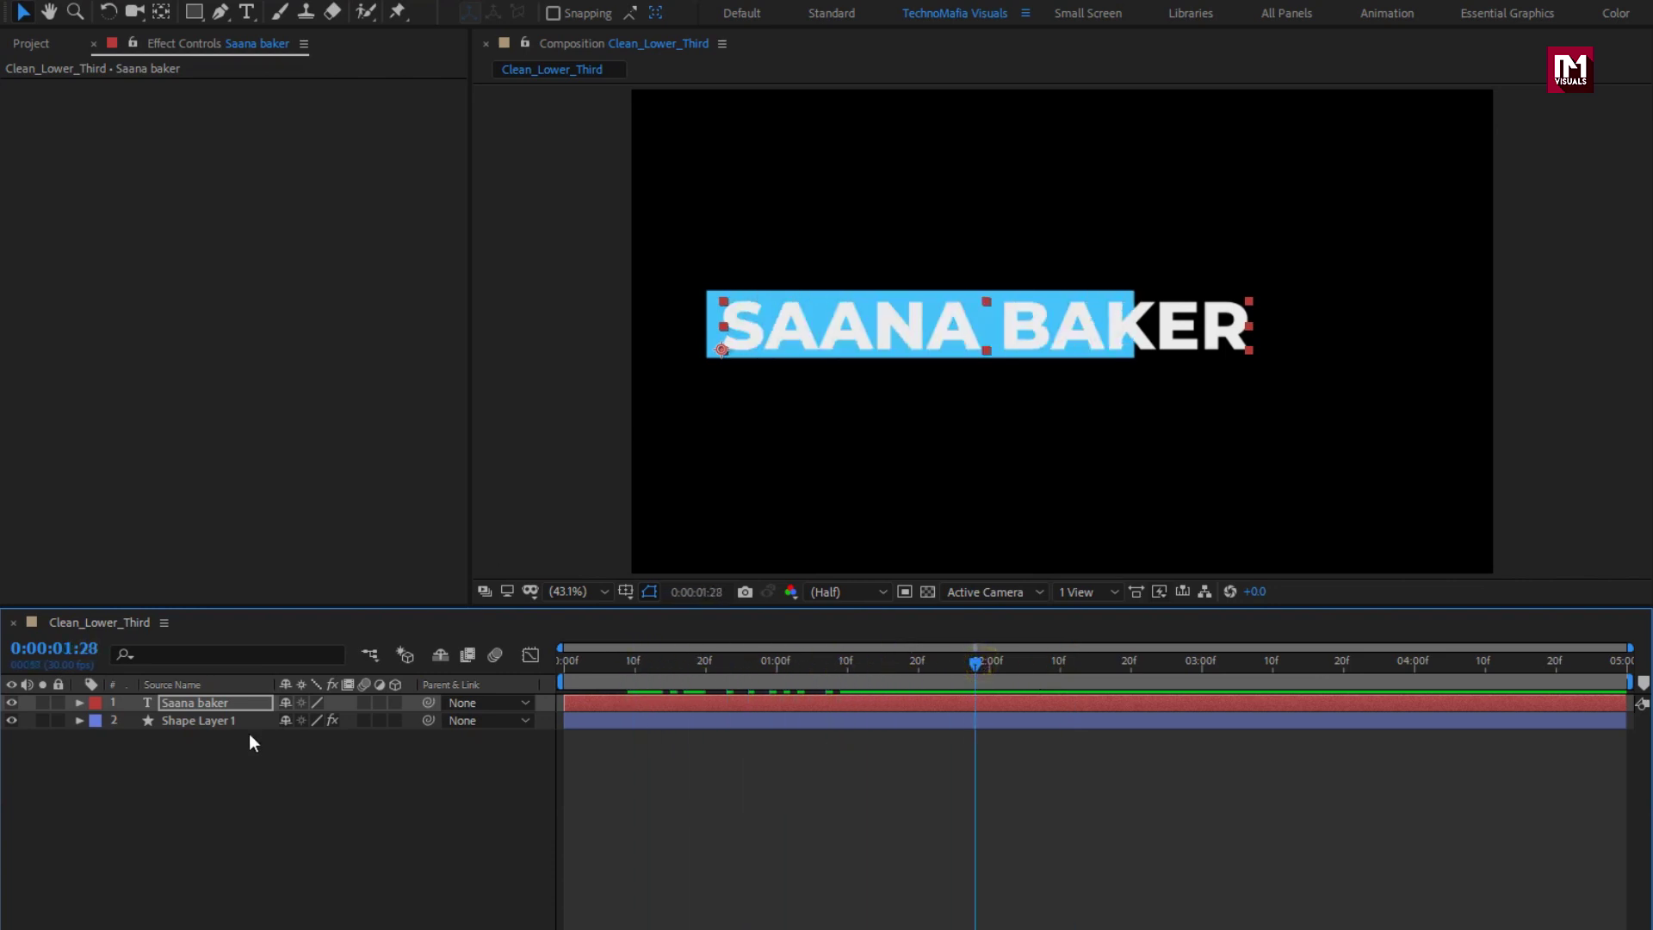
left_click(210, 725)
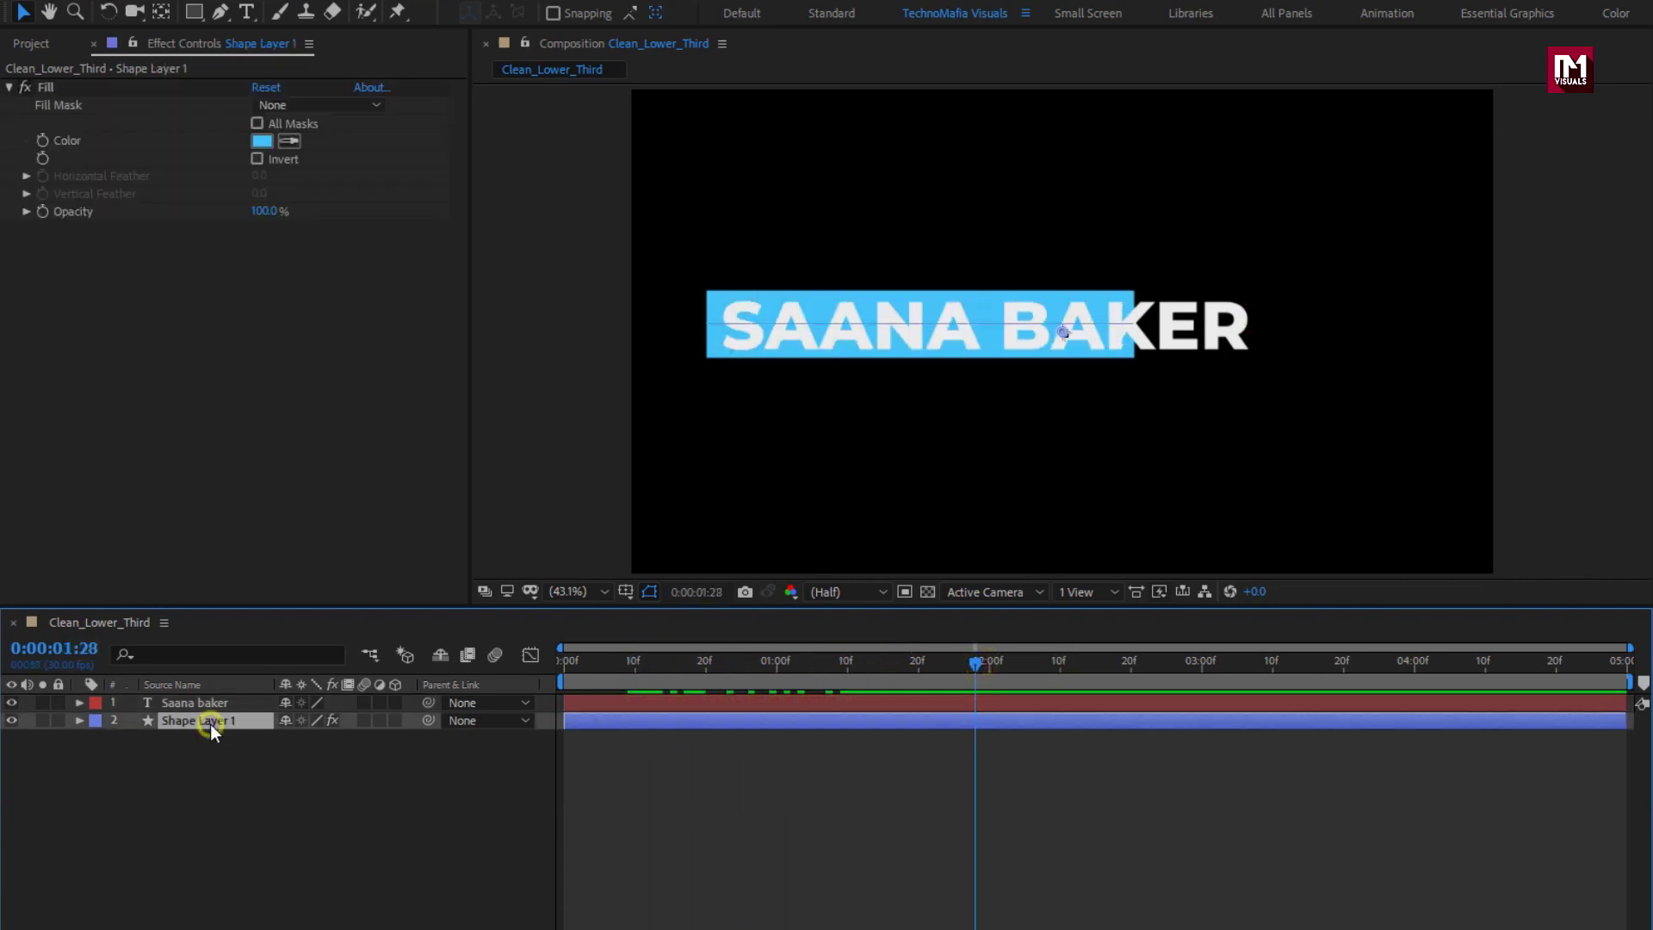
left_click(220, 12)
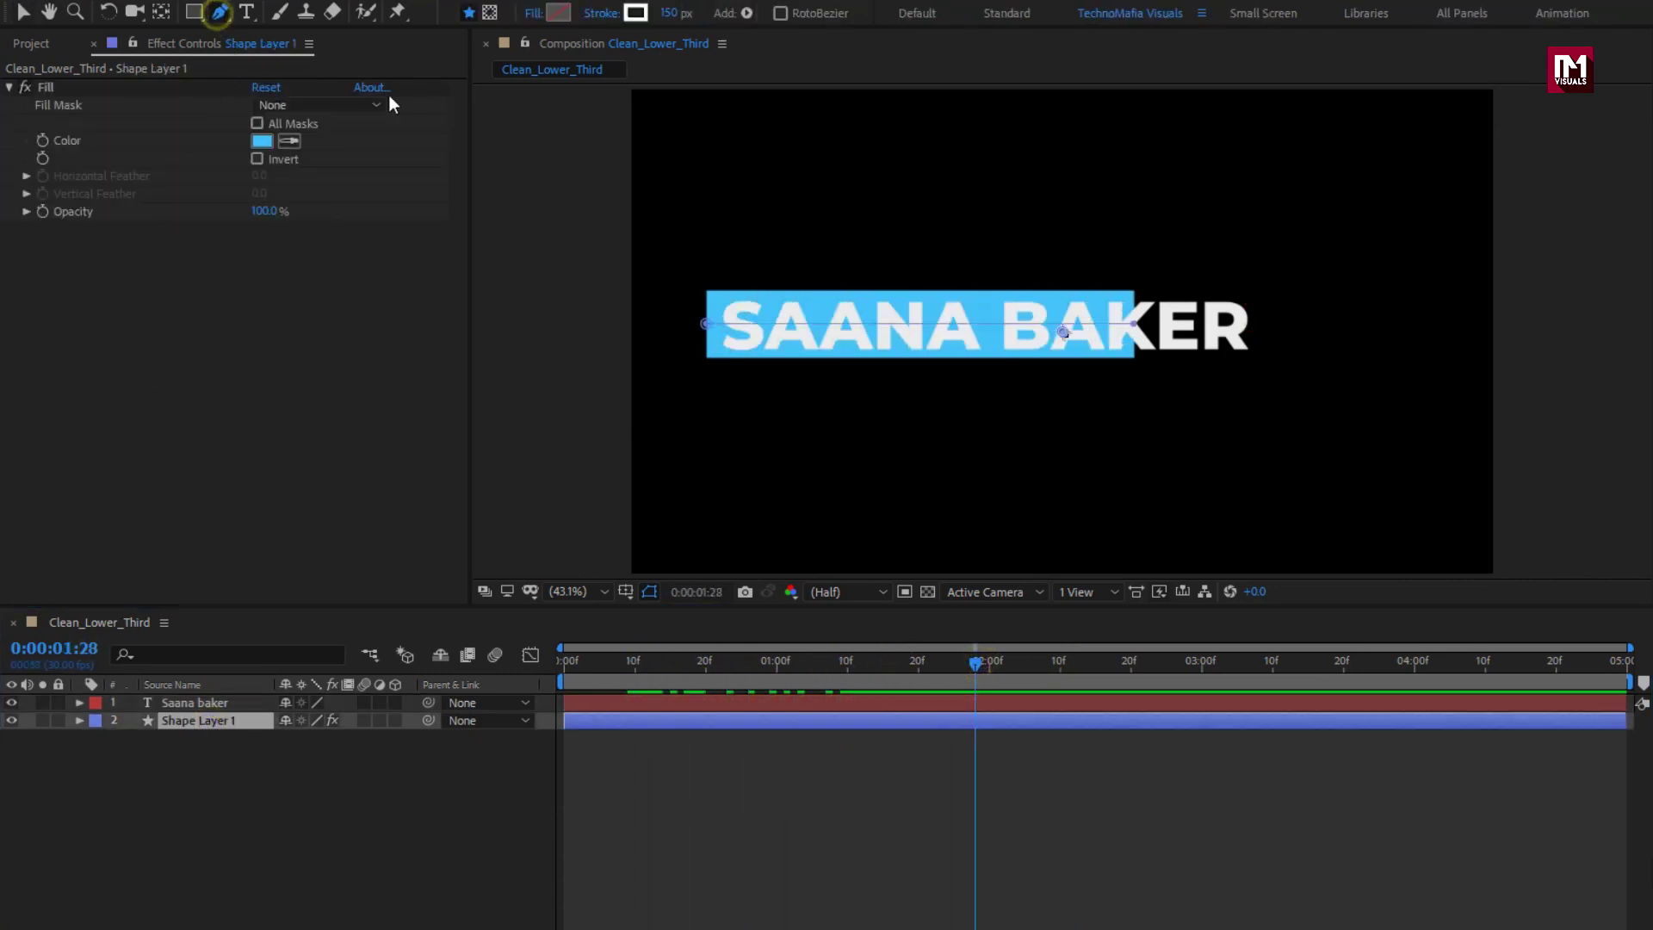
left_click(1135, 324)
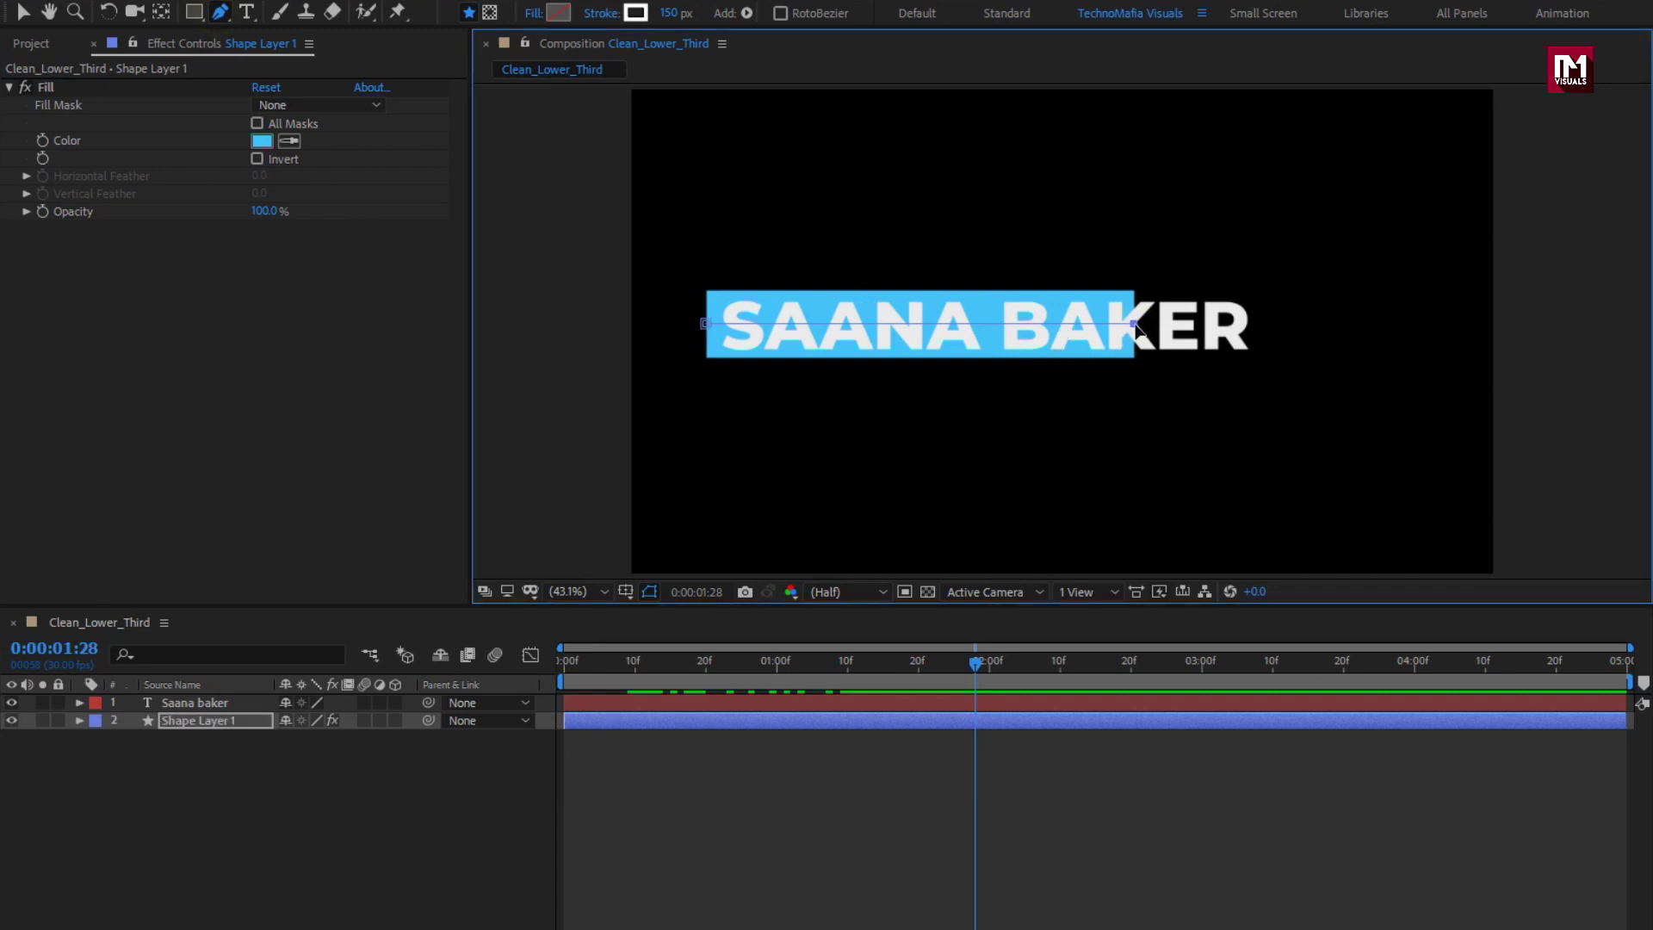
left_click_drag(1136, 326, 1273, 328)
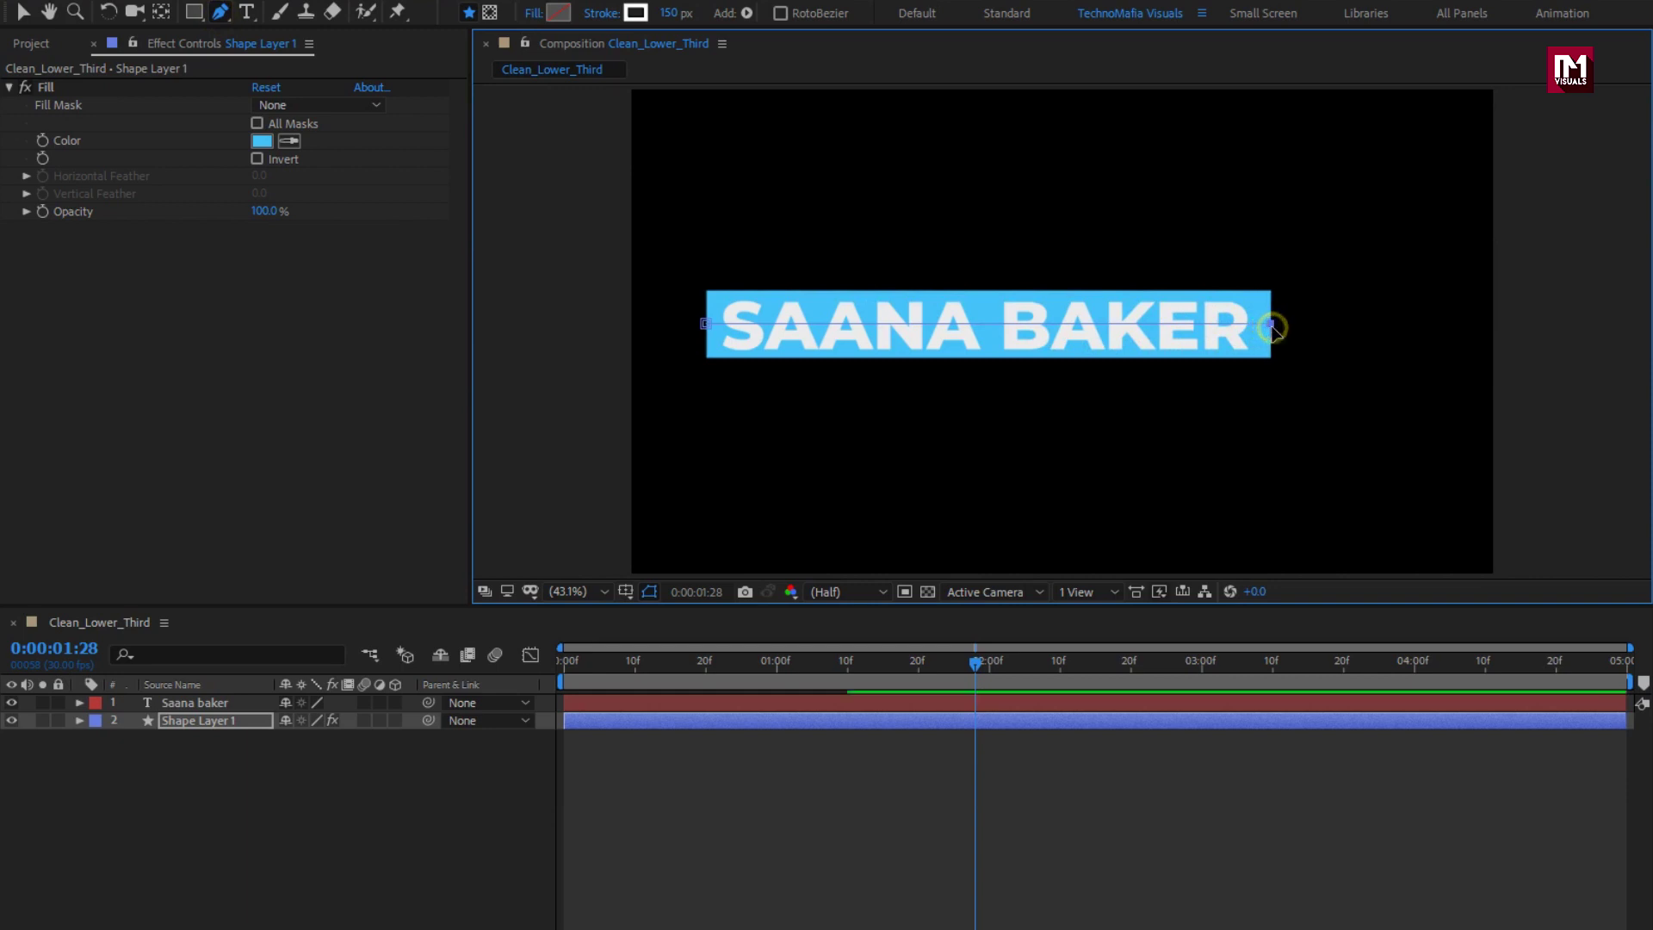
left_click_drag(826, 668, 1053, 668)
left_click(205, 794)
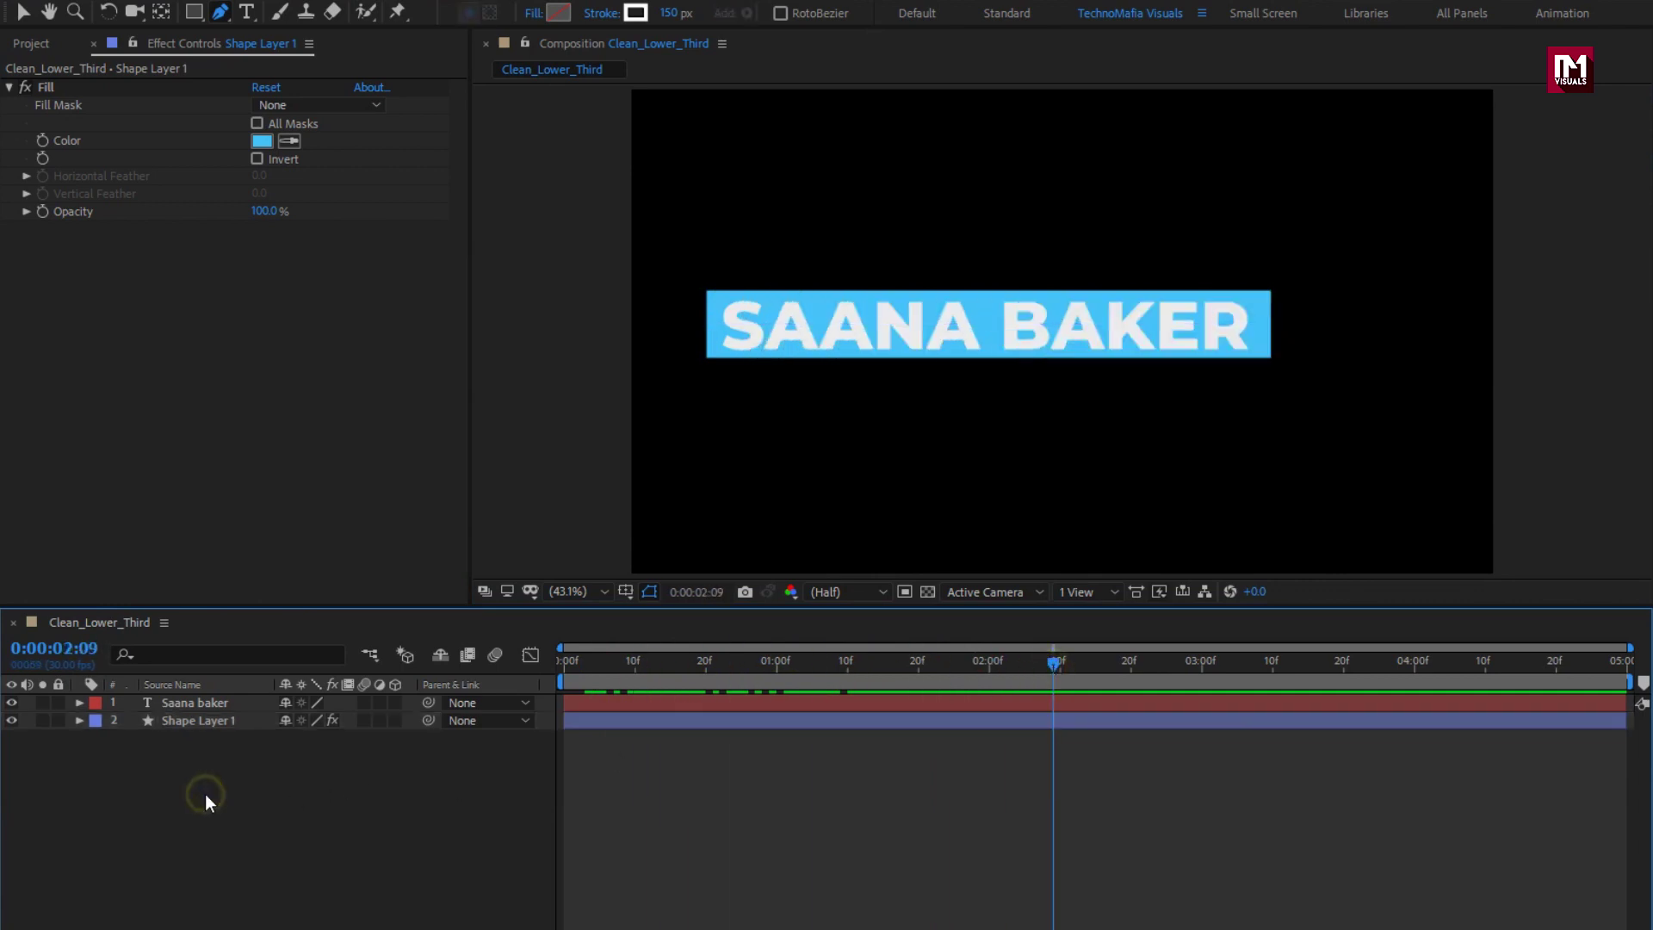
Apply a Fill effect to the SAANA BAKER text layer with colour white (FFFFFF)
left_click(199, 702)
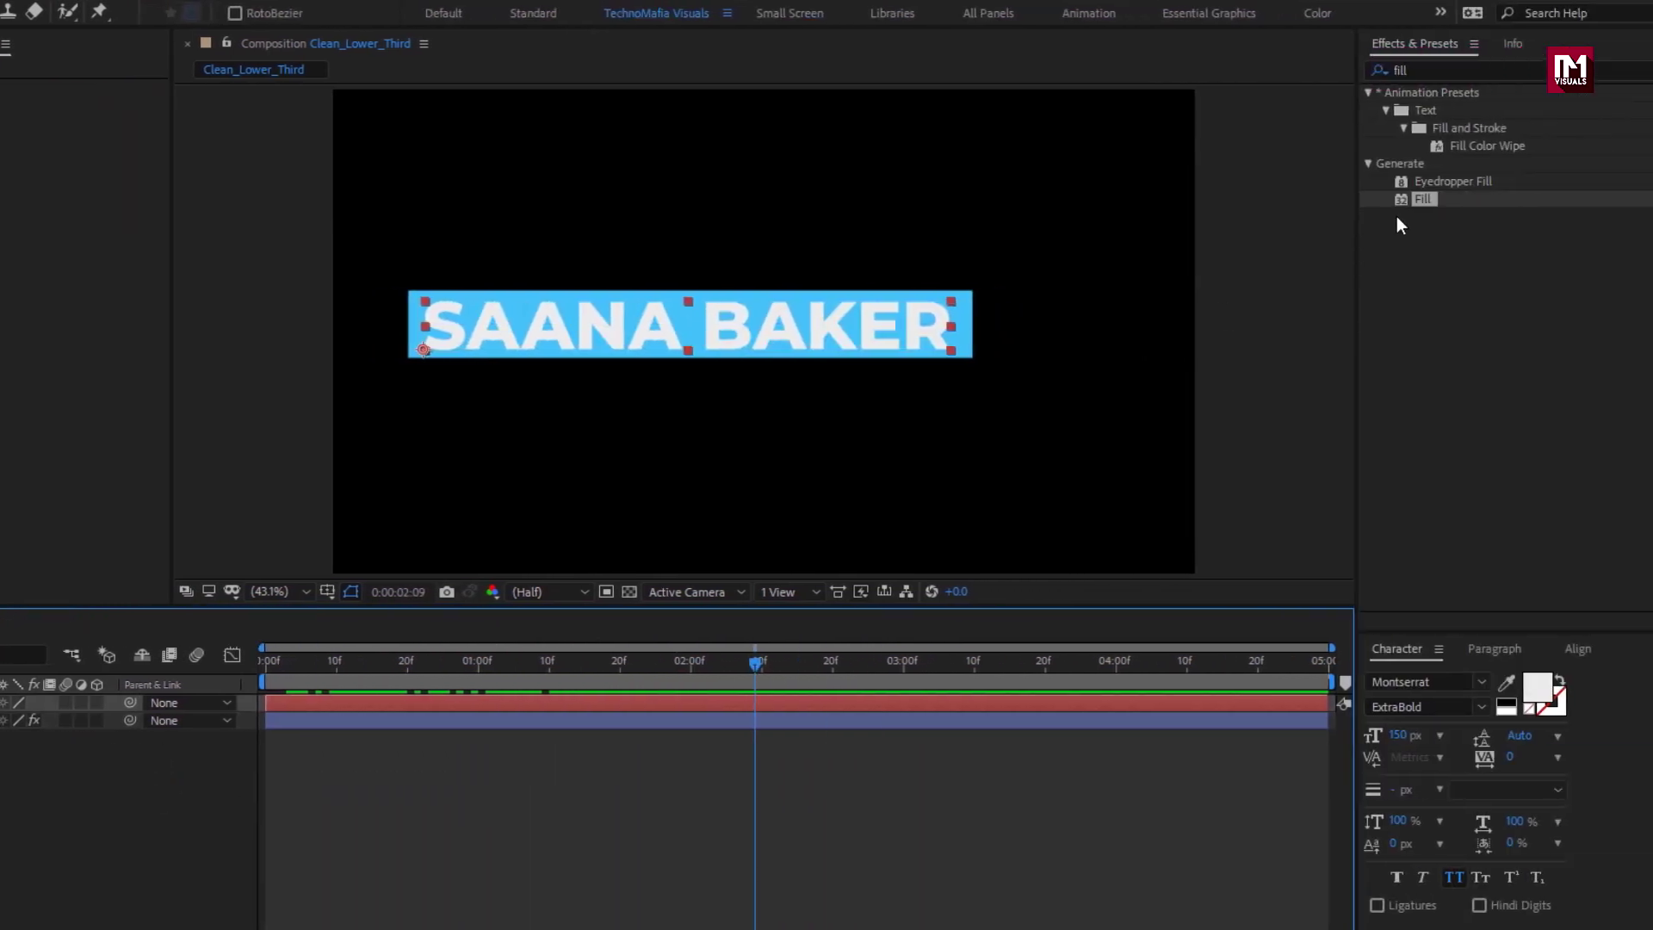
left_click_drag(1572, 199, 890, 334)
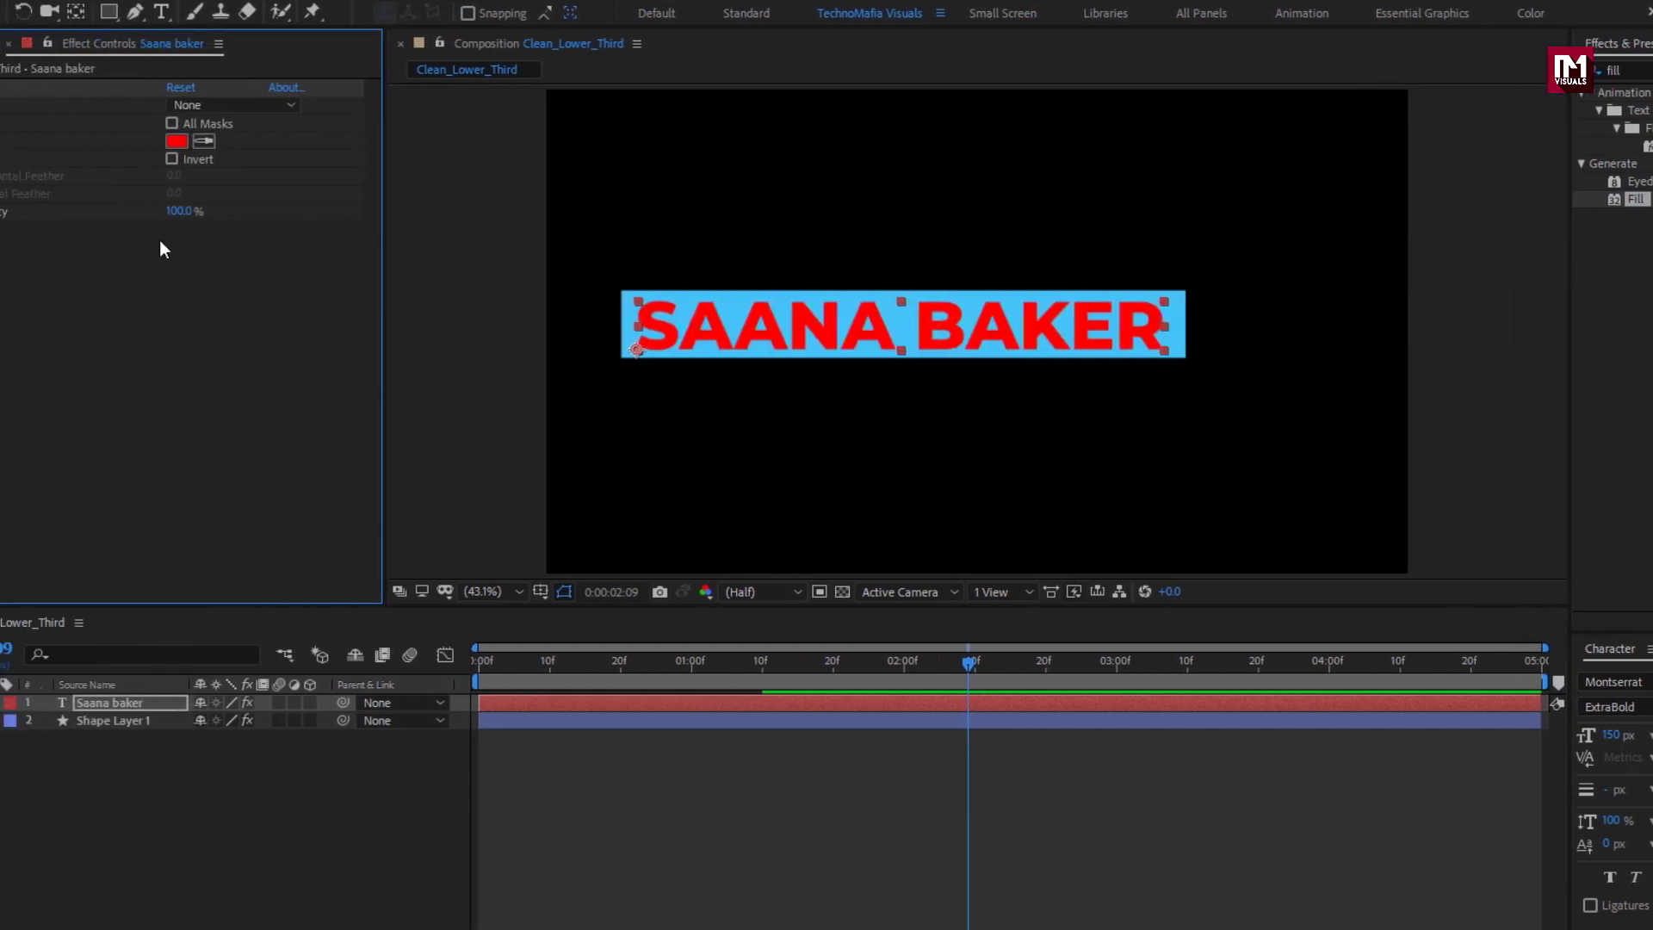
left_click(261, 141)
mouse_move(279, 452)
left_mouse_down()
mouse_move(255, 516)
mouse_move(251, 343)
mouse_move(217, 223)
left_mouse_up()
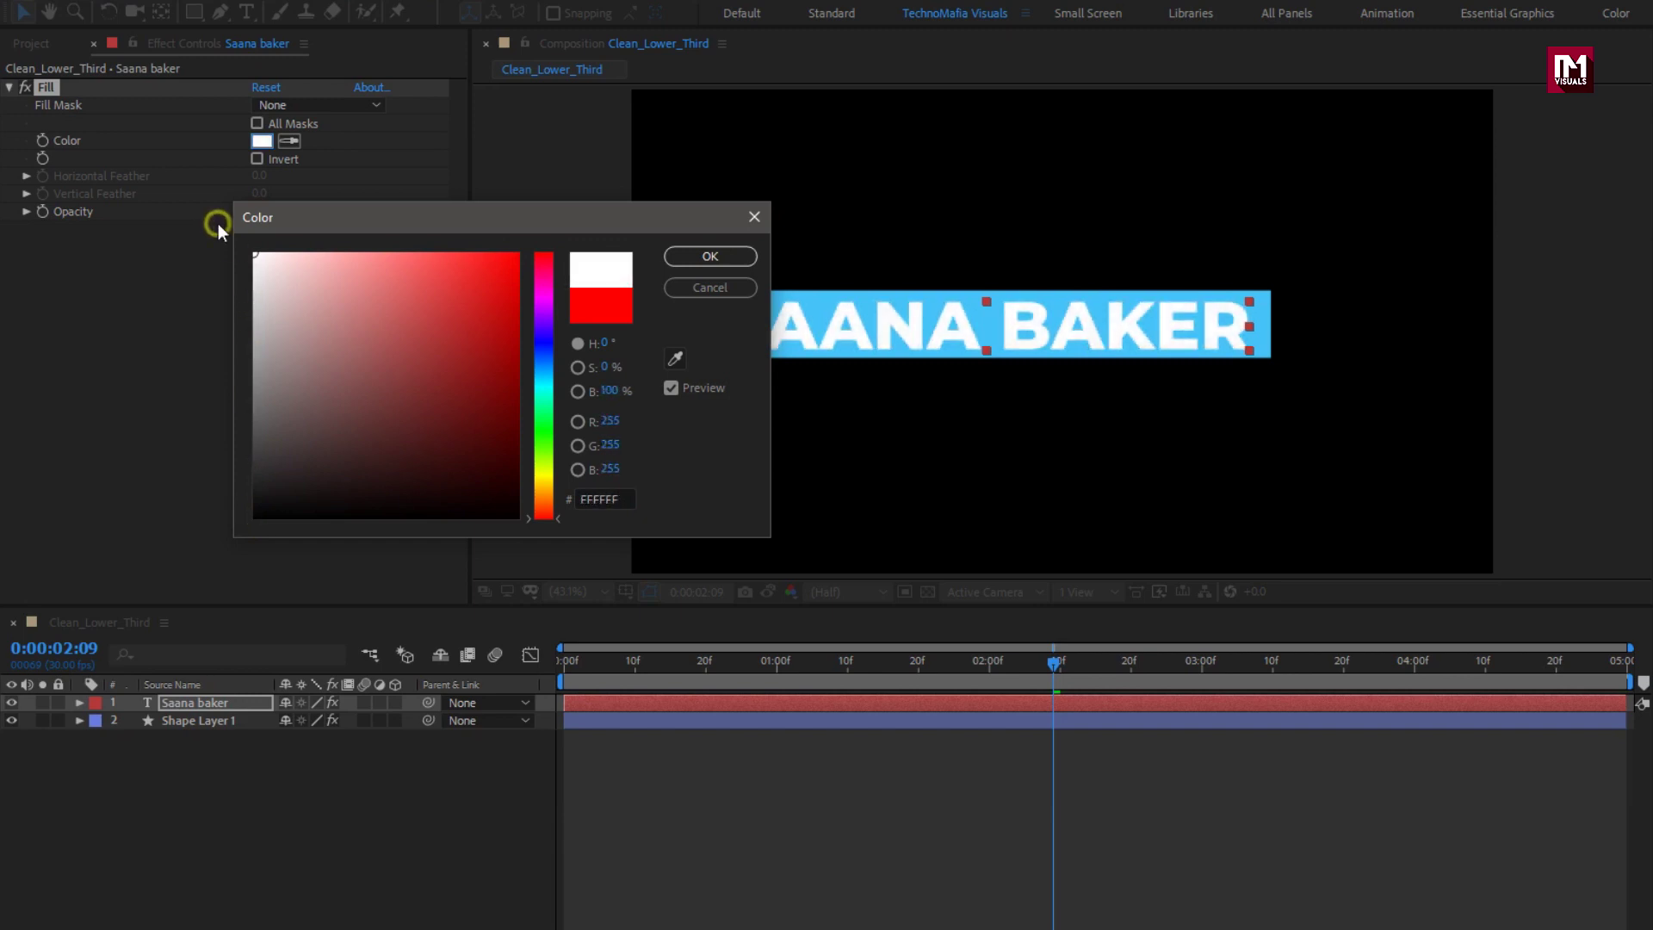
left_click(694, 259)
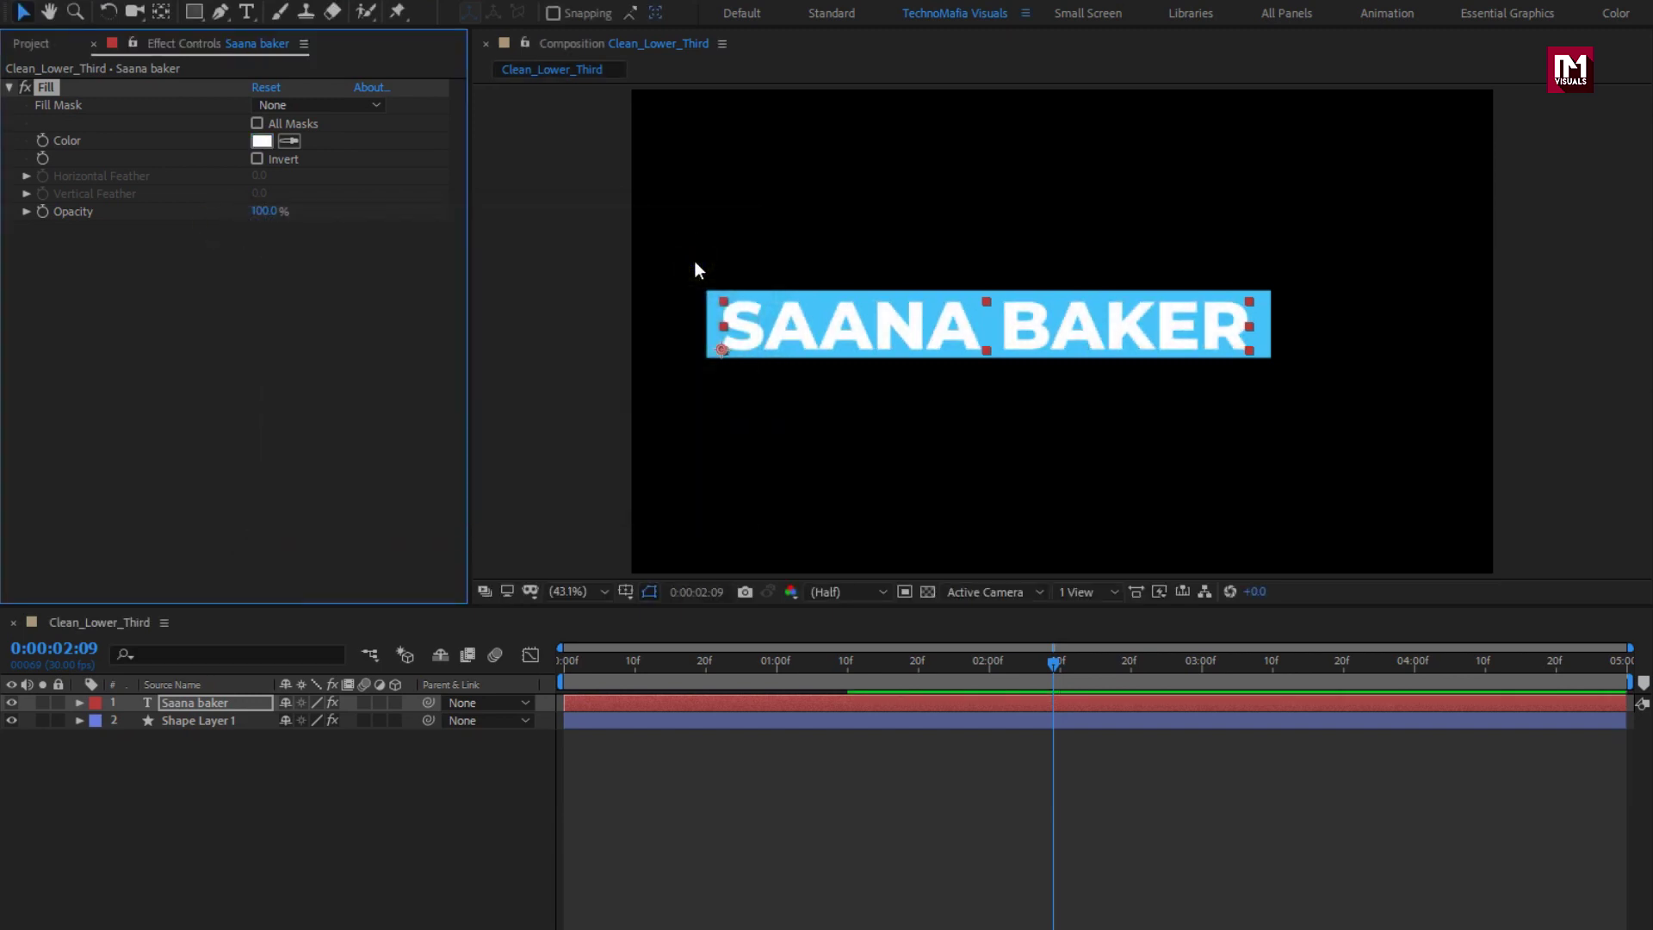
left_click(187, 722)
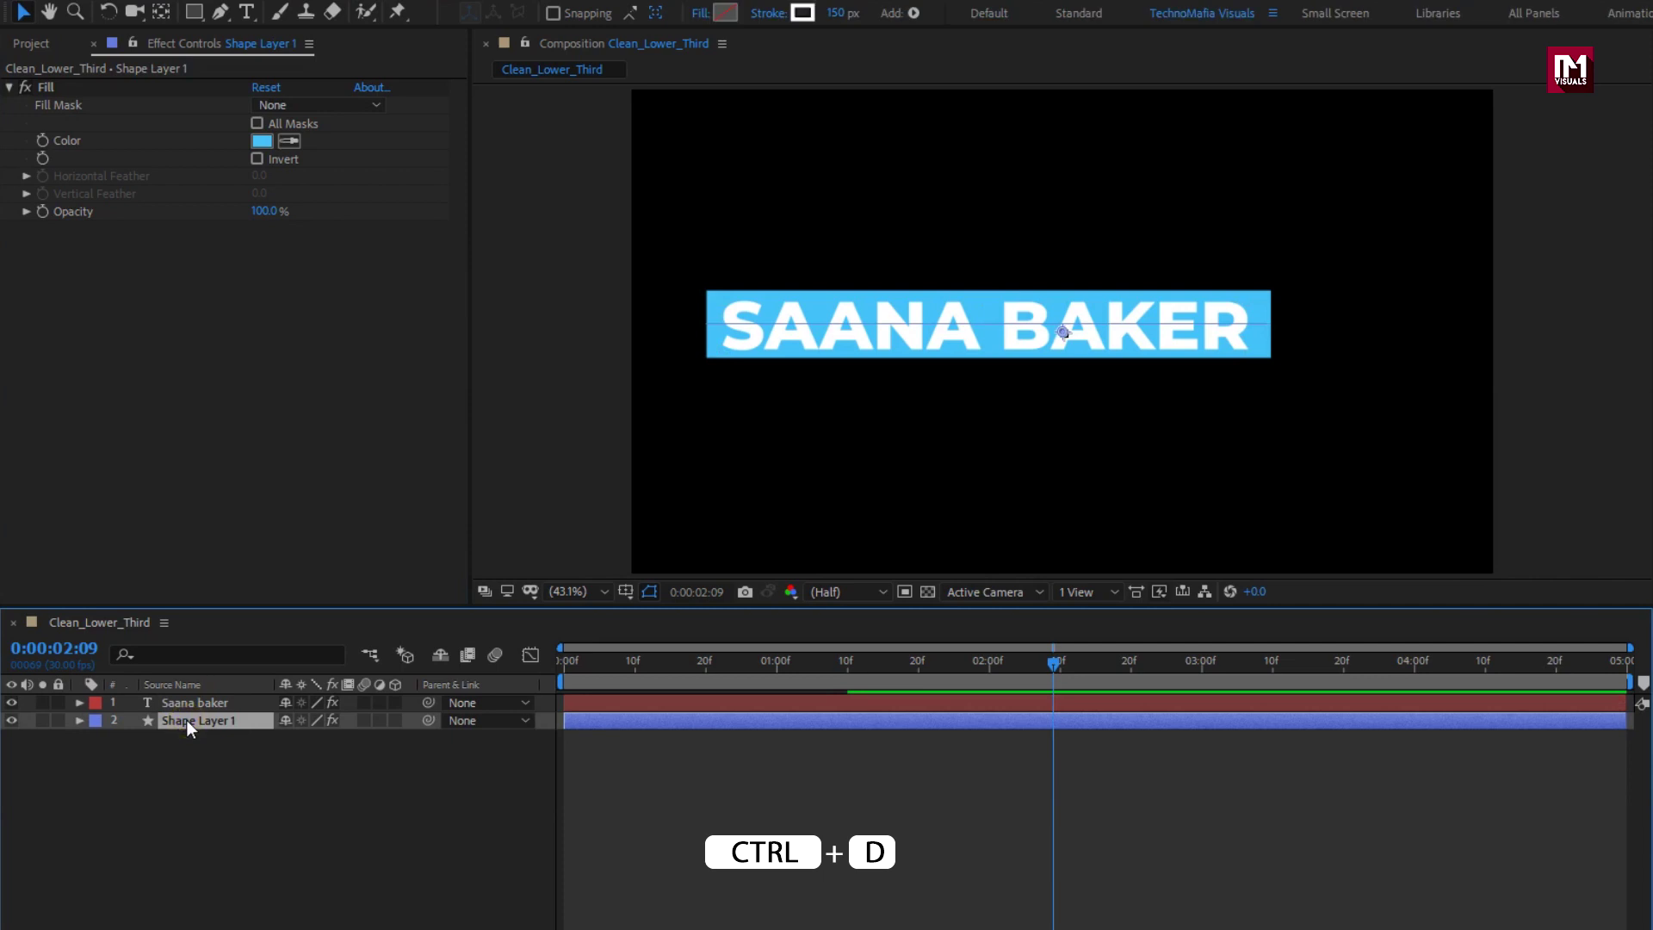
Duplicate the bar as Shape Layer 2 above the text and set the text's TrkMat to Alpha Matte
key("ctrl+d")
left_click_drag(186, 720, 193, 700)
left_click(186, 718)
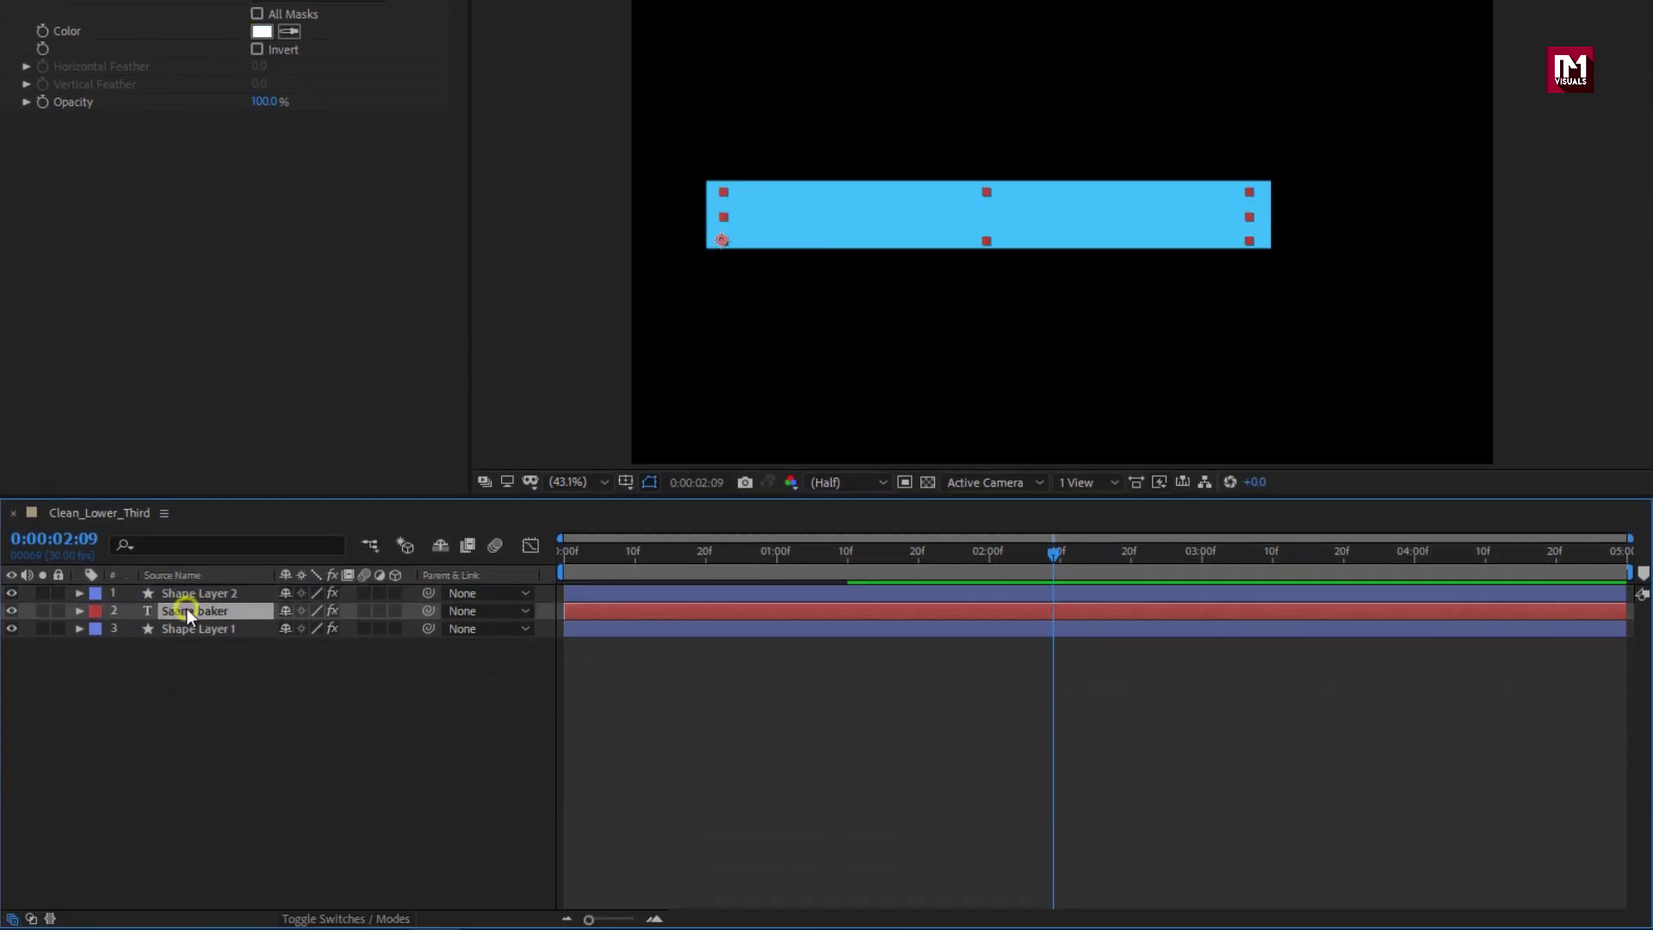
left_click(372, 918)
left_click(402, 613)
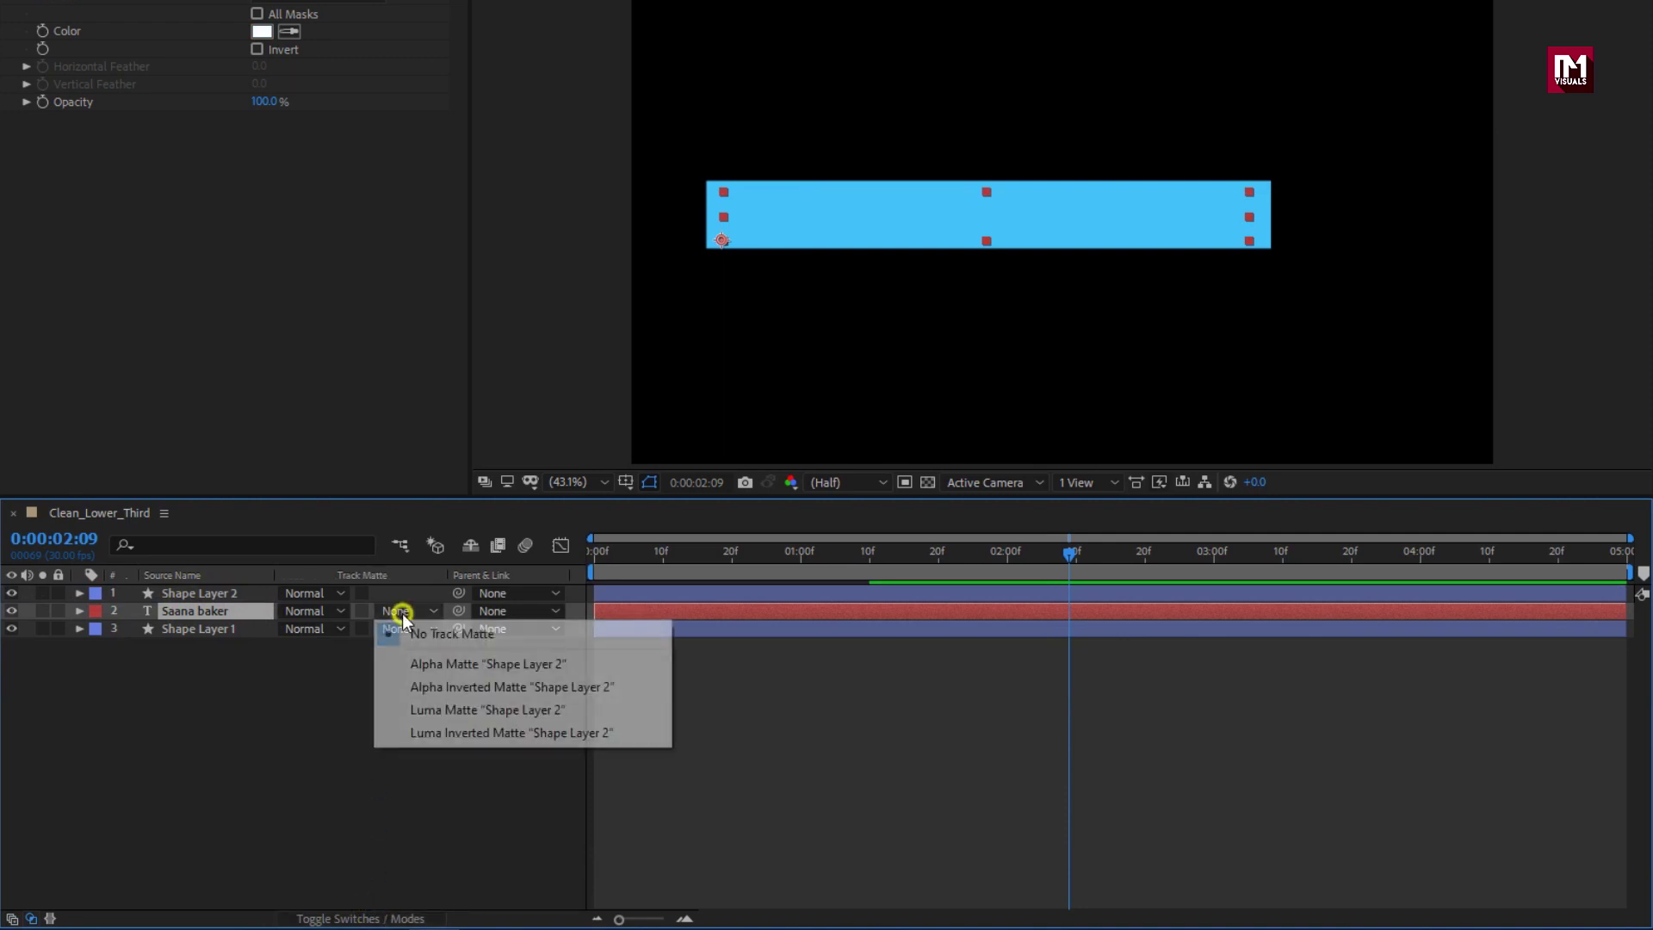
left_click(555, 667)
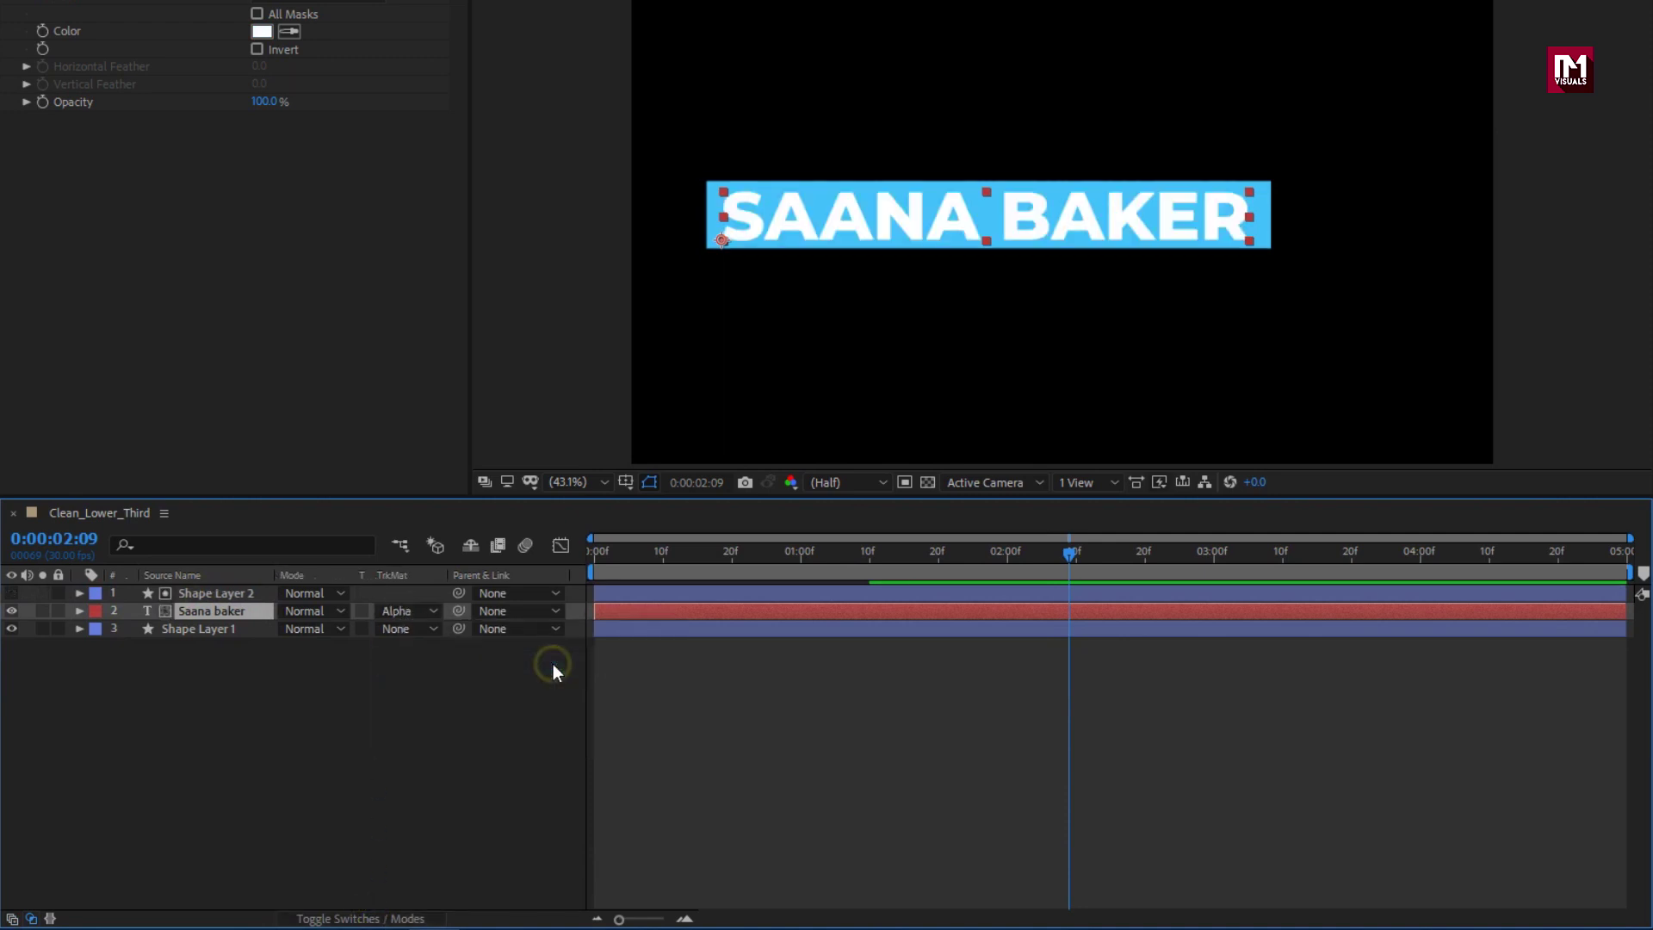
left_click_drag(839, 555, 707, 556)
left_click_drag(706, 664, 1027, 665)
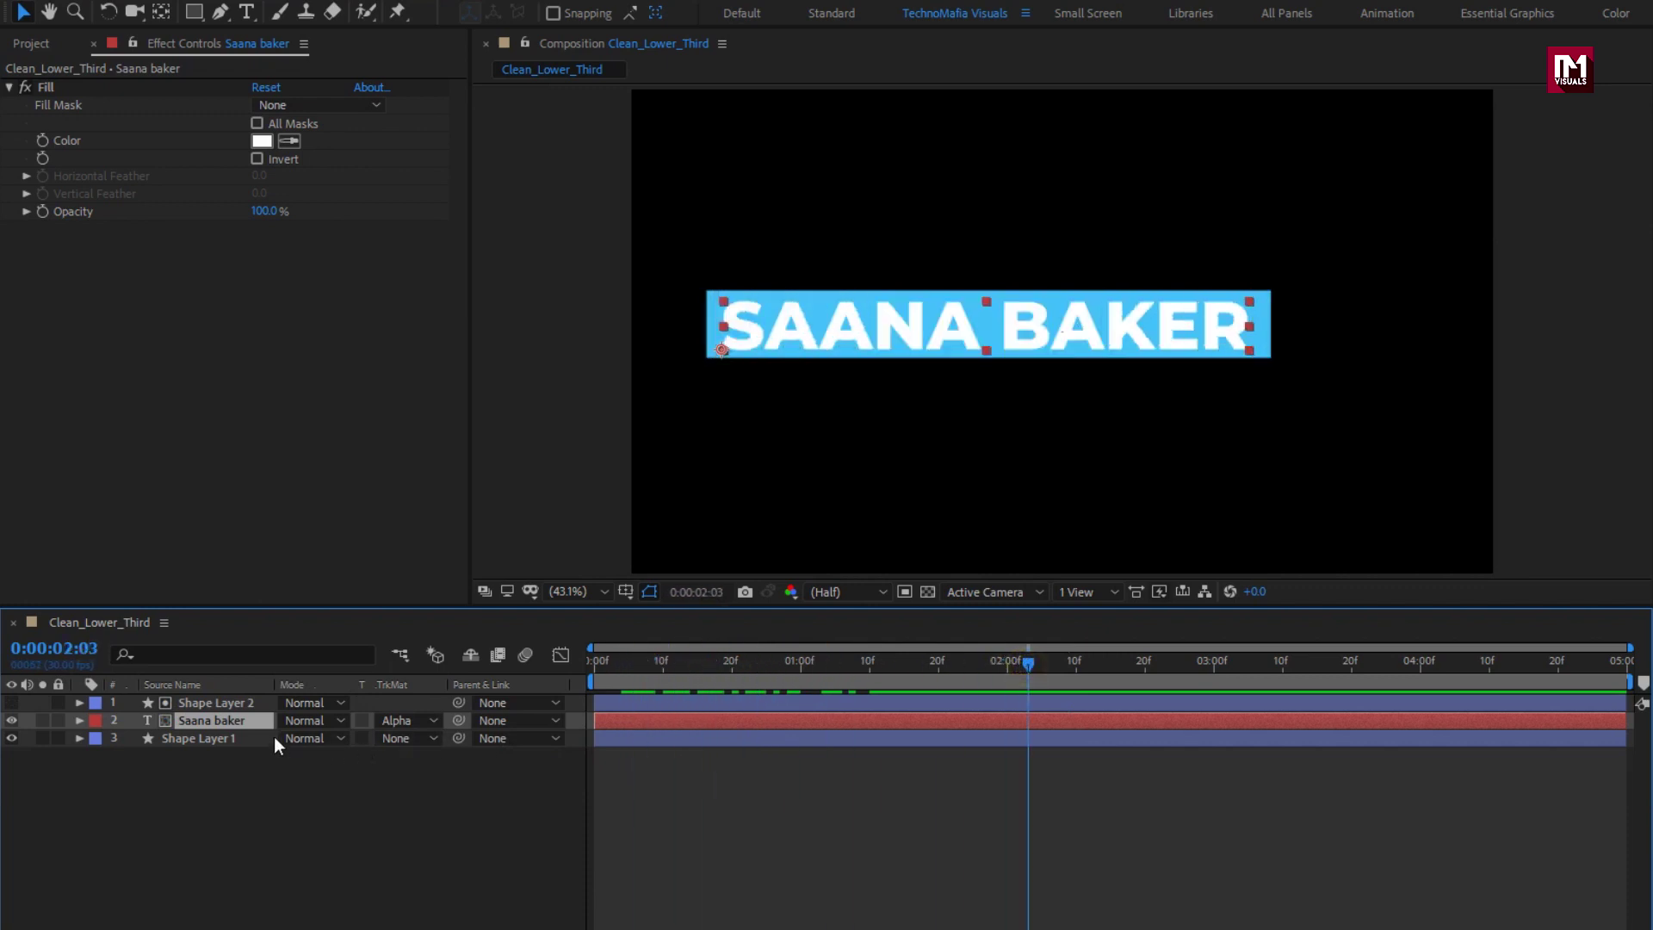
left_click(230, 741)
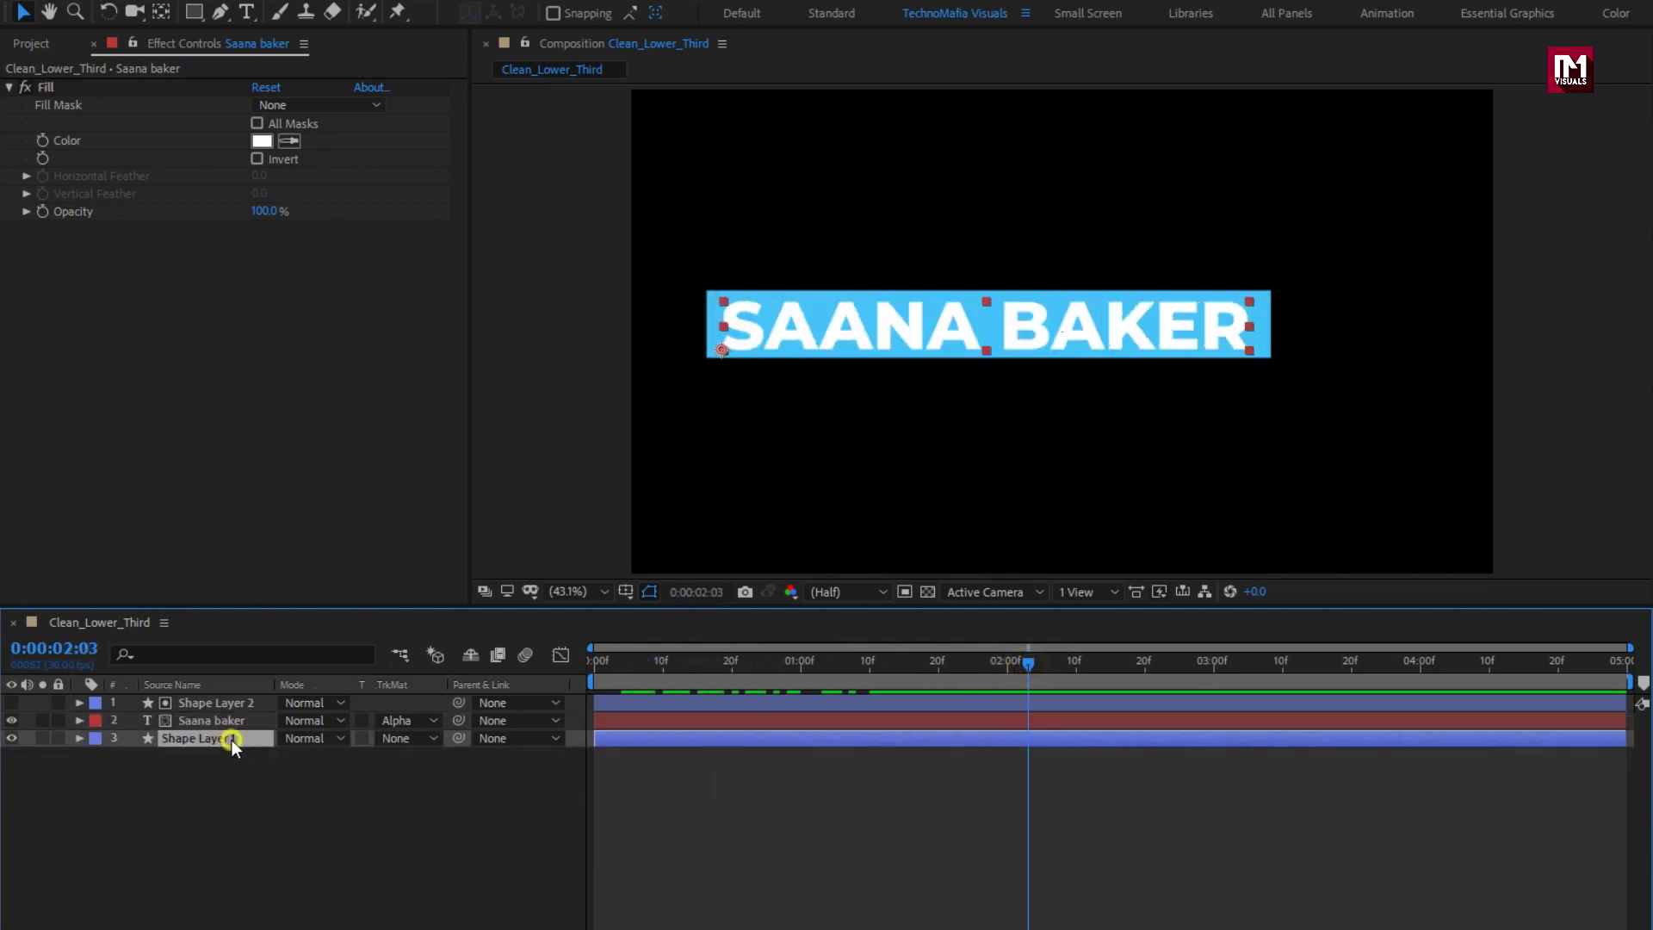
Add Null 1 and parent Shape Layer 1 to the Saana baker text layer
right_click(241, 783)
mouse_move(470, 797)
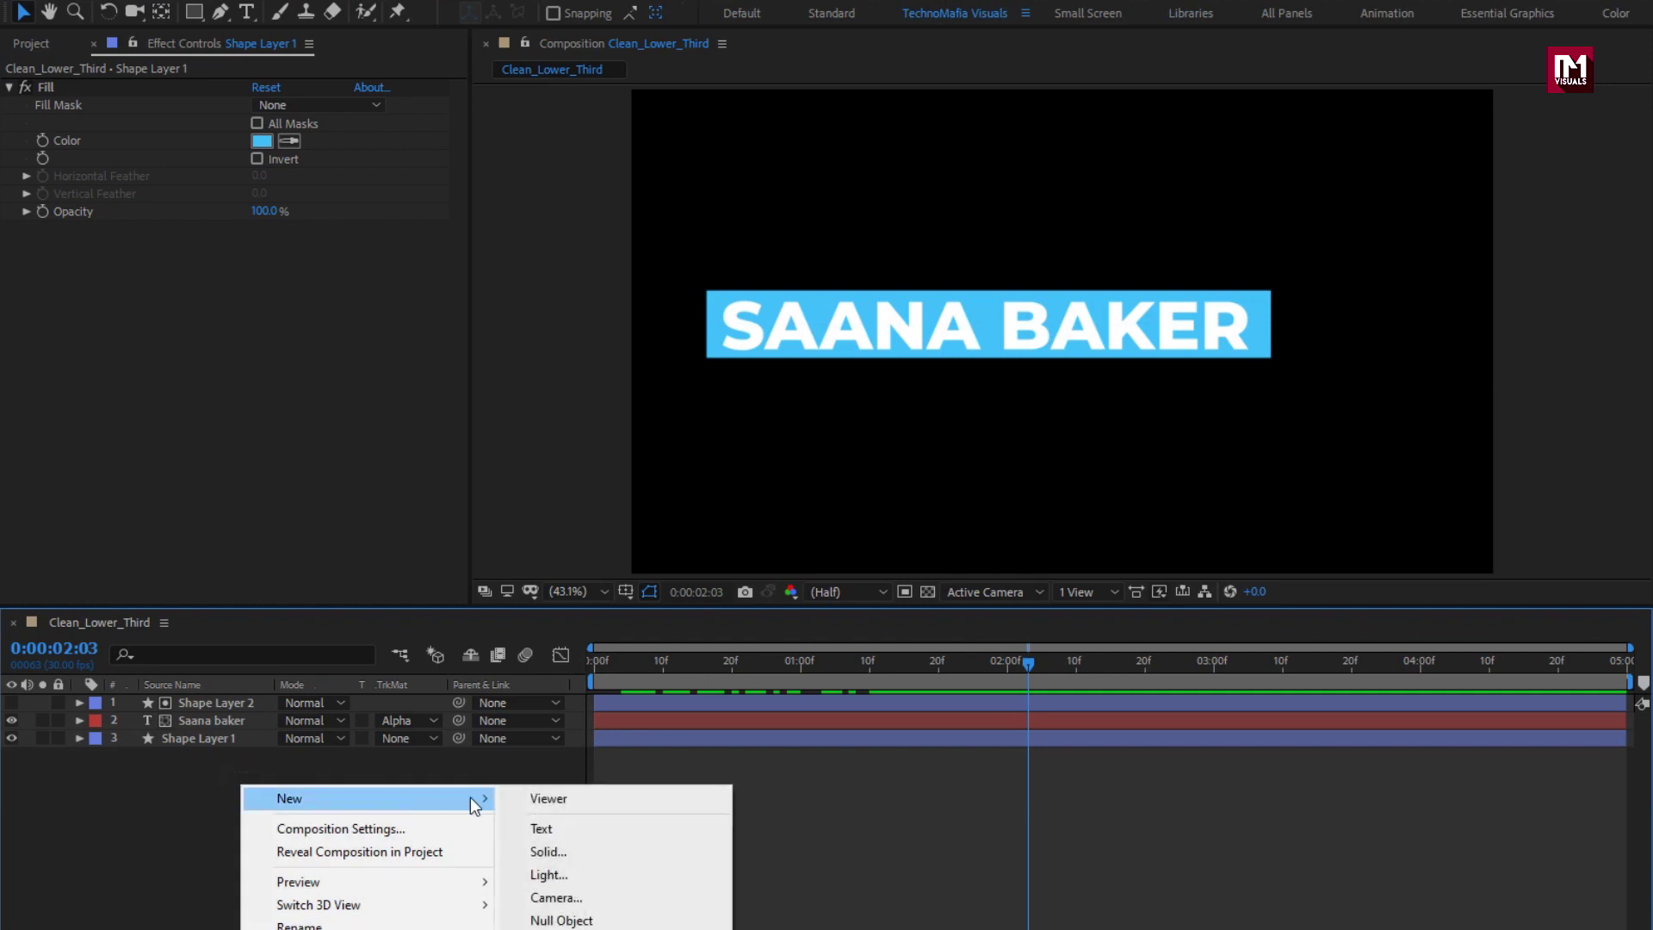
left_click(561, 921)
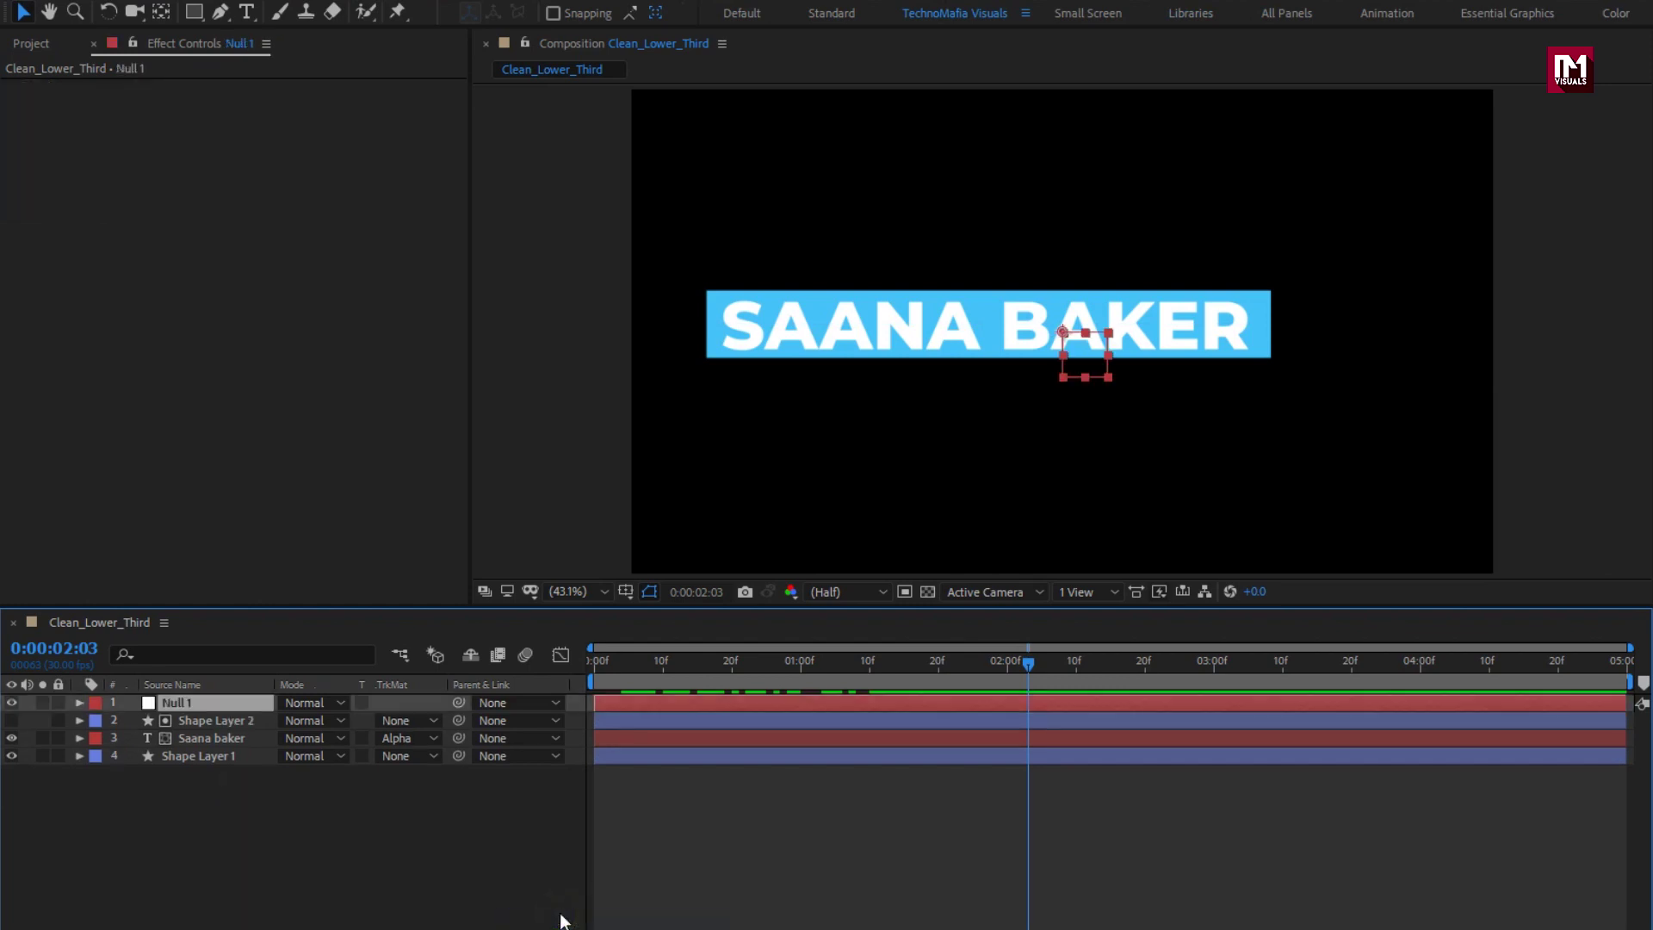
left_click(210, 761)
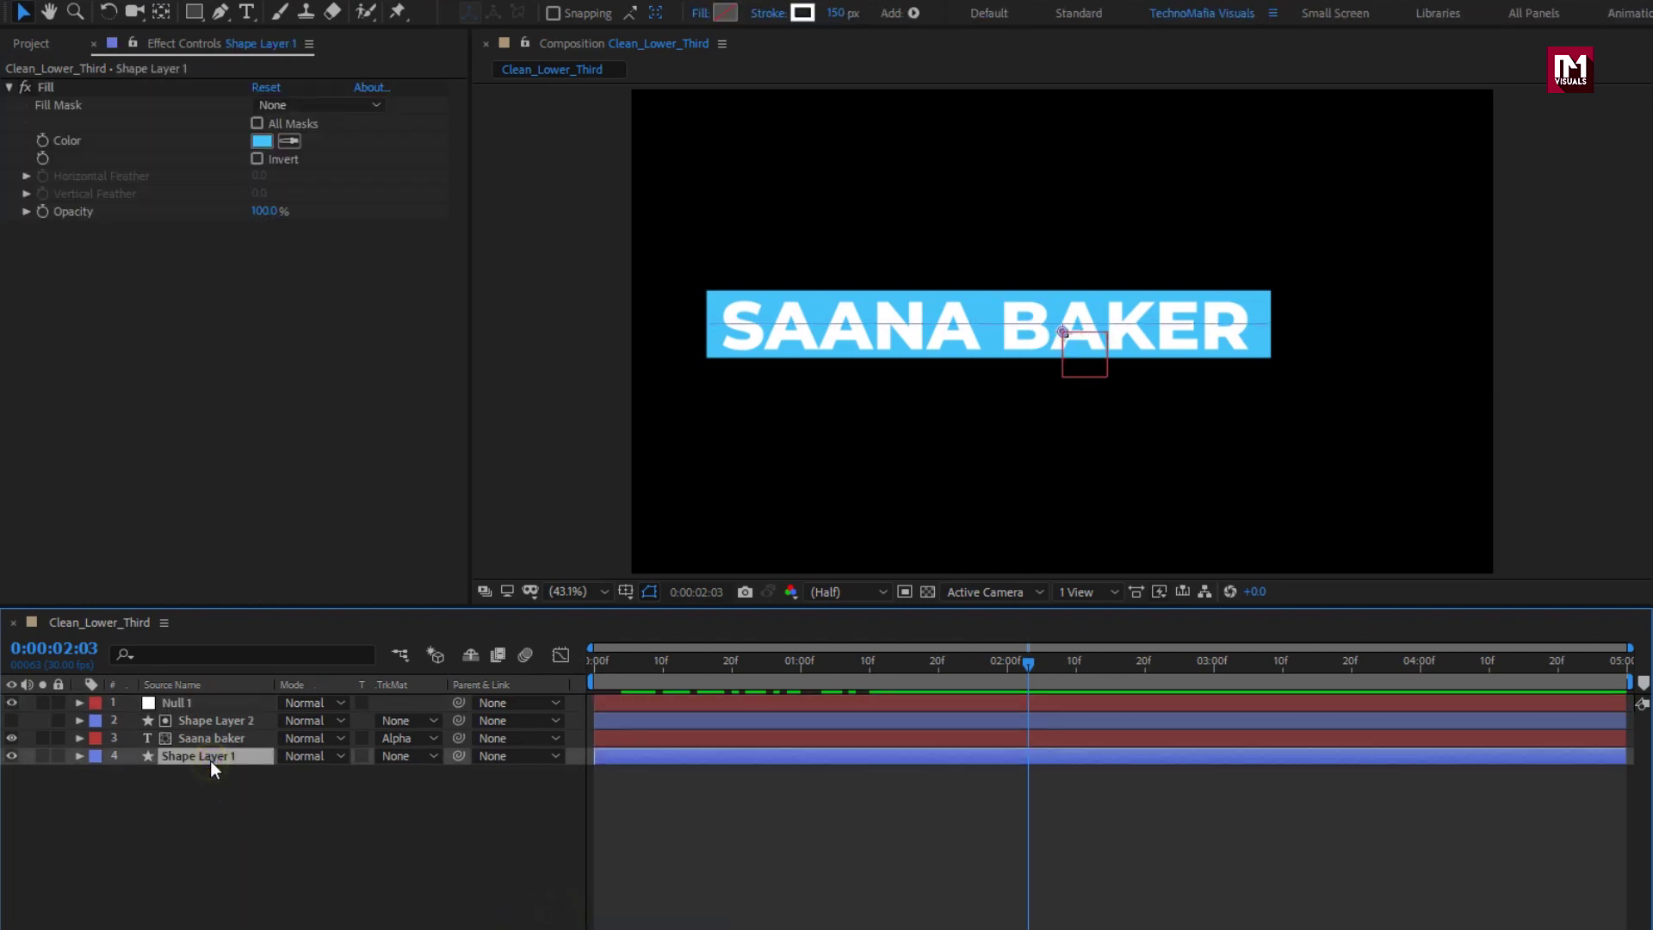
left_click(503, 755)
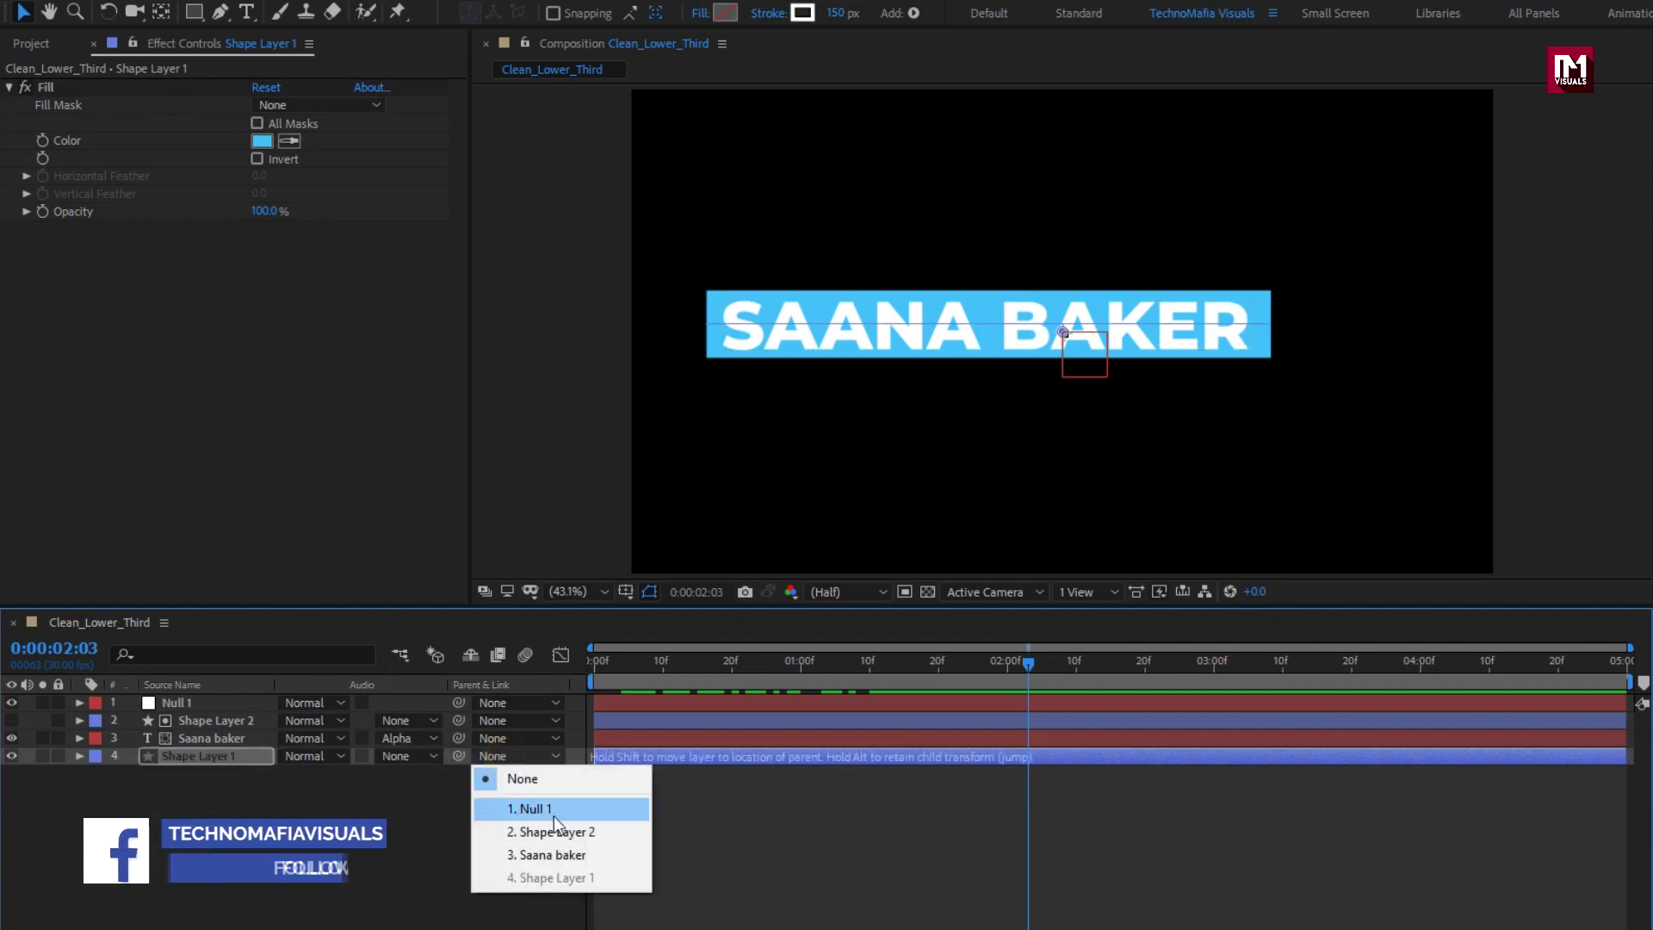
left_click(582, 852)
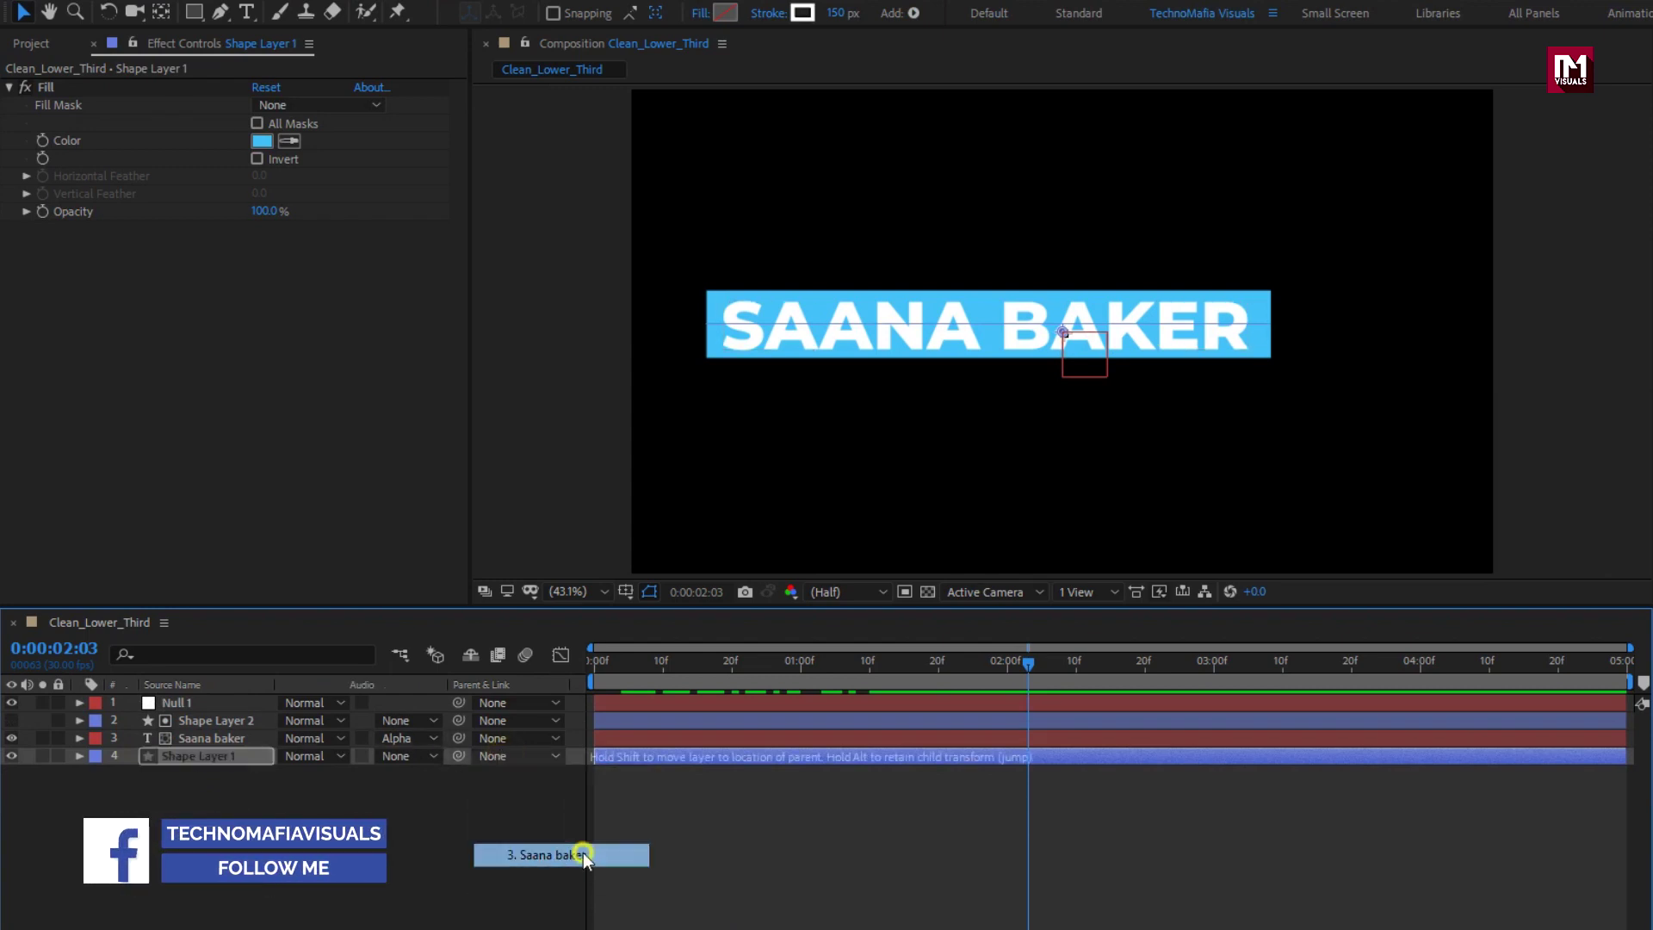
Parent Saana baker to Null 1 and Shape Layer 2 to Shape Layer 1, then reveal Null 1's Position
left_click(238, 735)
left_click(505, 738)
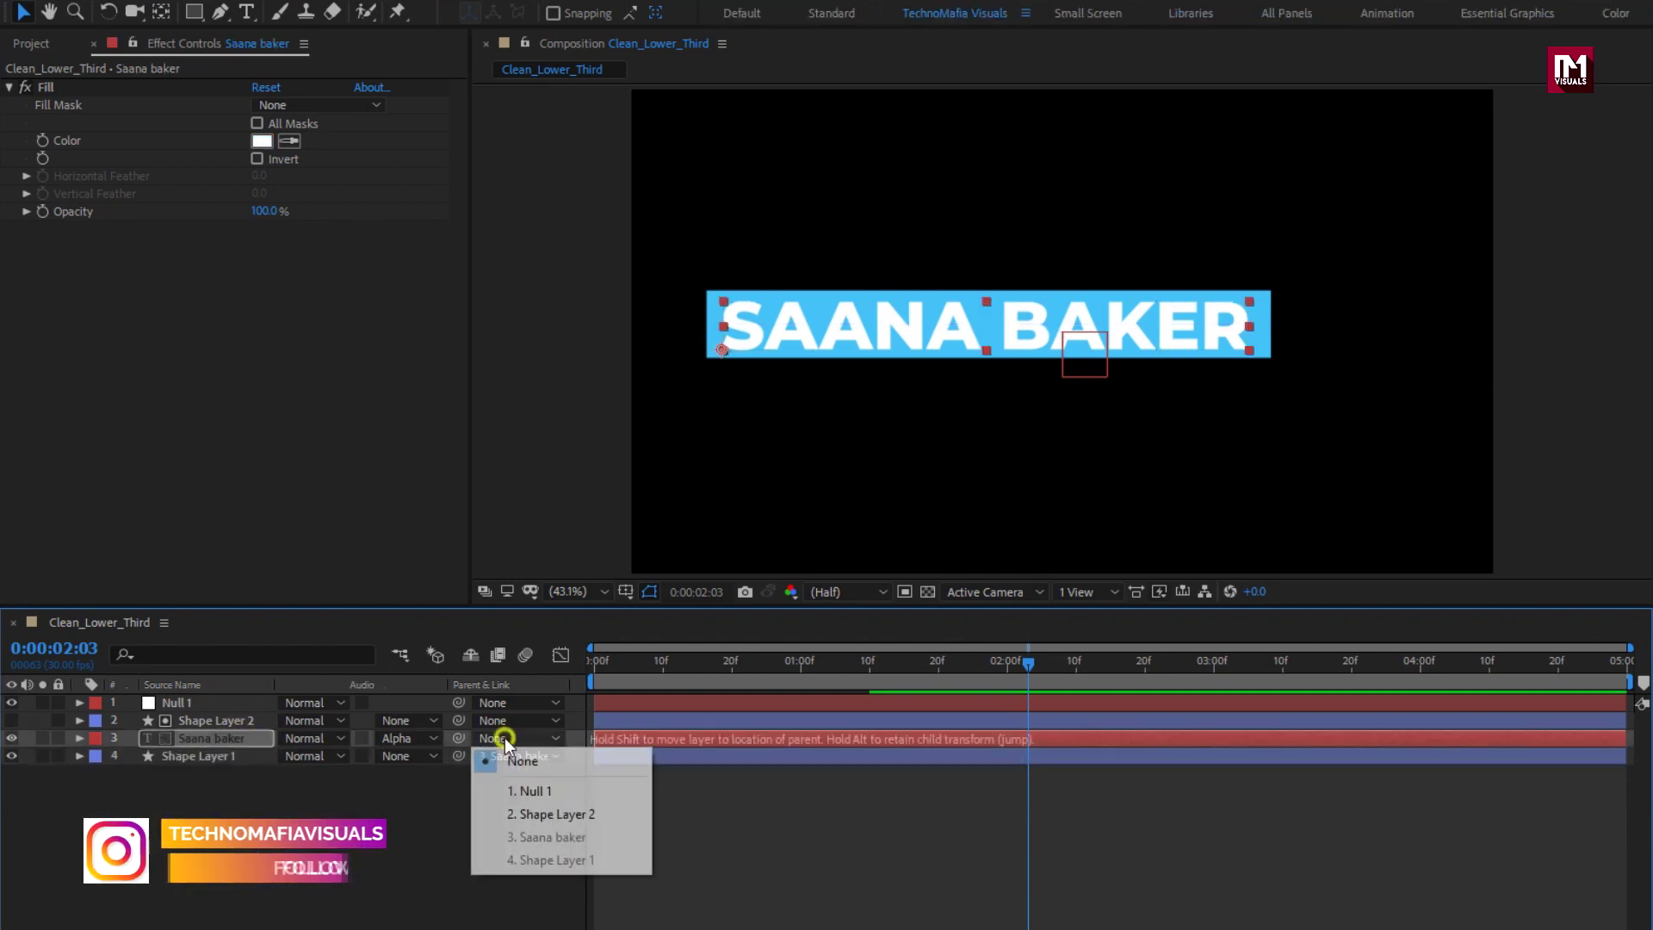
left_click(589, 790)
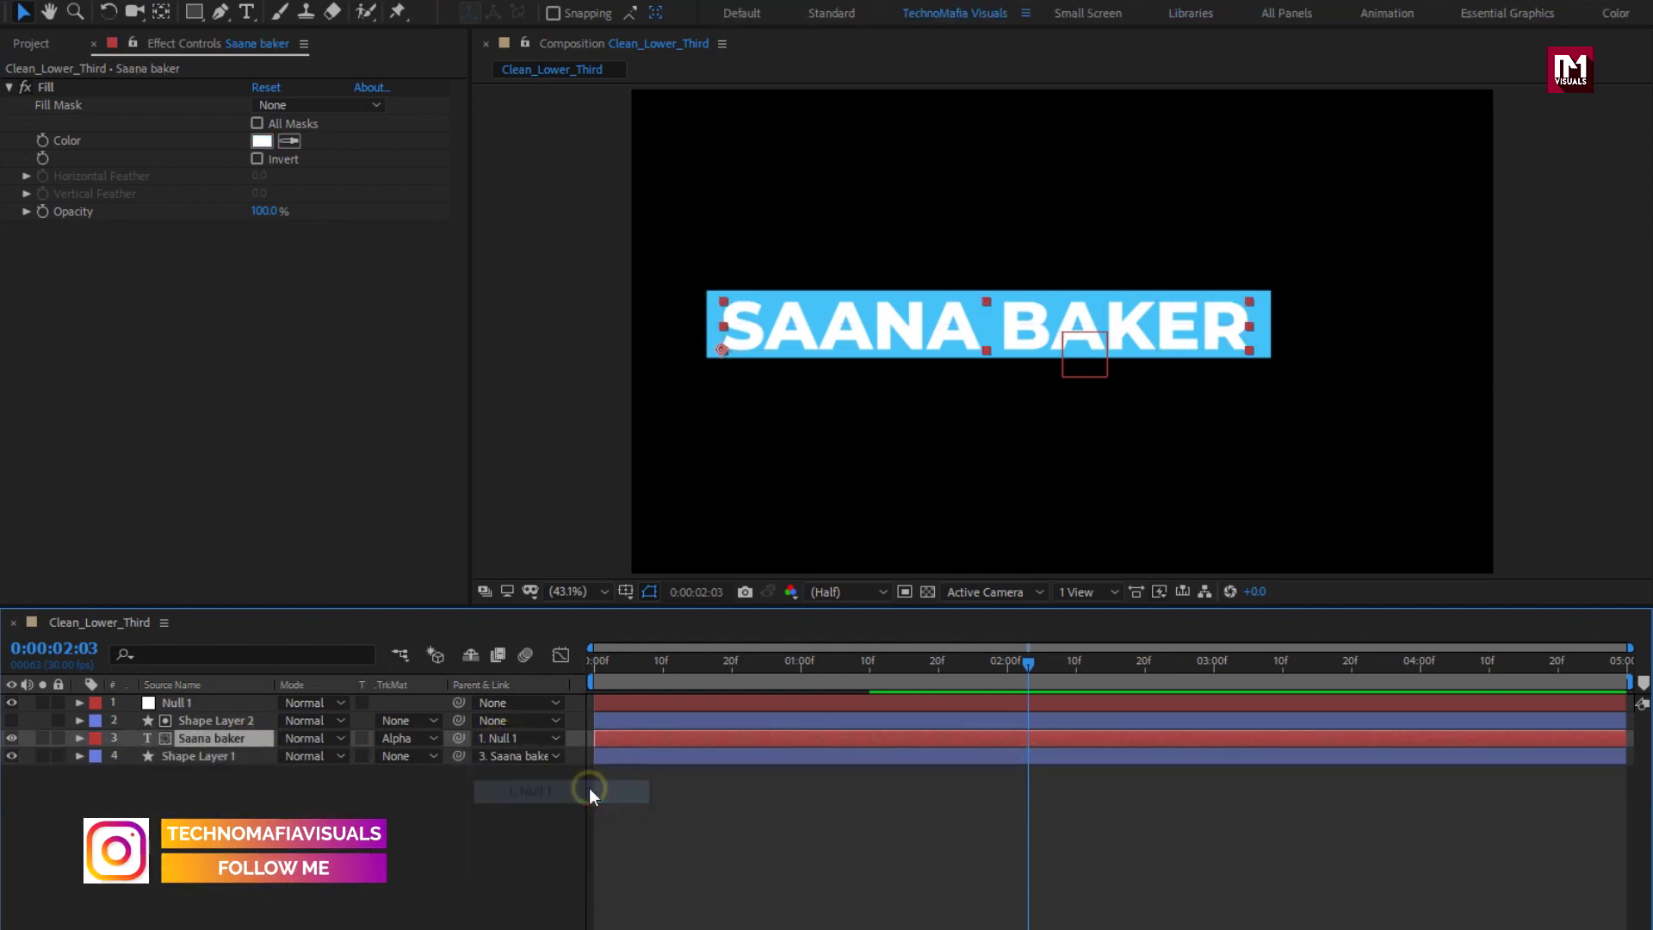
left_click(236, 721)
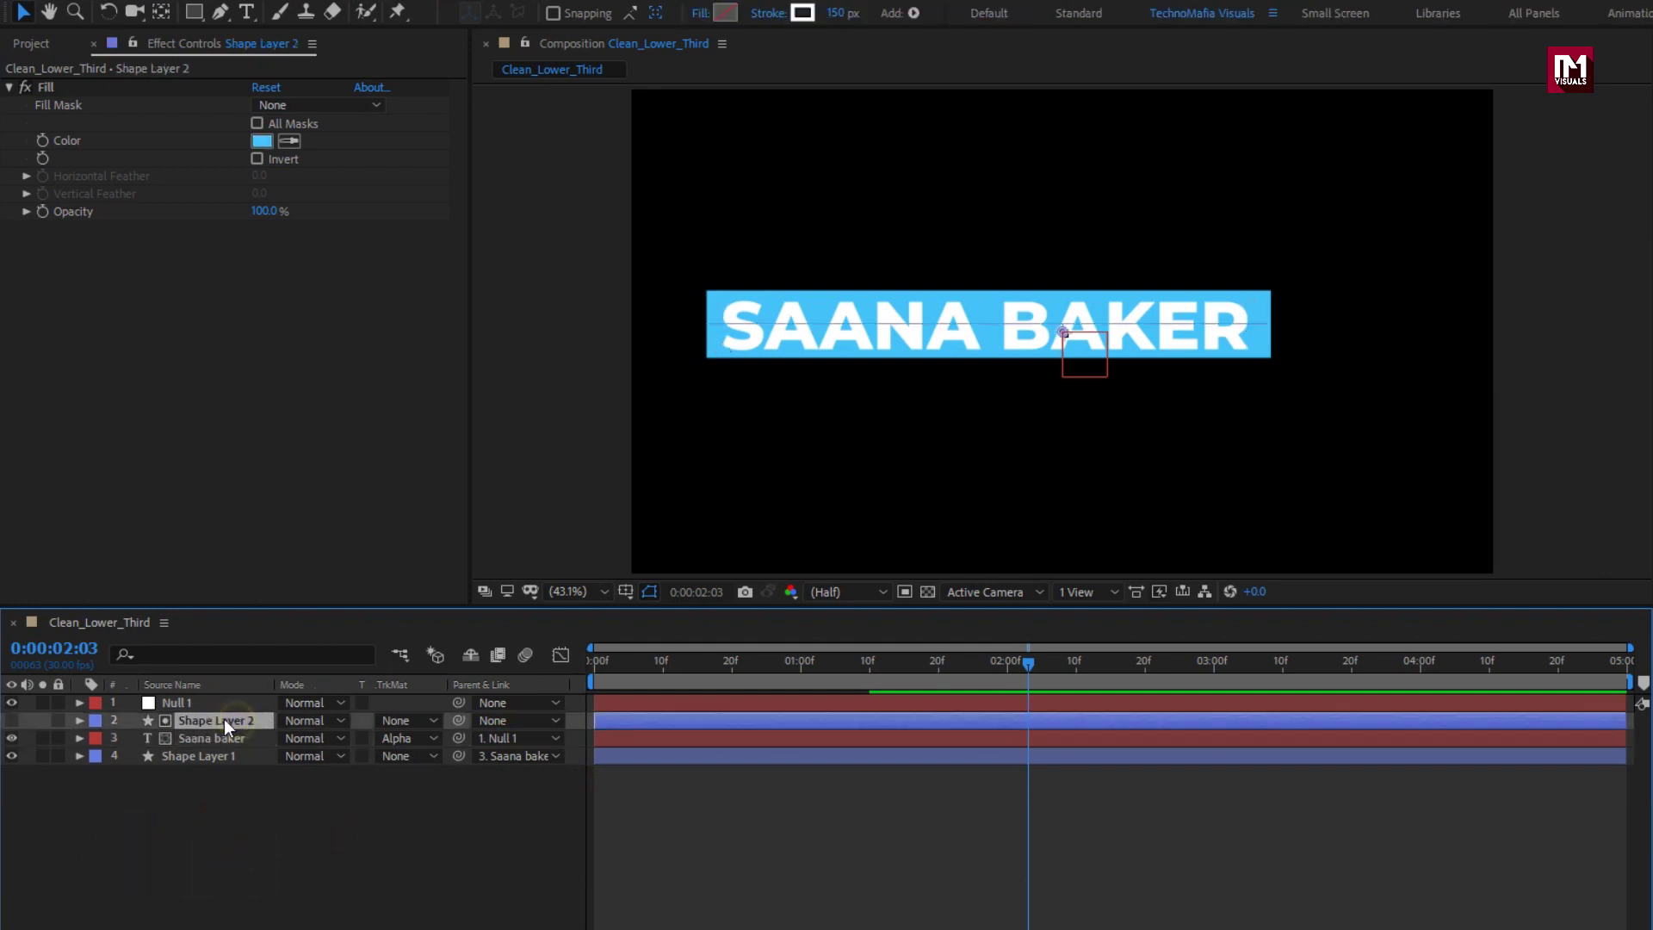
left_click(528, 720)
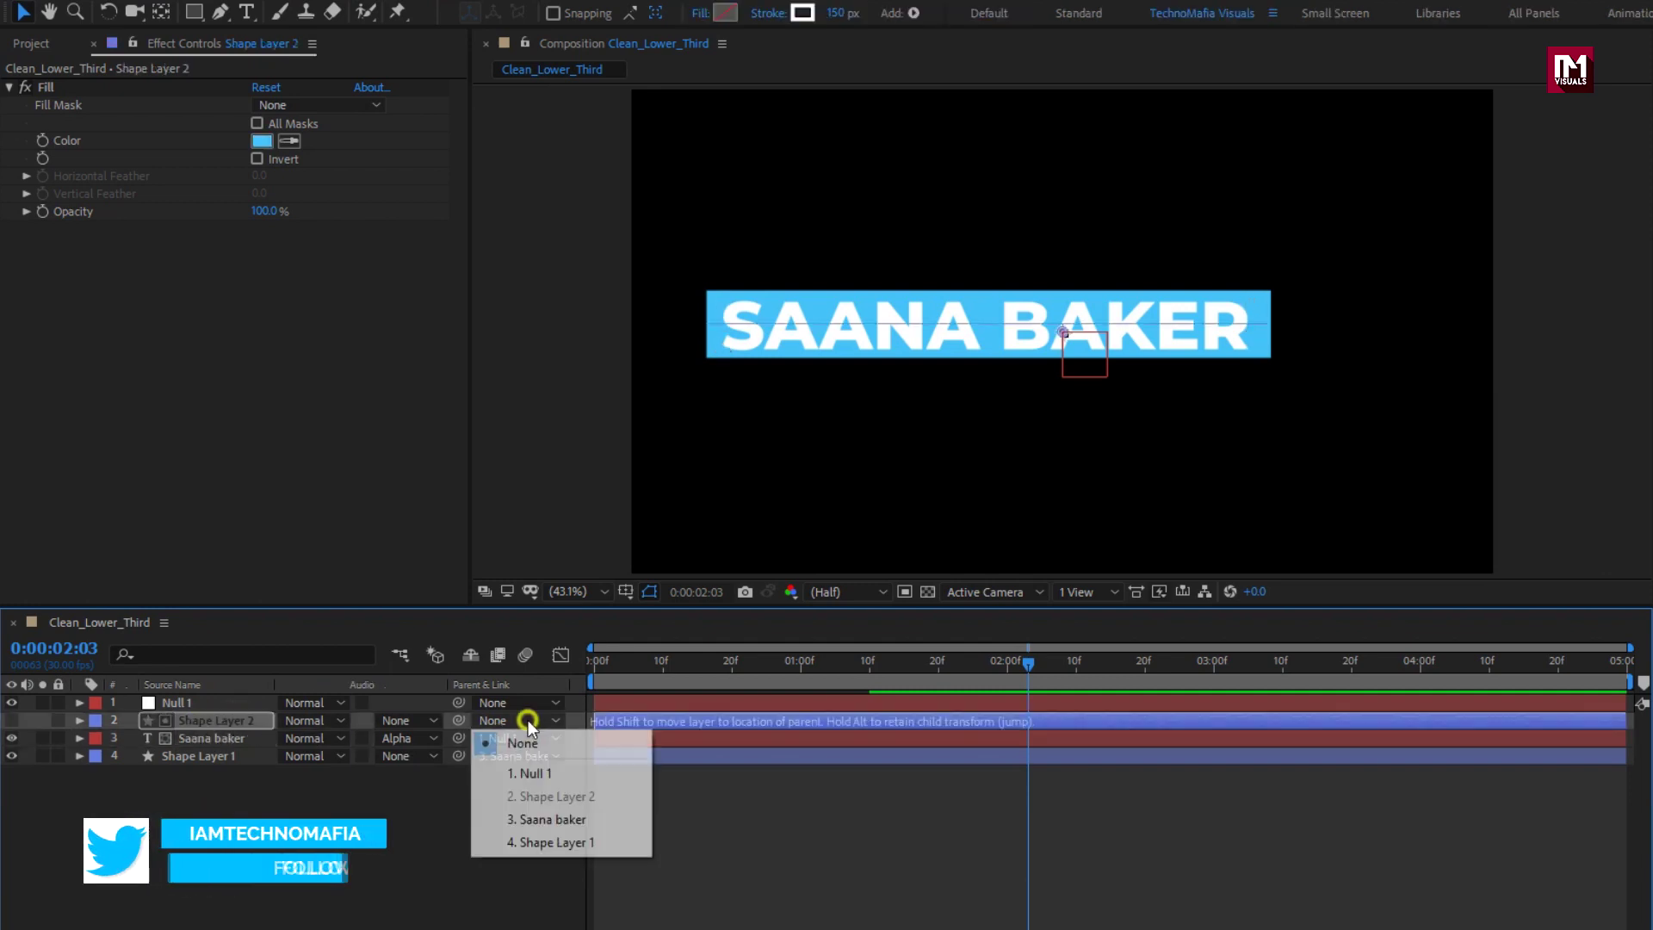
left_click(602, 843)
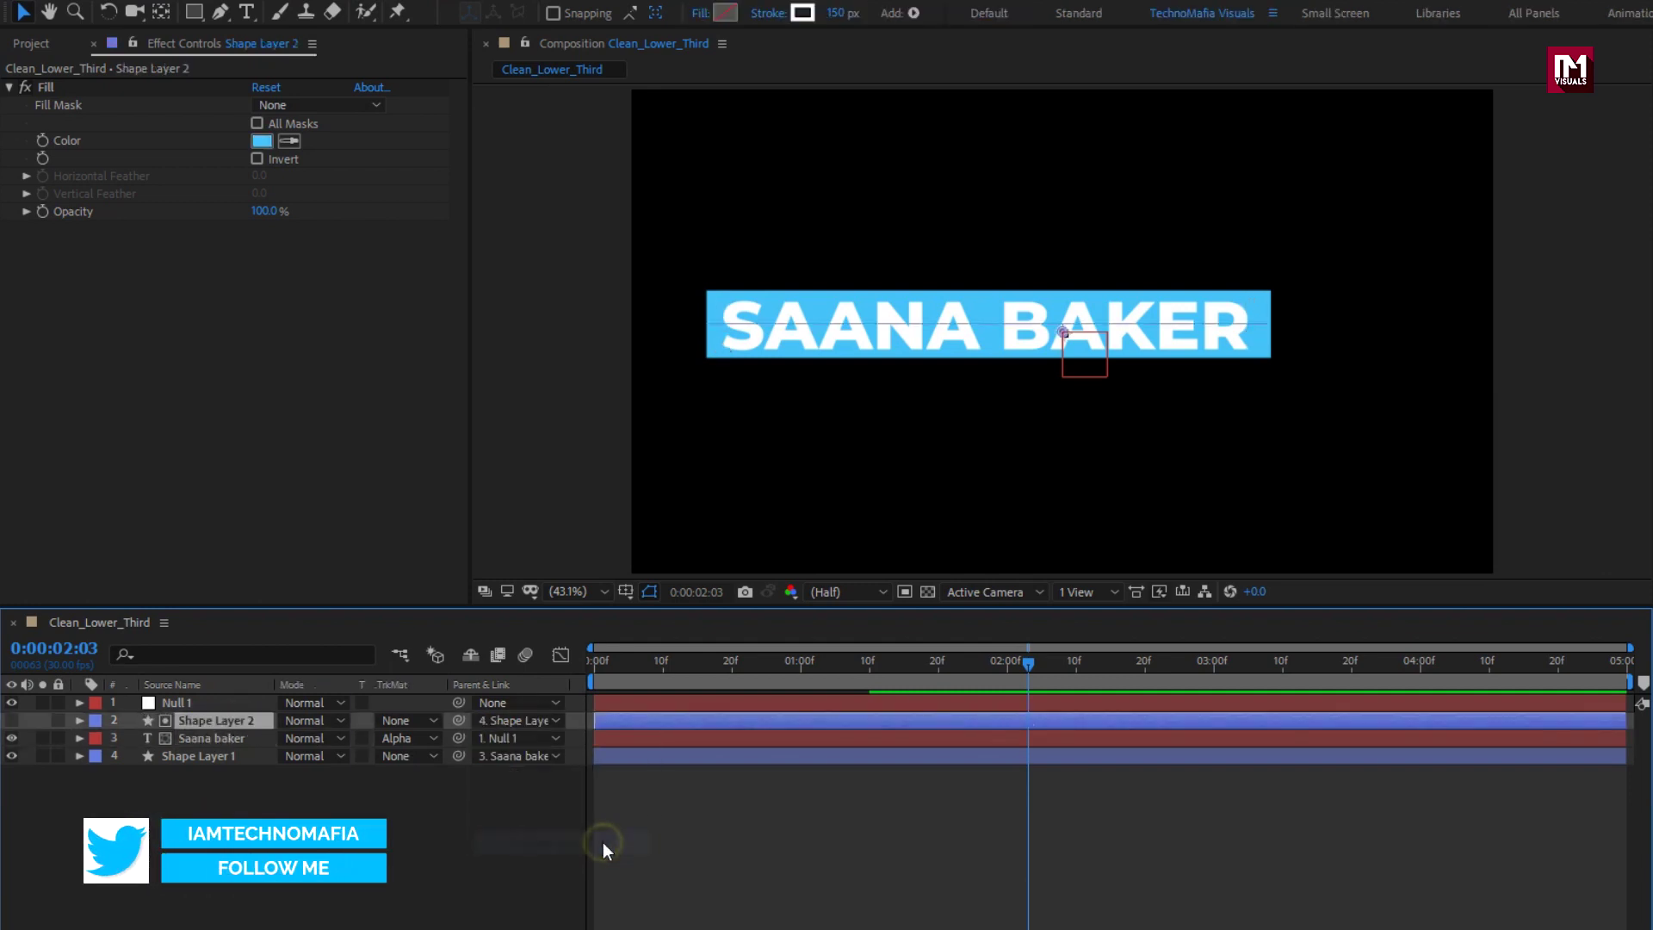
left_click(185, 700)
key("p")
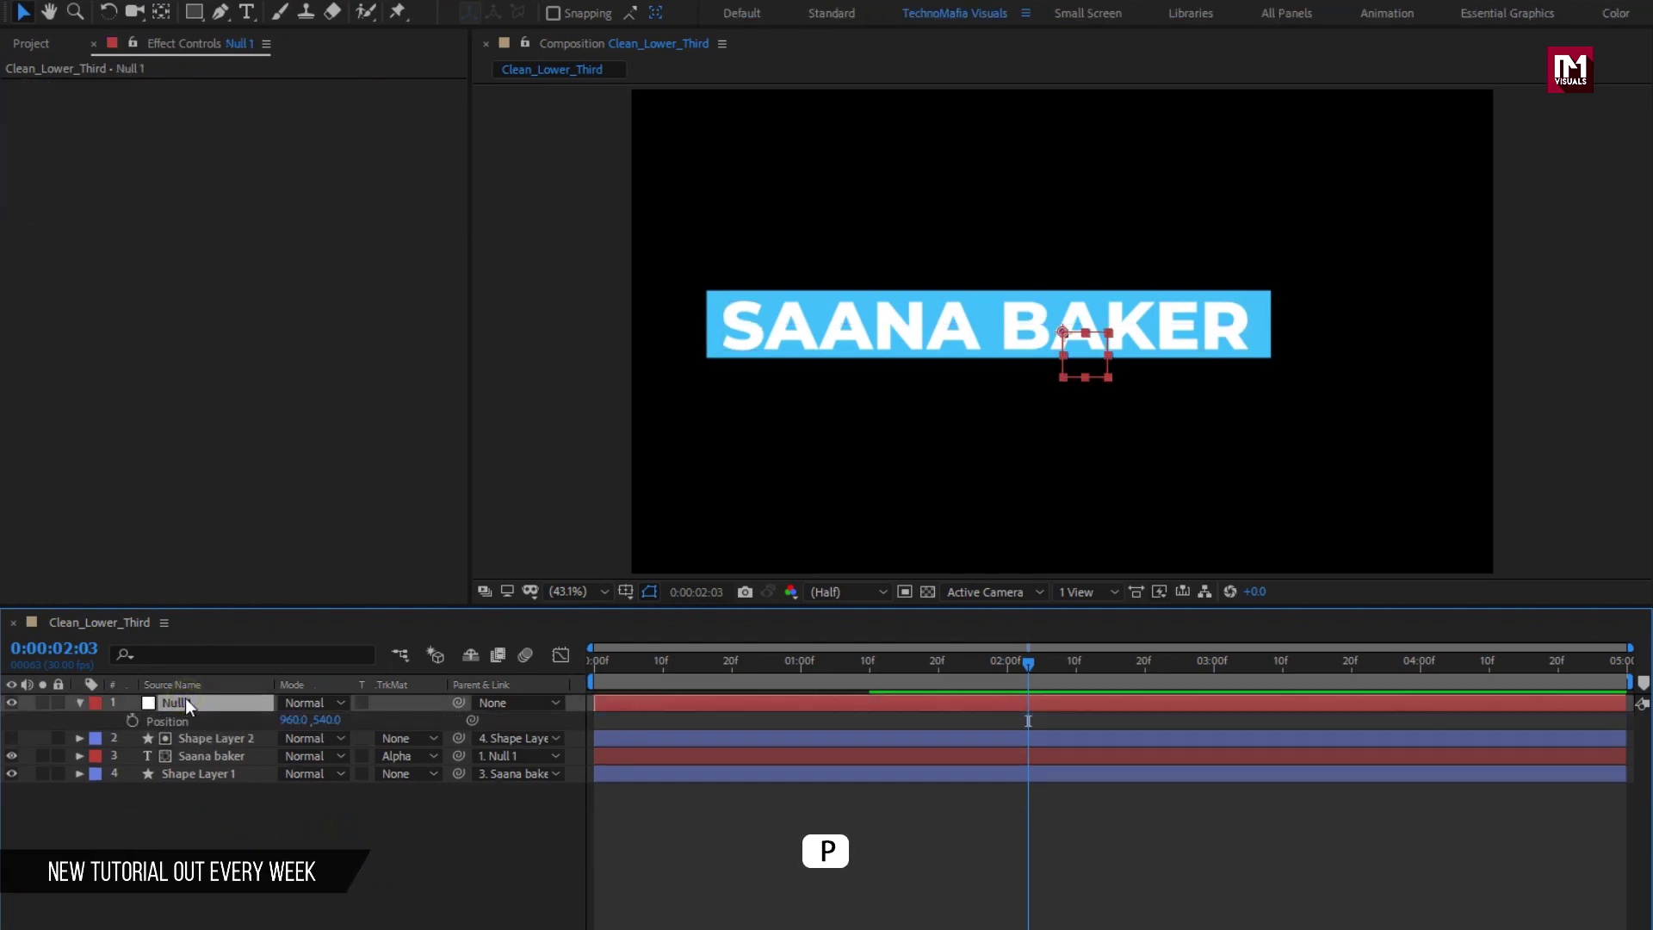
Keyframe Null 1's Position at 960 at 1:00 and push it right at 2:00
left_click(858, 664)
left_click_drag(857, 664, 802, 678)
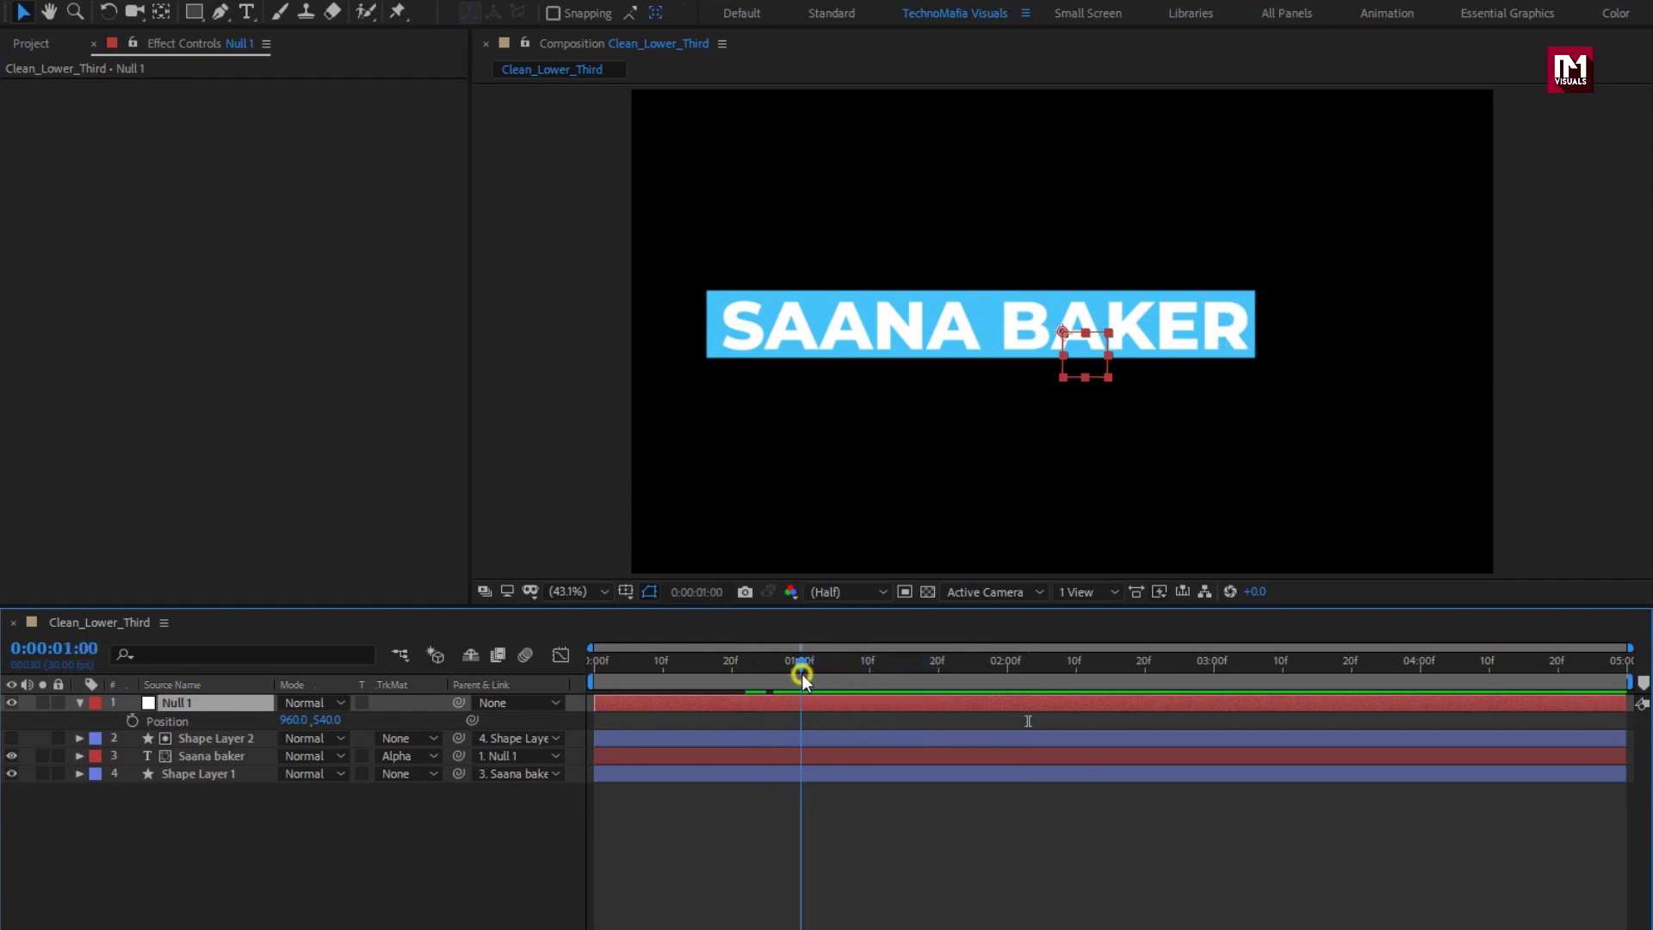
left_click(132, 721)
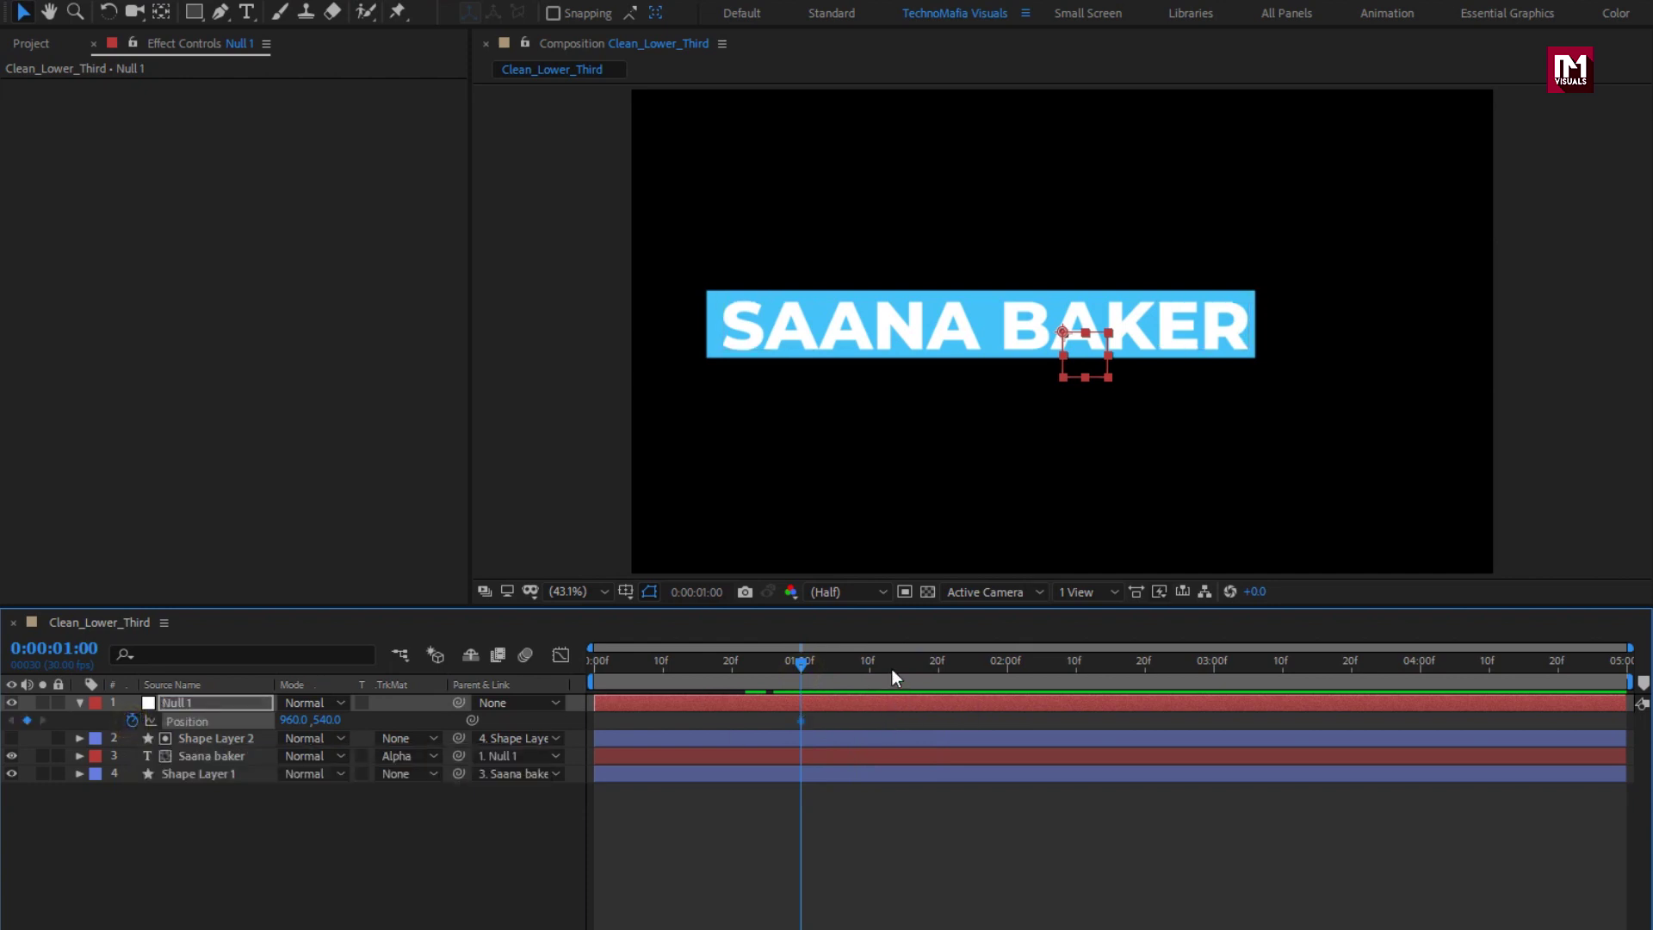
left_click_drag(892, 669, 1007, 672)
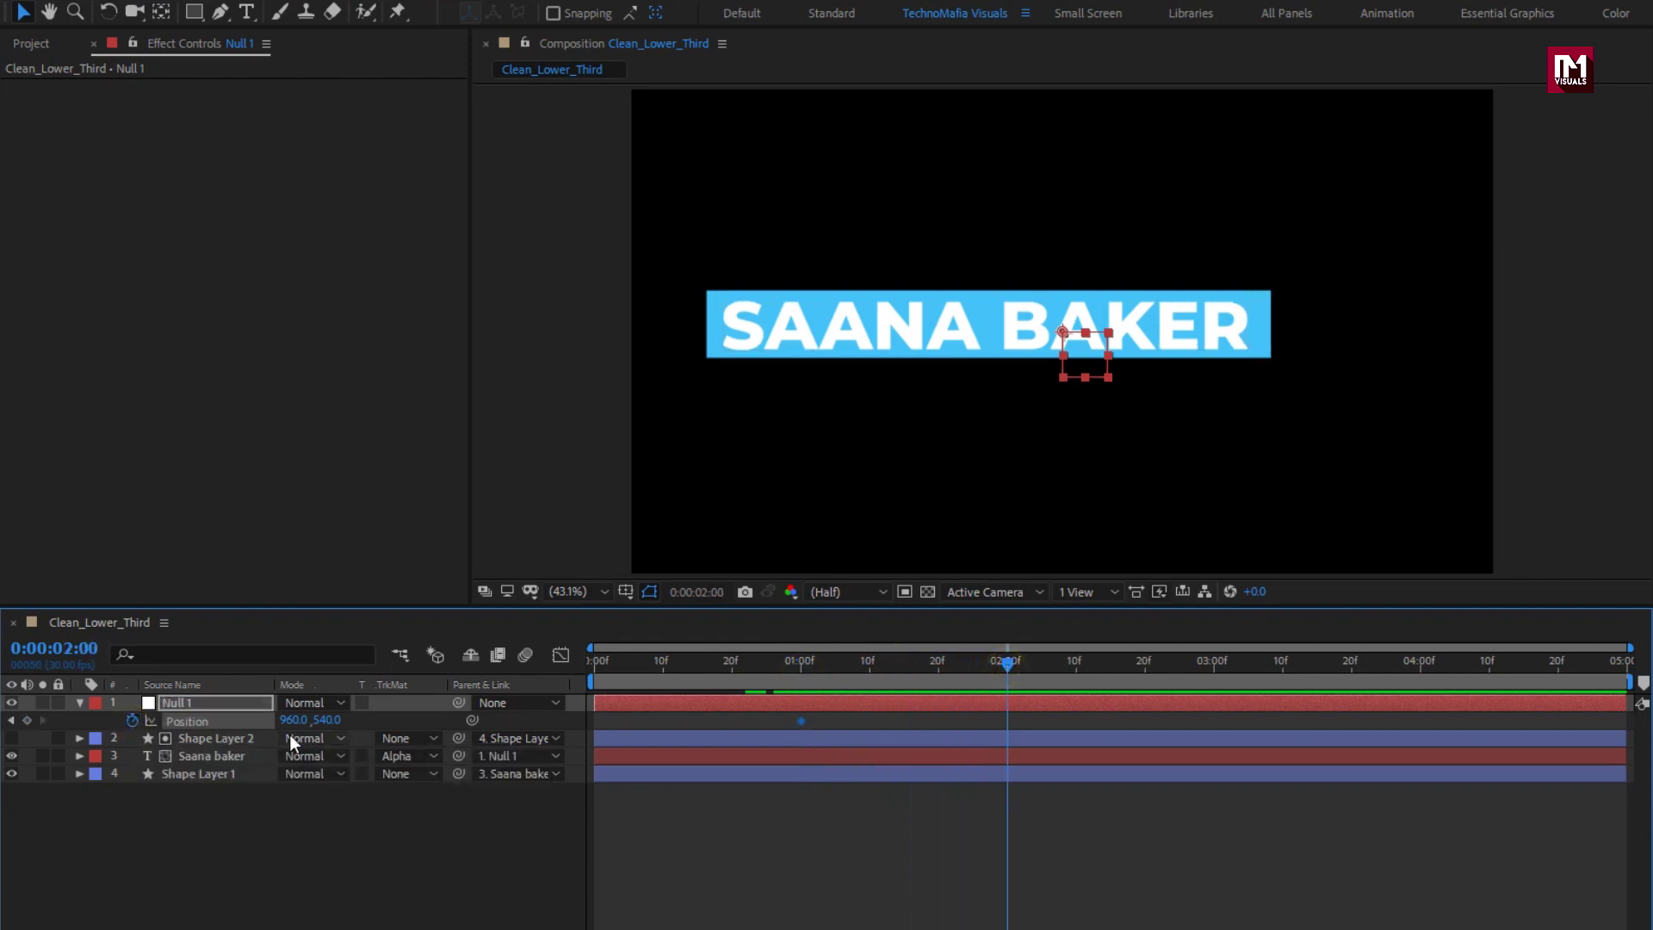
left_click_drag(291, 726, 573, 730)
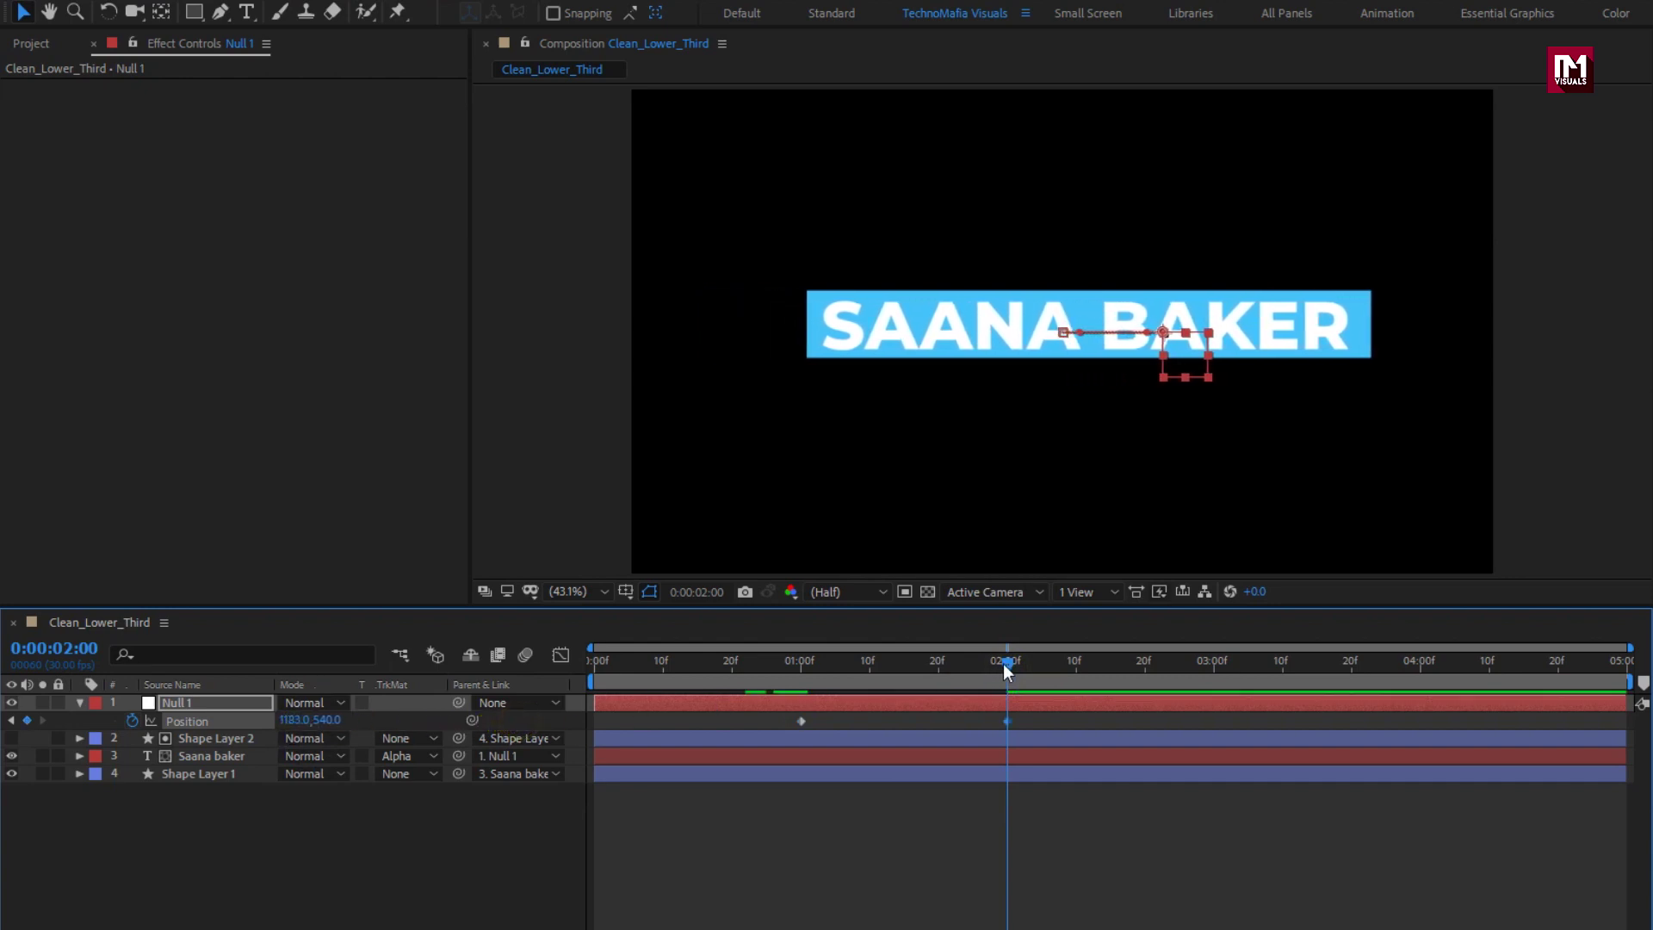
left_click_drag(1006, 670, 945, 670)
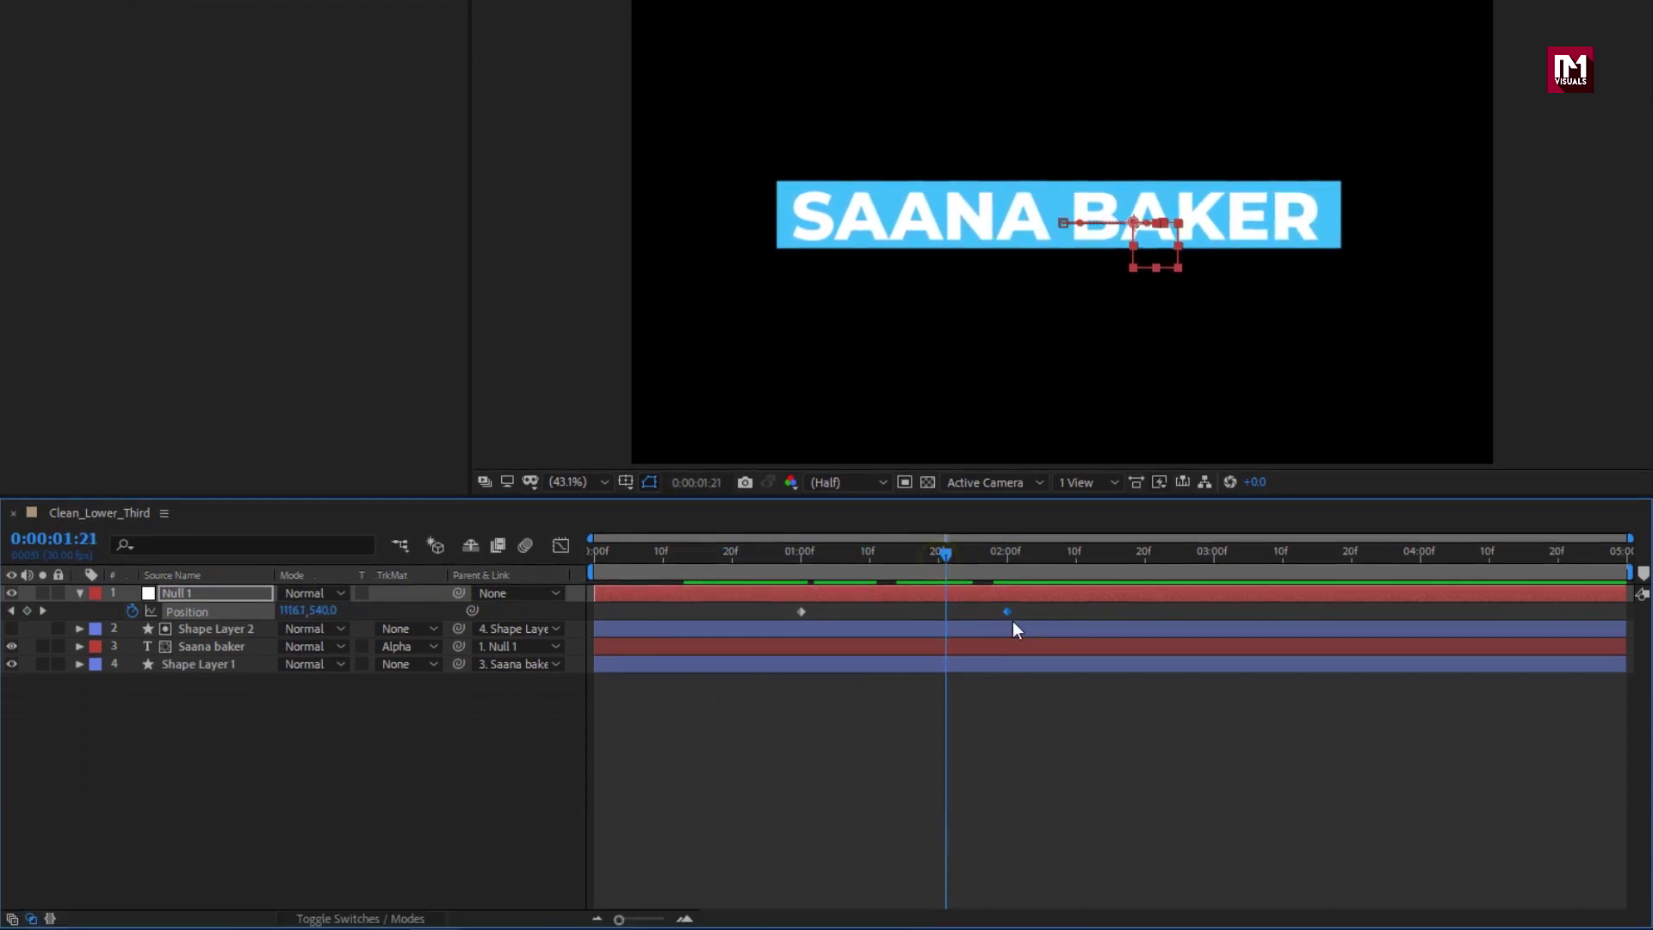
Apply Easy Ease to both Position keyframes and view their speed graph
left_click_drag(1025, 602, 791, 622)
right_click(800, 613)
mouse_move(1029, 872)
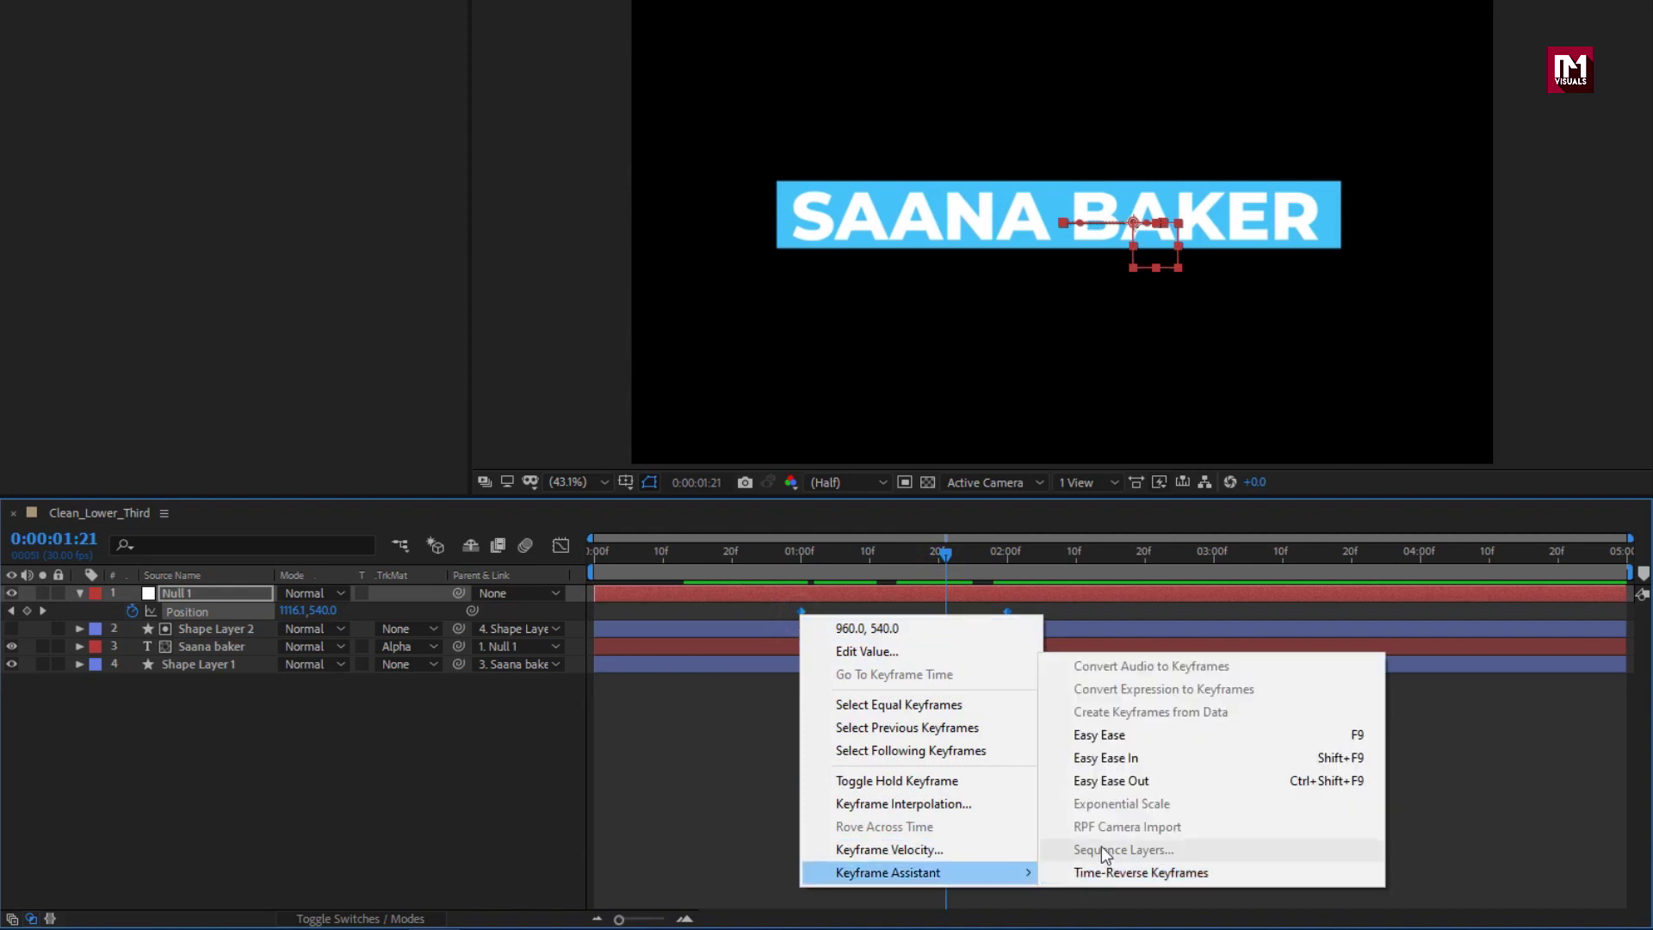
left_click(1100, 735)
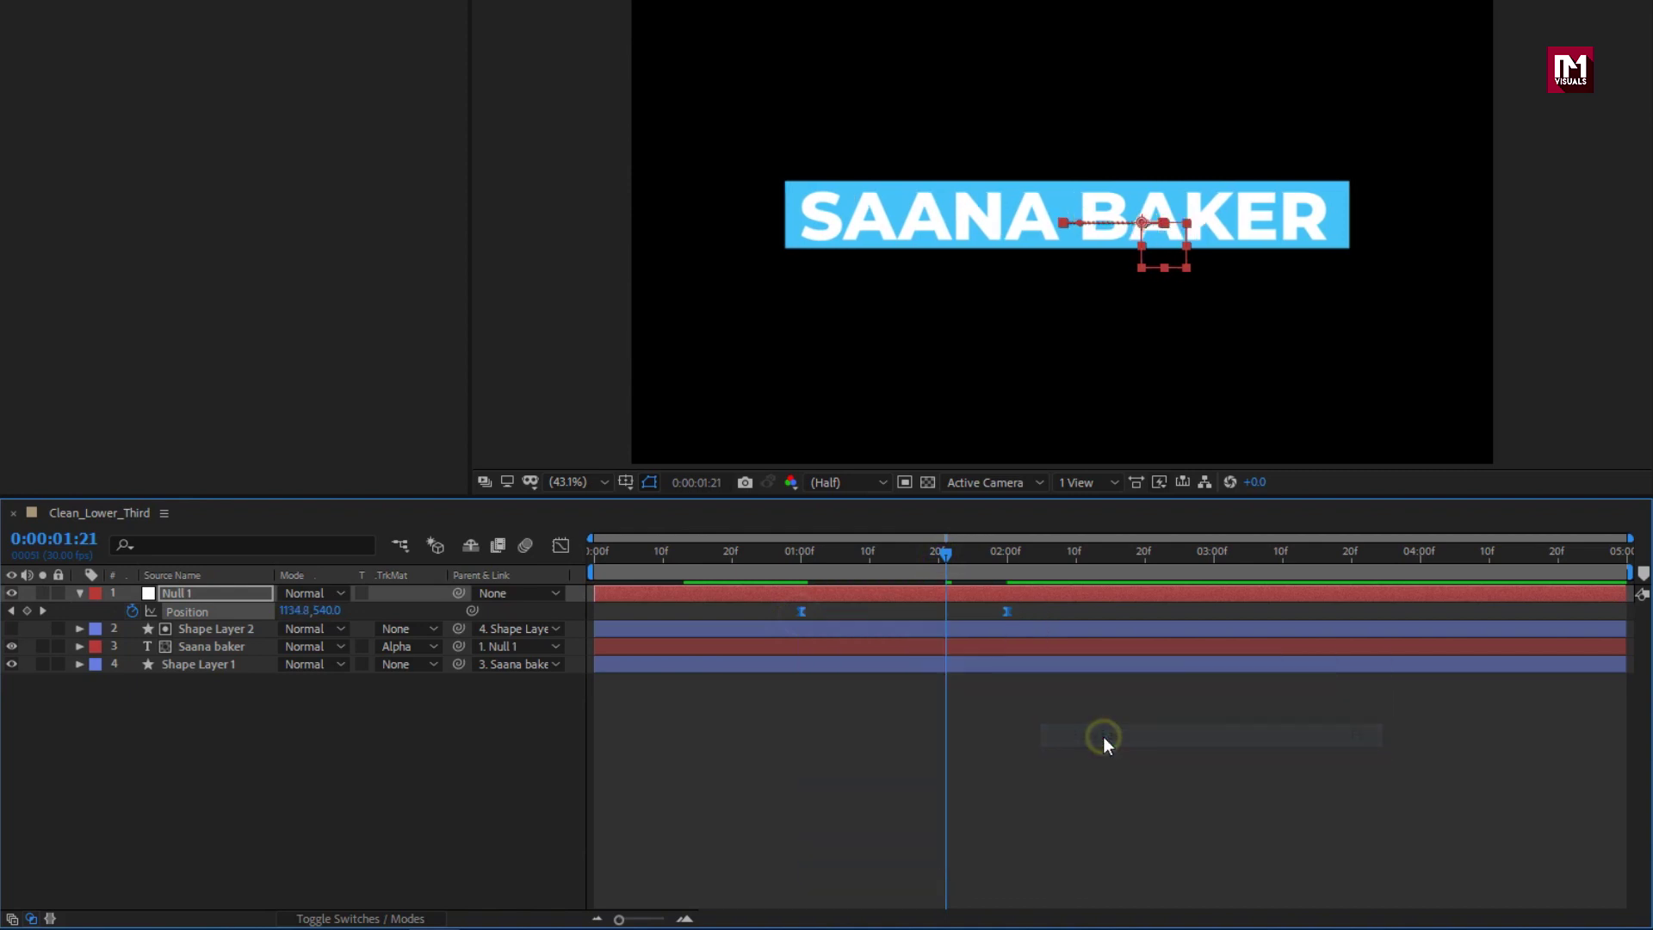
left_click(560, 547)
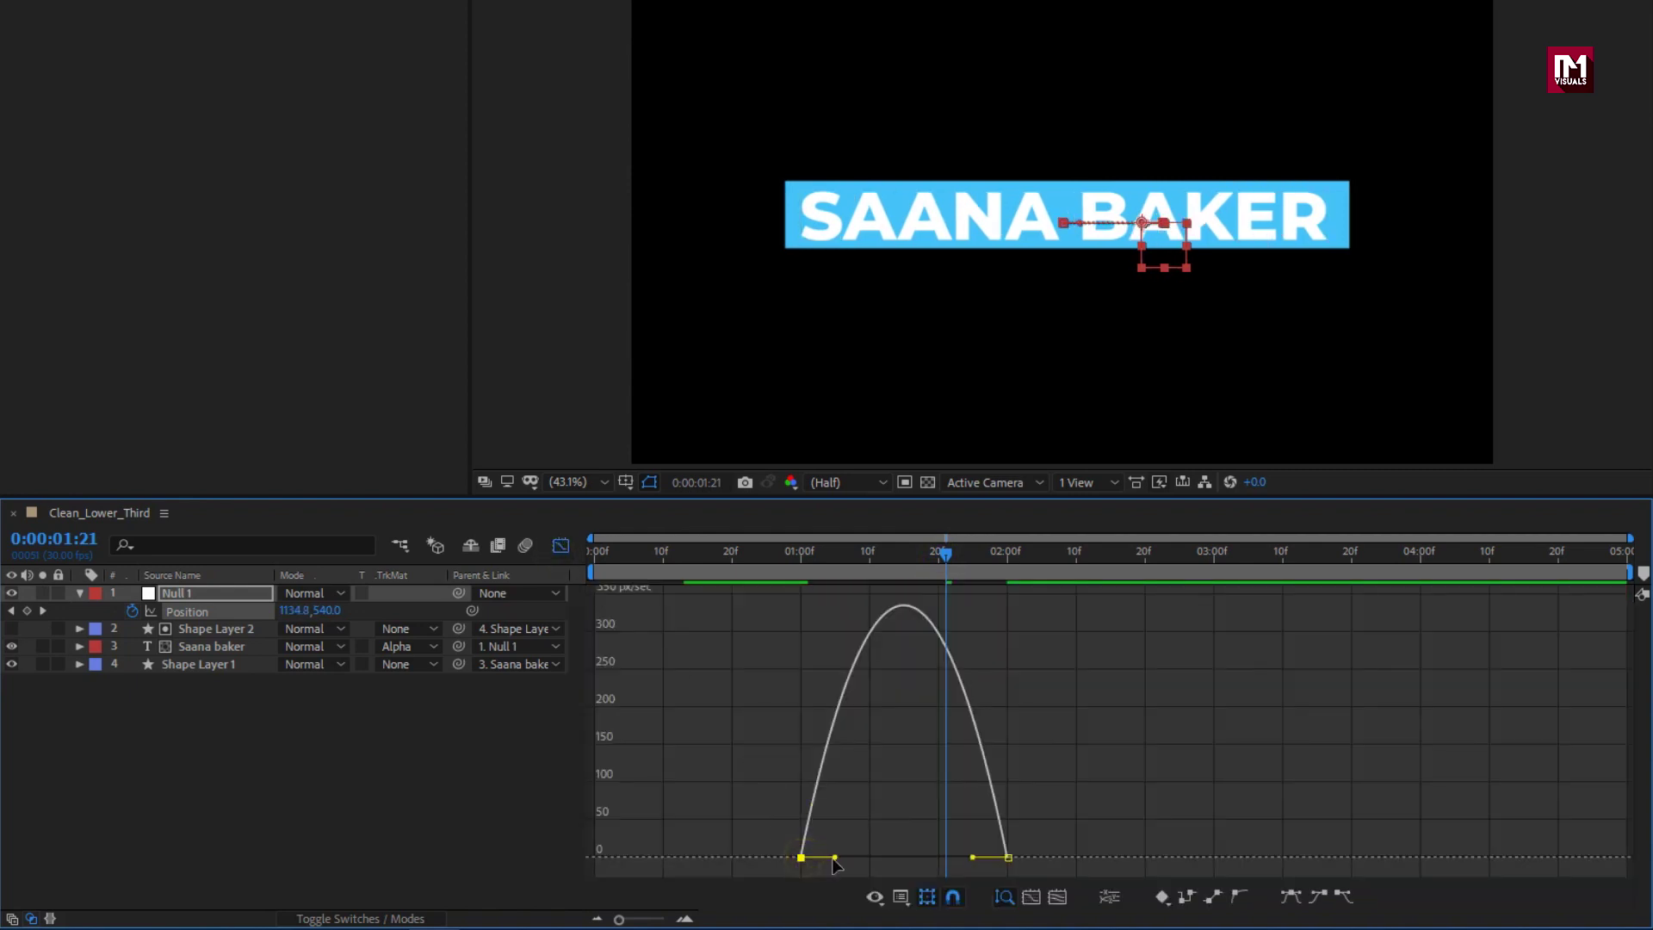
Drag the Position speed curve into a sharp peak near 1:20 and preview from the start
left_click_drag(835, 859, 941, 856)
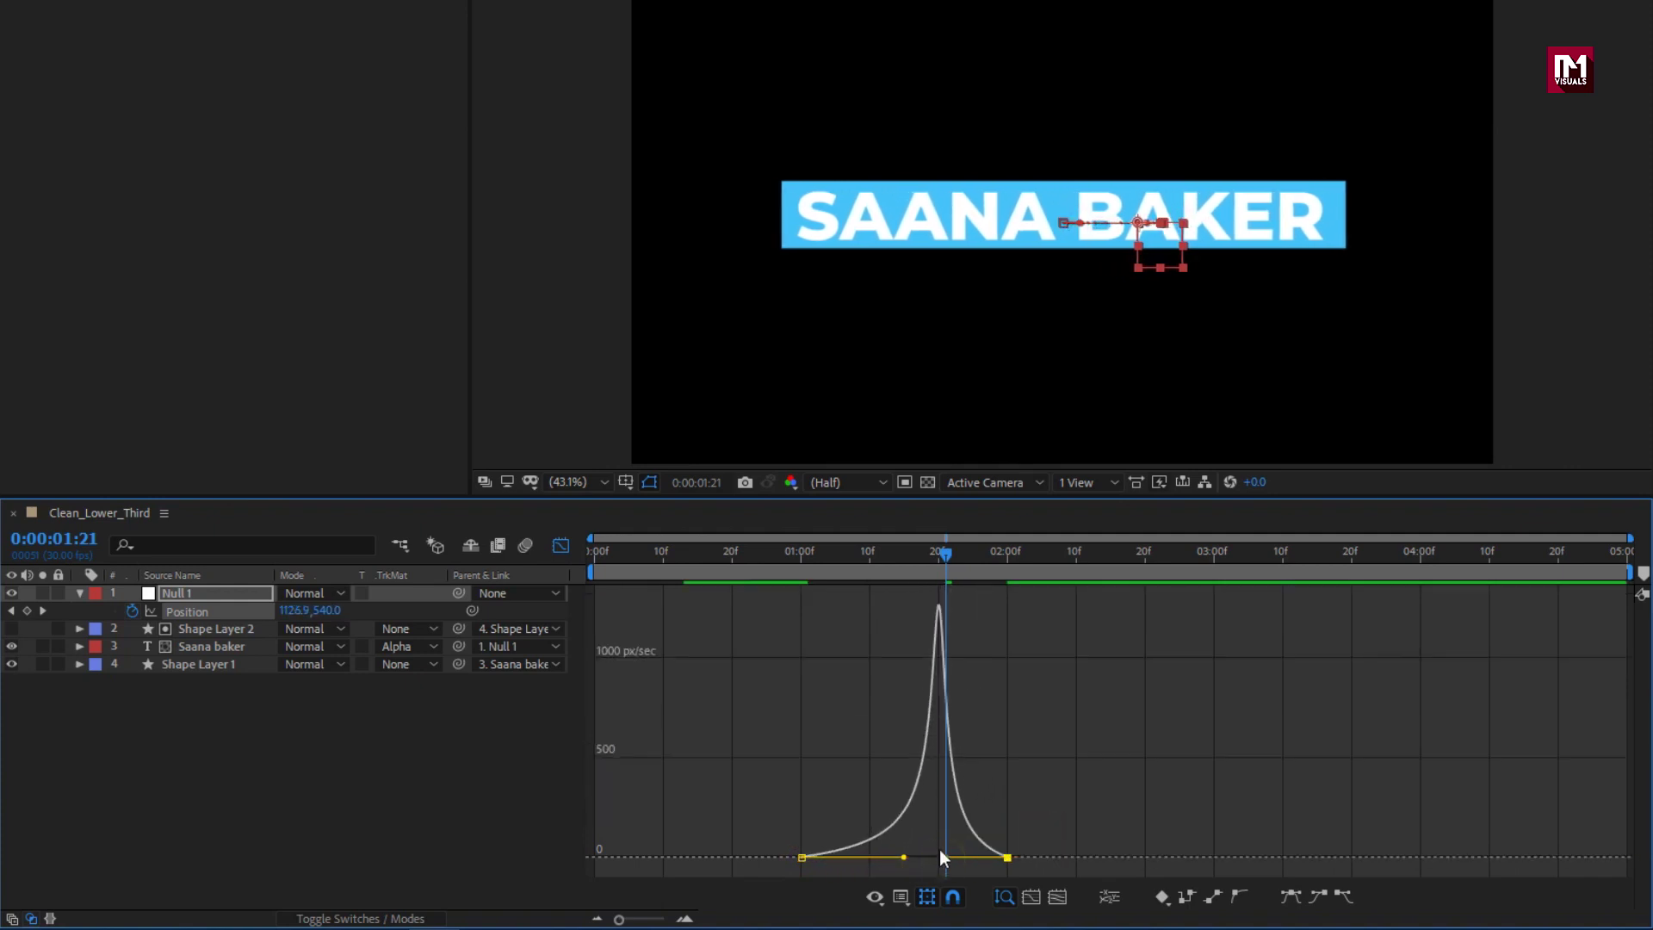
left_click(594, 552)
key("space")
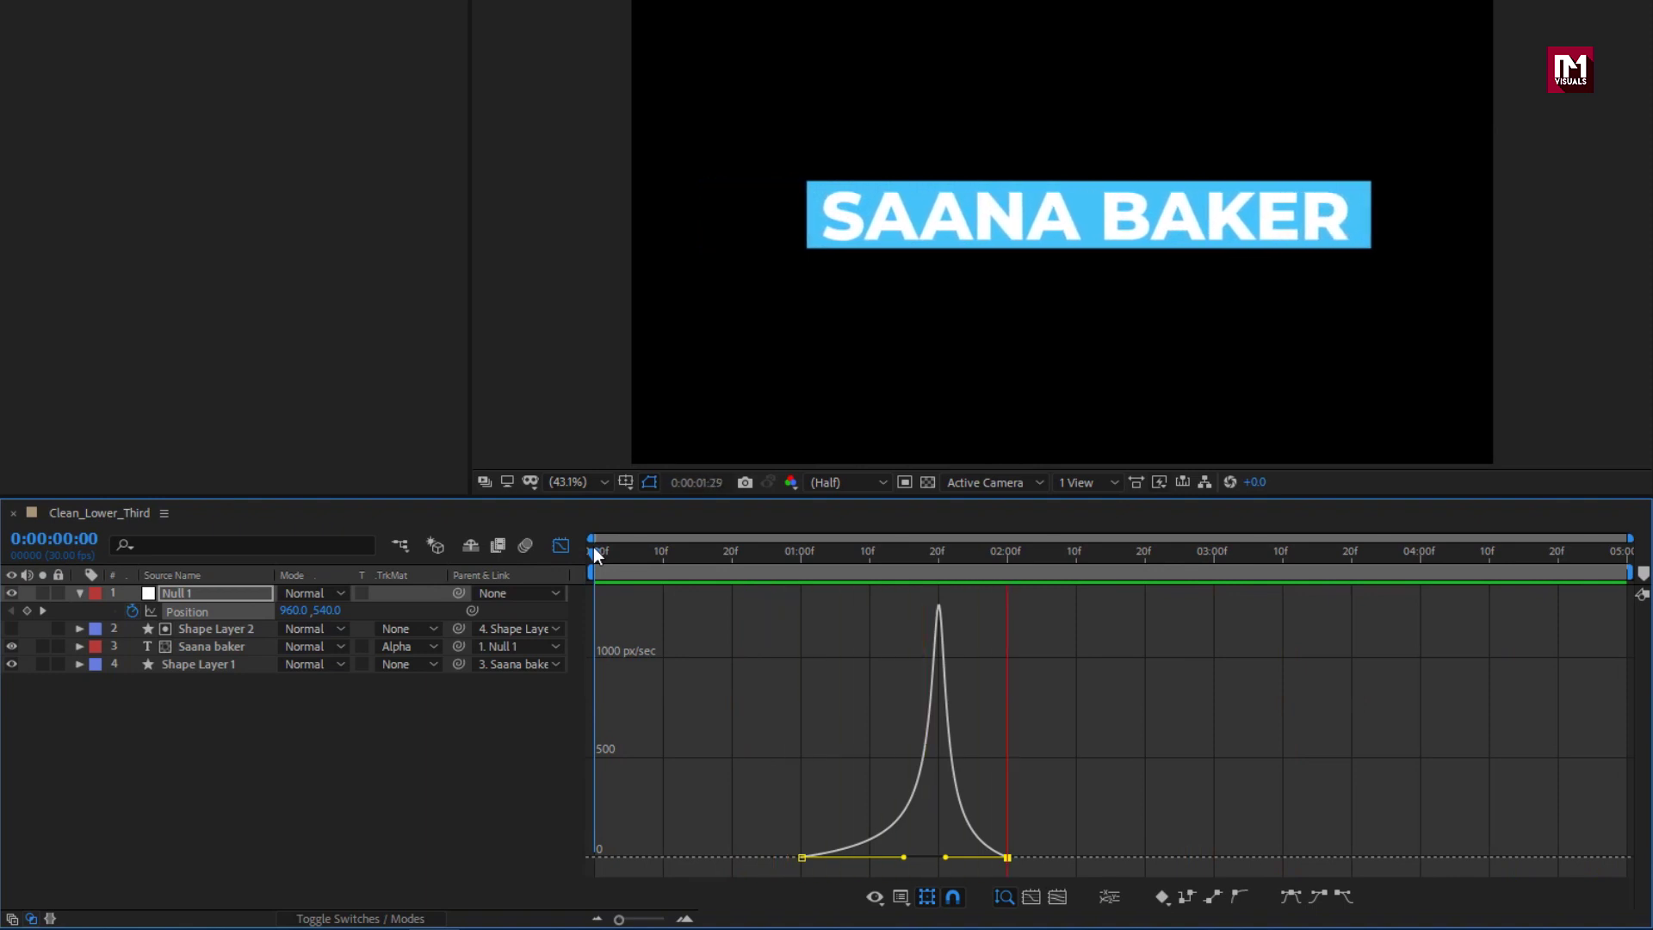
key("space")
Shift both Null 1 Position keyframes later to about 1:10 and 2:10, then select all four layers
left_click(563, 545)
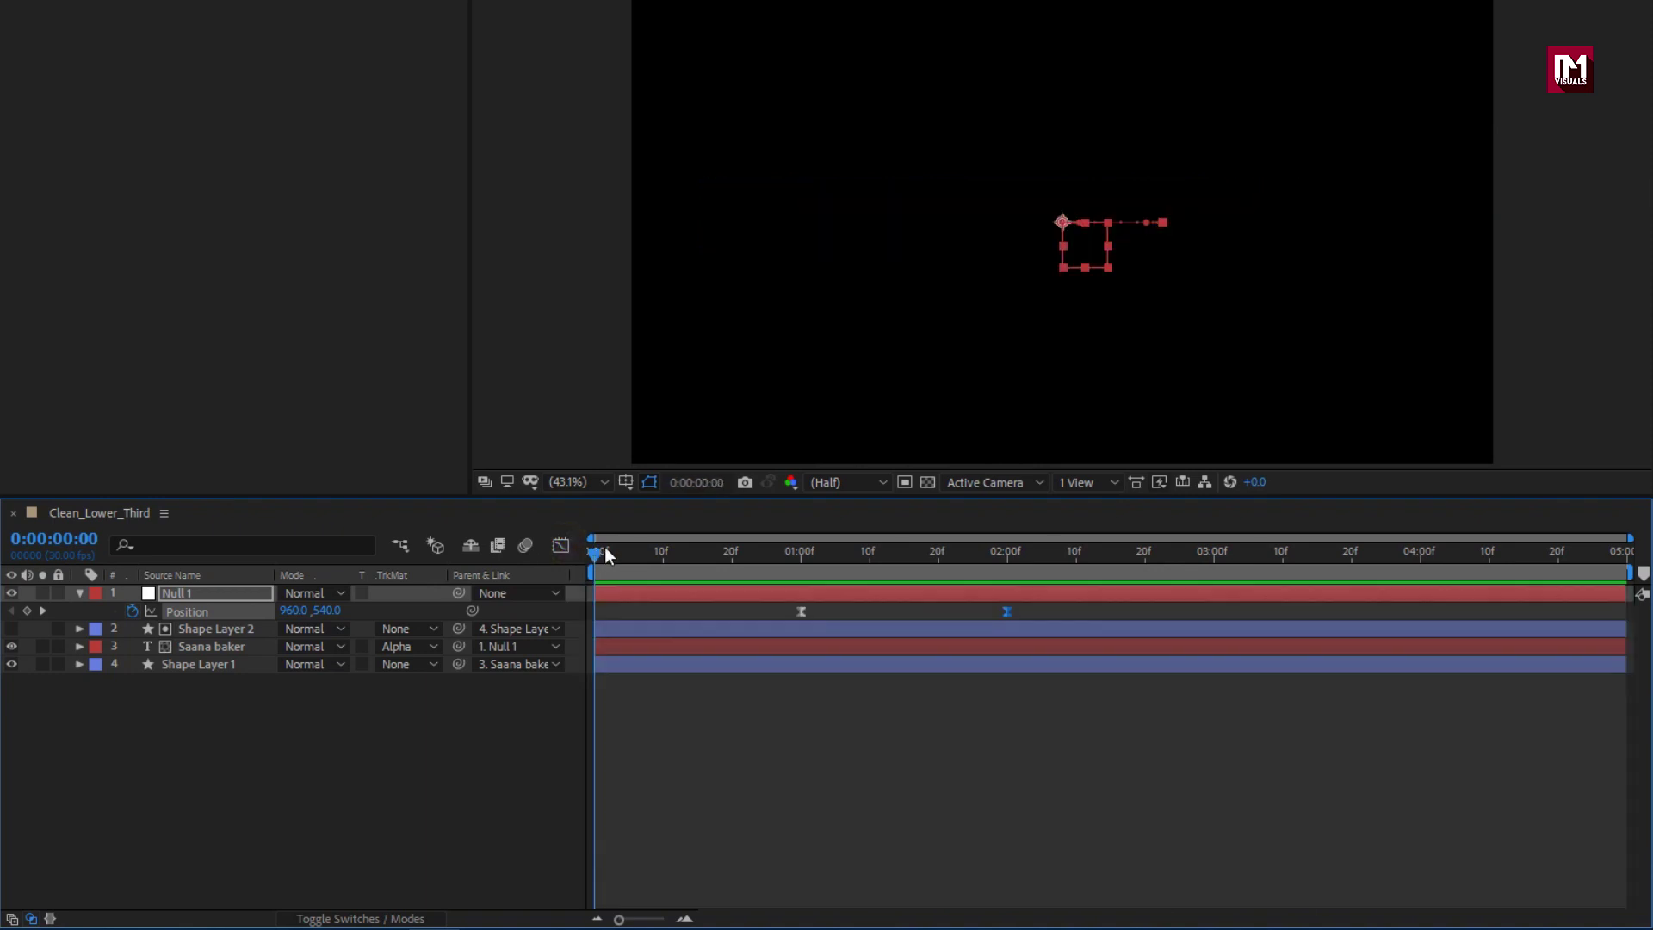
left_click(807, 556)
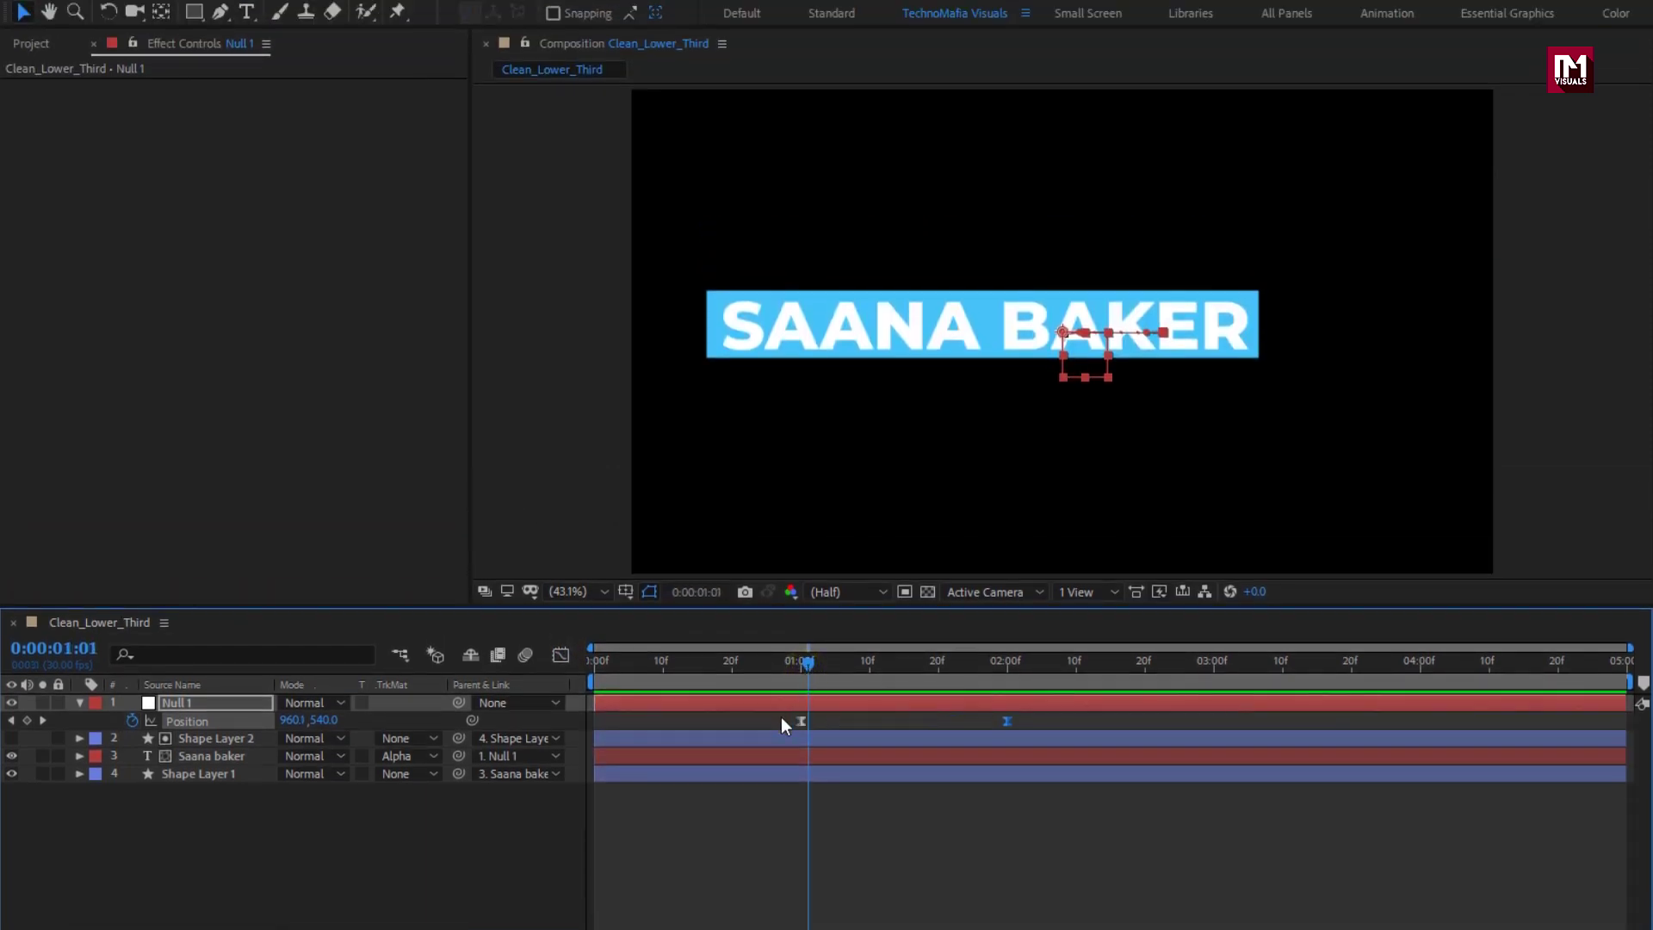
left_click_drag(780, 607, 1023, 623)
left_click_drag(1022, 730, 1077, 720)
left_click_drag(837, 665, 934, 672)
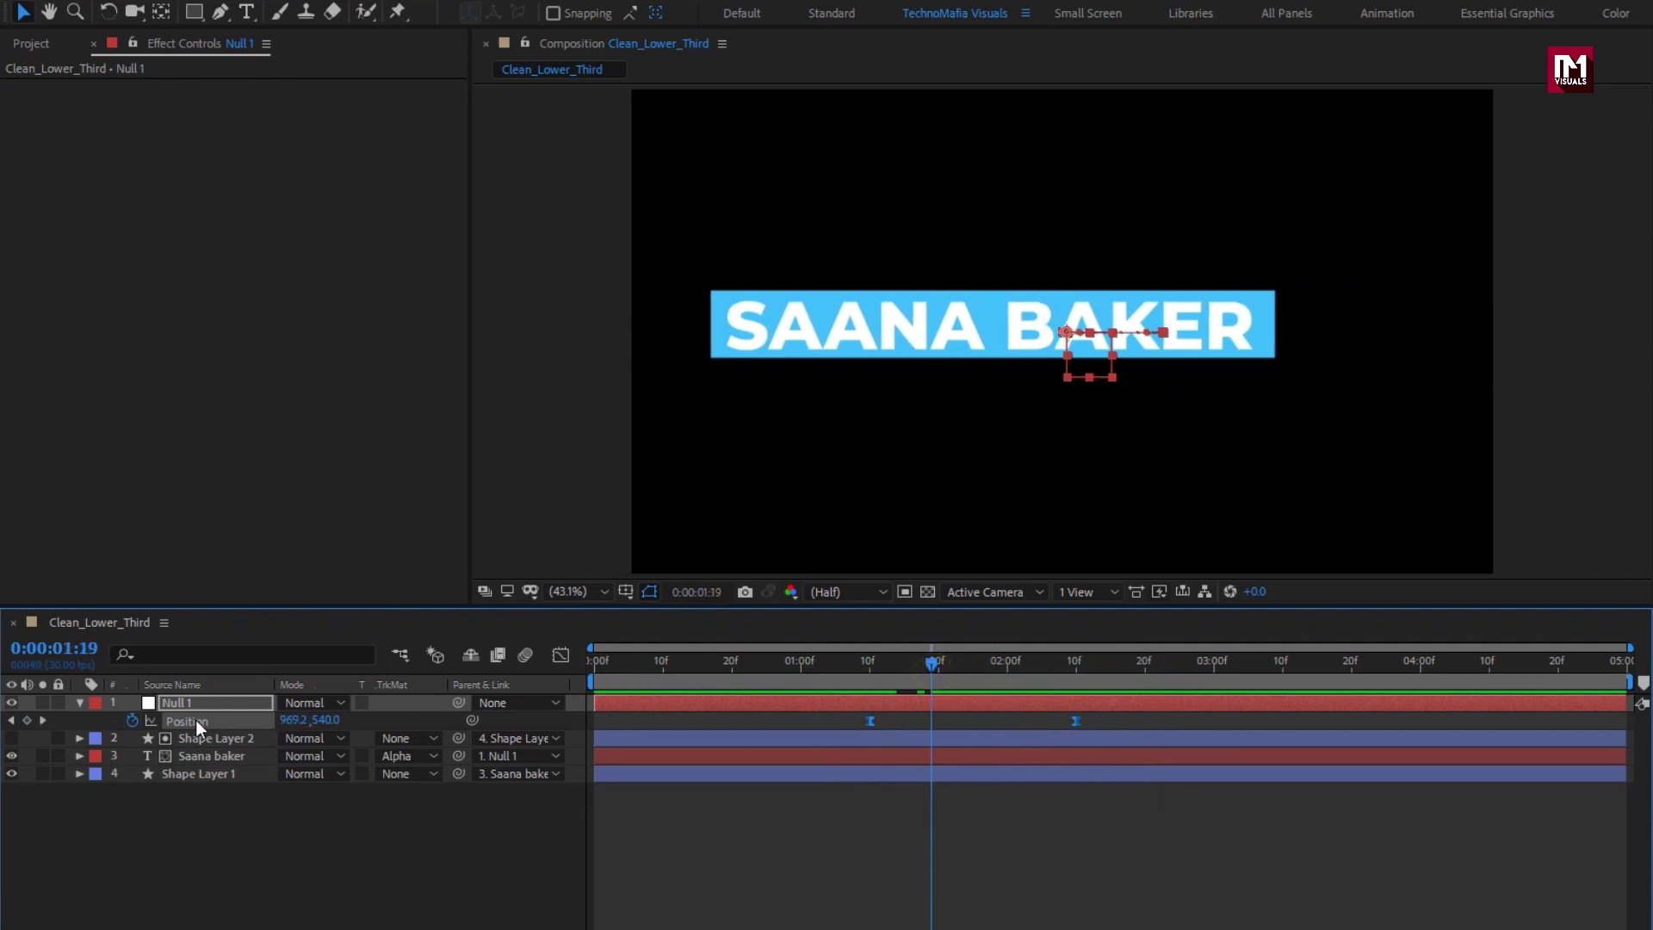
left_click(81, 703)
left_click(192, 823)
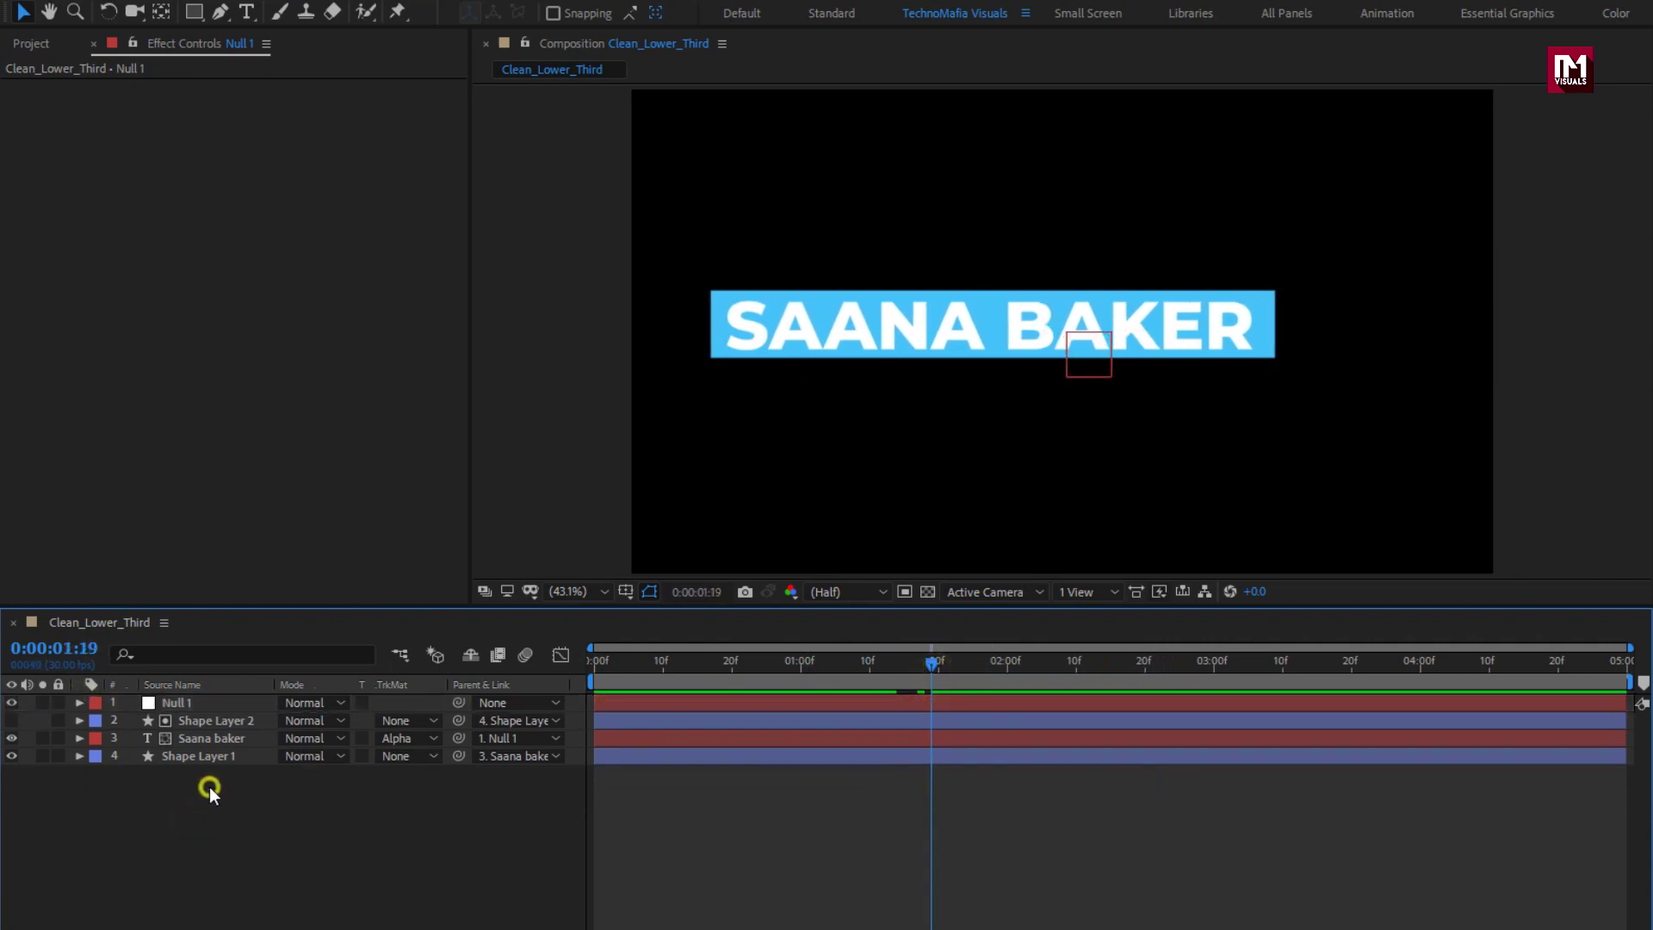
left_click_drag(209, 787, 166, 699)
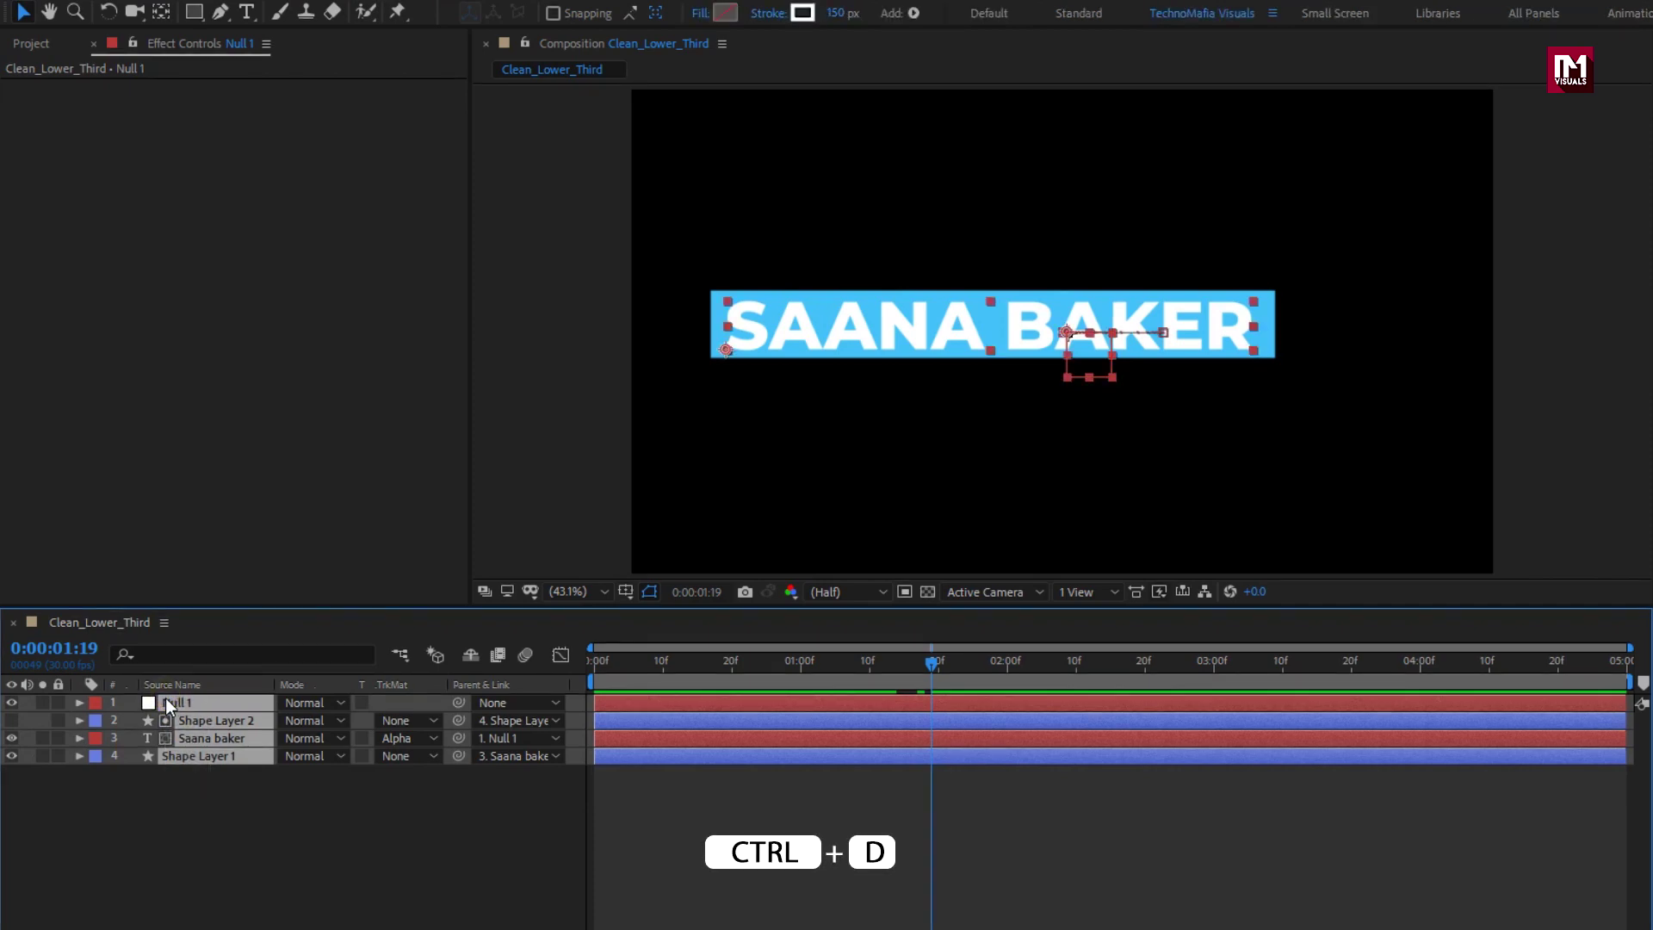
Duplicate the four layers with Ctrl+D and move the copies to the top of the stack
key("ctrl+d")
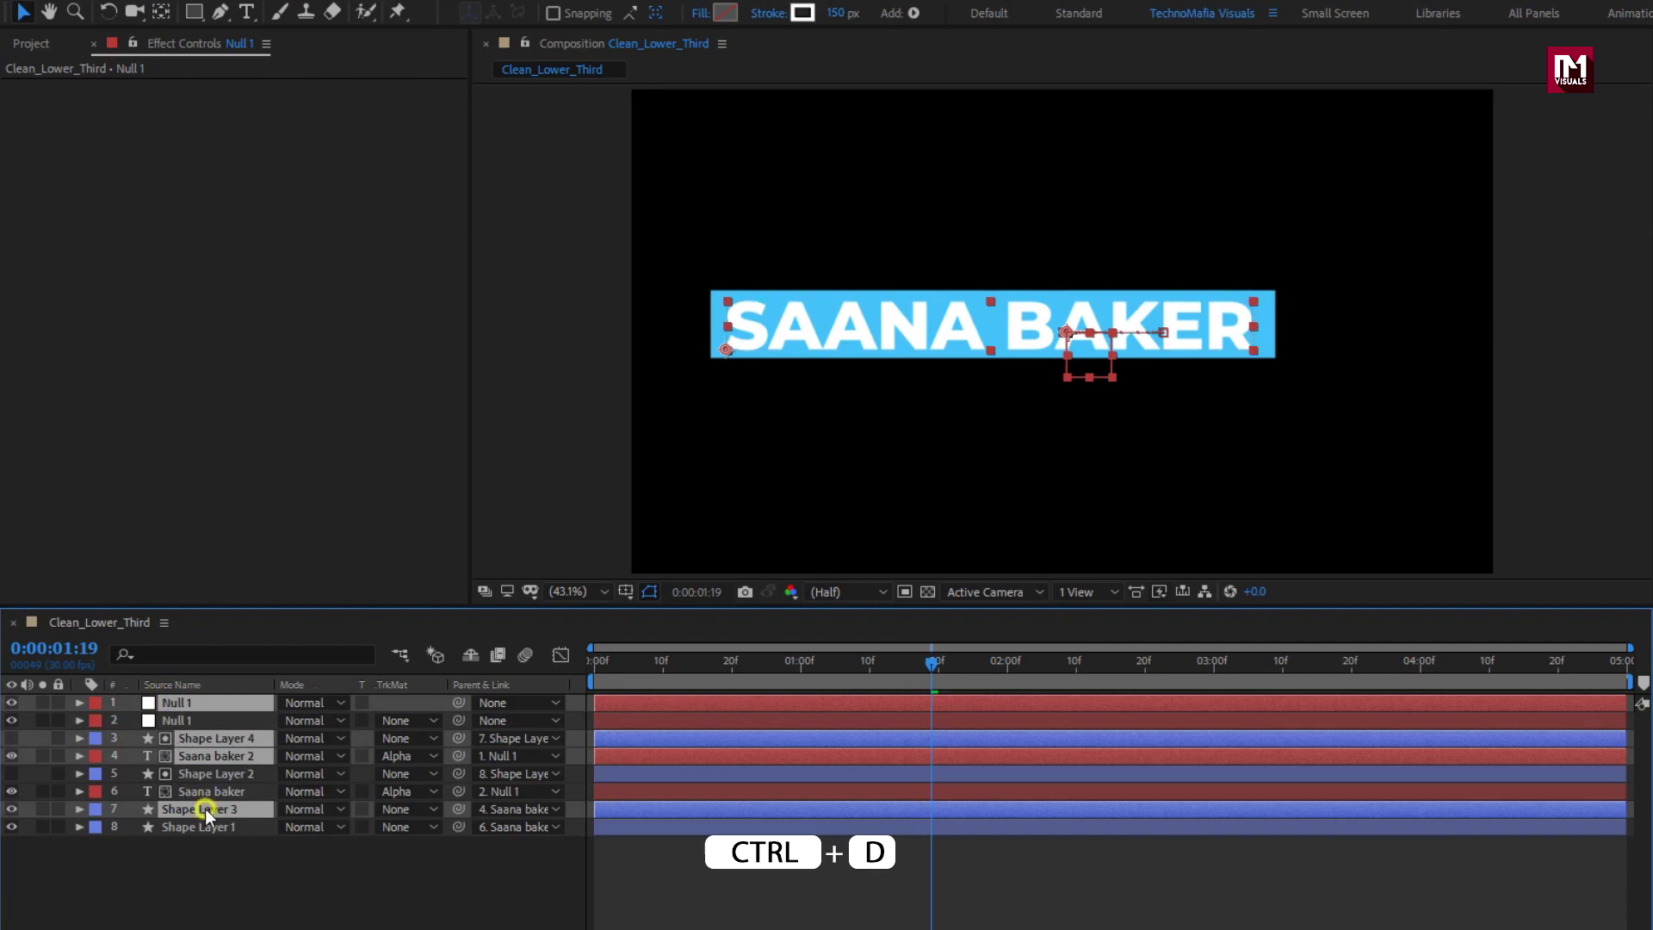
left_click_drag(205, 808, 208, 716)
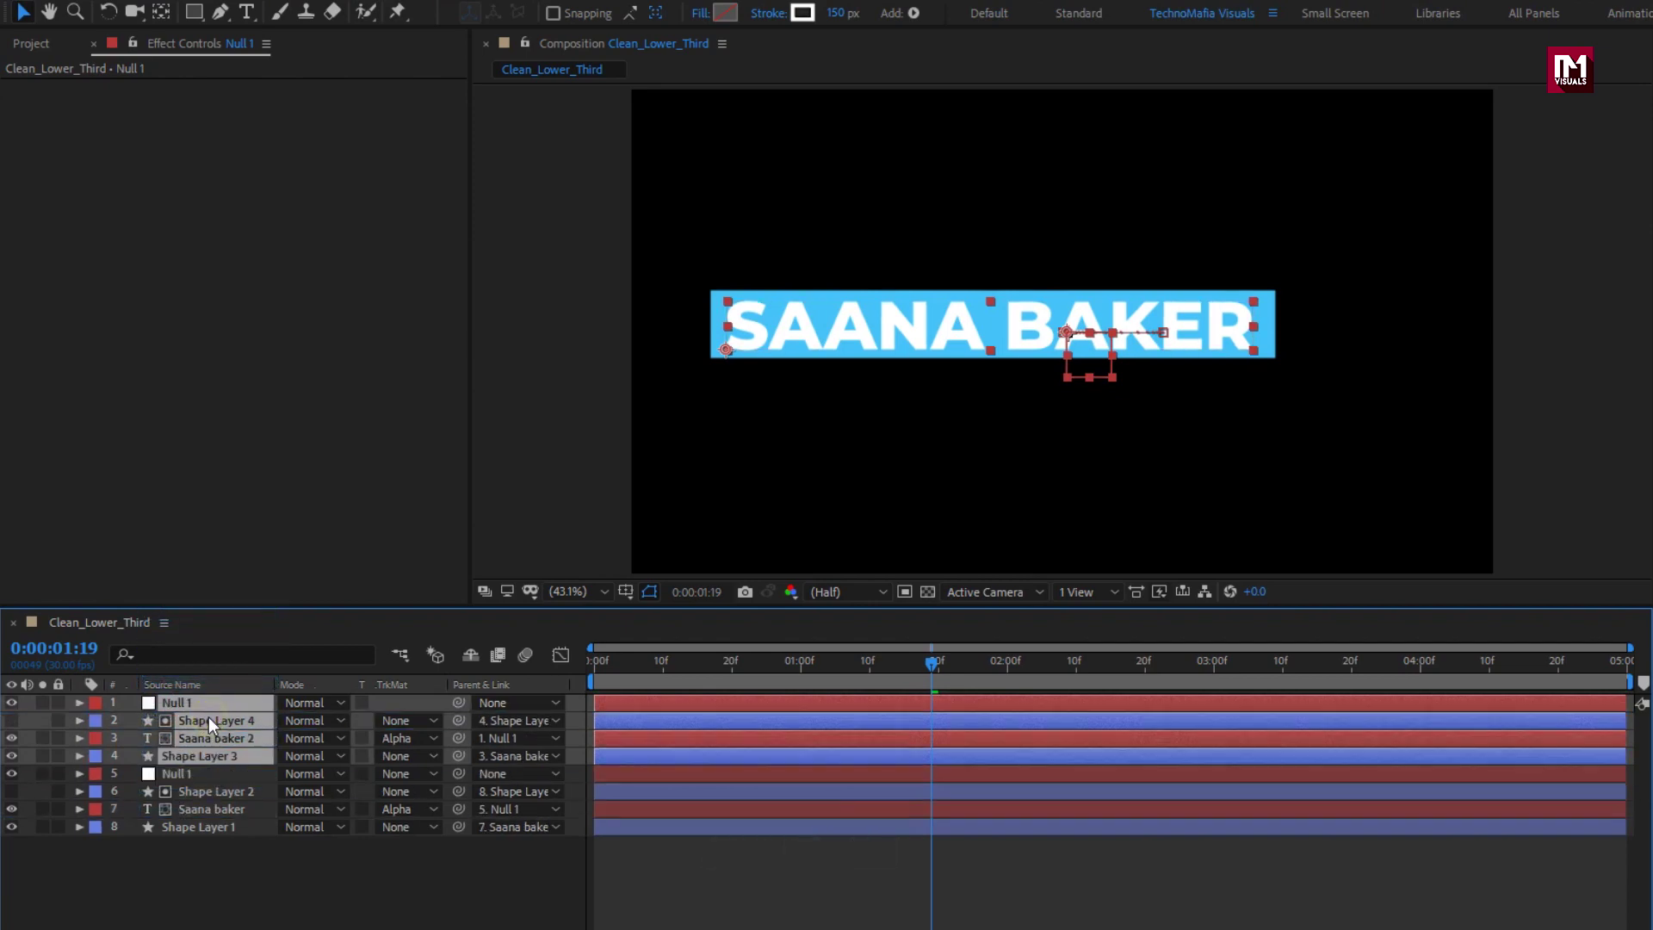
left_click(198, 920)
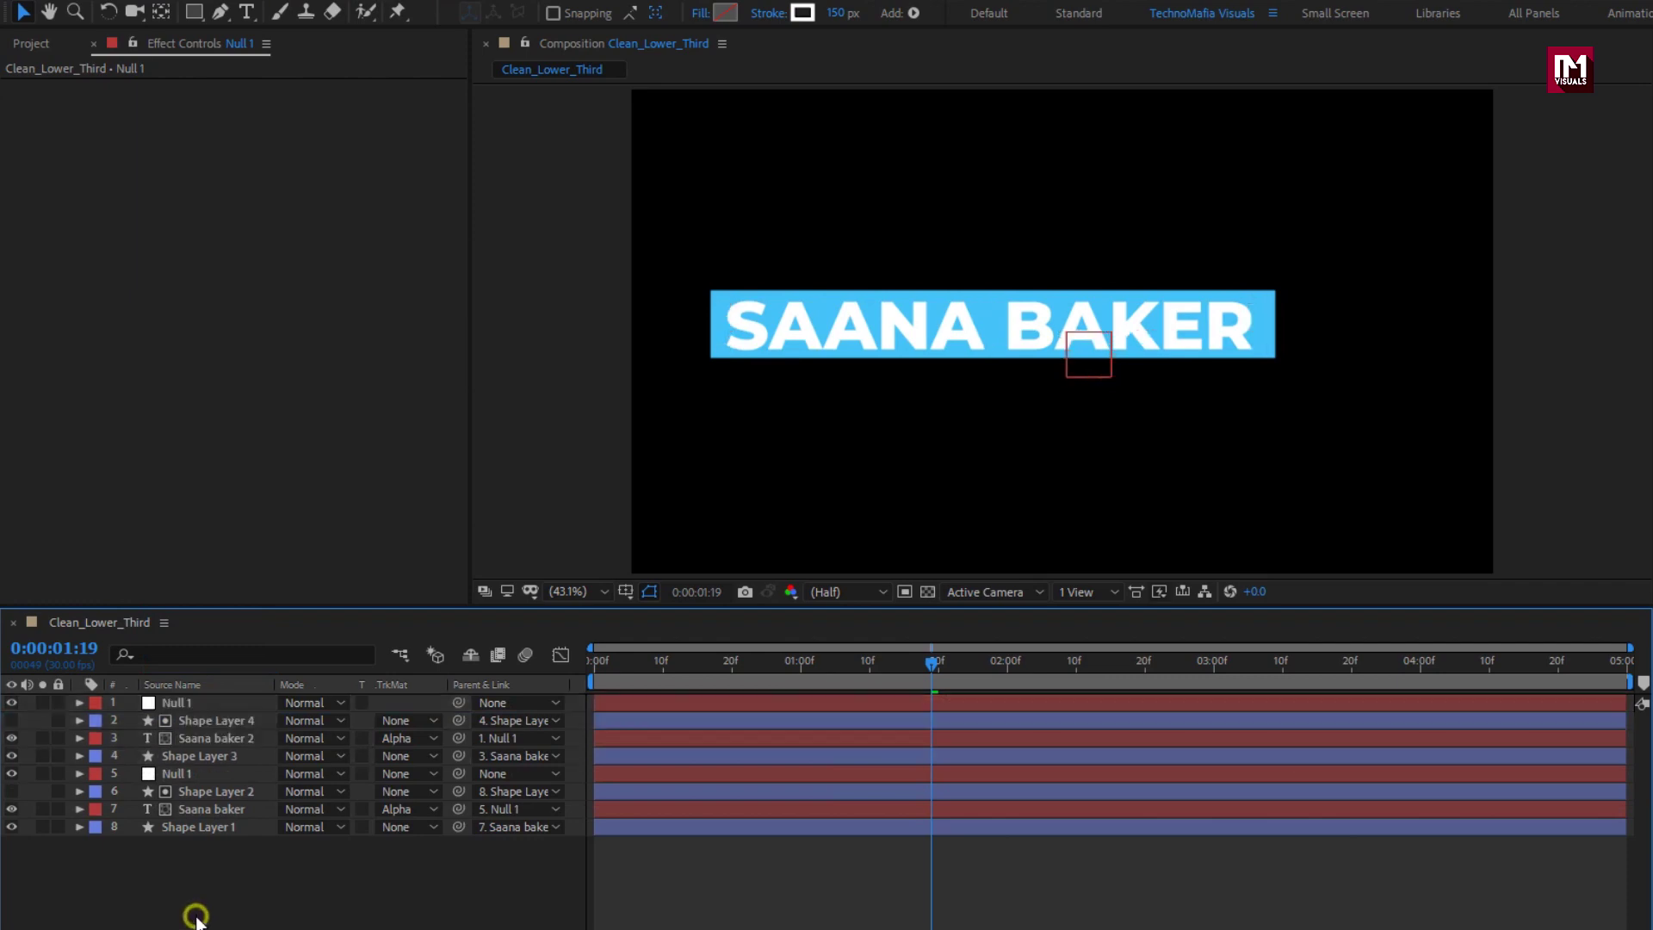
left_click(205, 741)
Retype the duplicated name text as 'Graphics Designer'
double_click(205, 740)
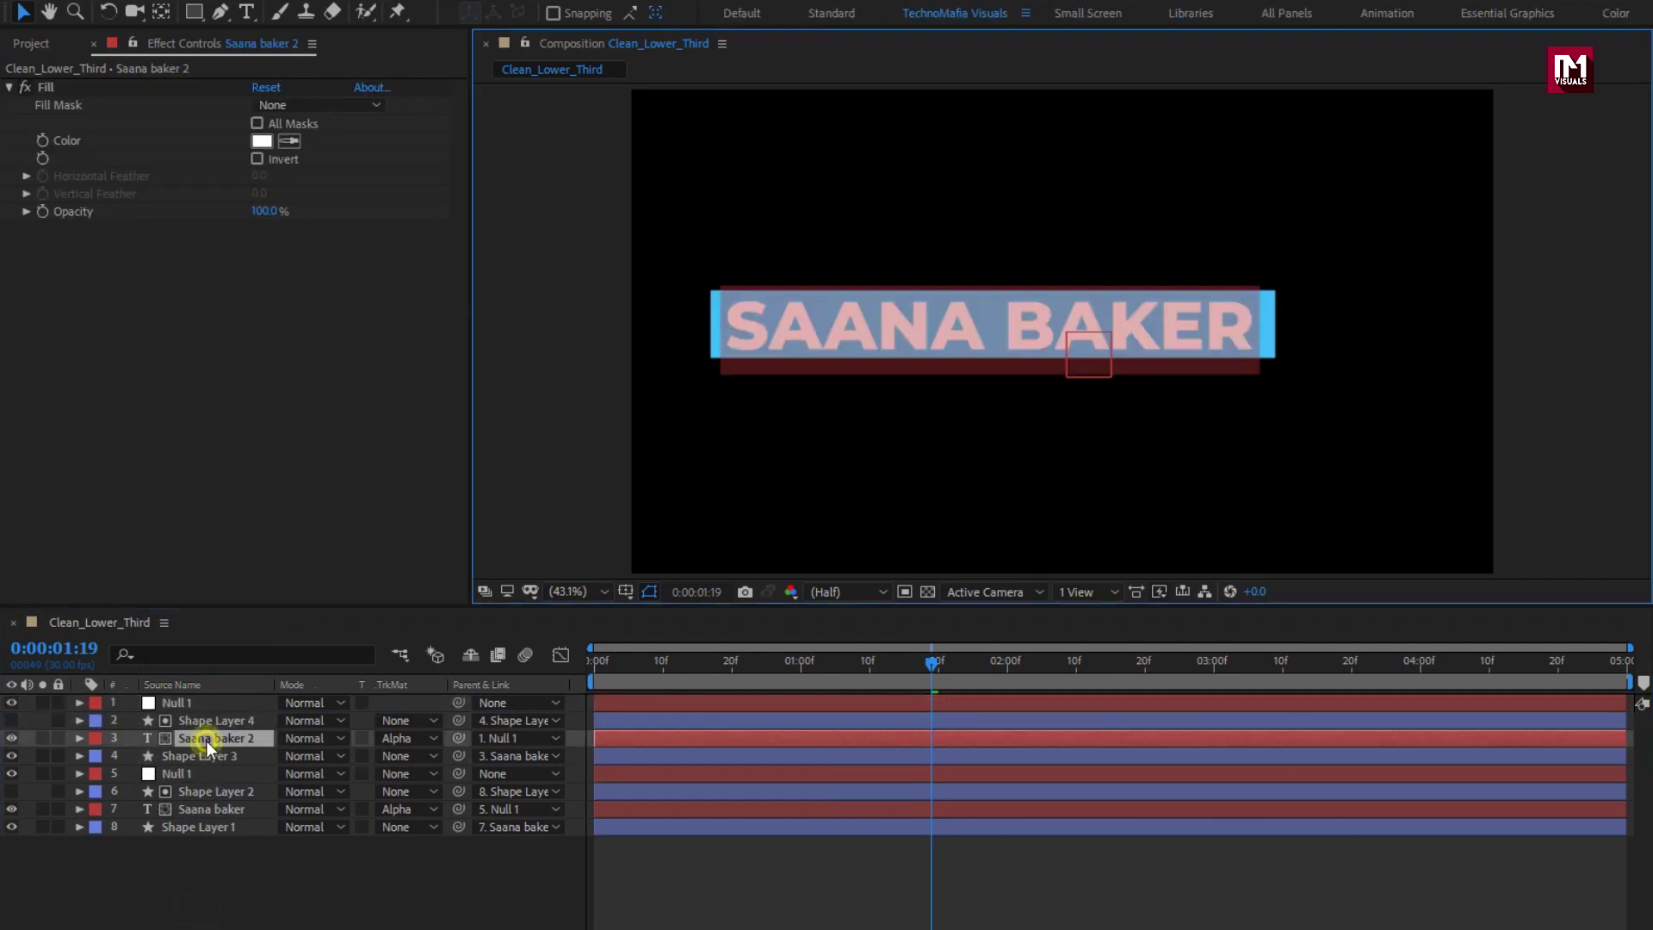
type("Gra")
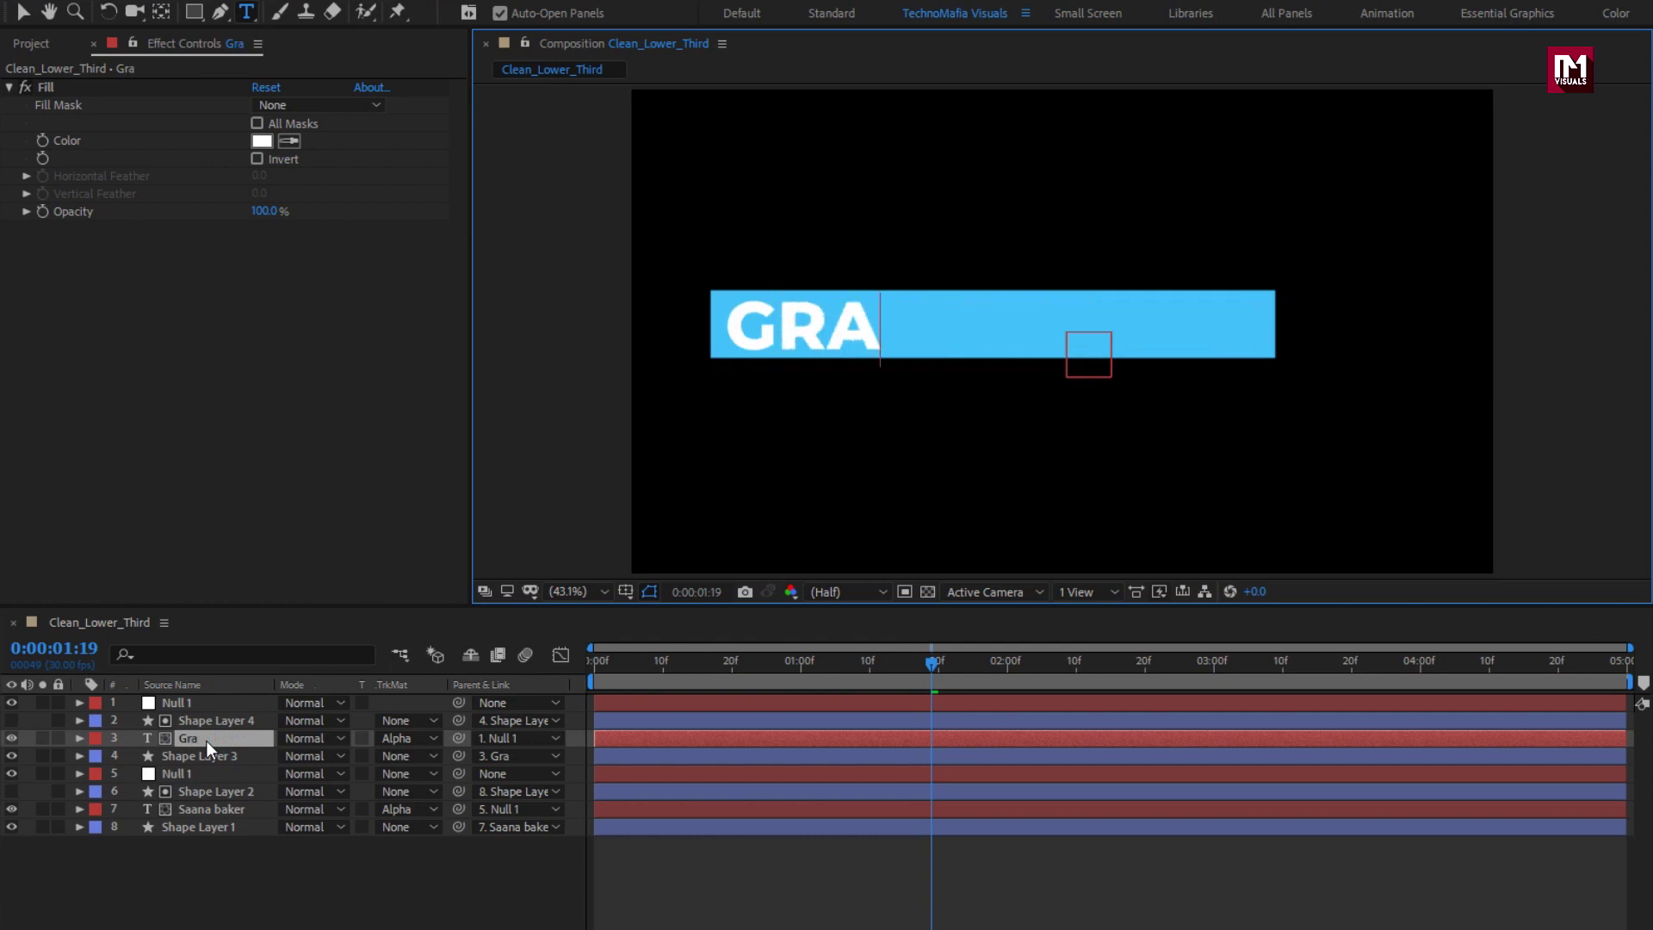
type("phics")
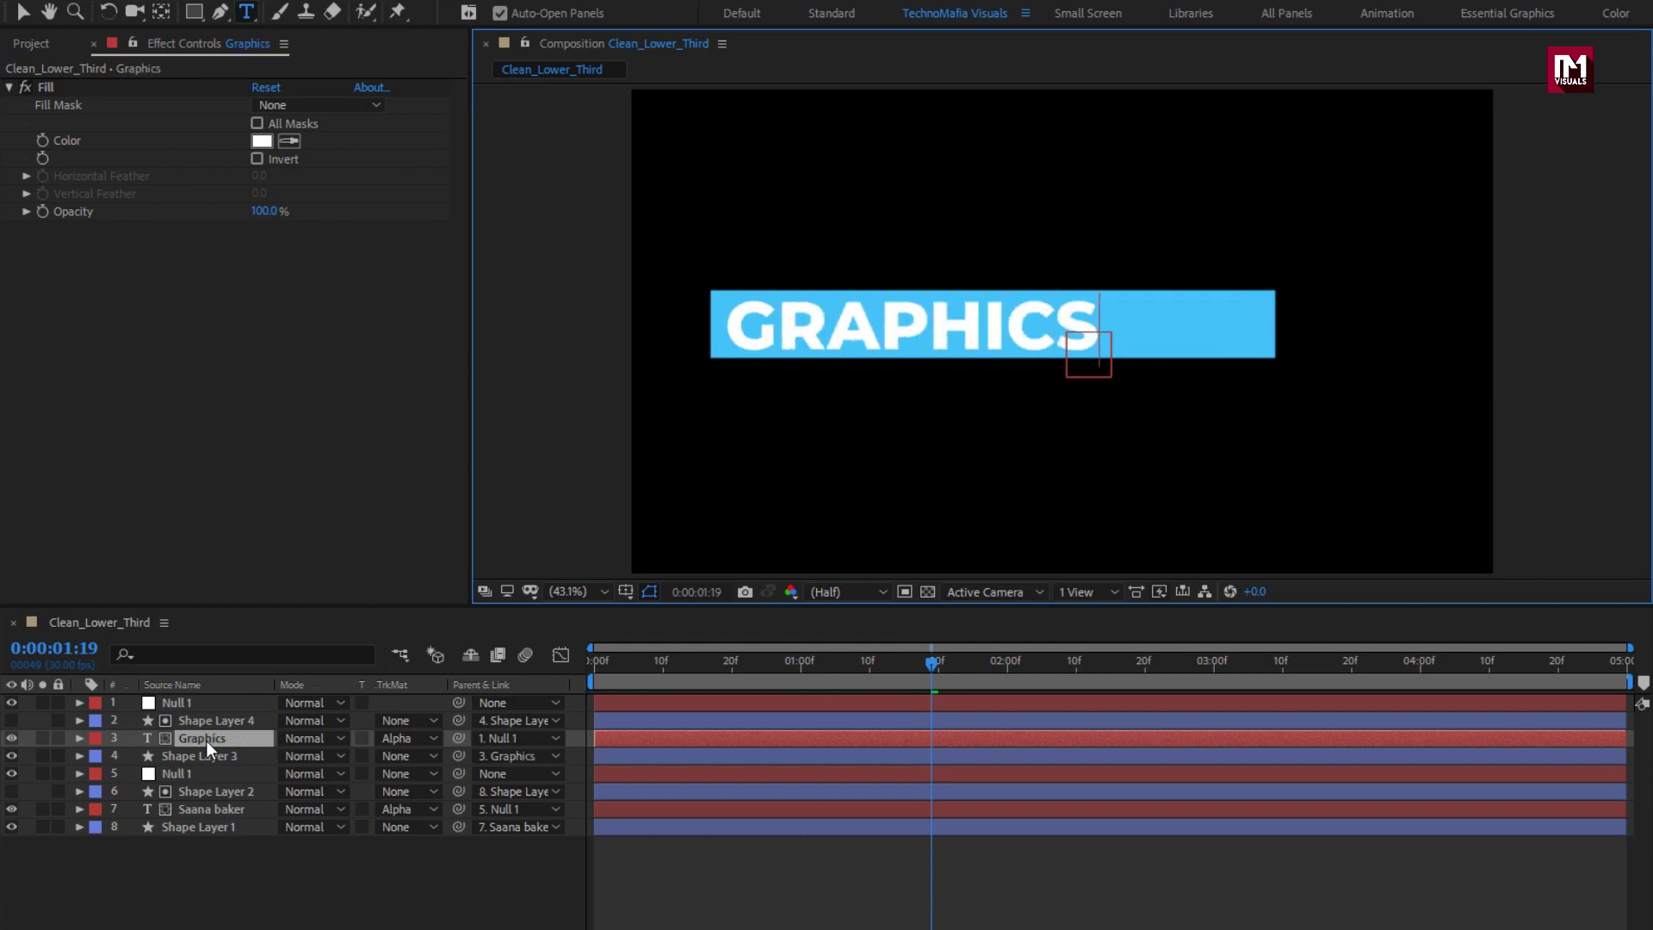
type(" Designer")
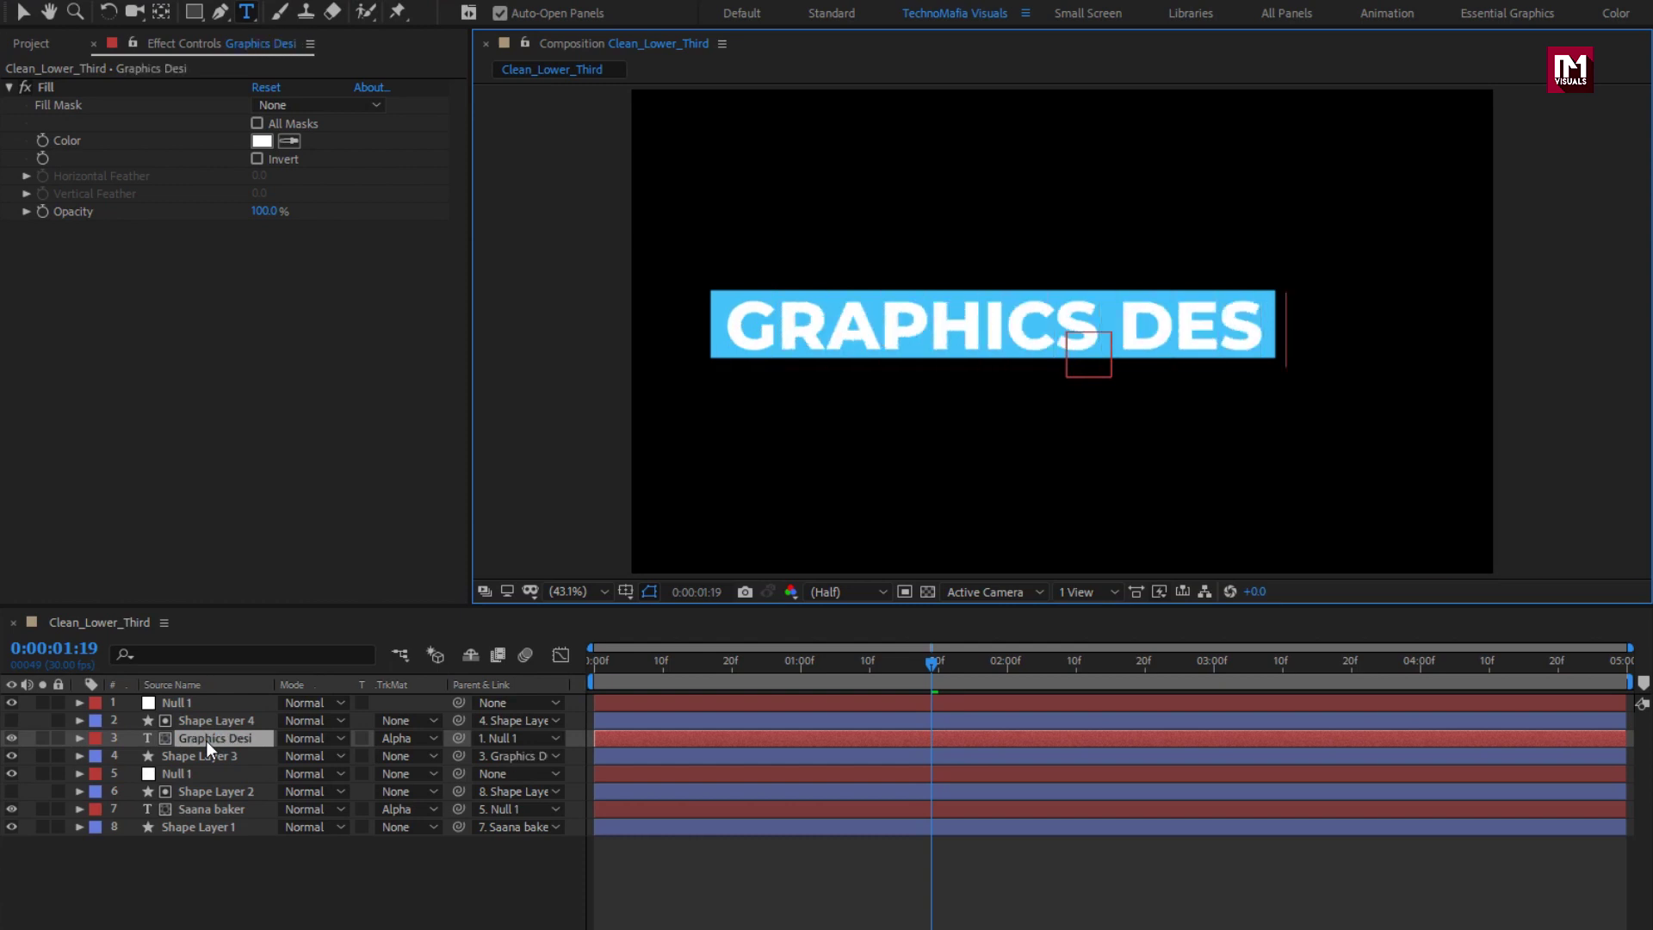
left_click(205, 741)
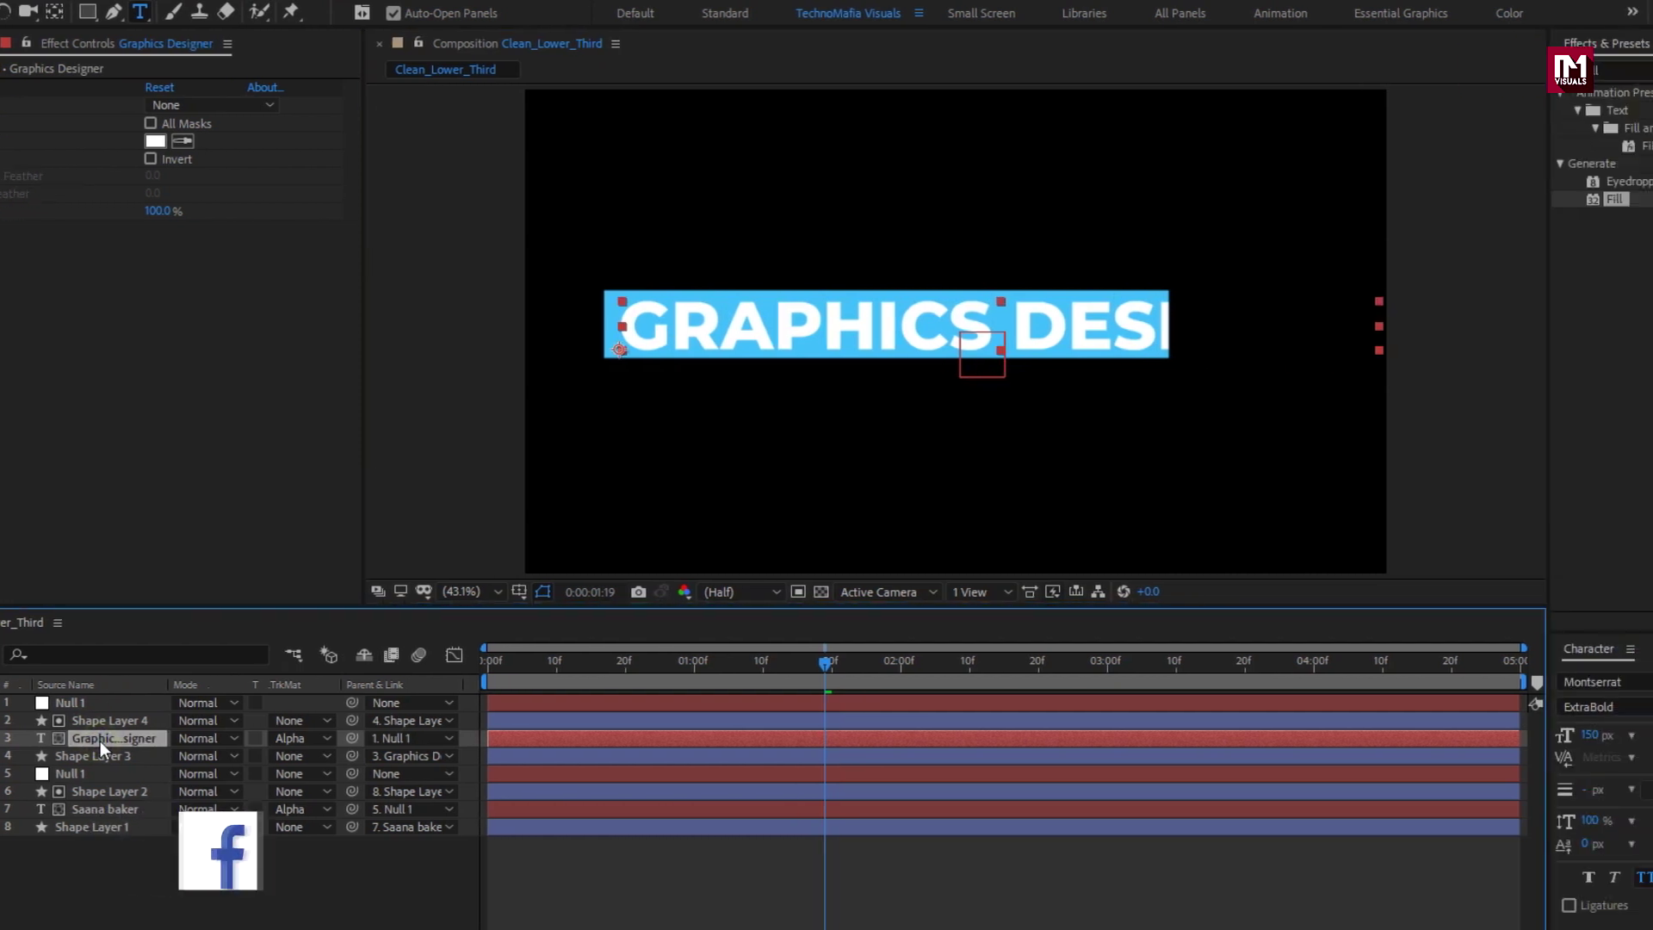
Set the Graphics Designer text to 100 px in Bold weight
left_click(1593, 734)
type("100")
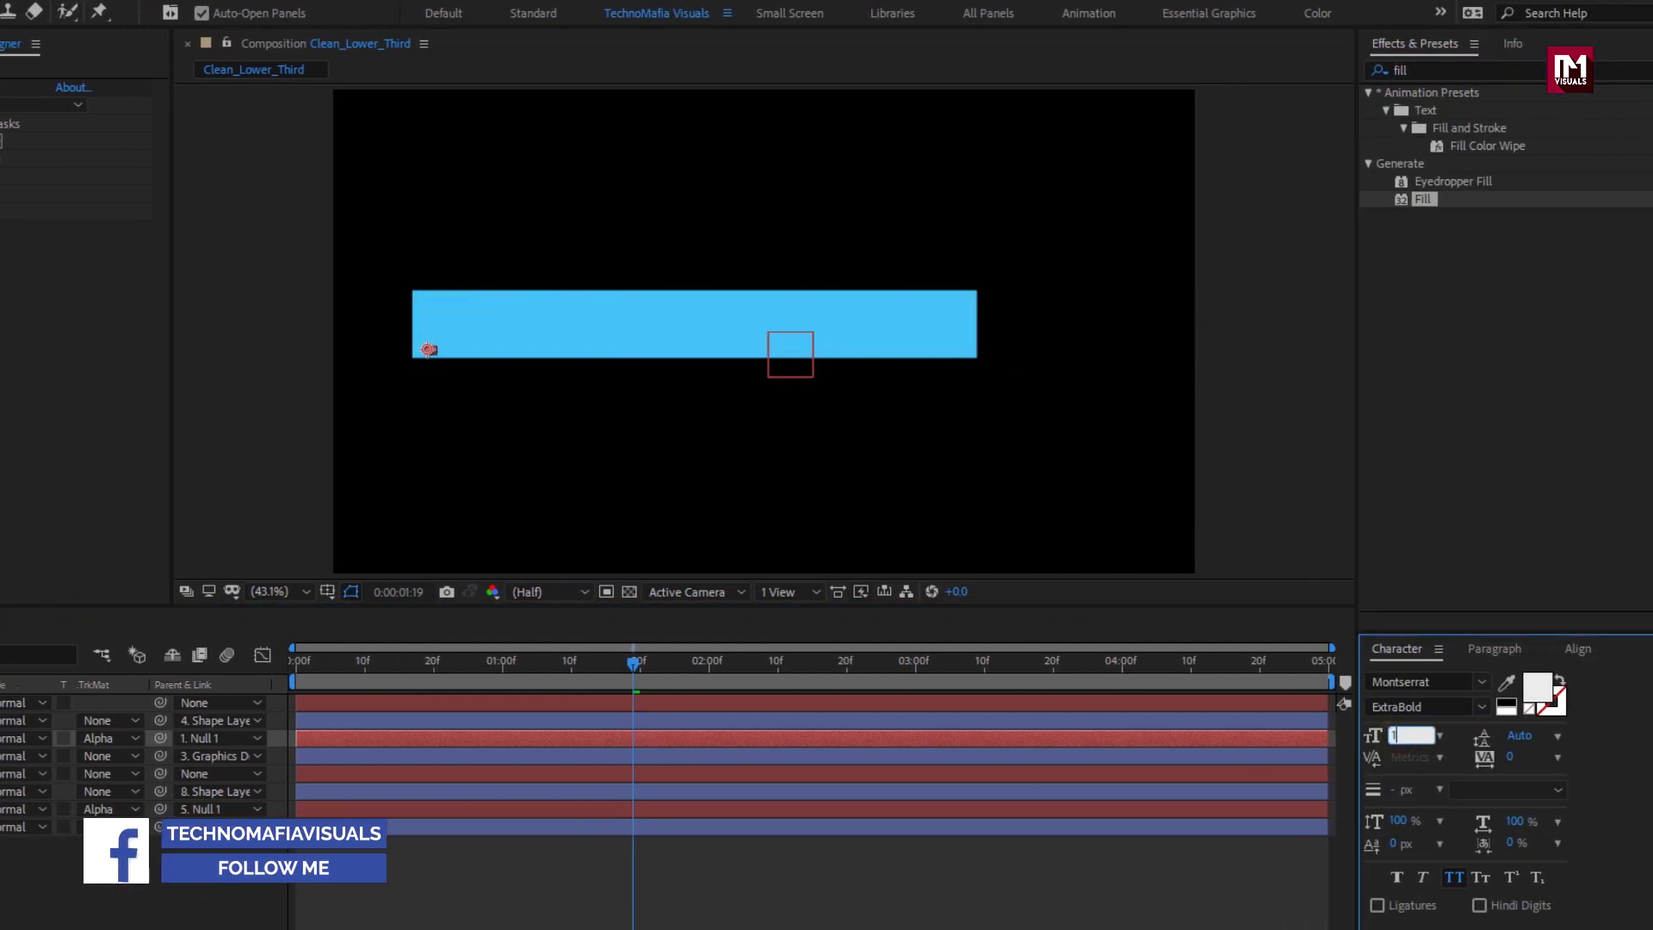
key("Return")
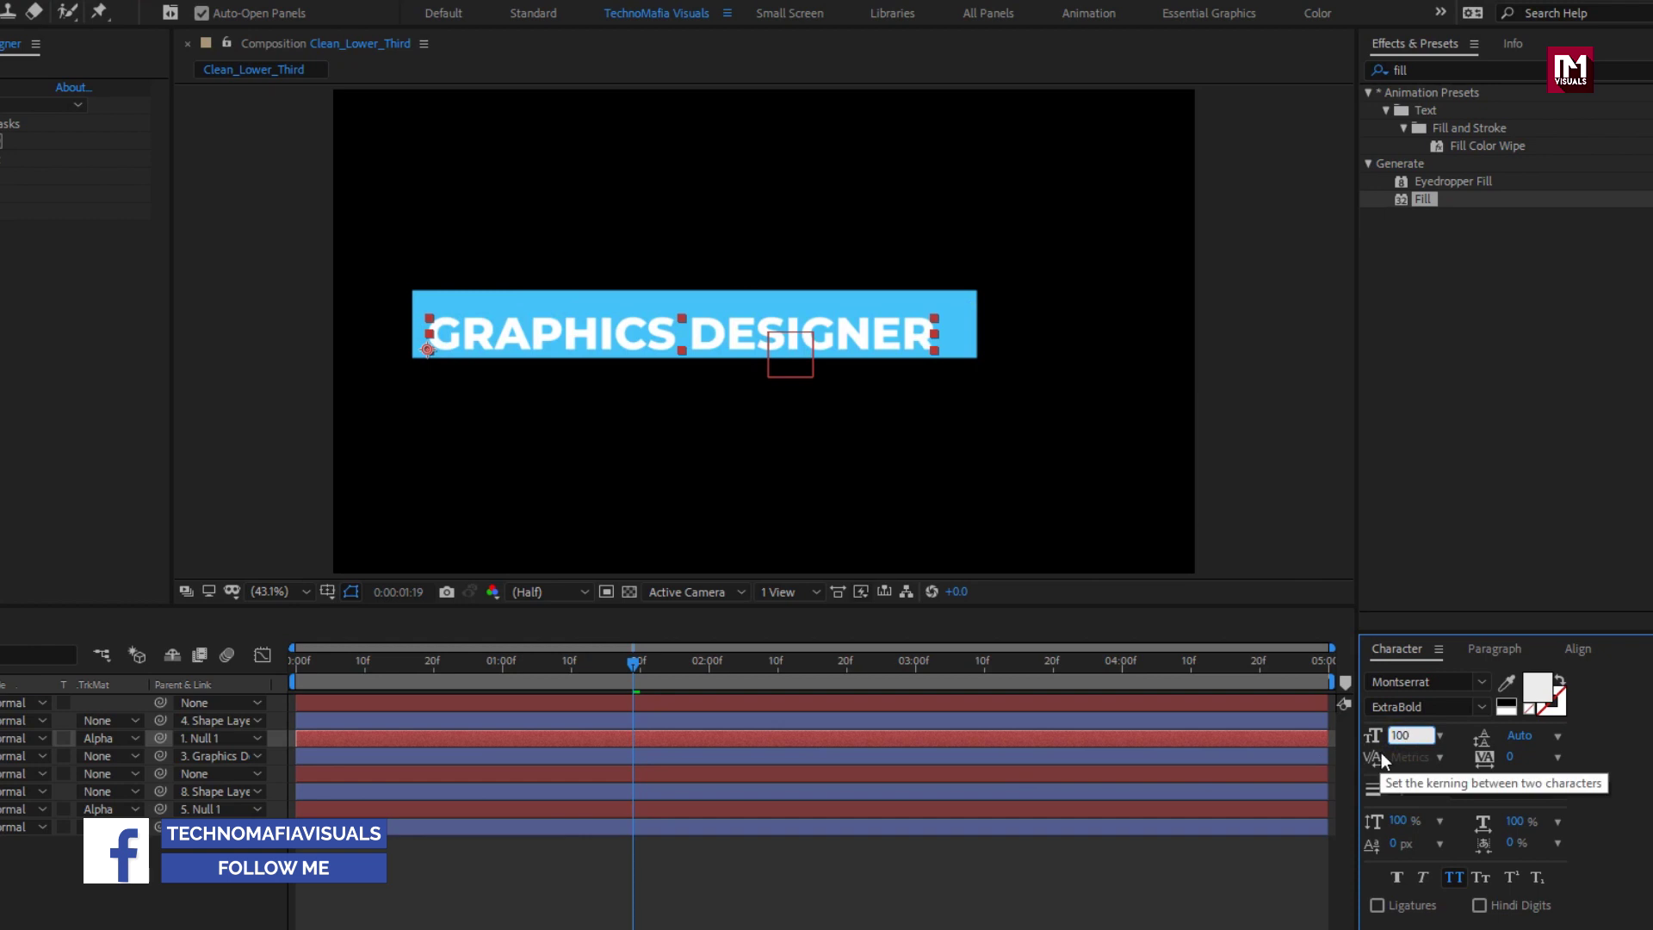
left_click(1481, 706)
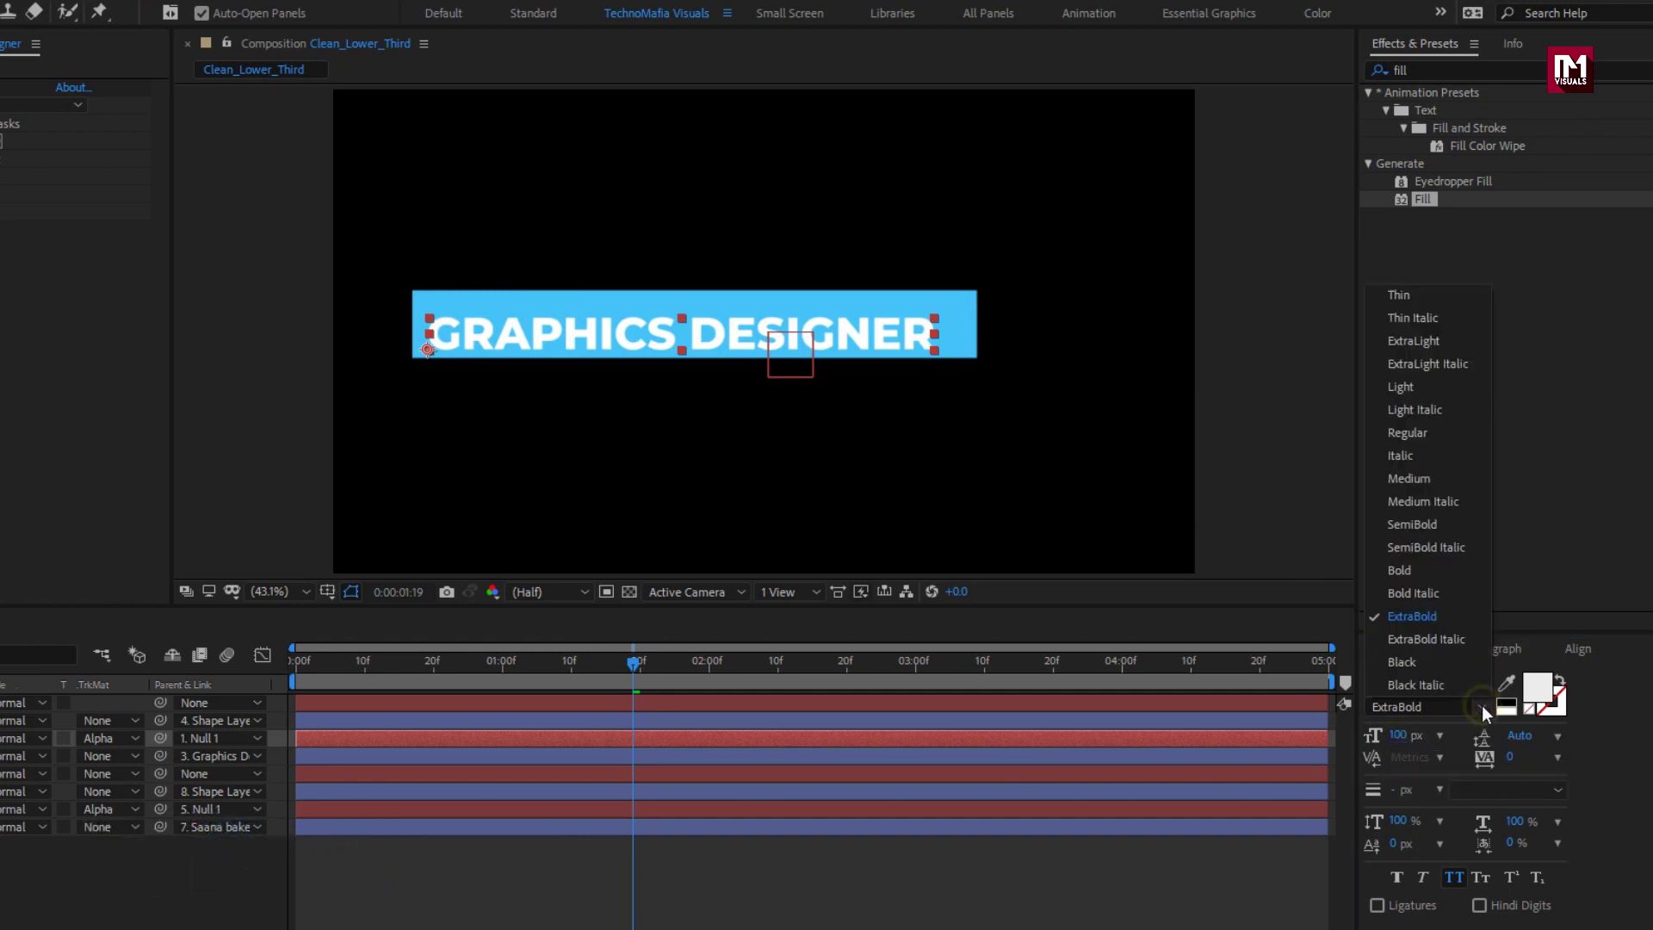
left_click(1407, 570)
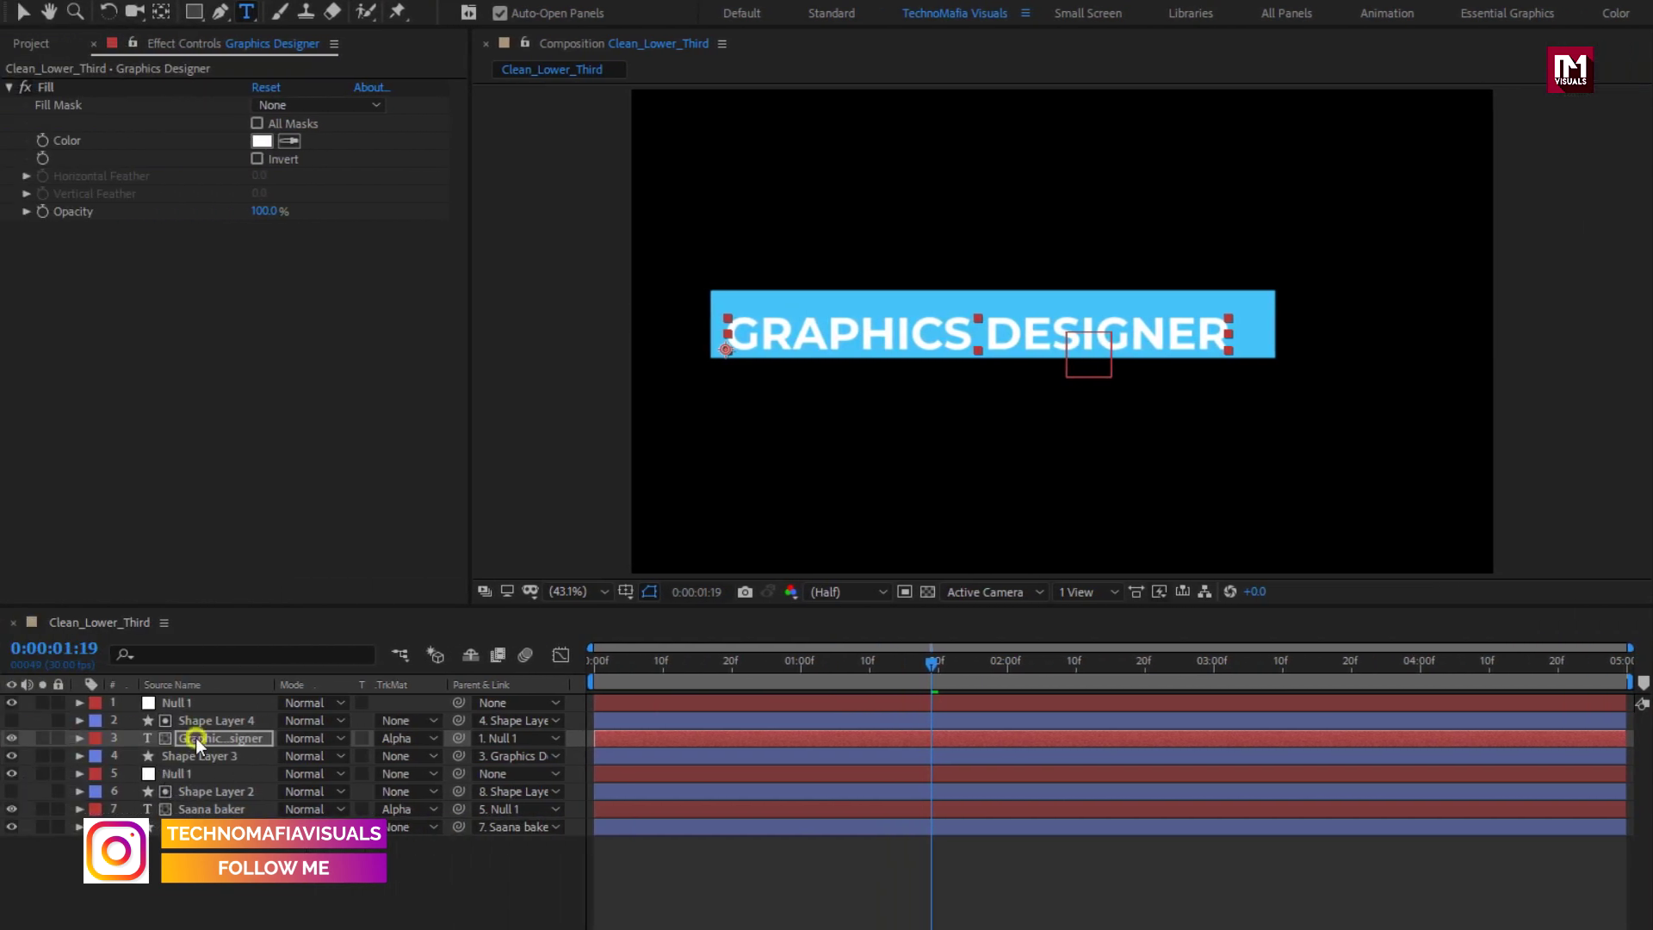
Give the Shape Layer 3 bar a 100 px stroke and a white fill
left_click(195, 758)
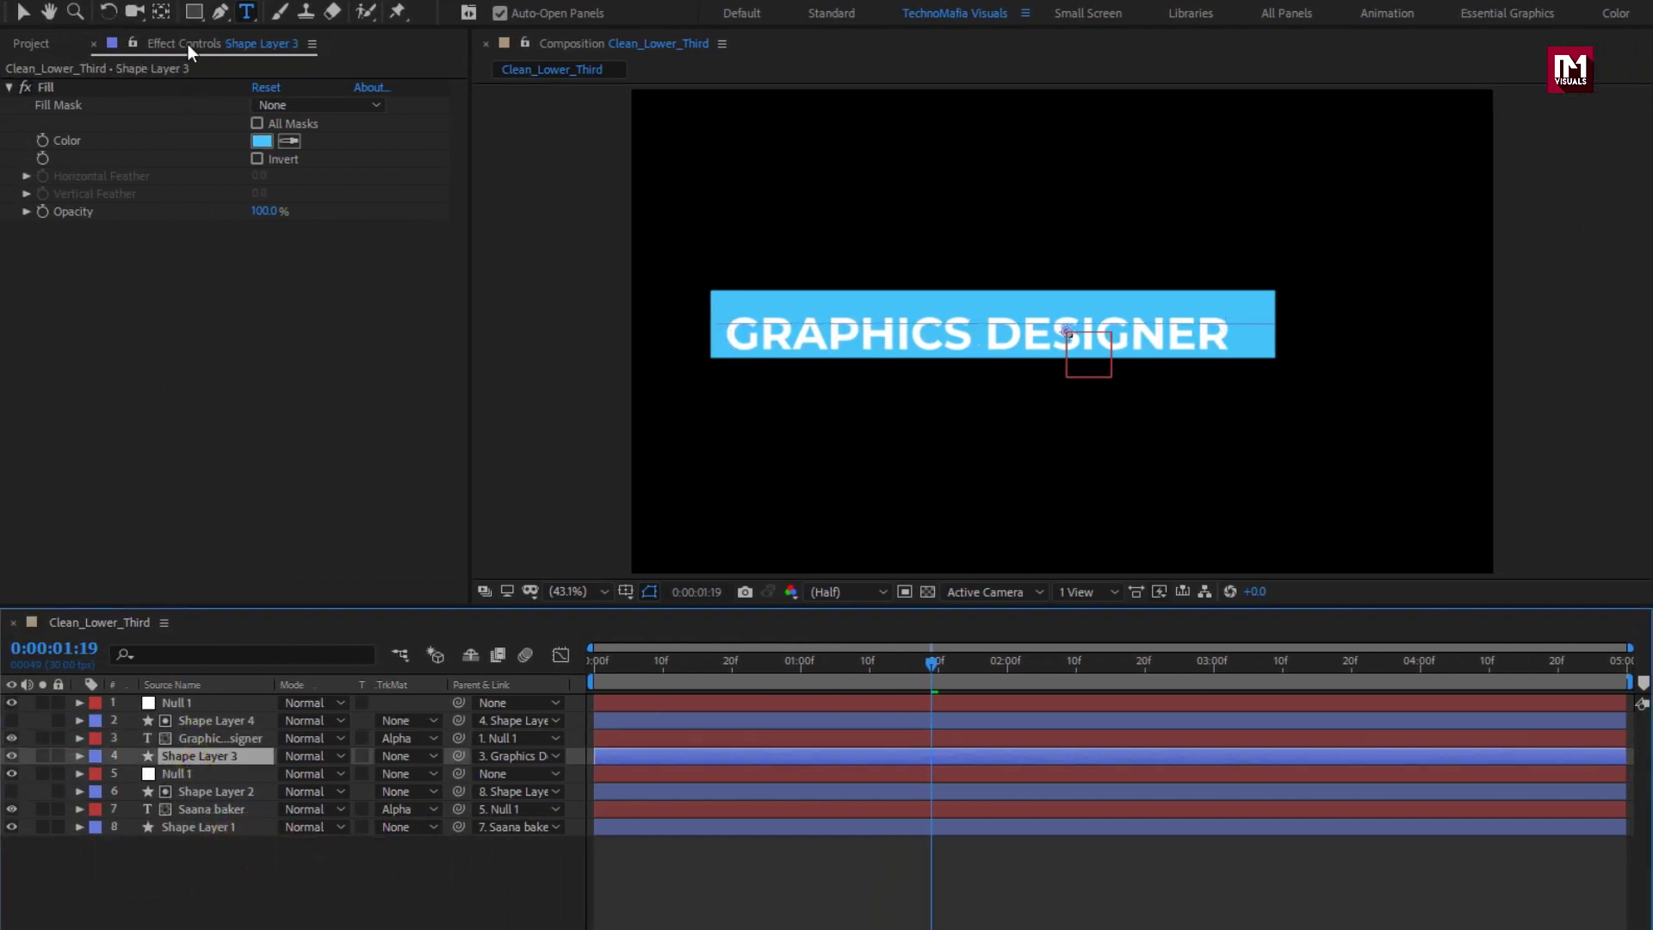
left_click(189, 15)
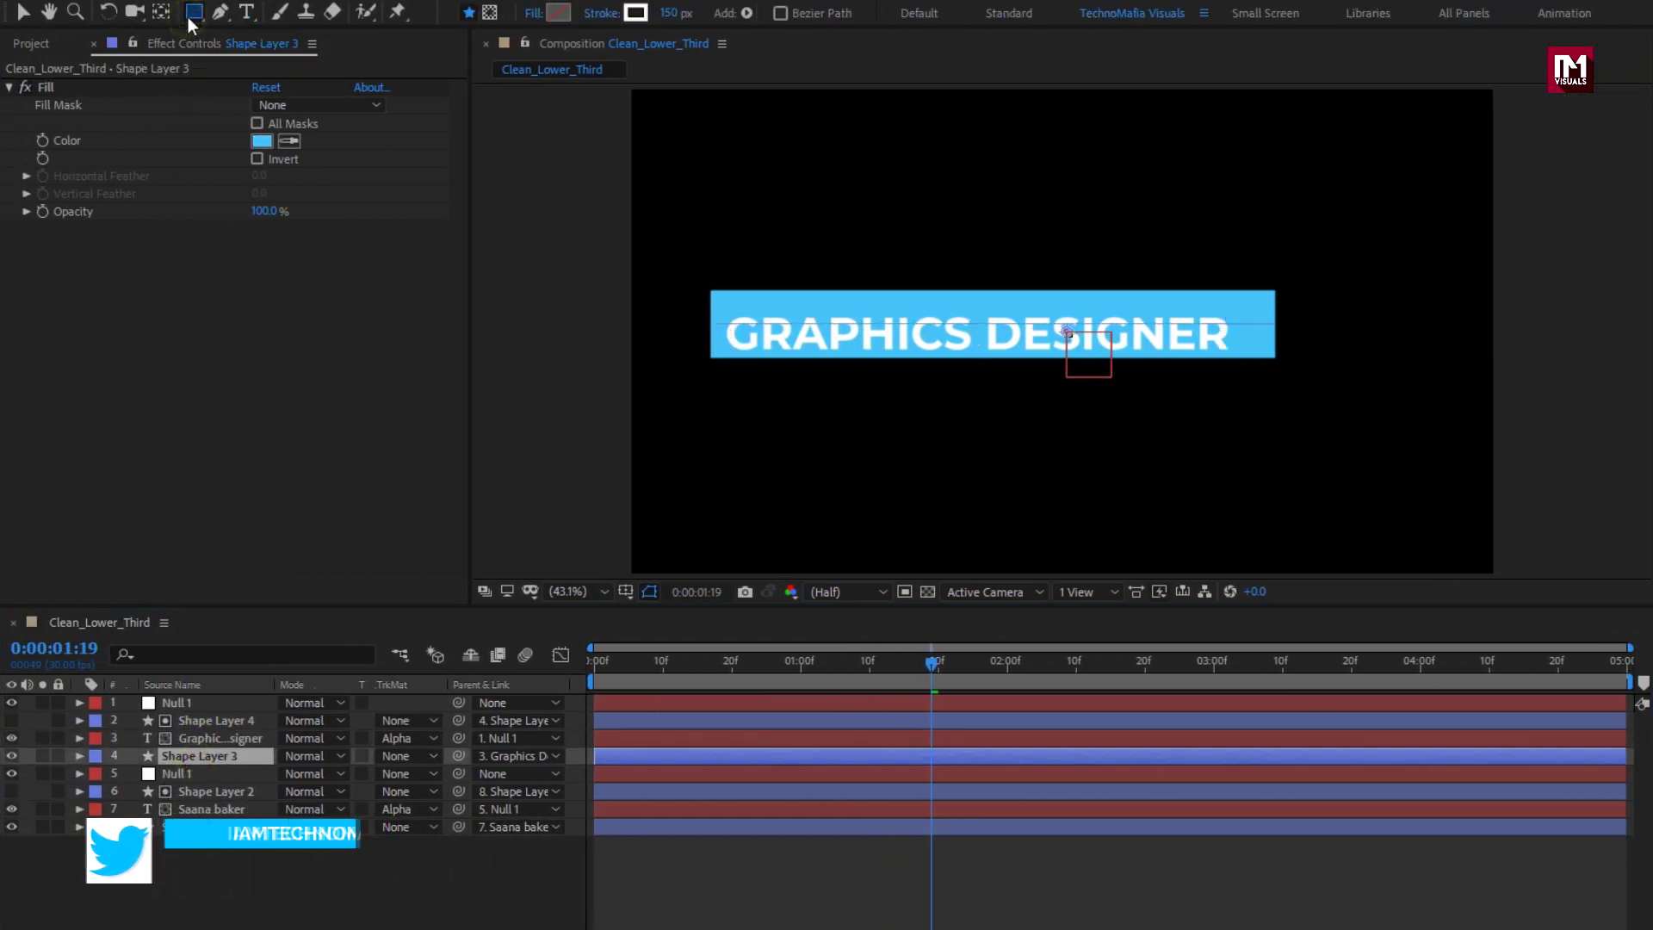
left_click(667, 14)
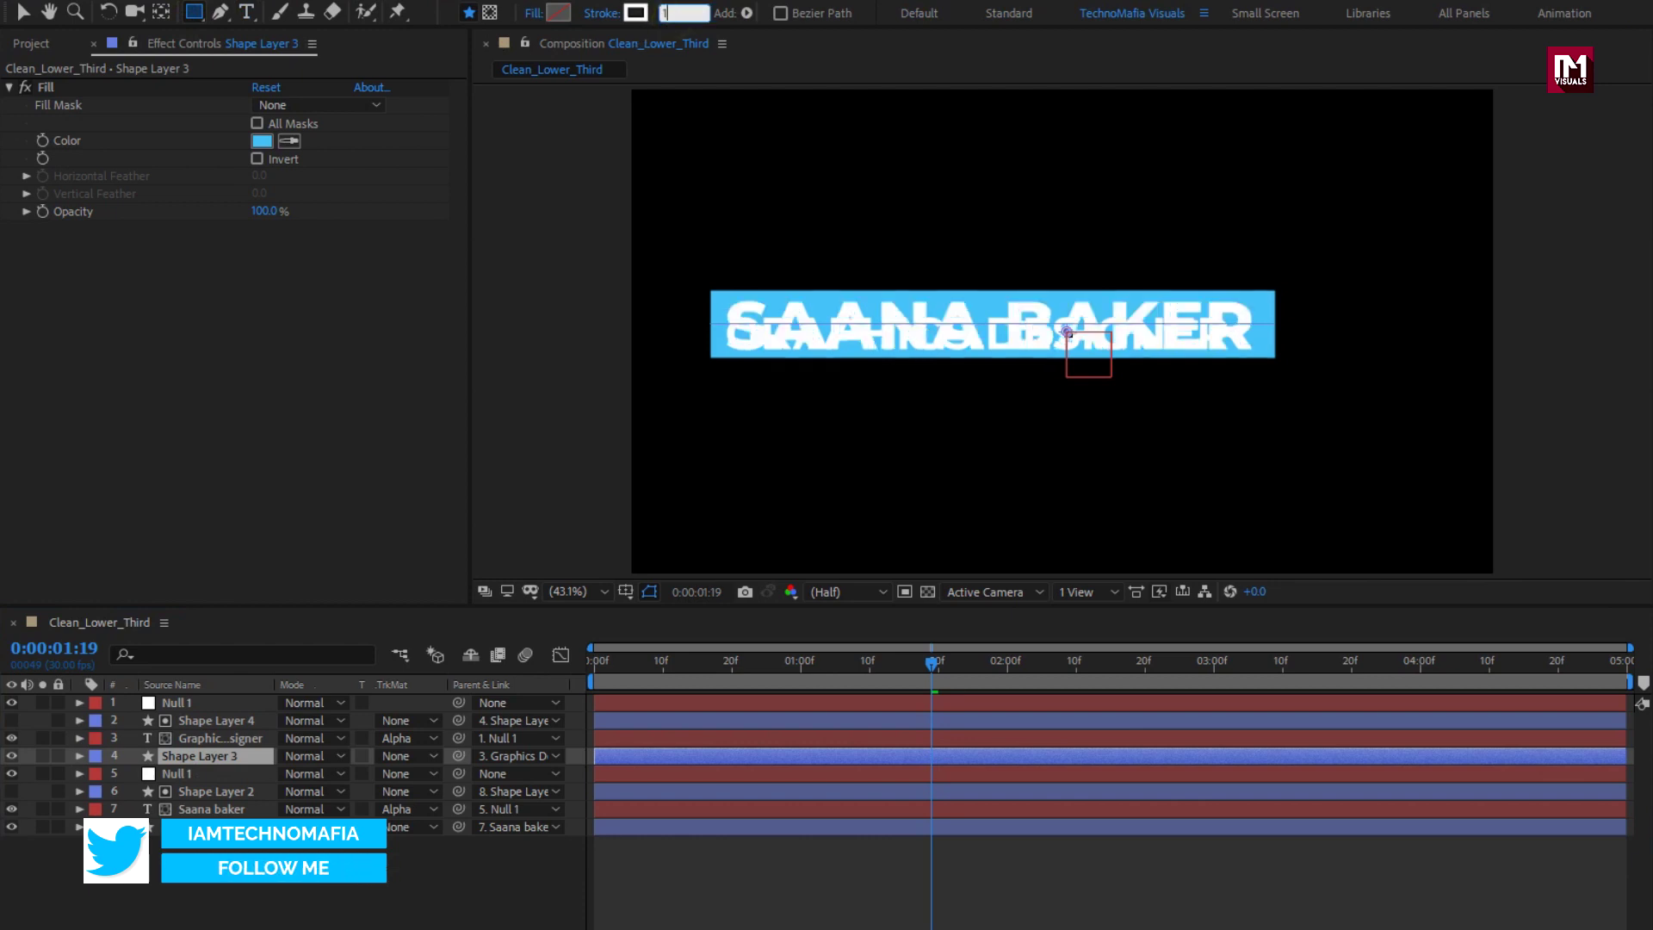
type("100")
key("Return")
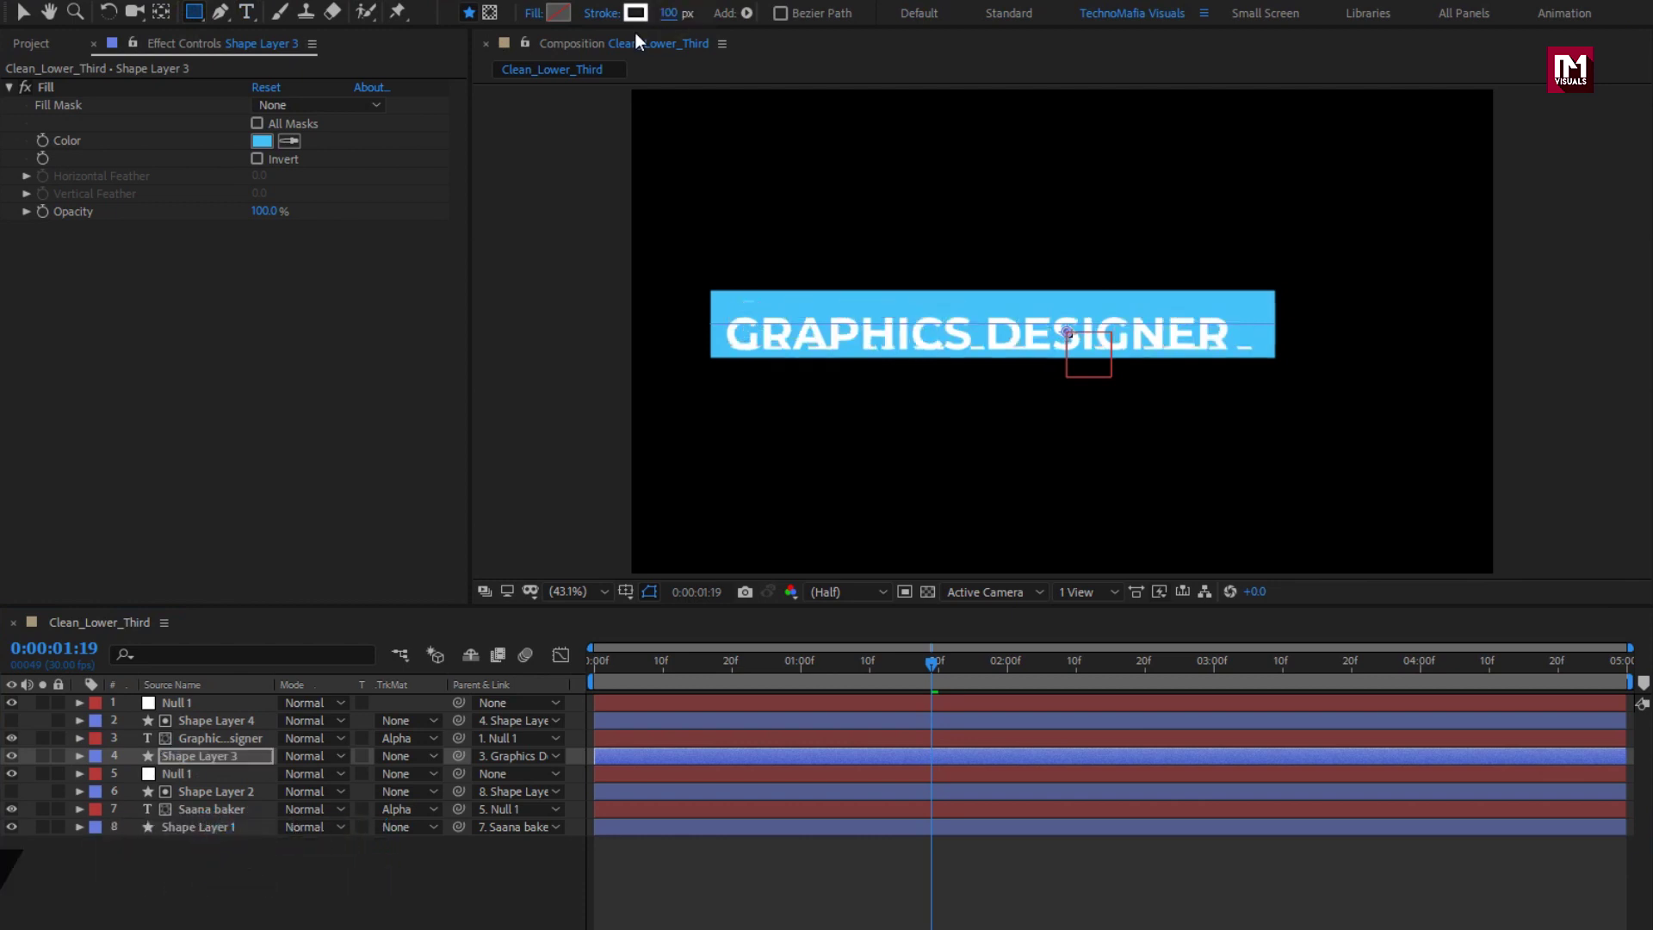
left_click(220, 756)
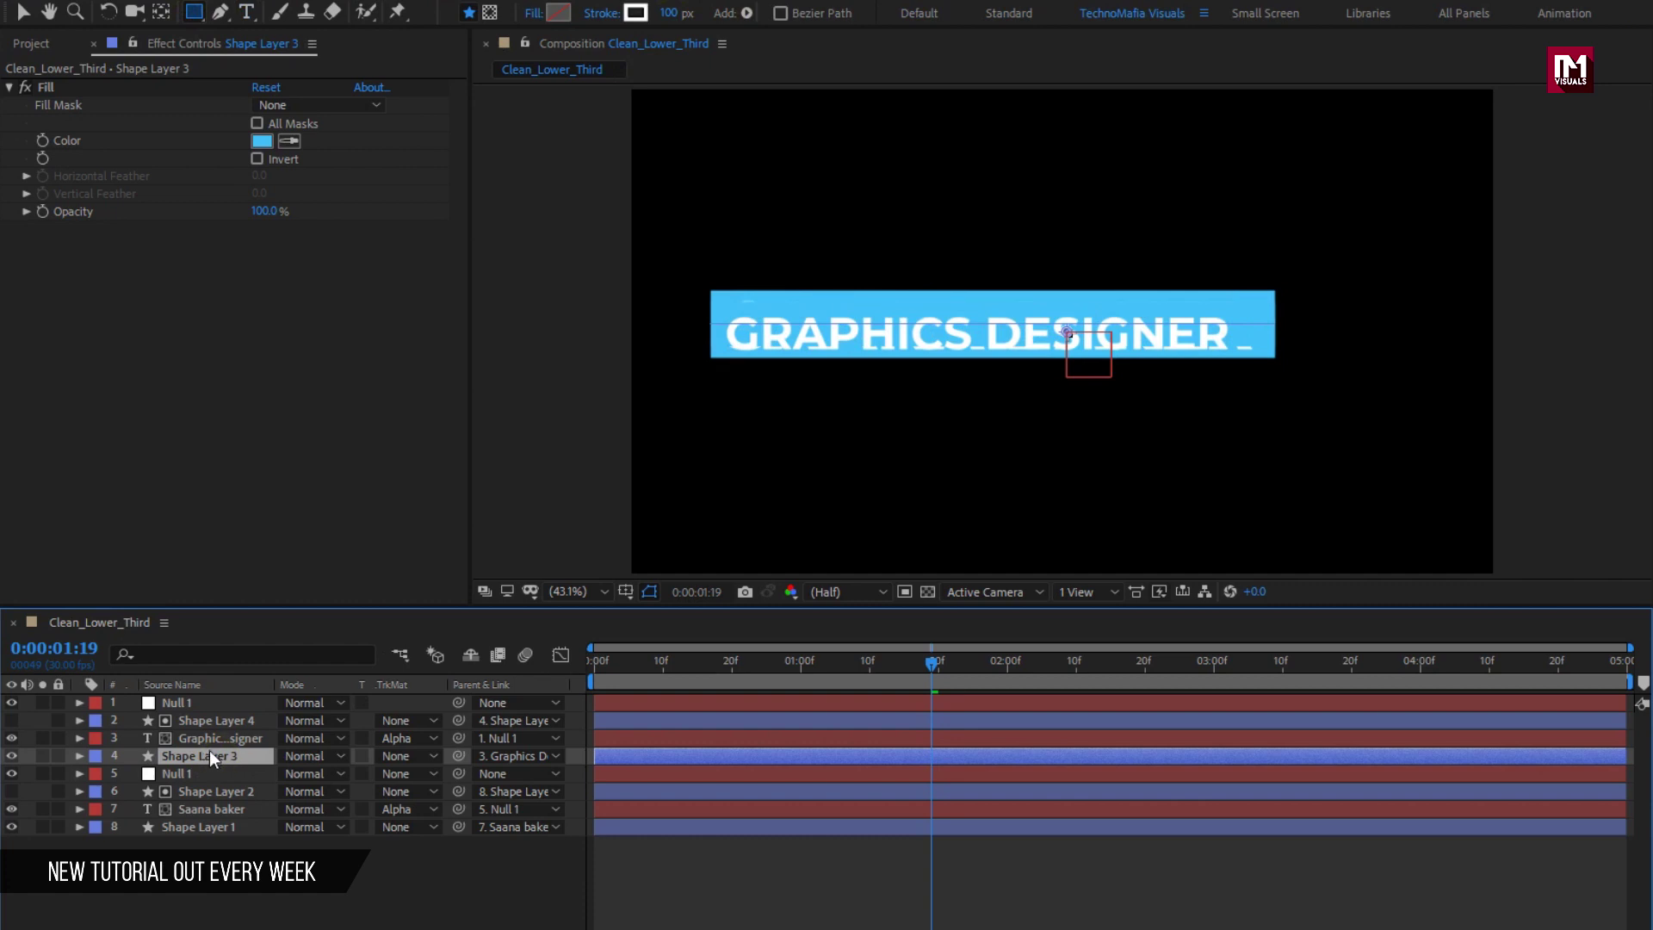
left_click(259, 145)
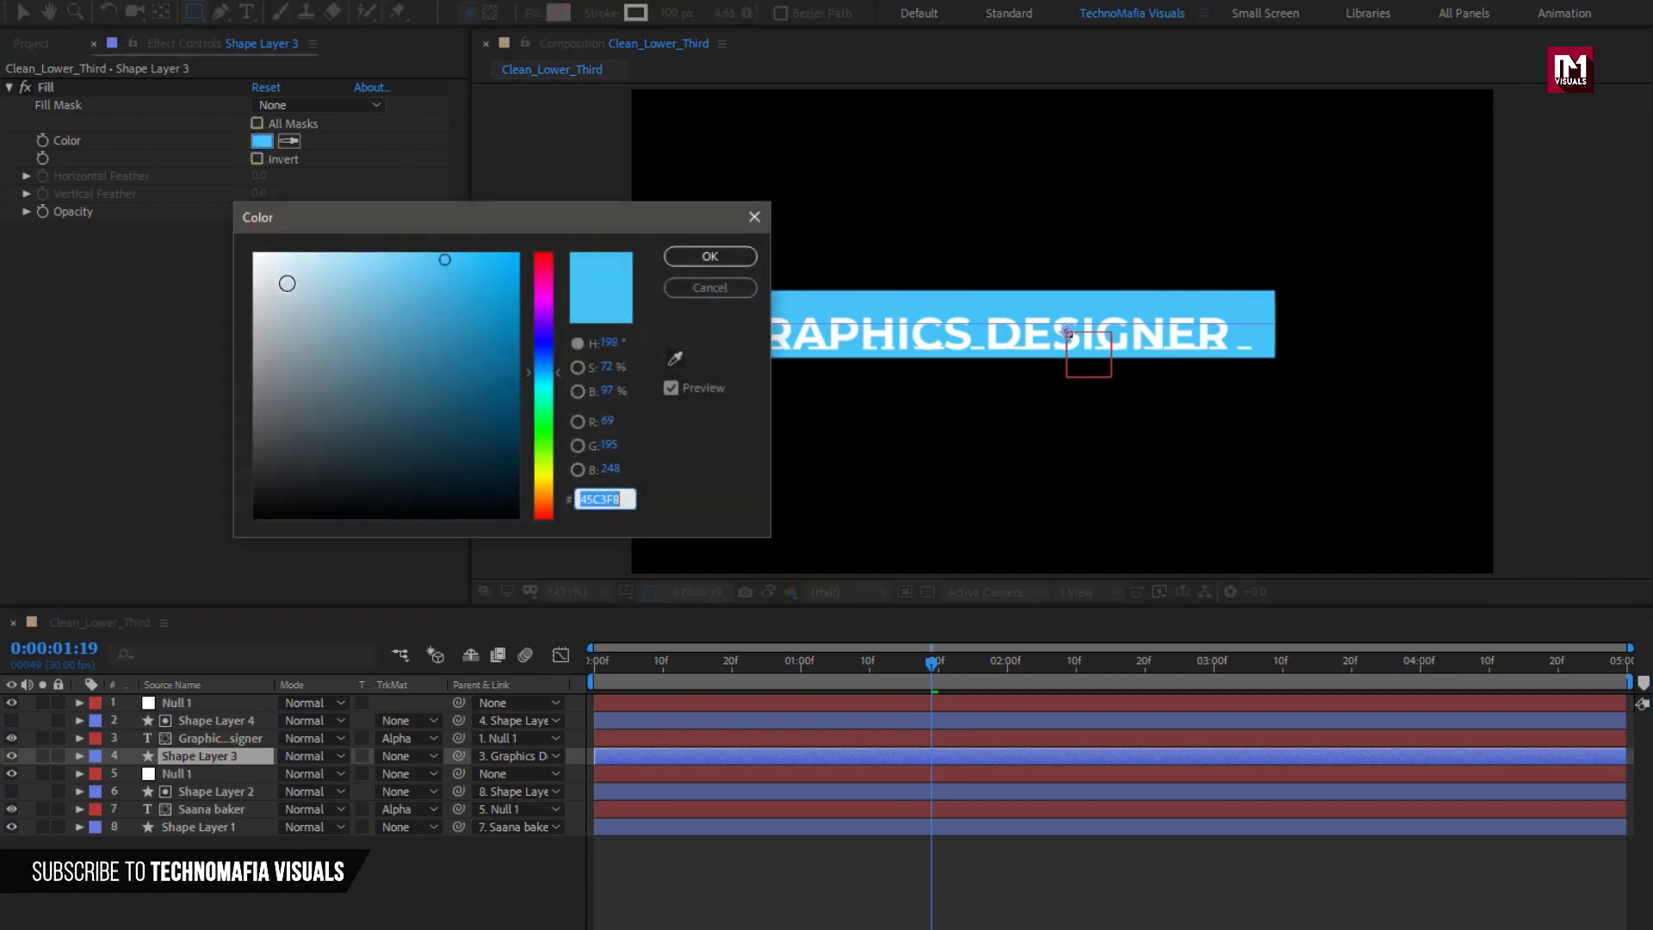
left_click_drag(284, 276, 172, 206)
left_click(690, 257)
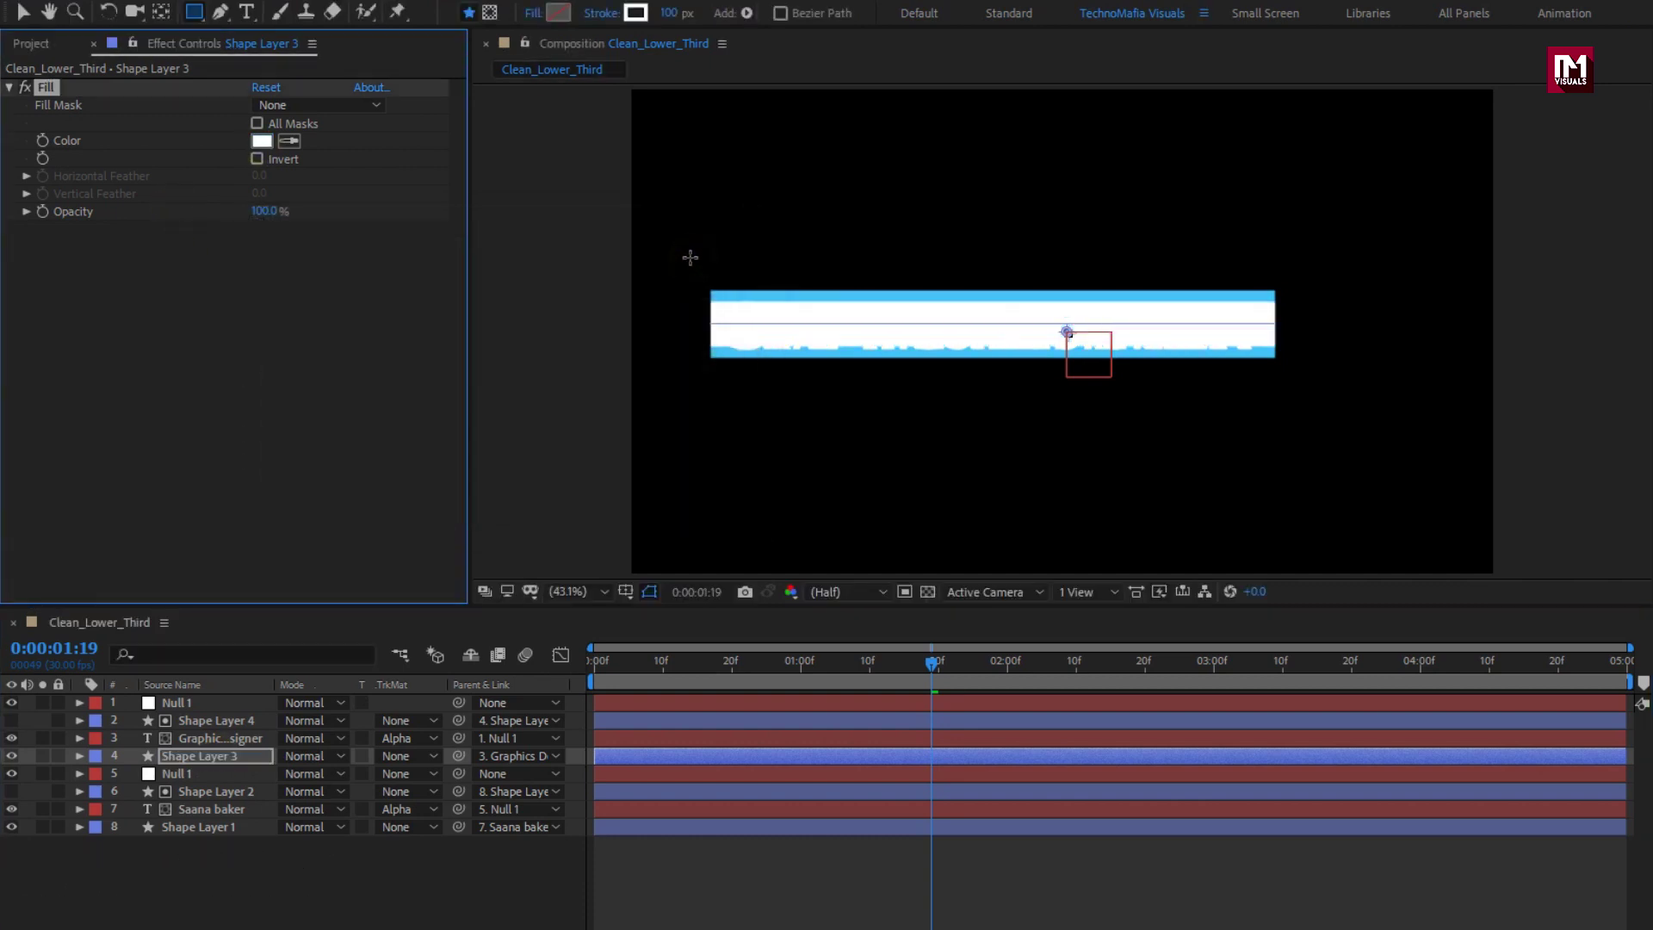
Colour the GRAPHICS DESIGNER text light blue #45C3F8, sampled from the blue bar
left_click(205, 737)
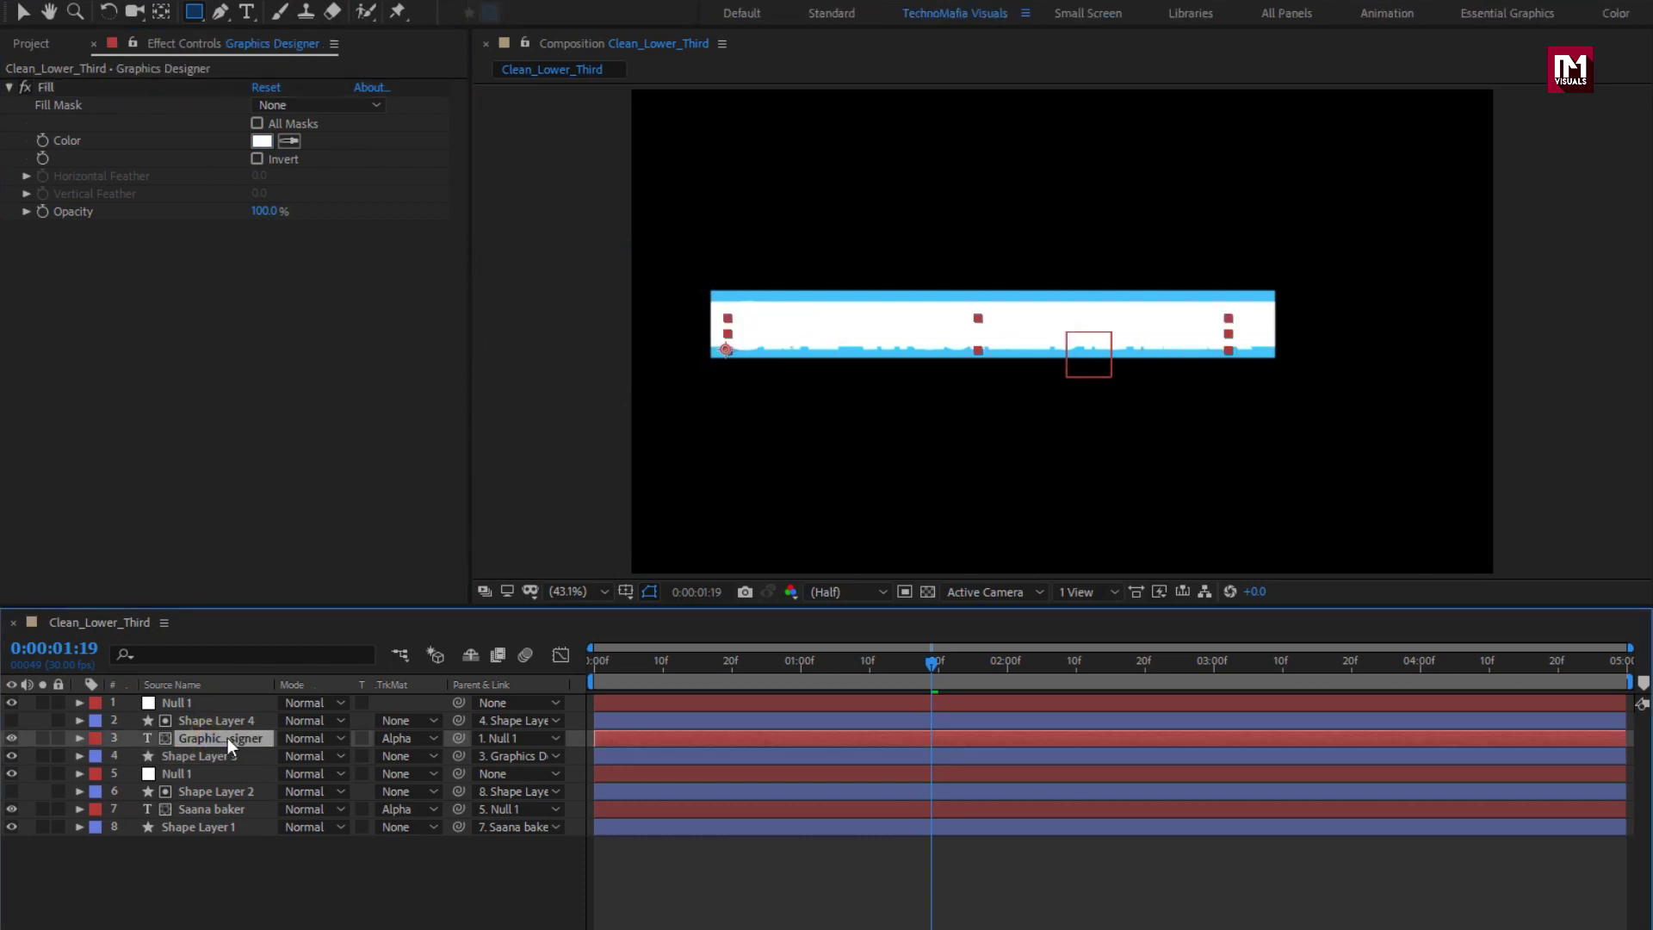
left_click(261, 141)
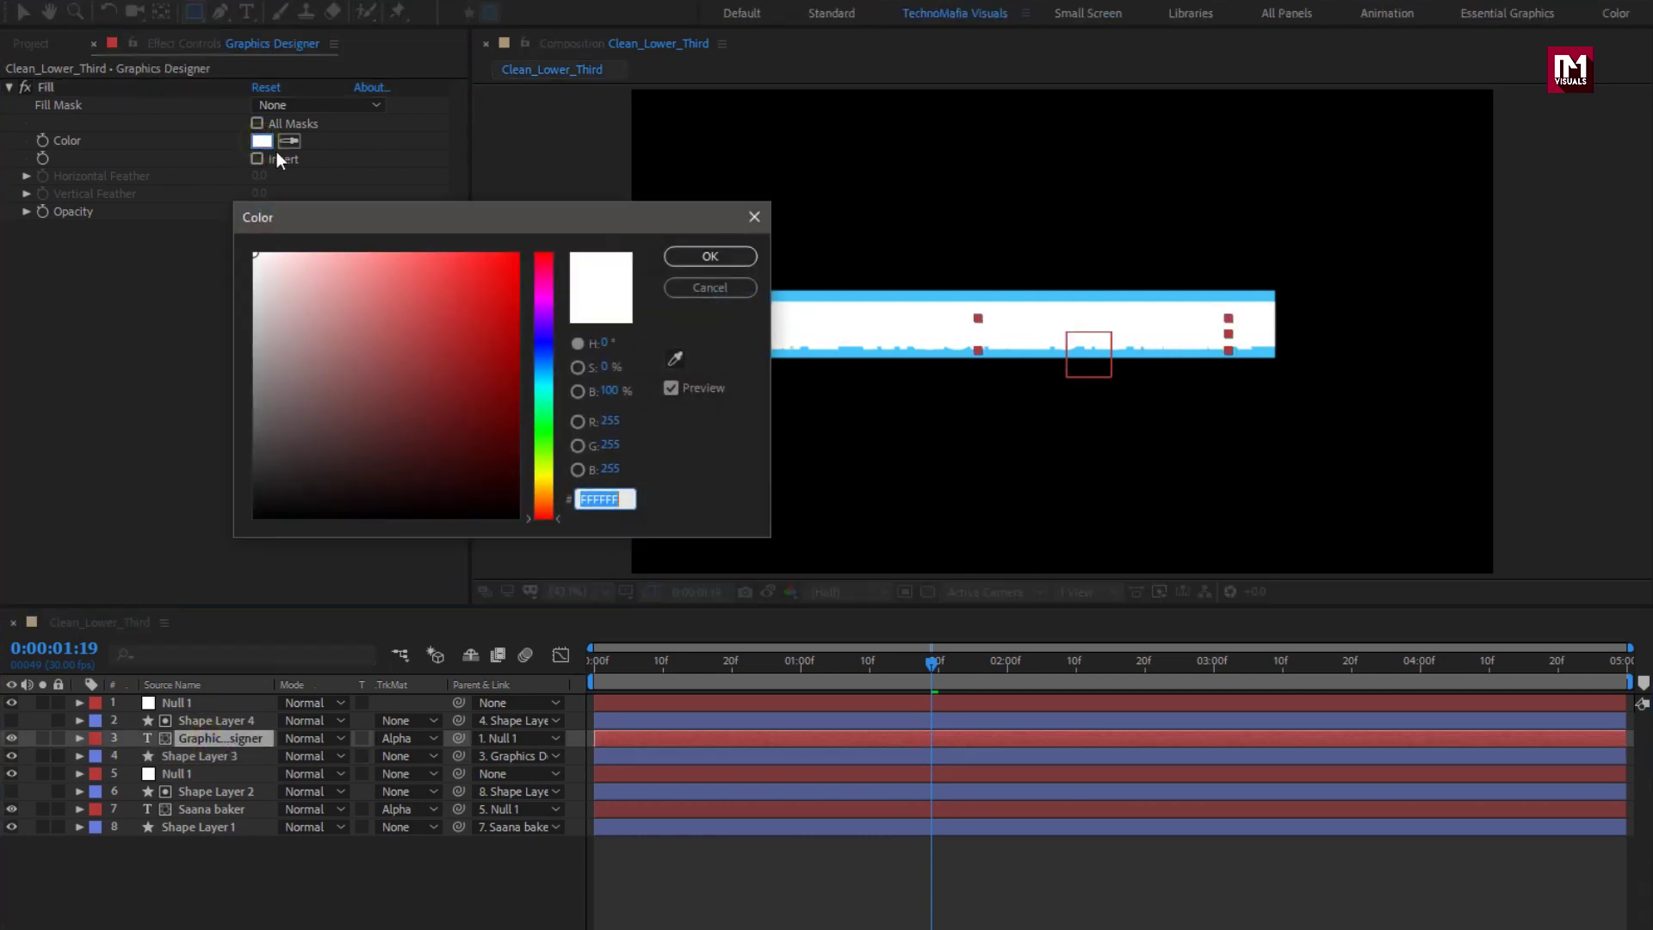
left_click(670, 357)
left_click(793, 298)
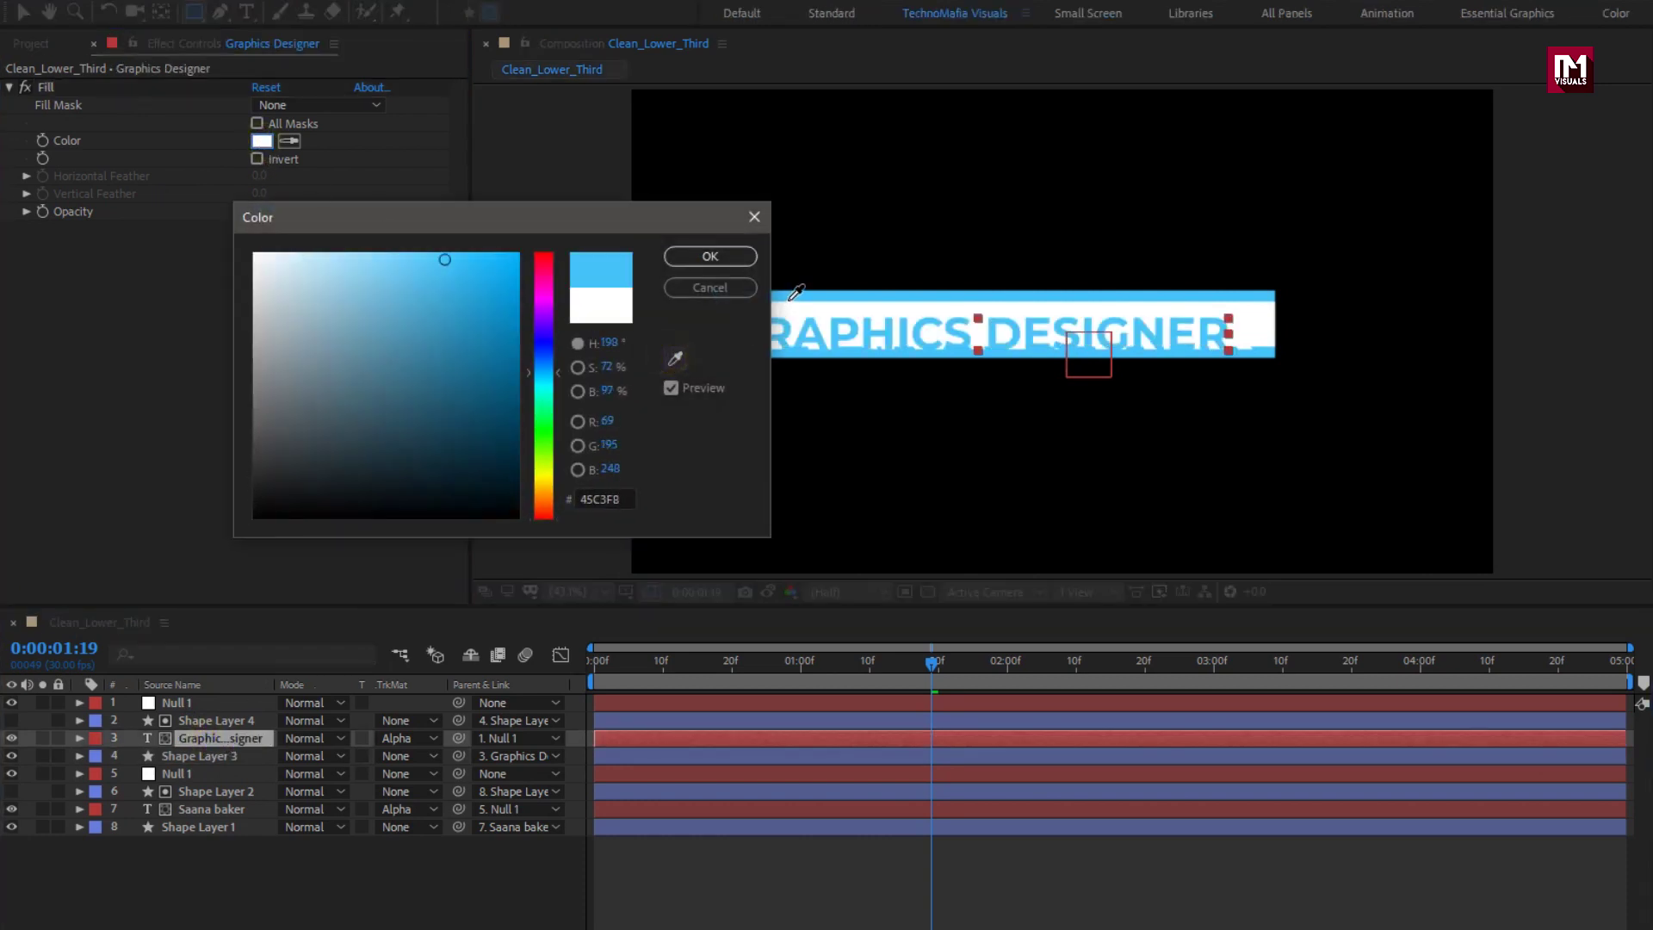
left_click(685, 256)
Lower Null 1's 2:10 Position keyframe to about 1183, 688
key("p")
left_click(199, 741)
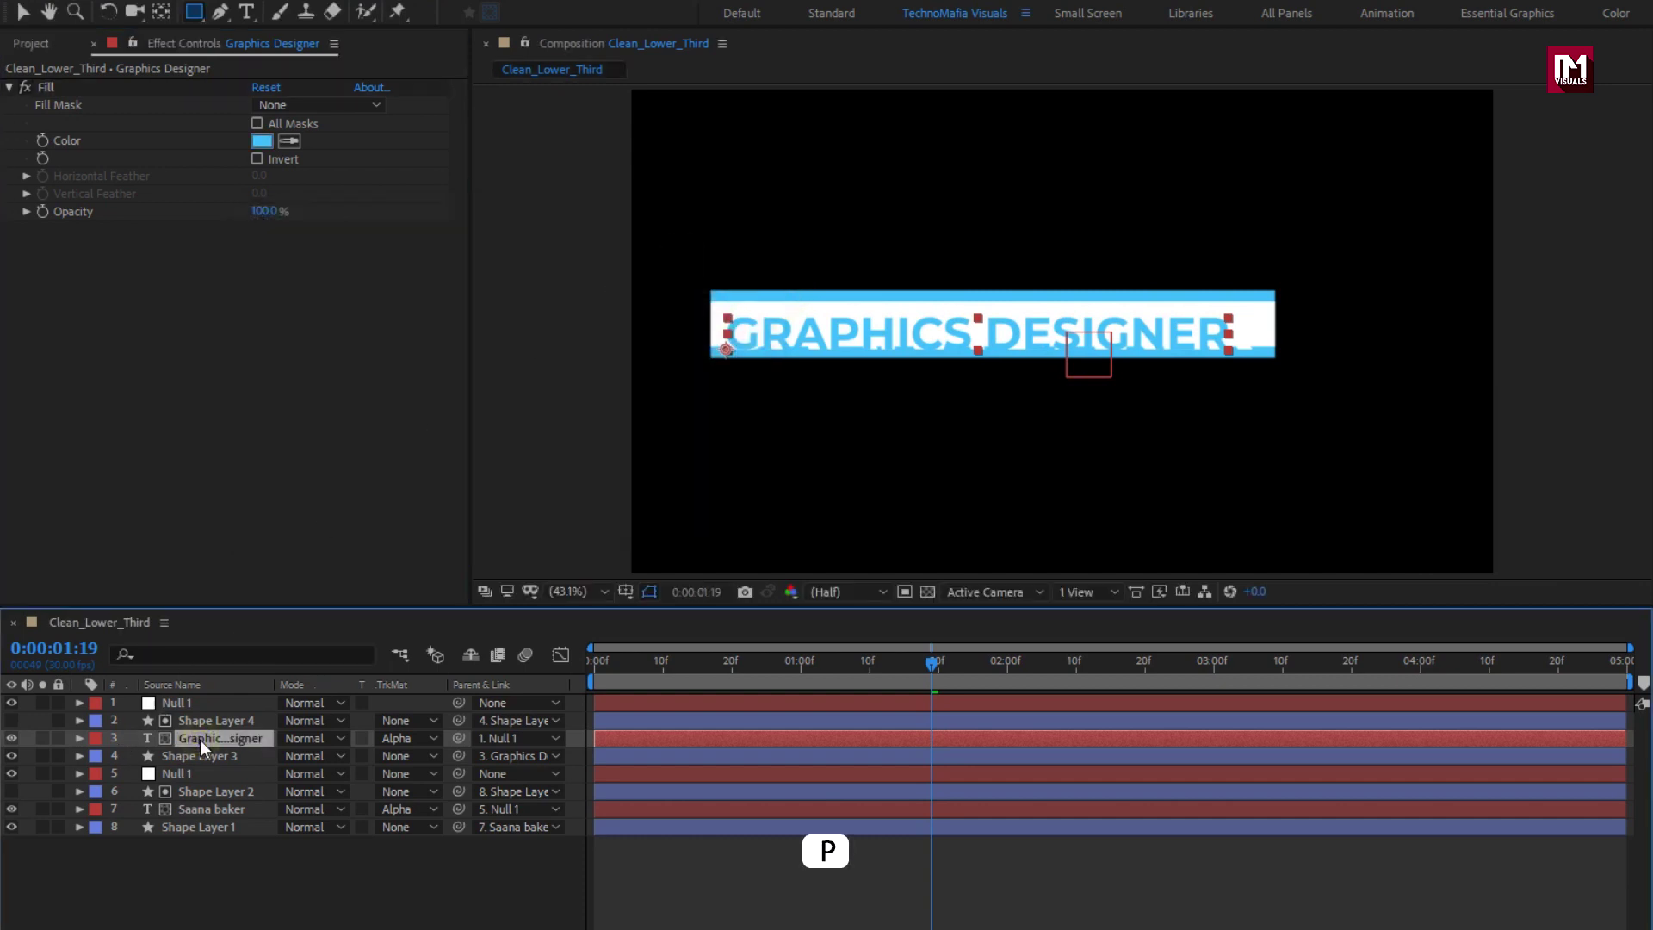
left_click(189, 704)
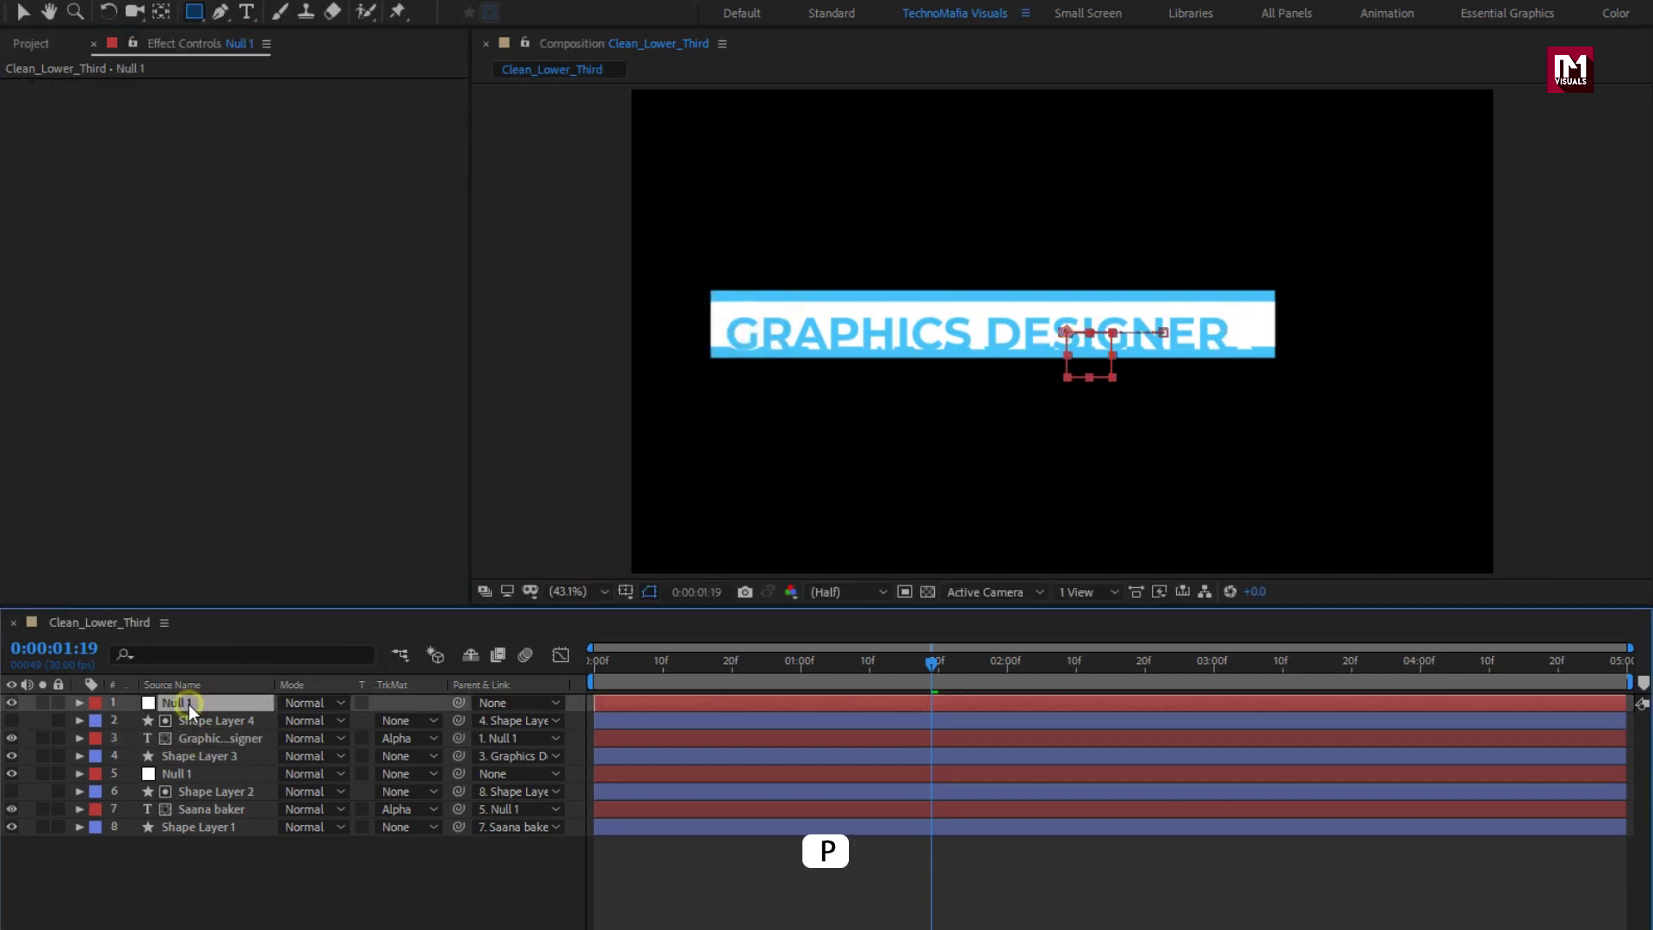
key("p")
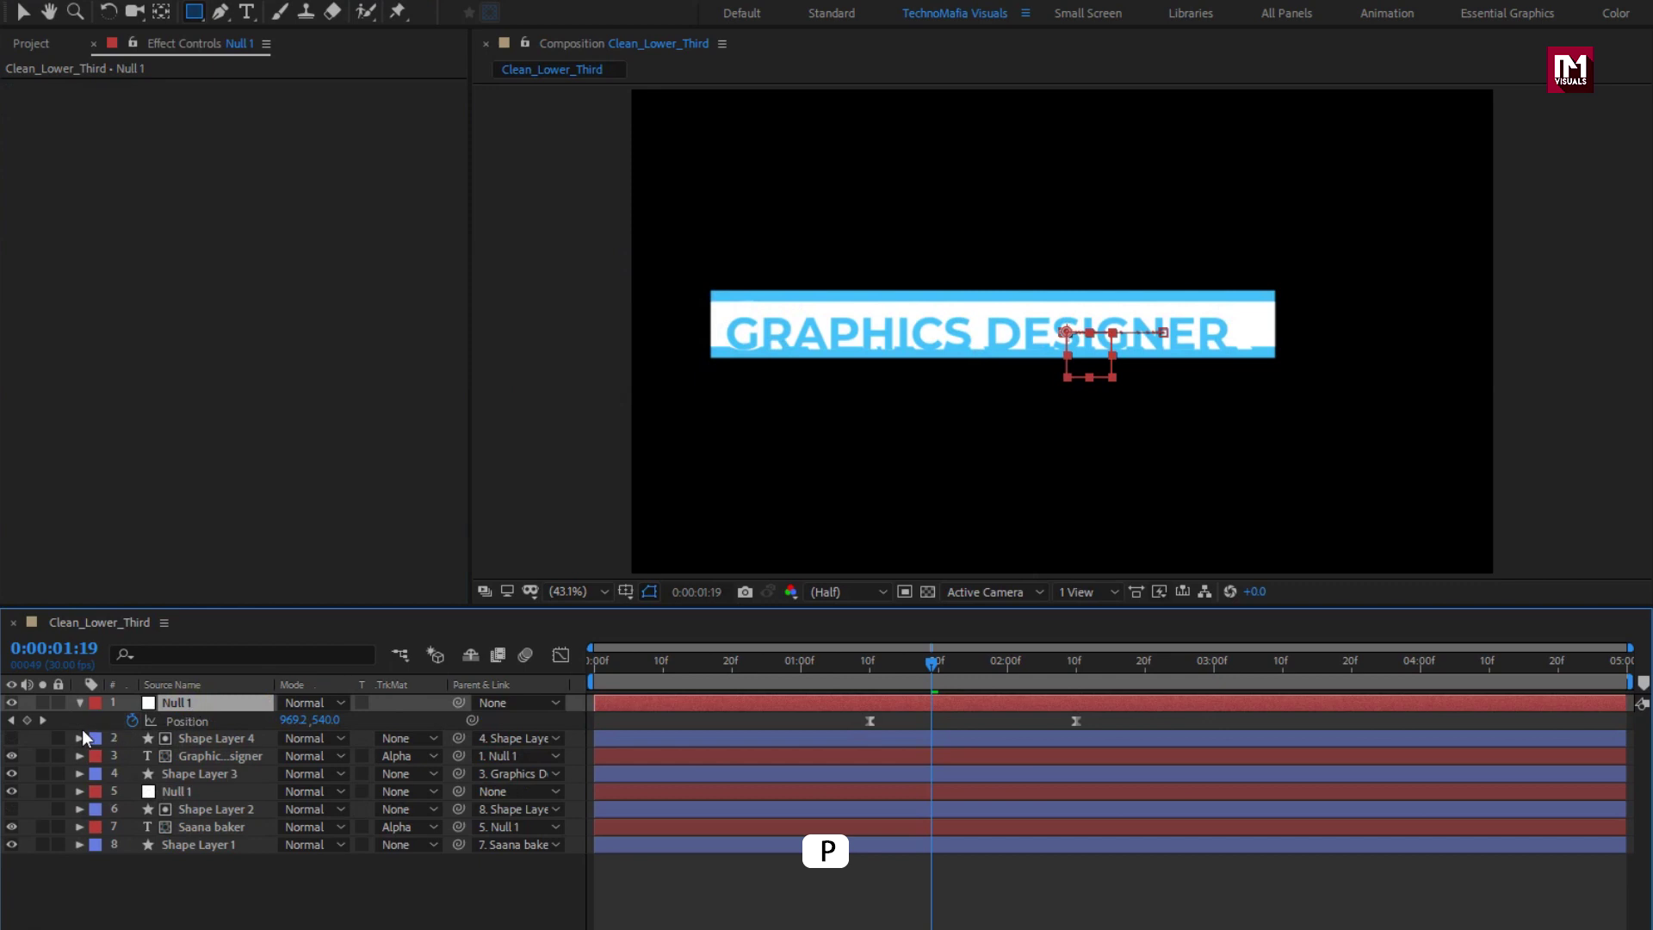
left_click(1073, 664)
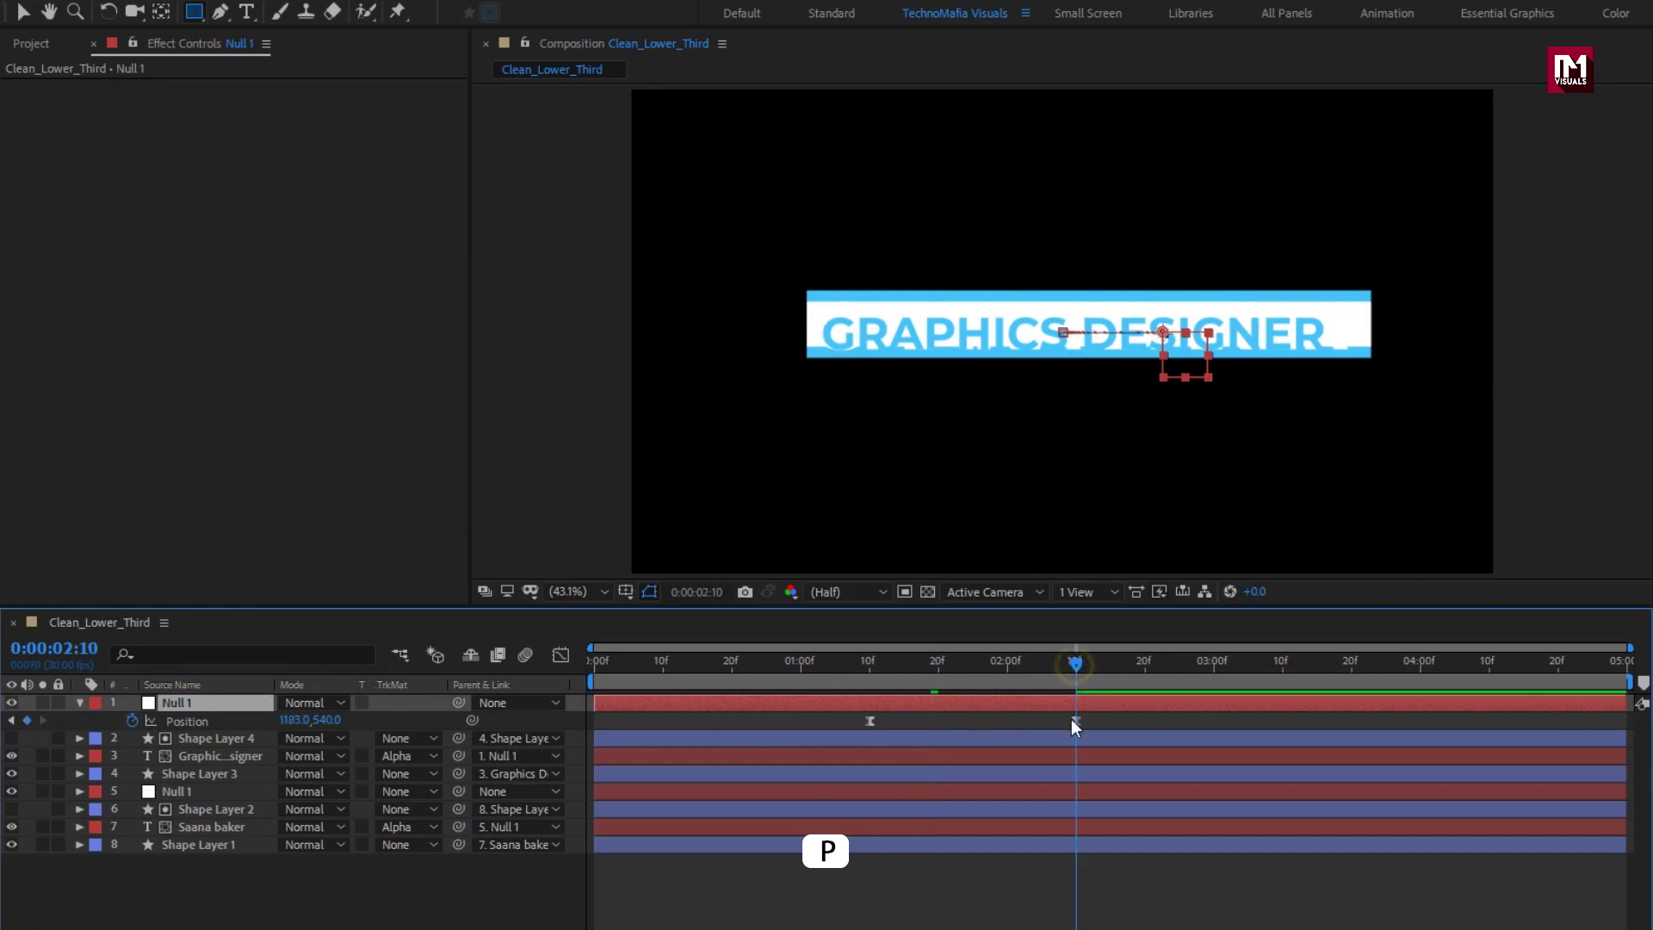
left_click(1077, 722)
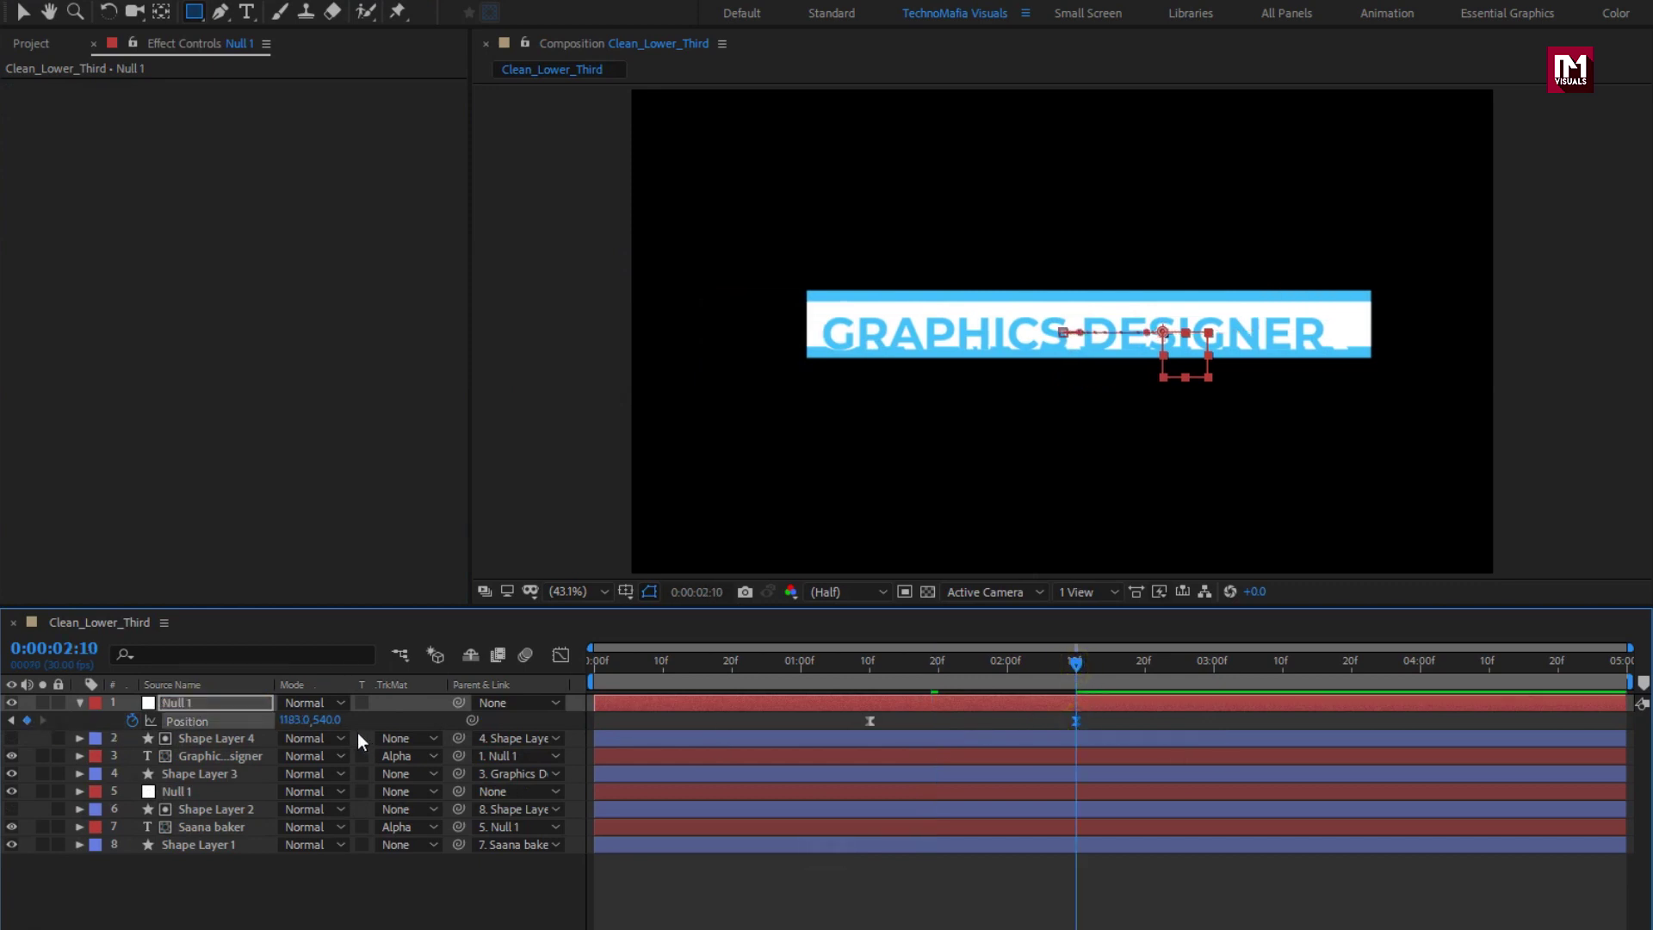
left_click_drag(323, 722, 477, 724)
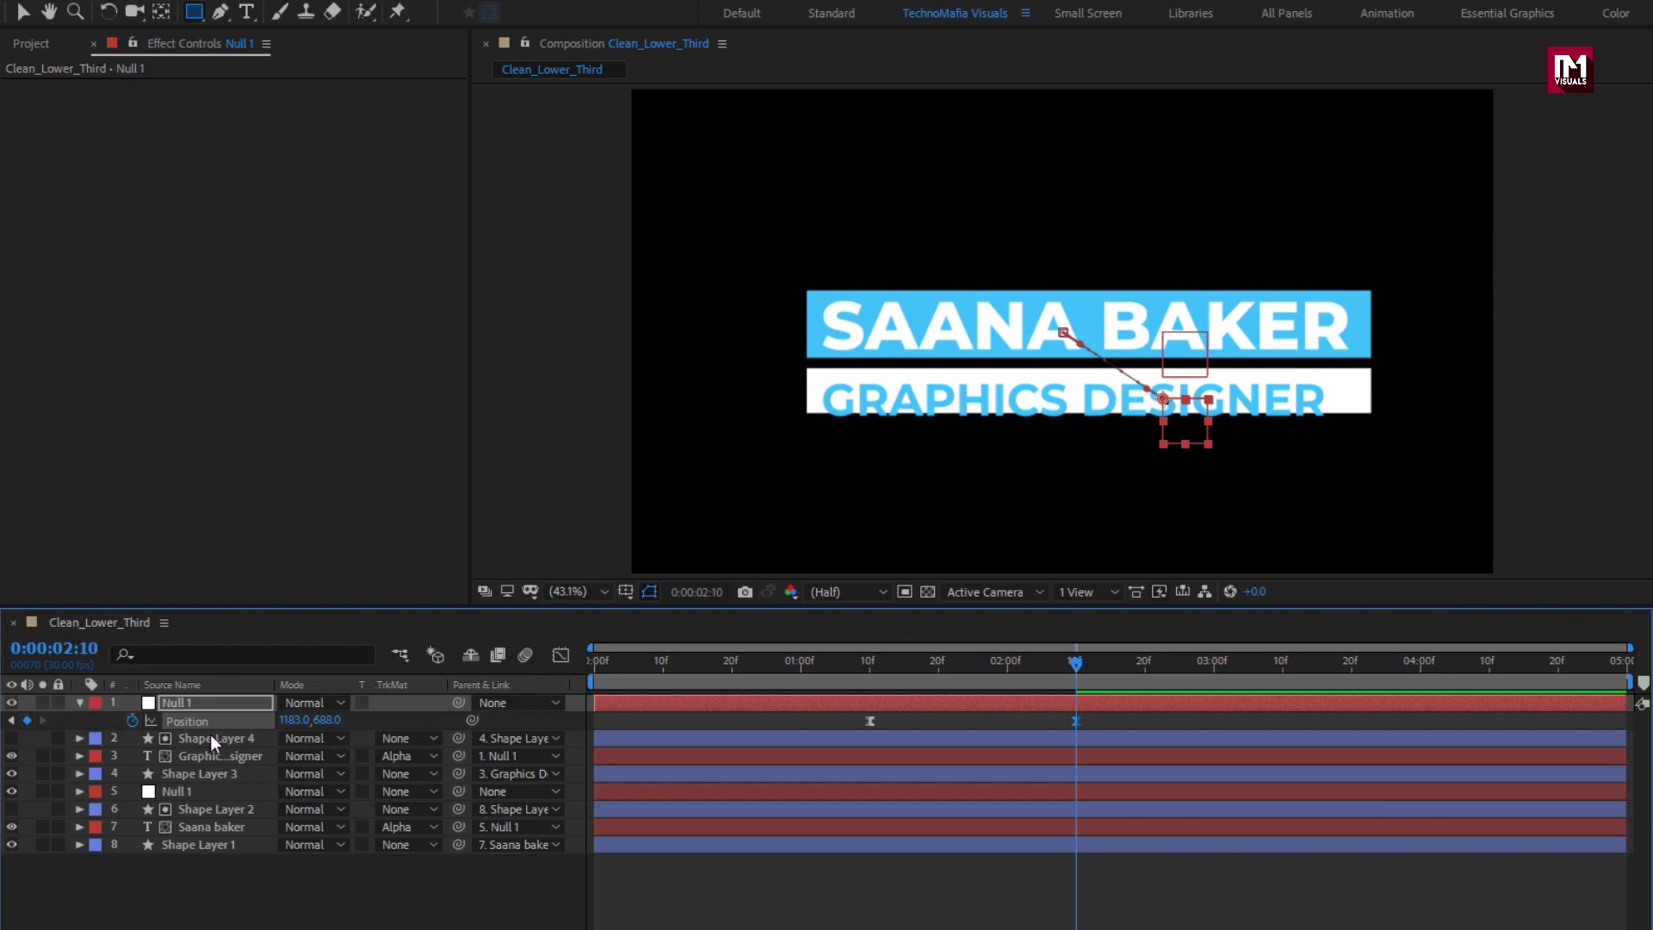
left_click(865, 660)
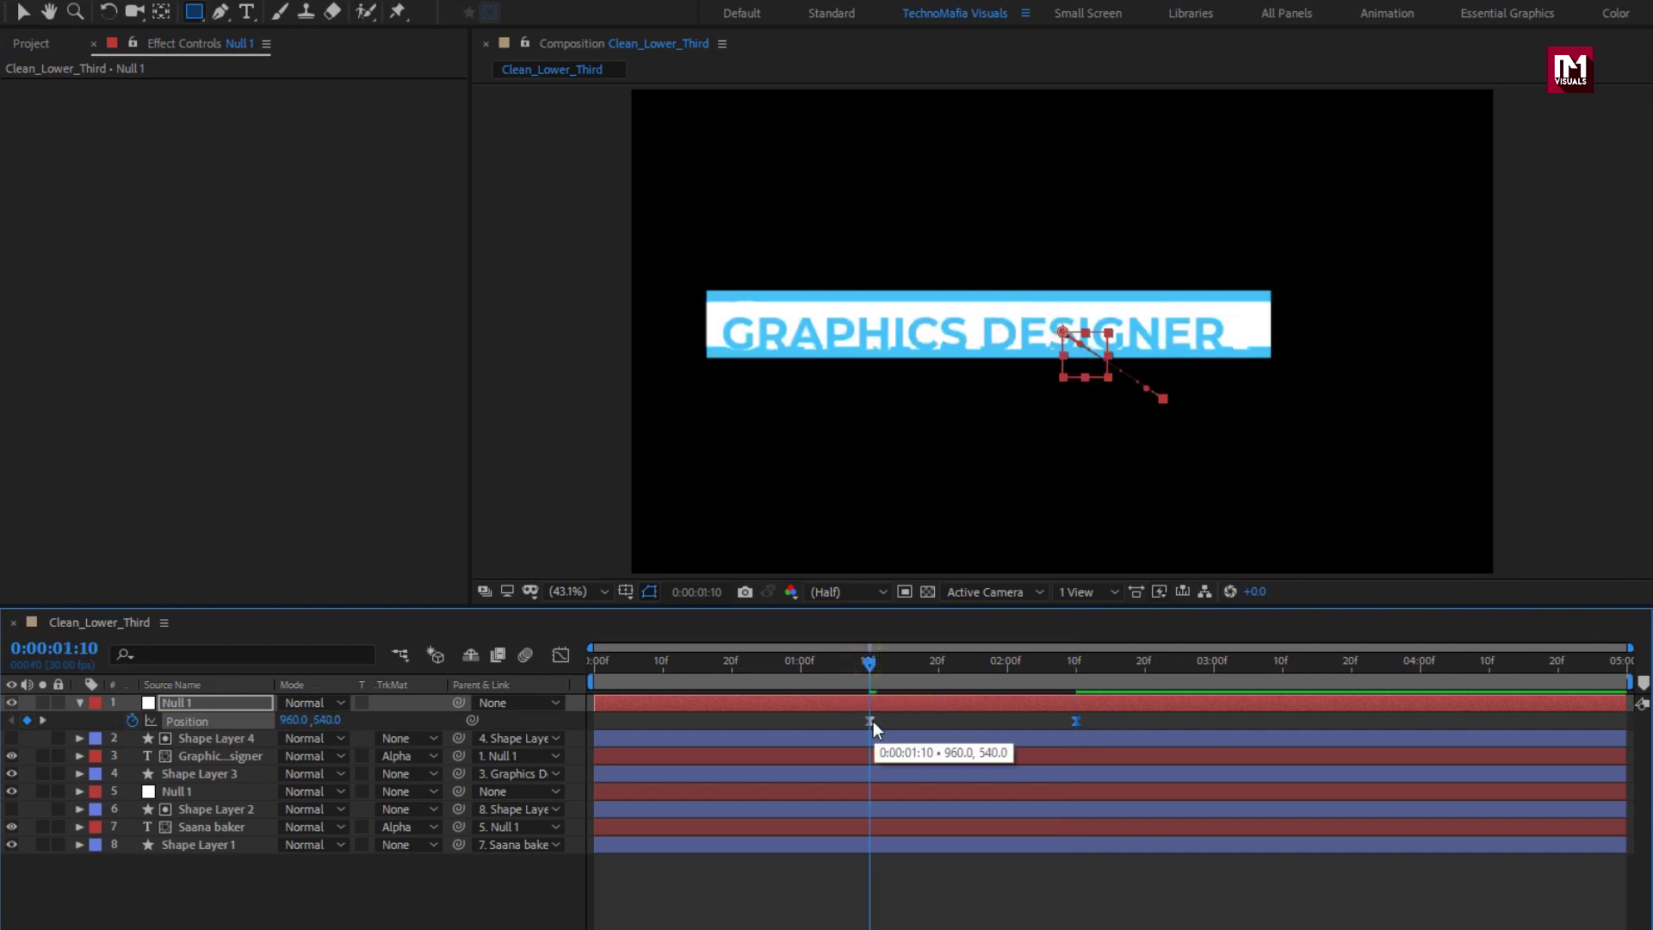
Set Null 1's 1:10 Position Y to 688 and scrub through the slide to check it
left_click(336, 720)
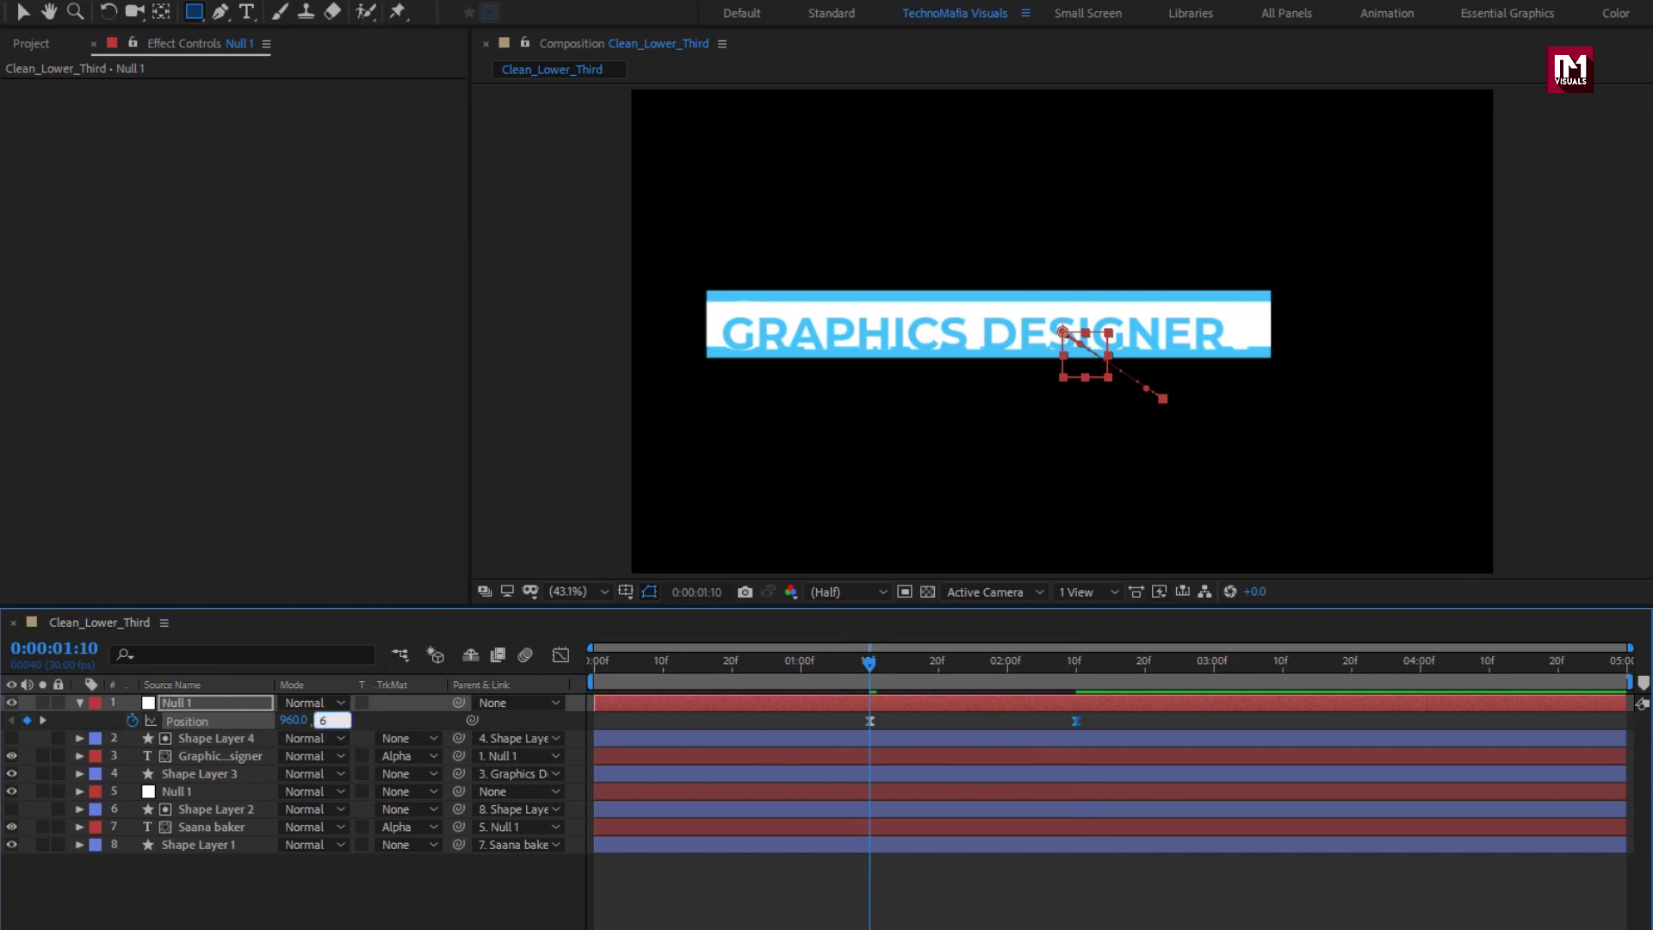
key("Return")
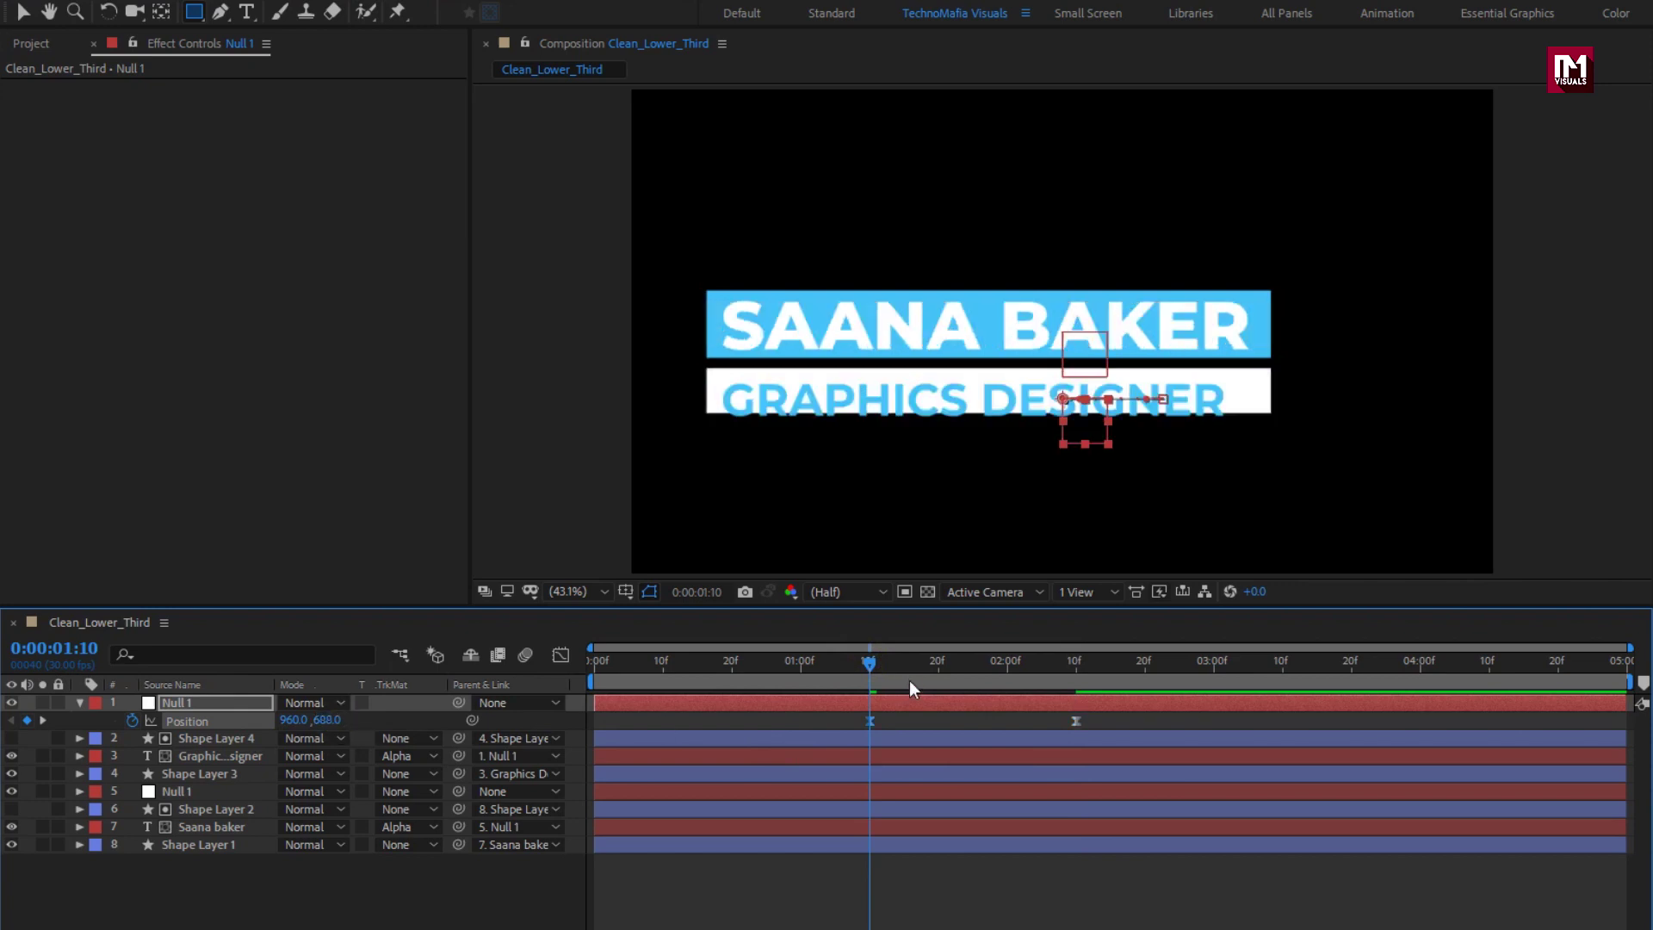
left_click_drag(873, 664, 1052, 690)
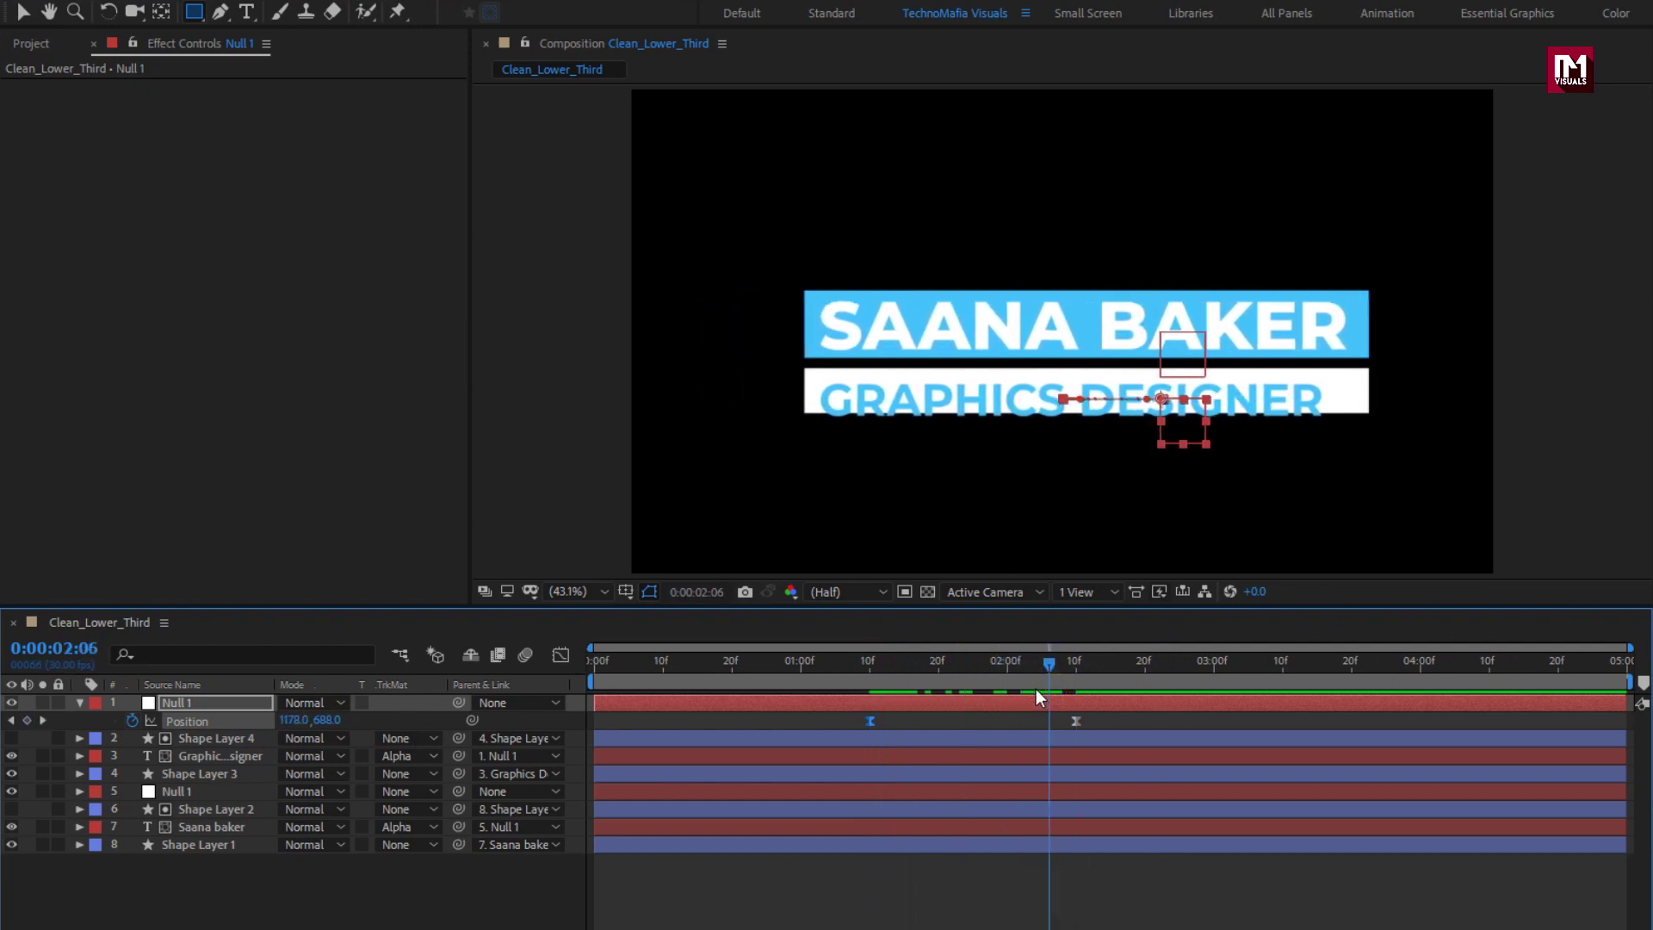
left_click_drag(868, 674, 1123, 671)
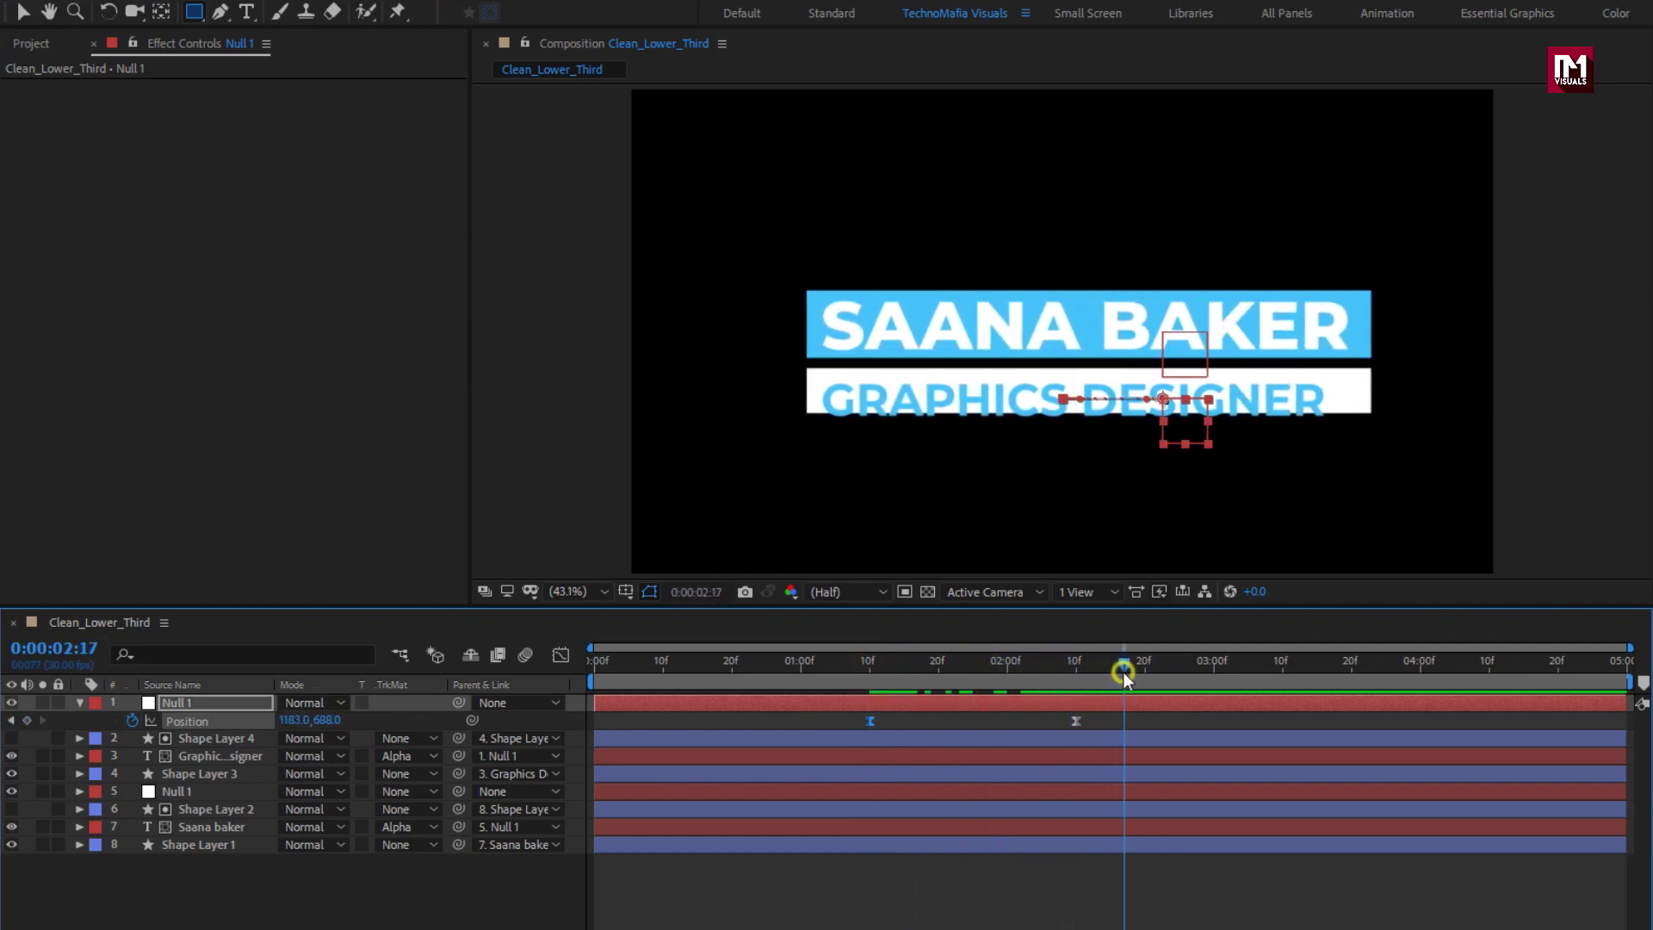
left_click(210, 756)
Nudge the Shape Layer 3 white bar slightly lower via its Position
key("p")
left_click(210, 774)
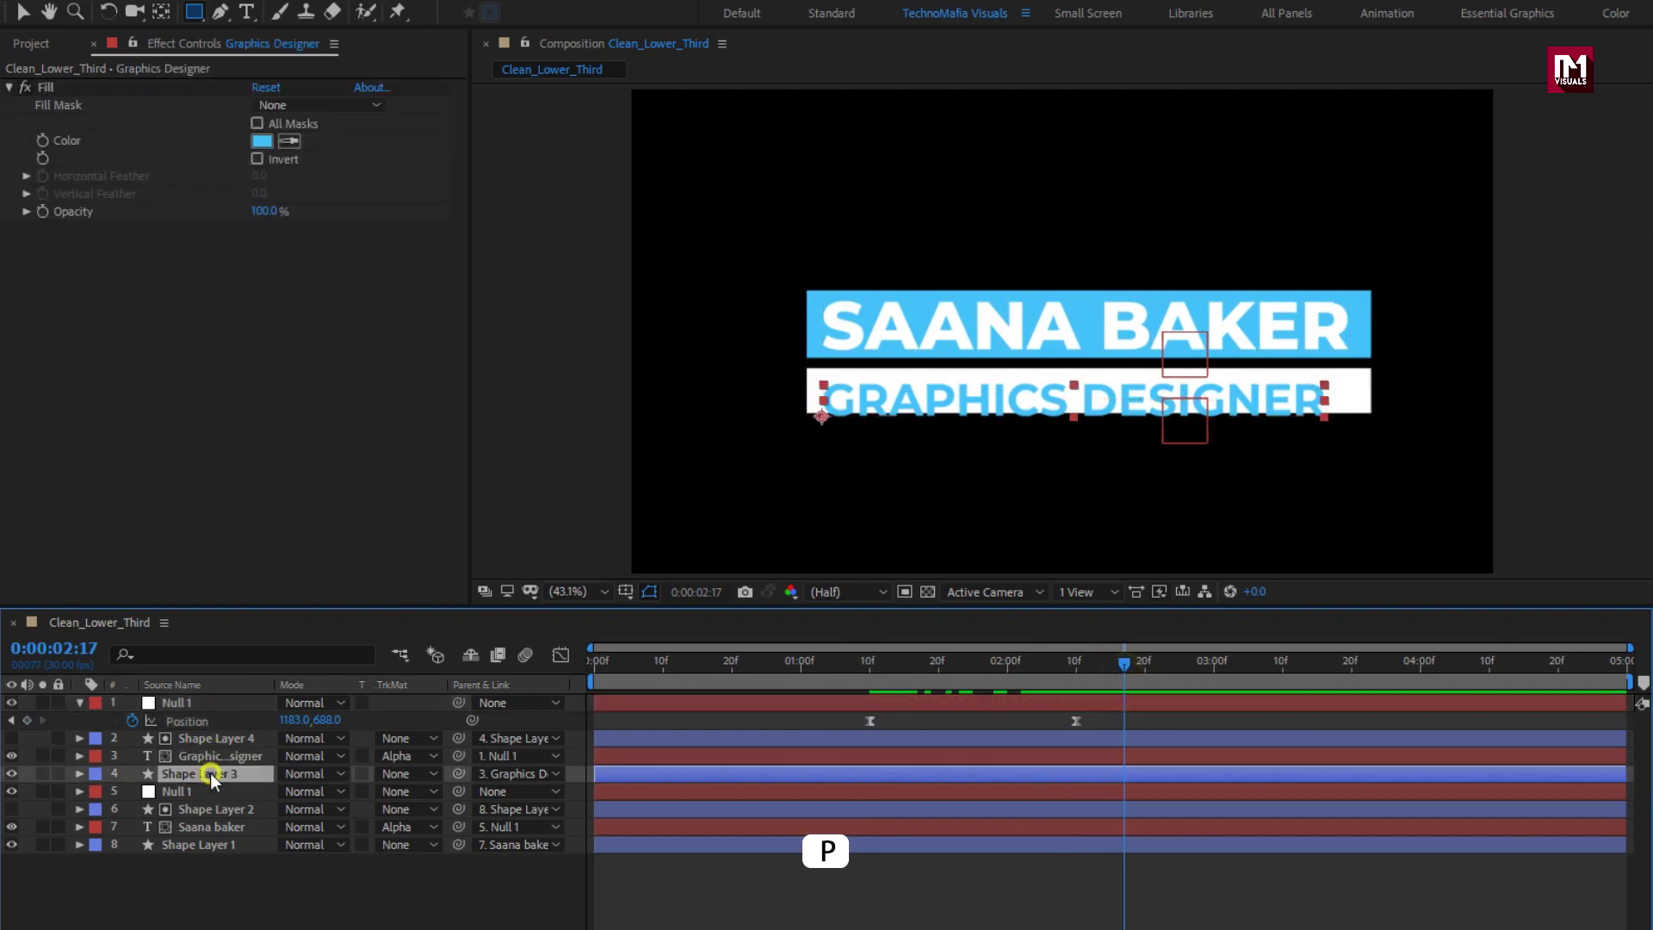
key("p")
left_click_drag(320, 801, 339, 793)
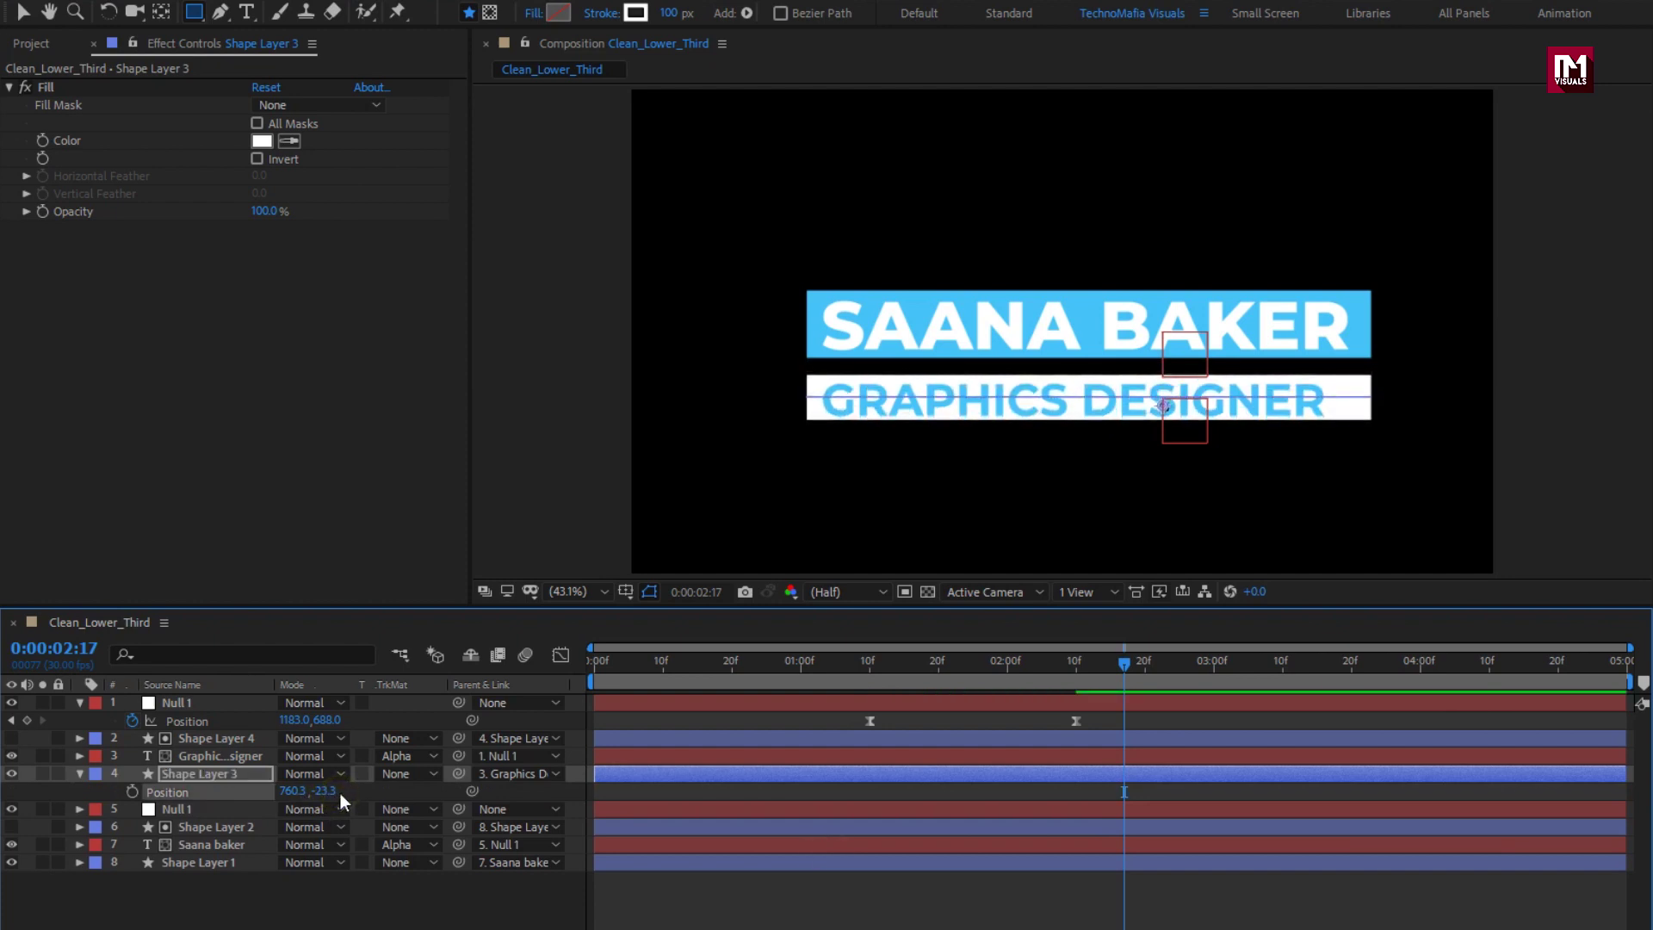
left_click(81, 774)
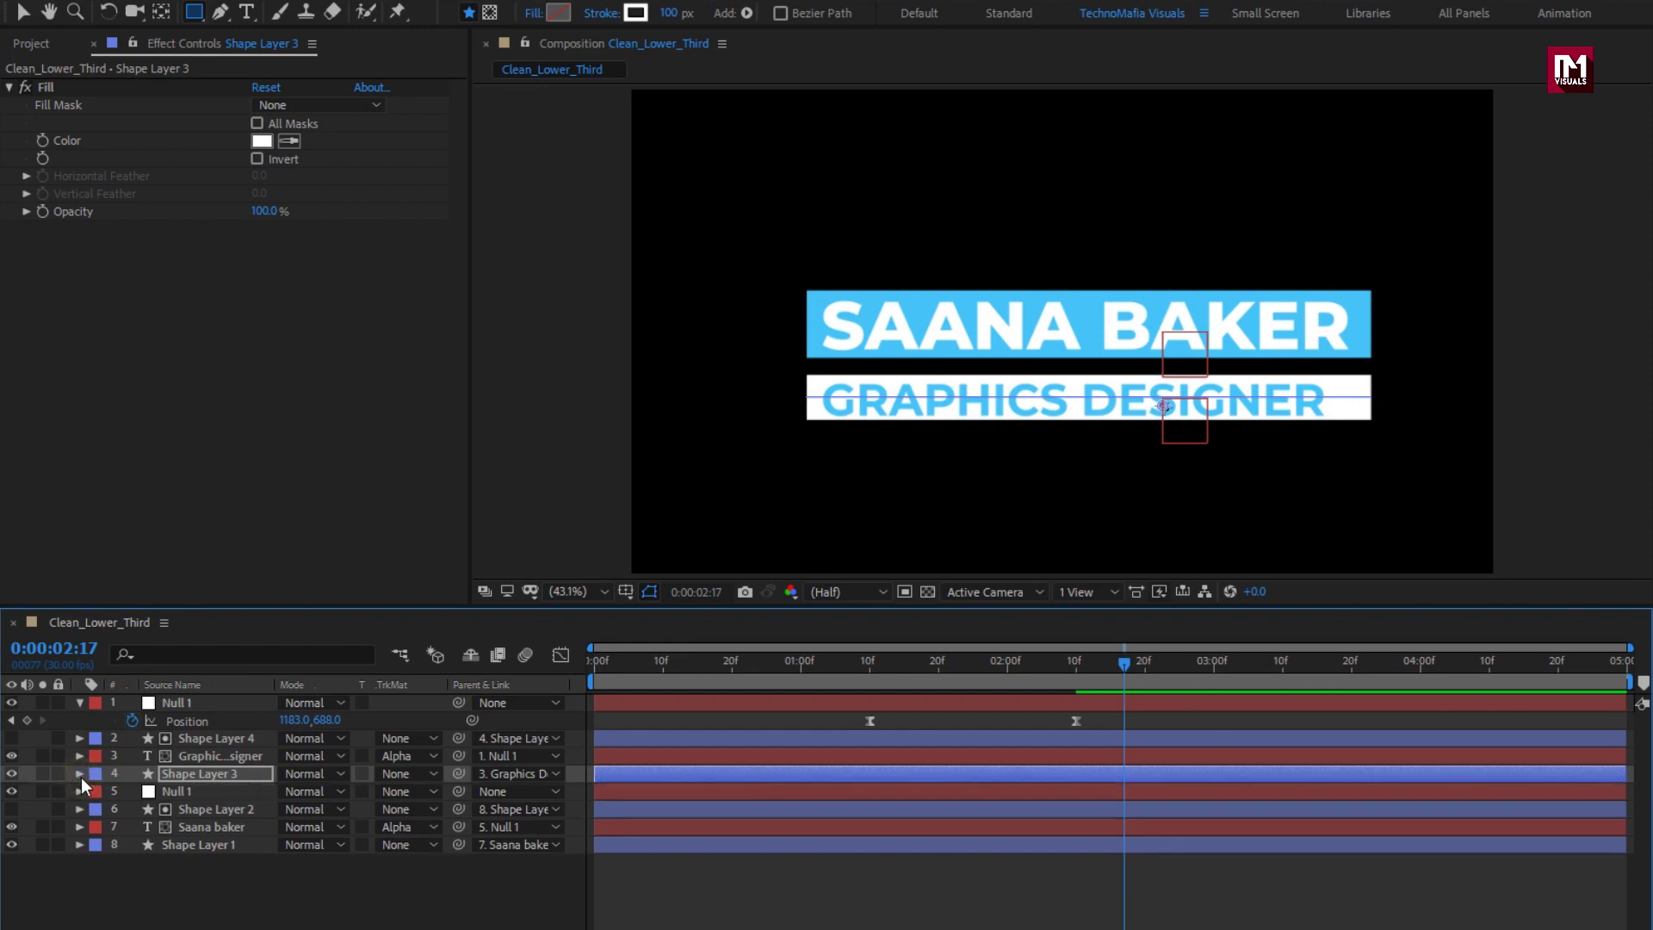
Set Null 1's Position Y to 650 at both the 2:10 and 1:10 keyframes and scrub to check
left_click(184, 704)
left_click(1074, 665)
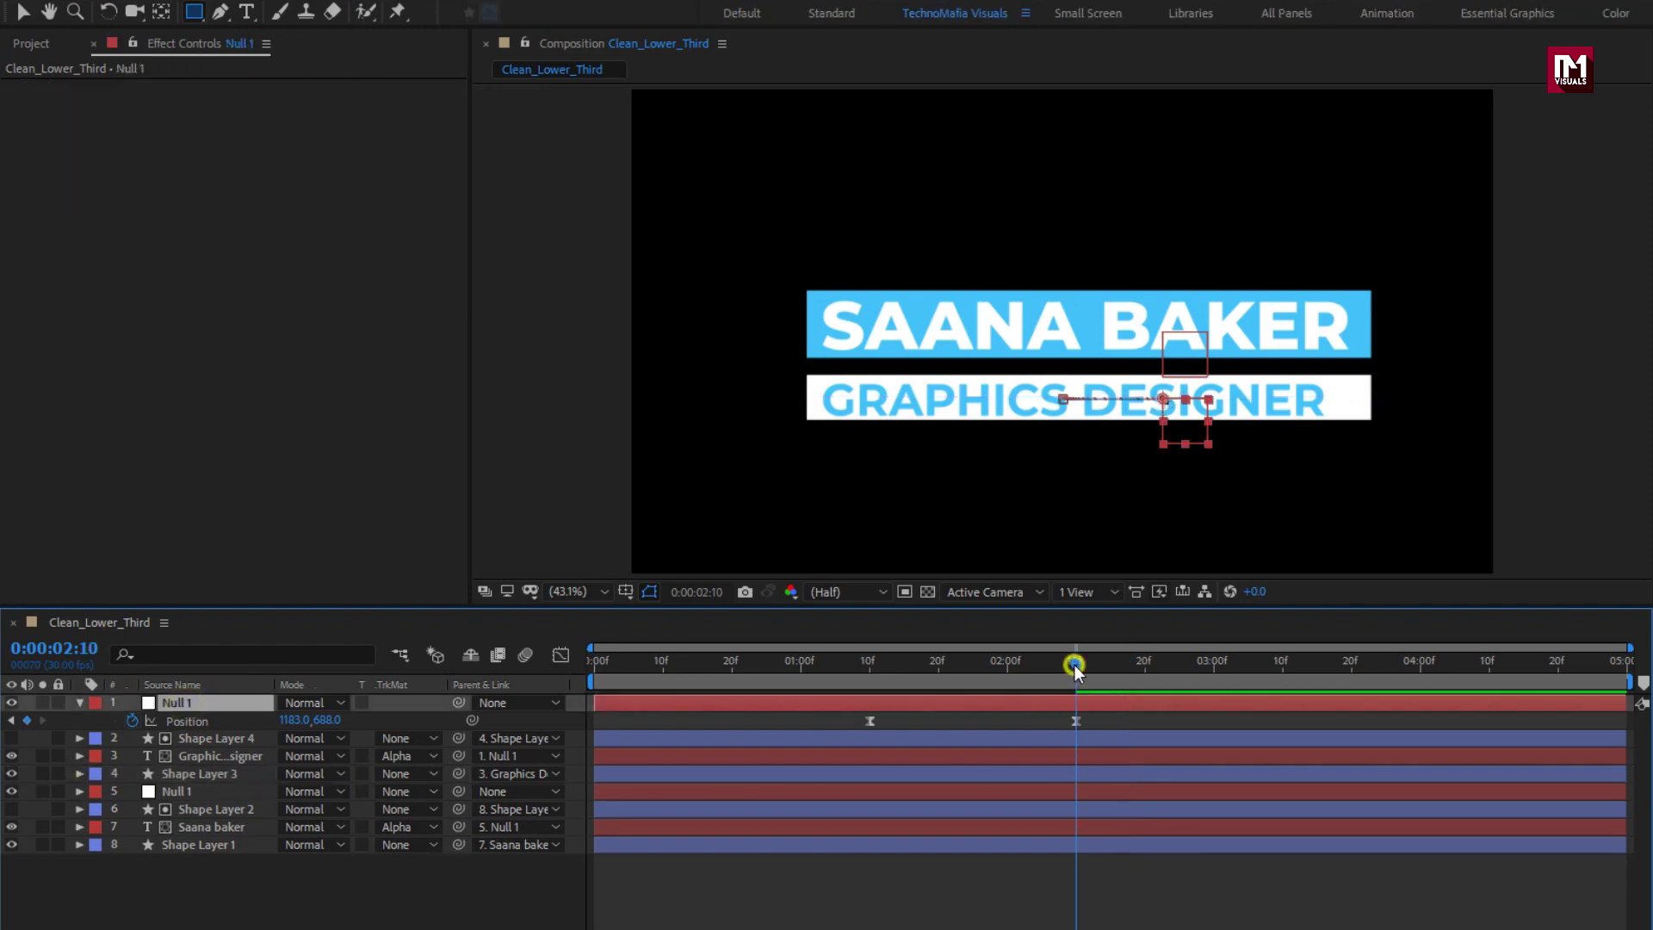
left_click(1075, 720)
left_click_drag(320, 721, 289, 723)
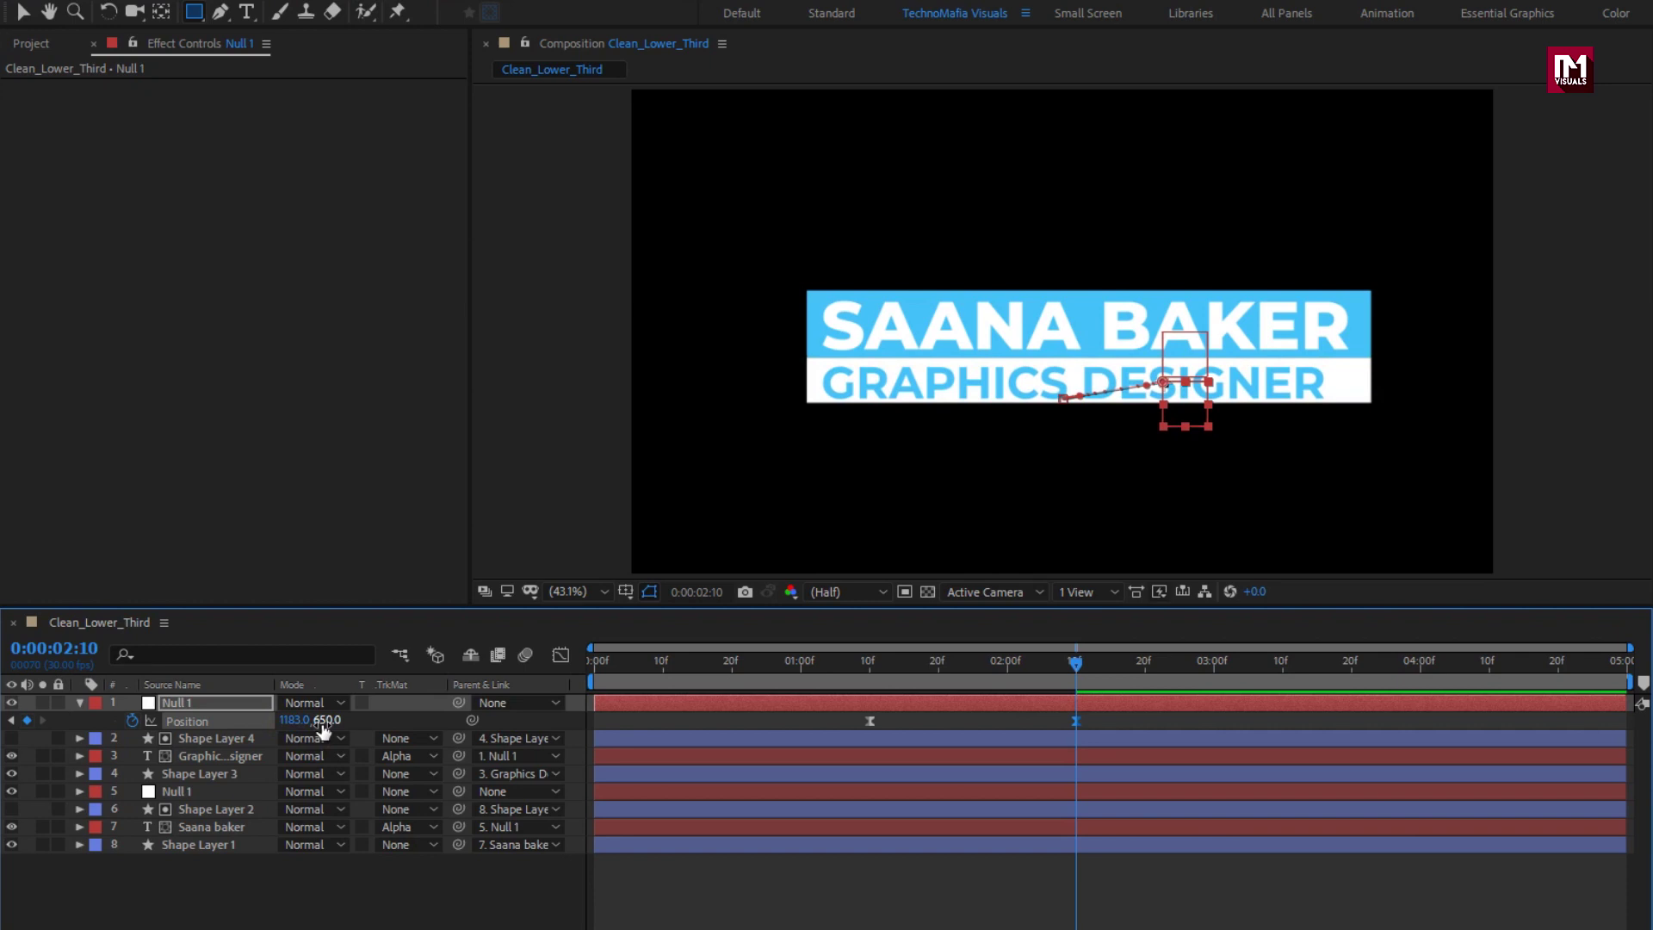
left_click(870, 666)
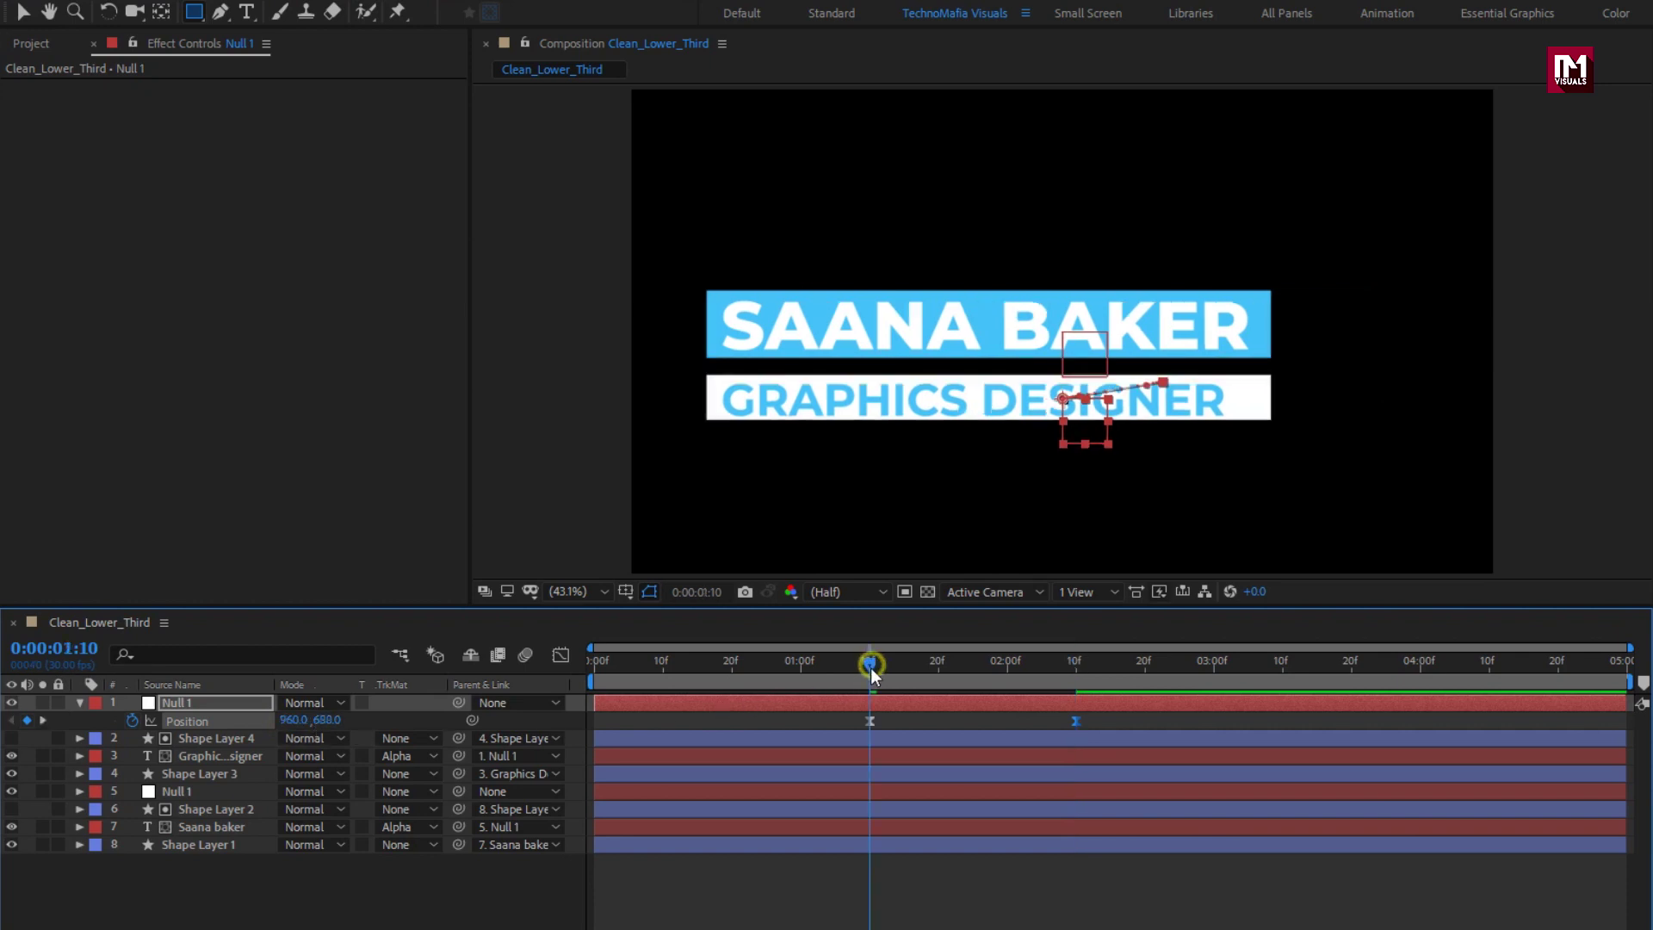
left_click(870, 721)
type("650")
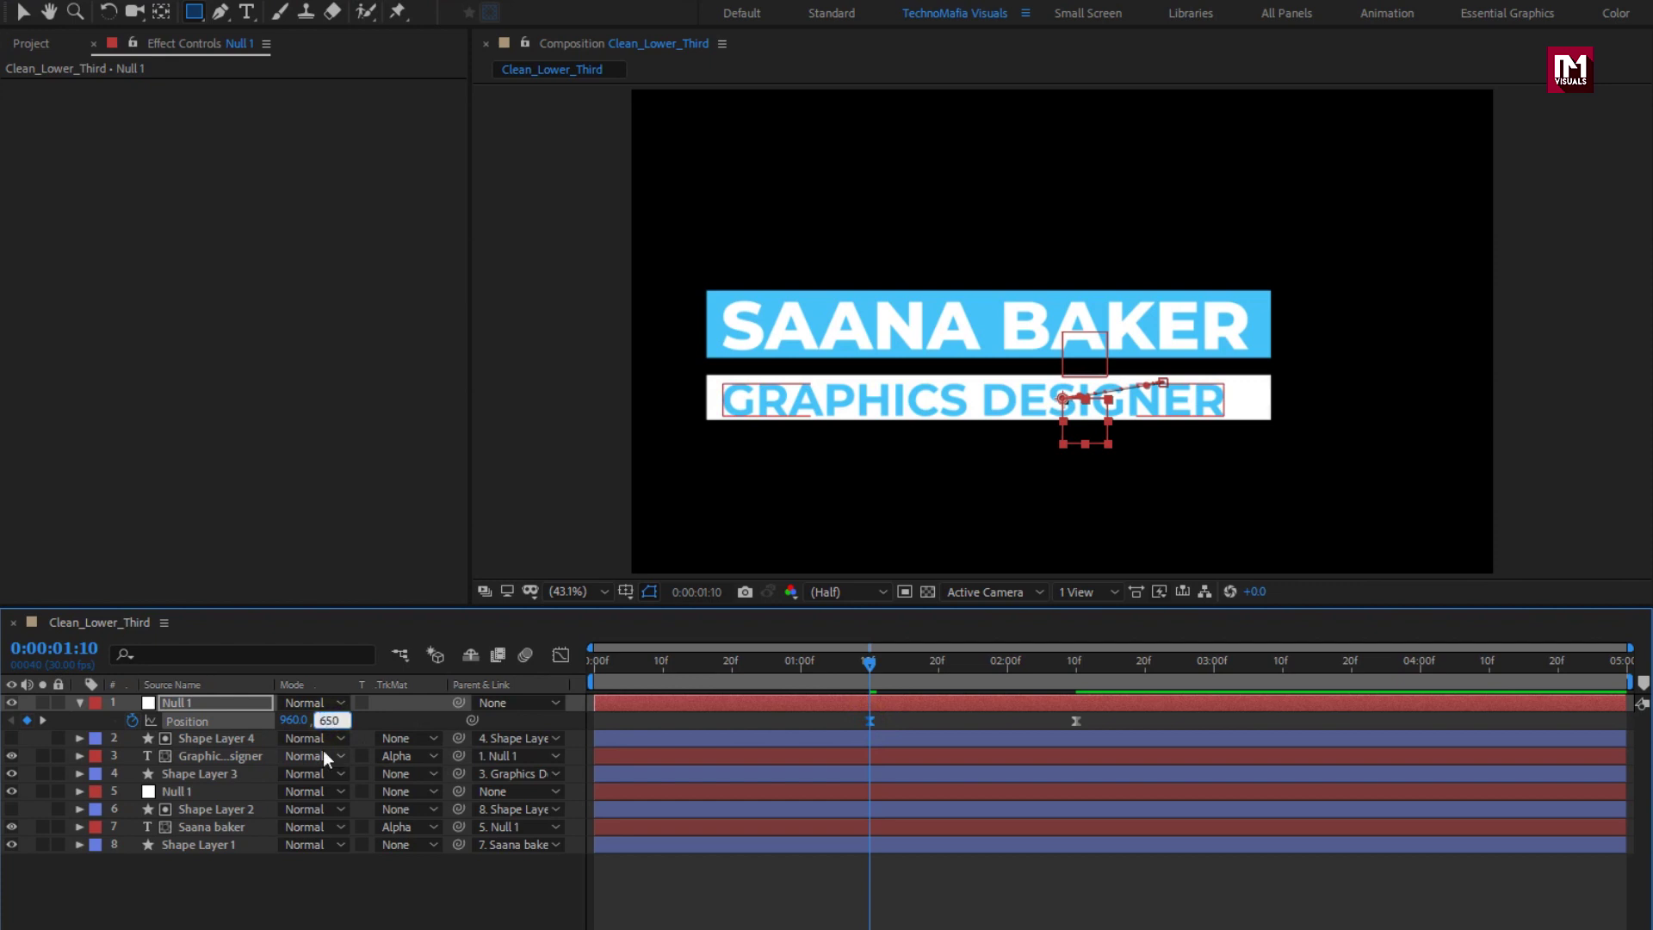
key("Return")
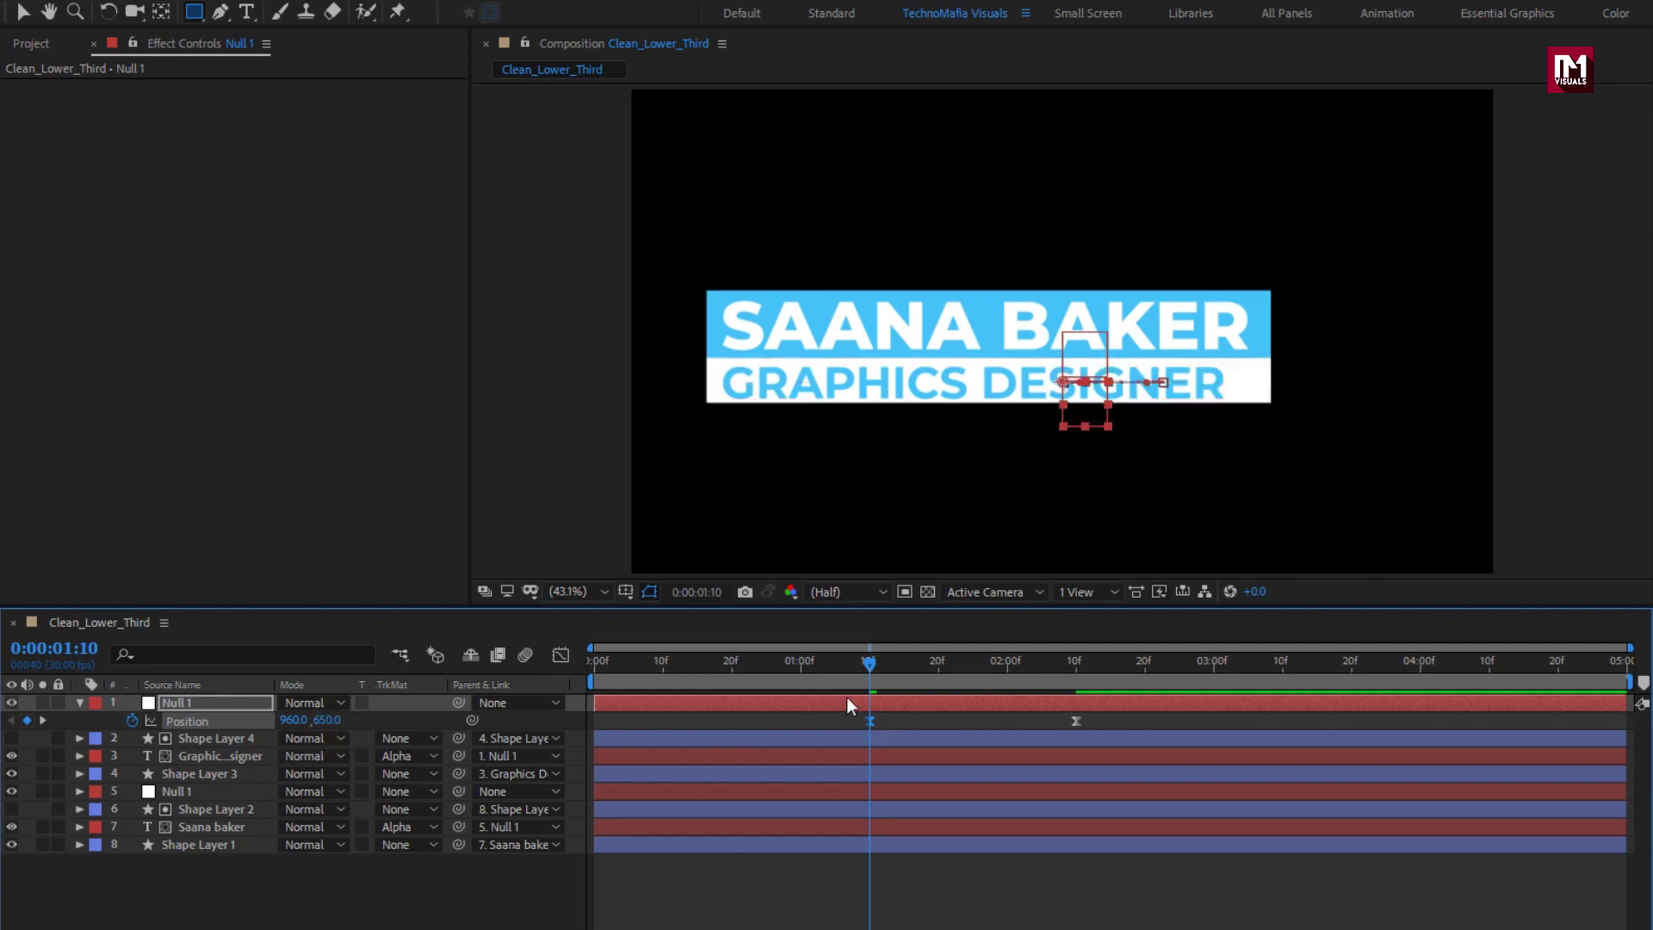
left_click_drag(865, 663, 1195, 667)
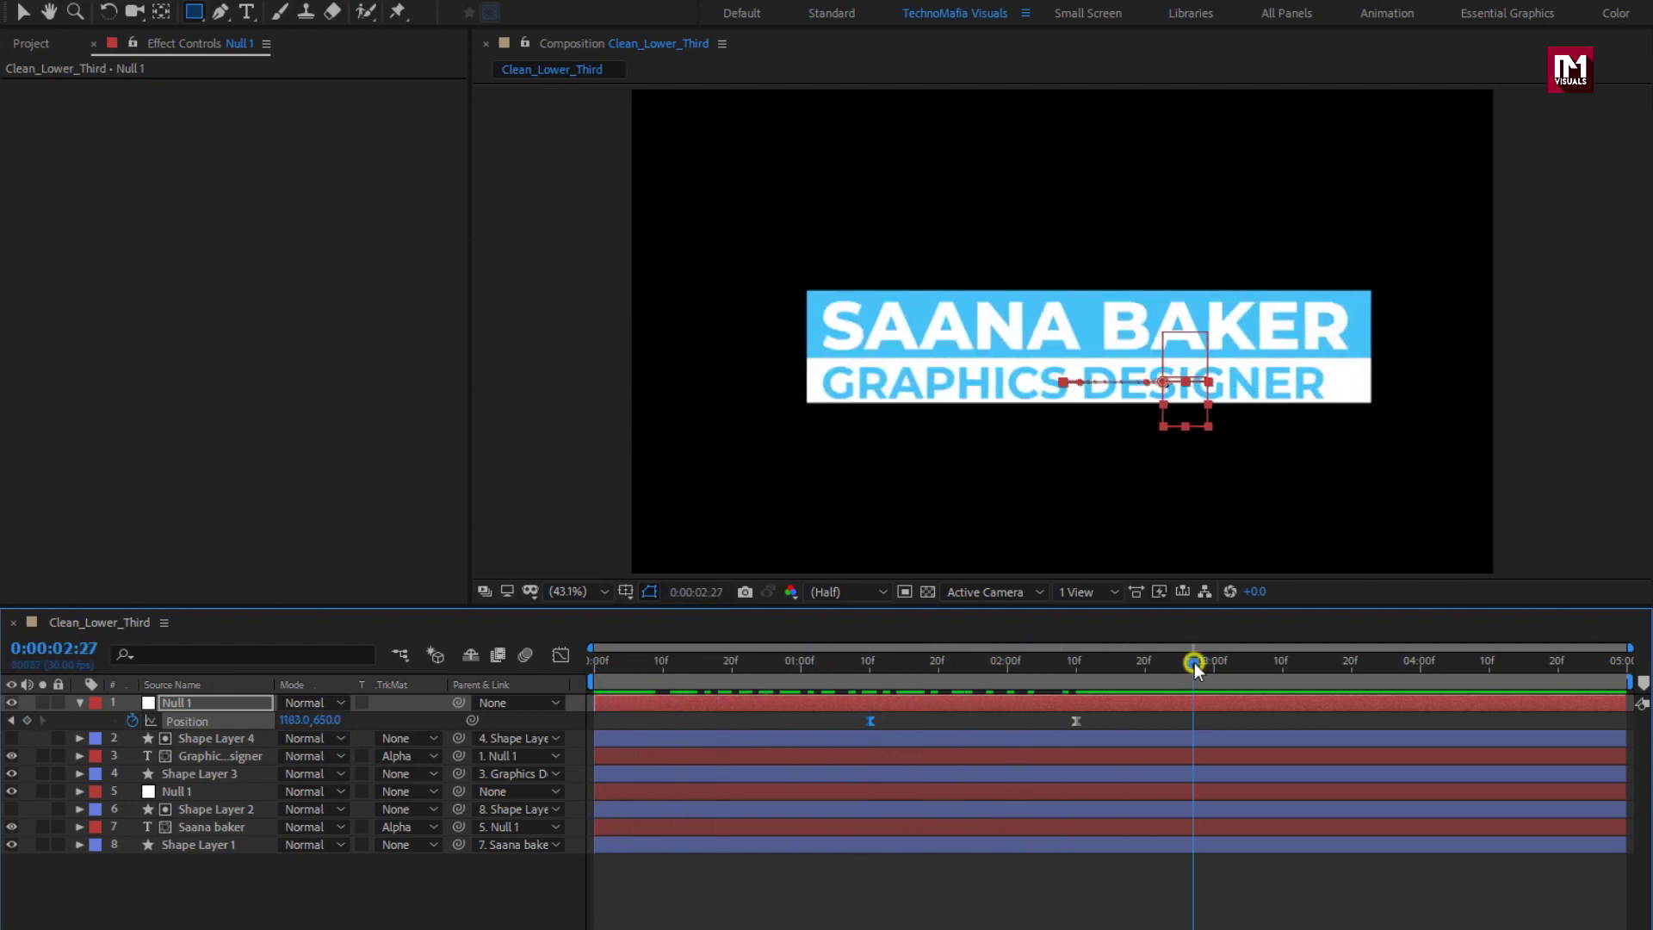
left_click(80, 702)
left_click(209, 761)
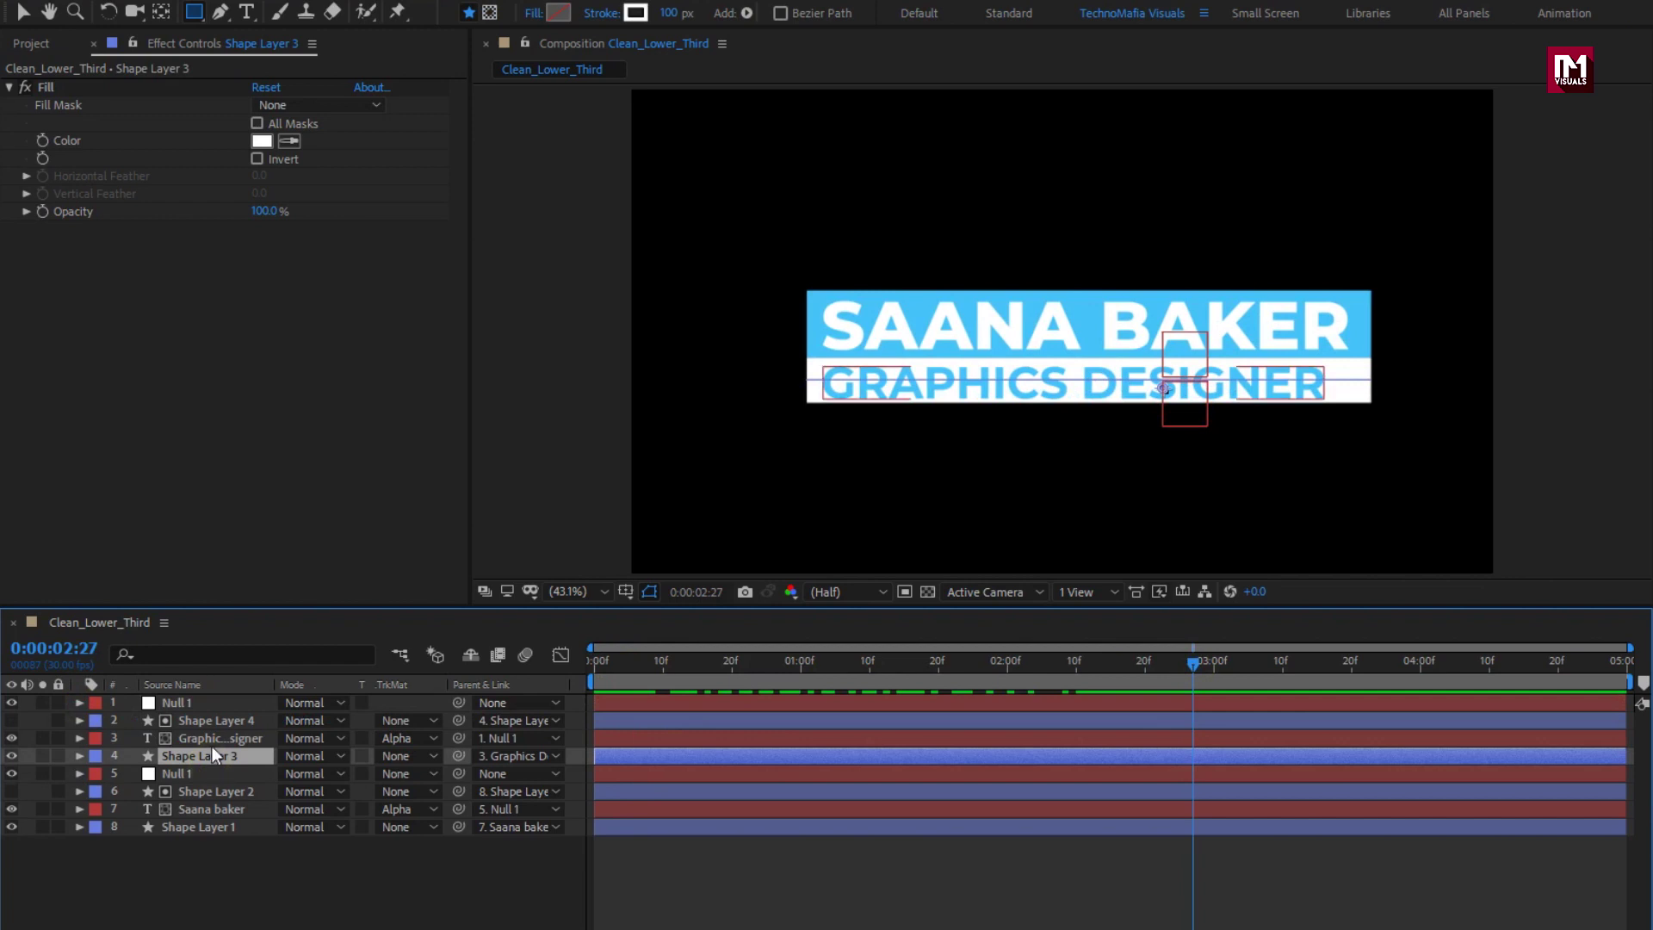
Move Shape Layer 3, Graphics Designer and Shape Layer 4 to start at 0:00:01:00
left_click(212, 739, "ctrl")
left_click(214, 725, "ctrl")
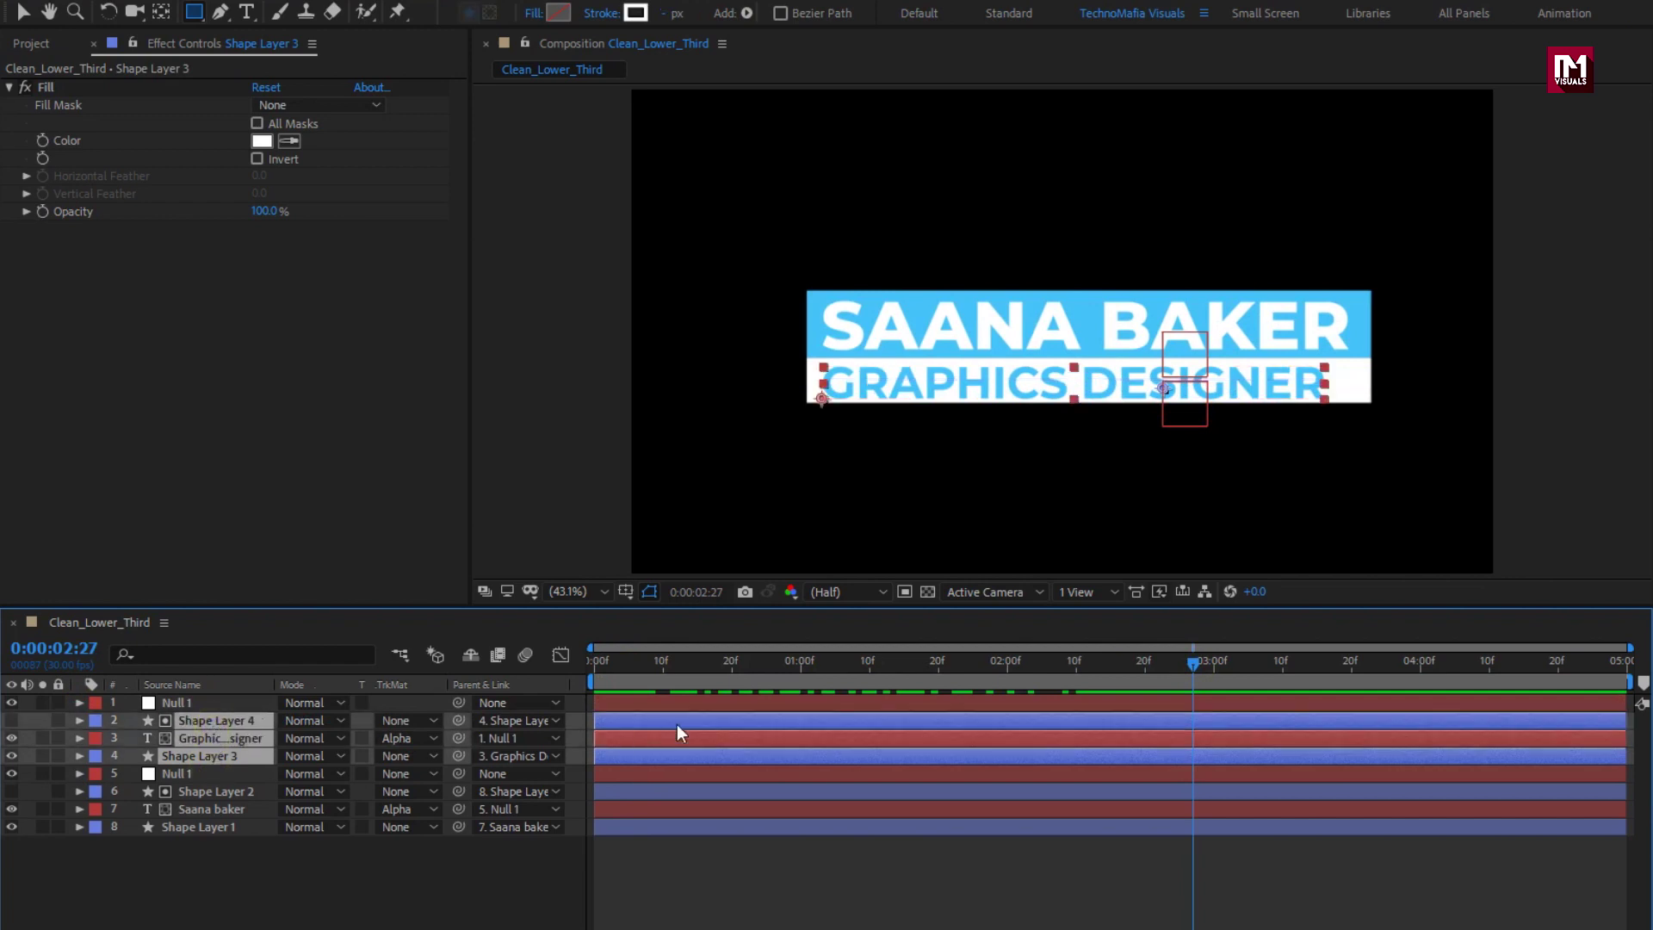
left_click(800, 674)
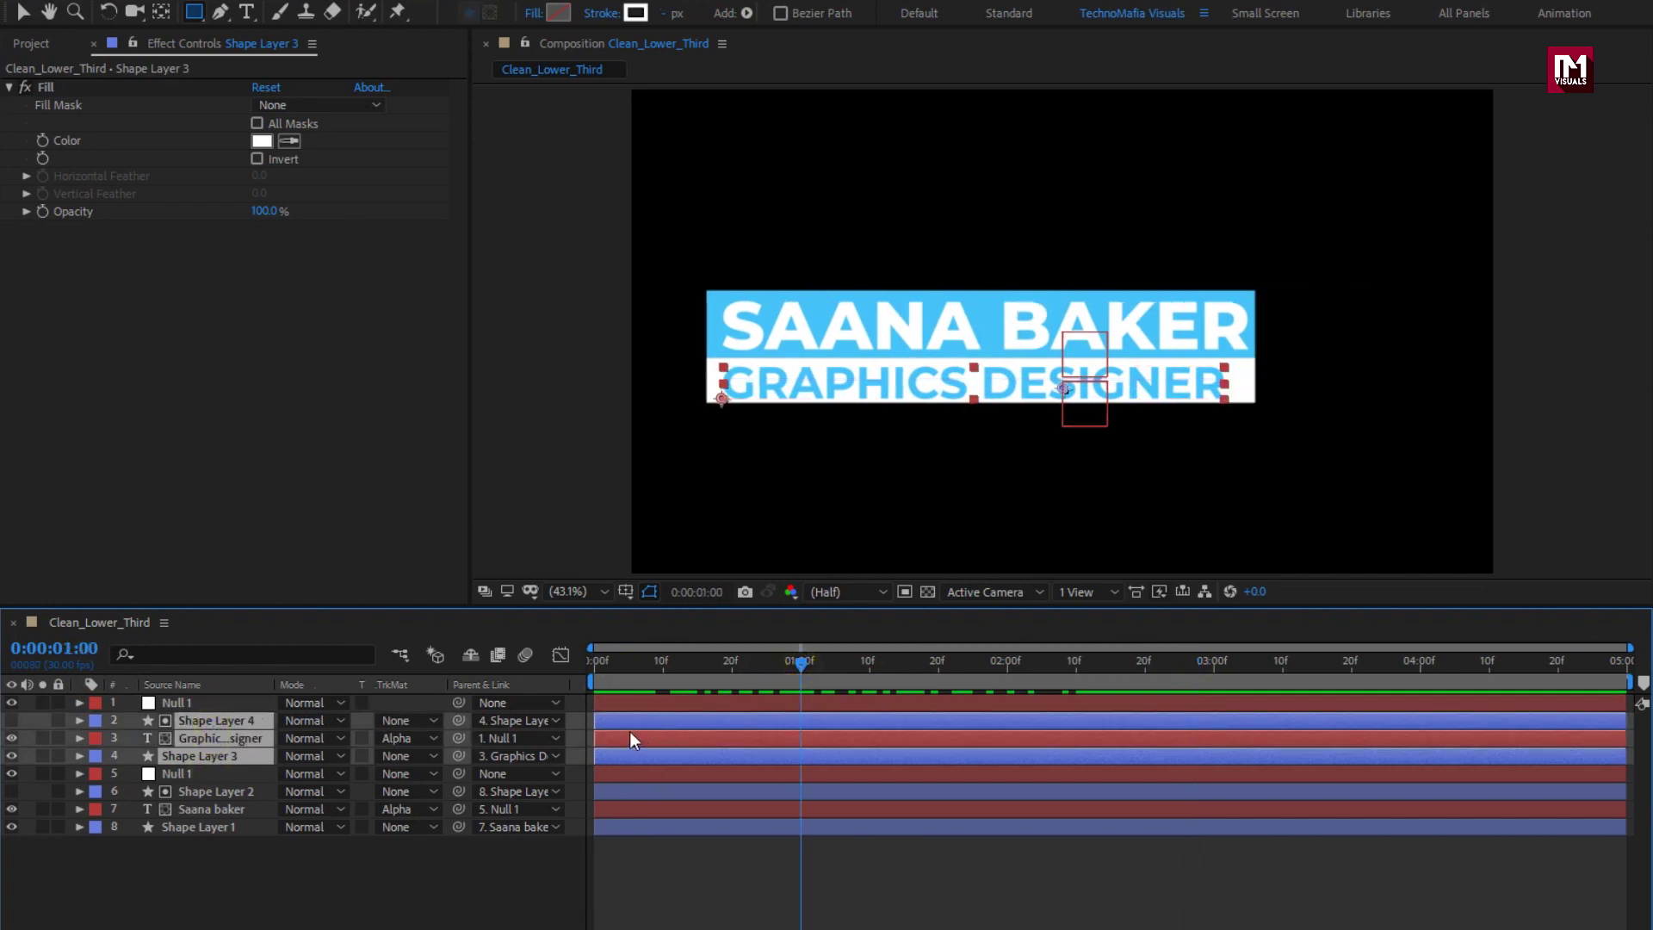
left_click_drag(630, 732, 899, 663)
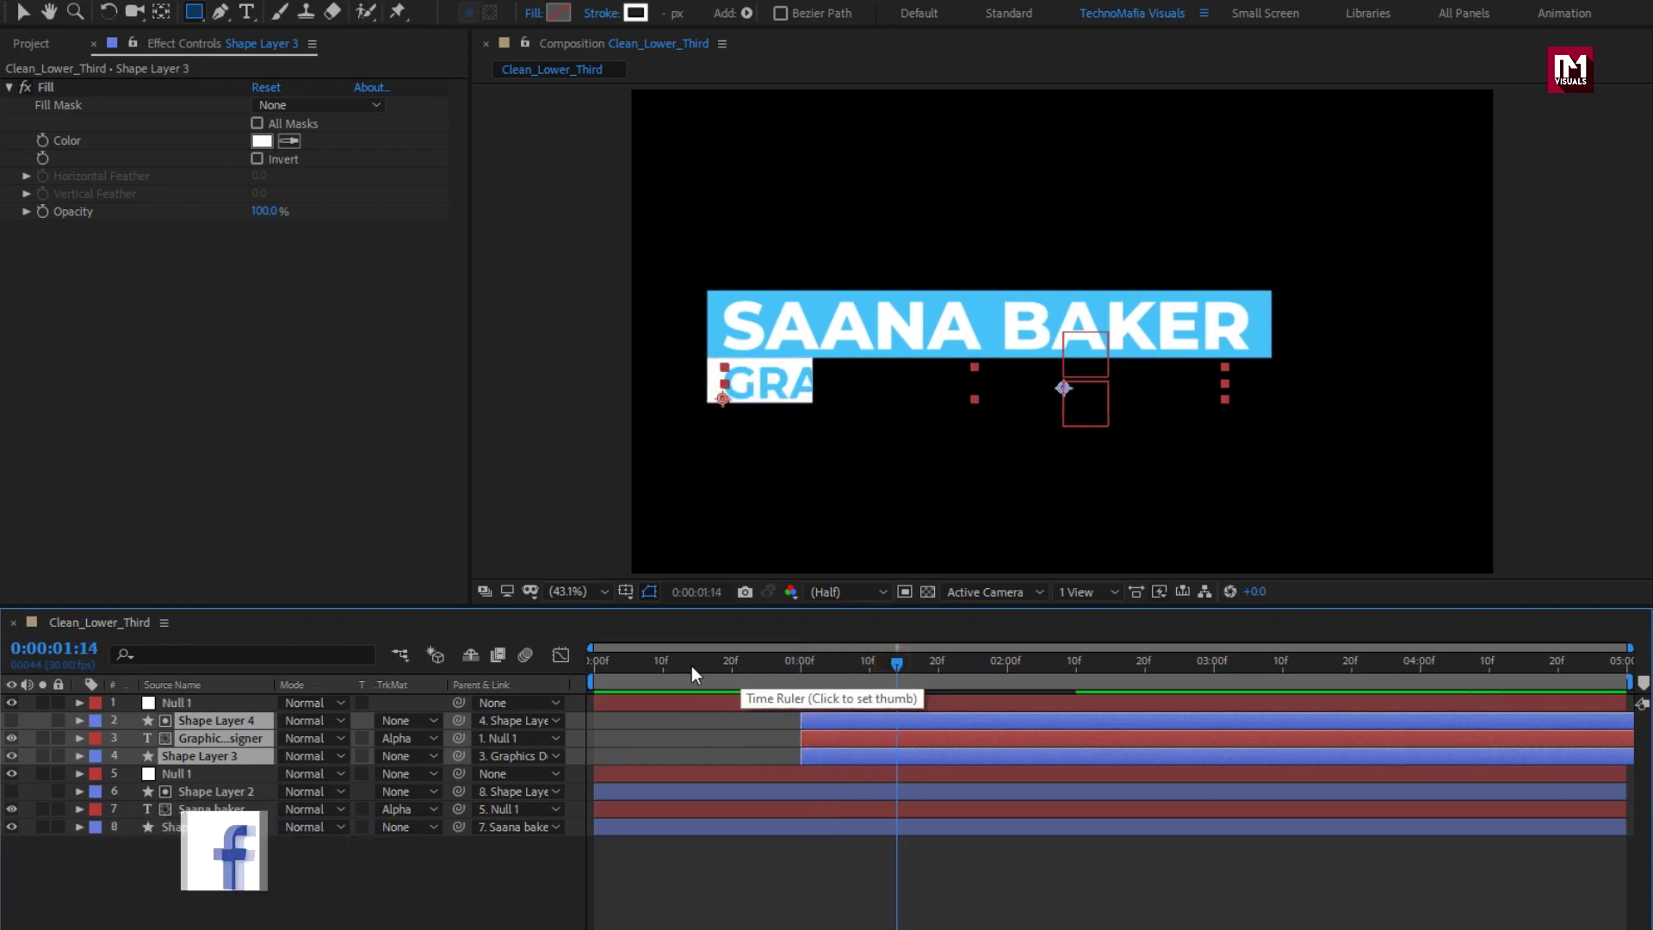
Preview the animation from the start, then select all eight layers
key("Home")
key("space")
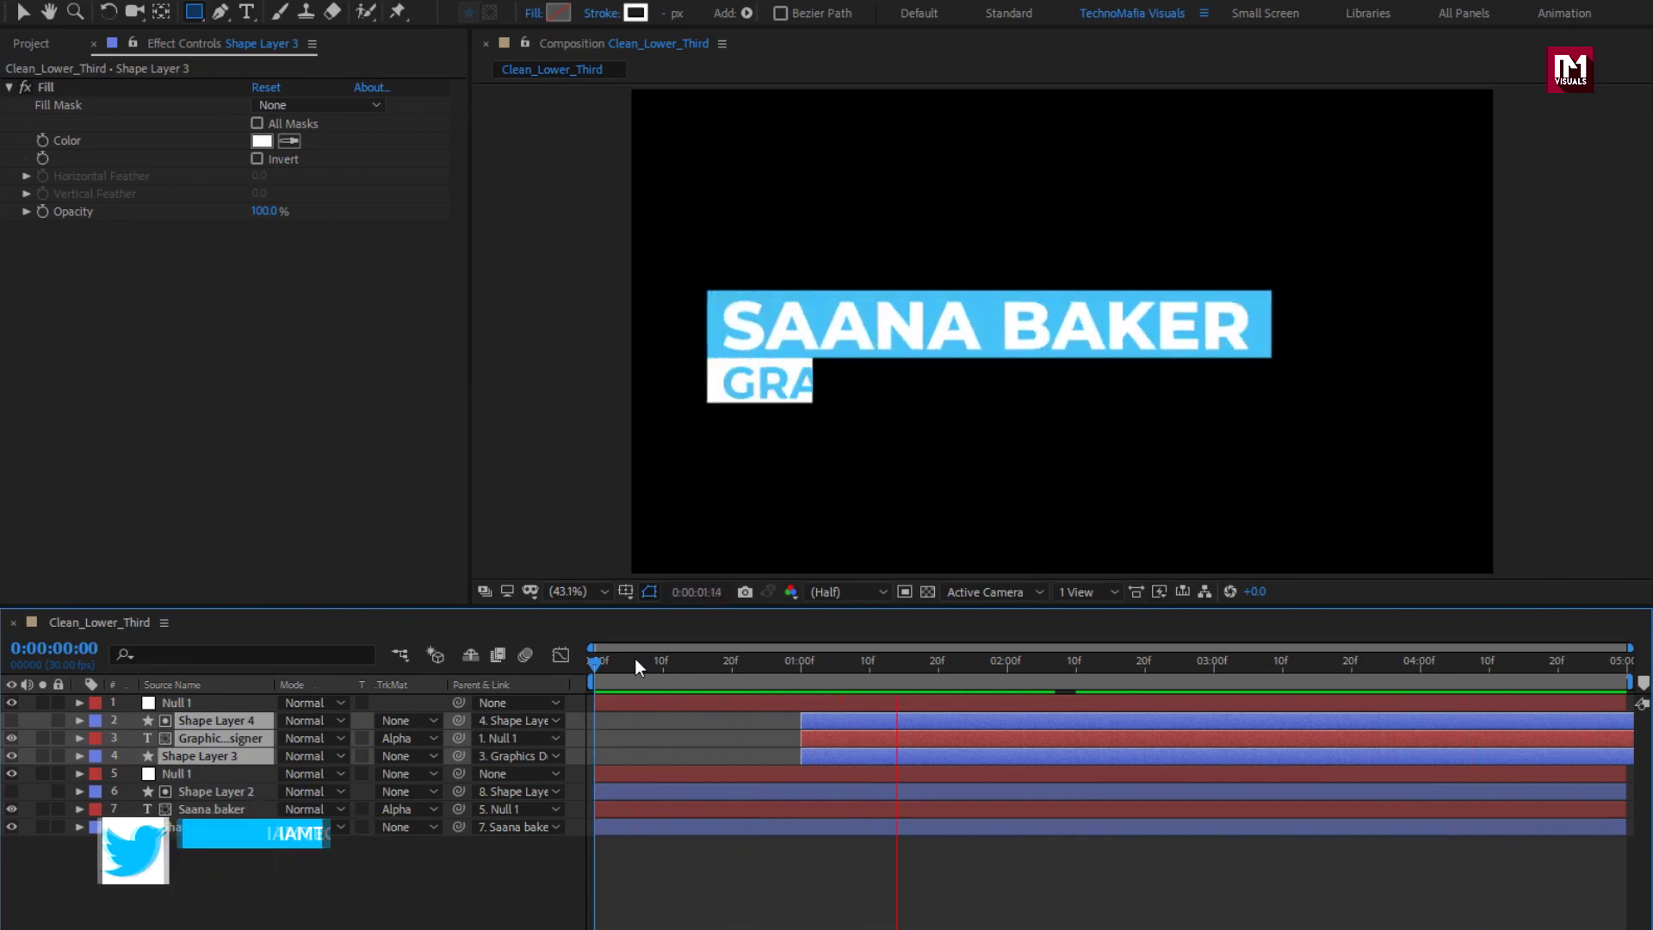
key("space")
key("ctrl+shift+a")
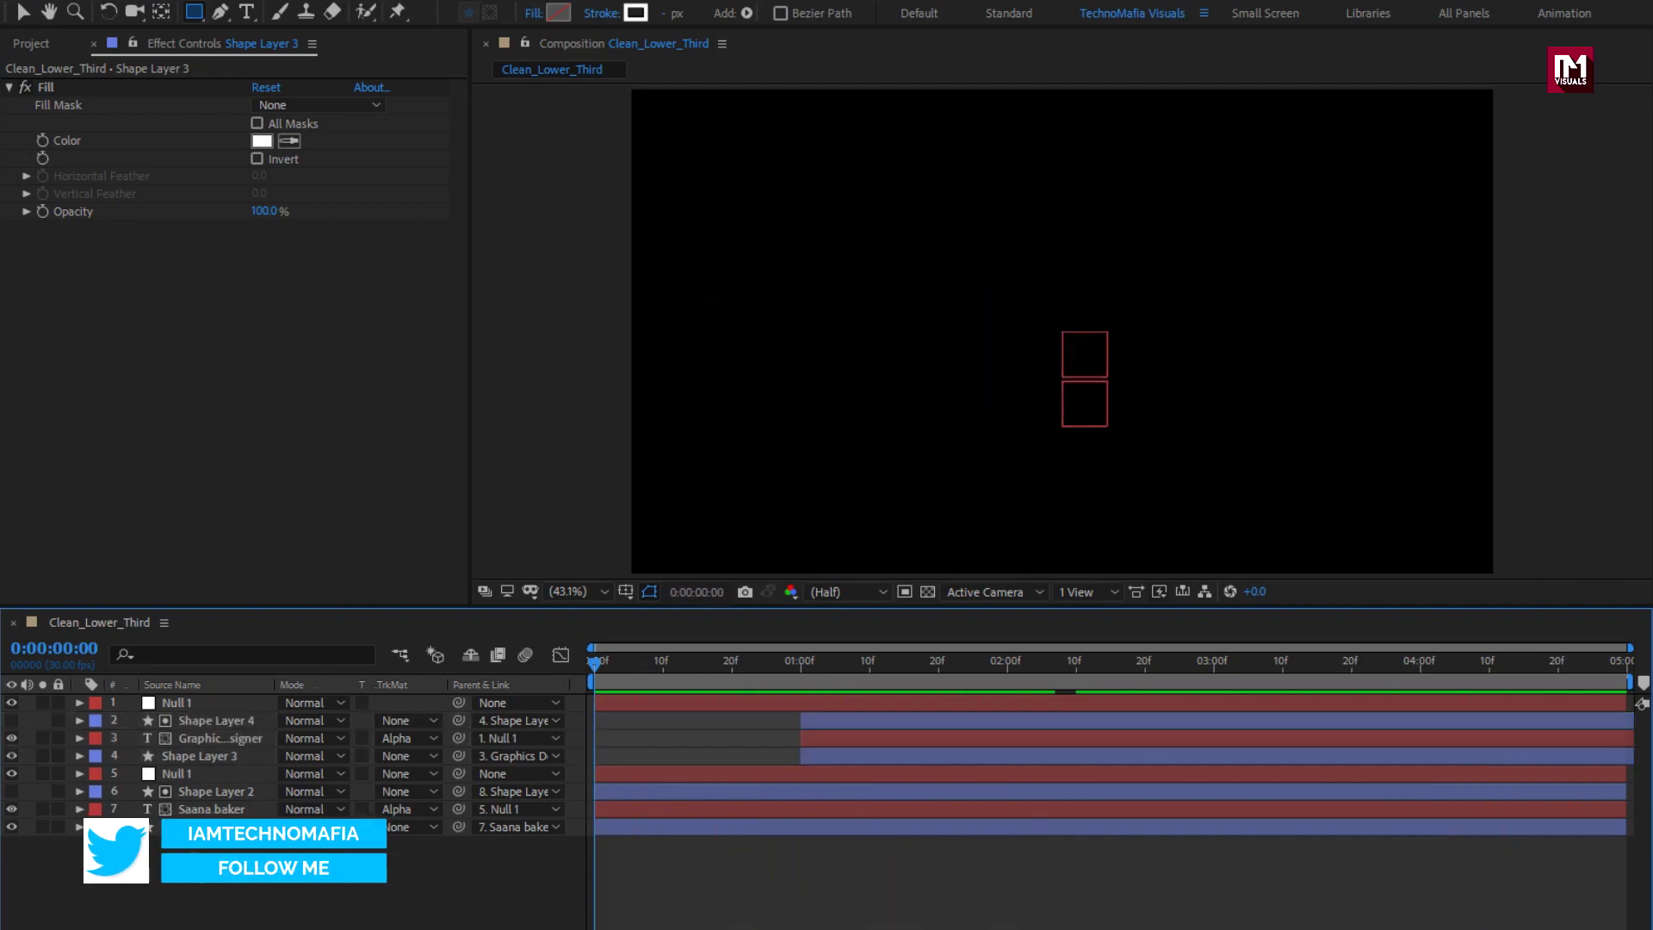
left_click_drag(189, 849, 180, 704)
Precompose the eight selected layers as 'Lower-Third' and scrub to check the nested animation
right_click(181, 705)
left_click(245, 615)
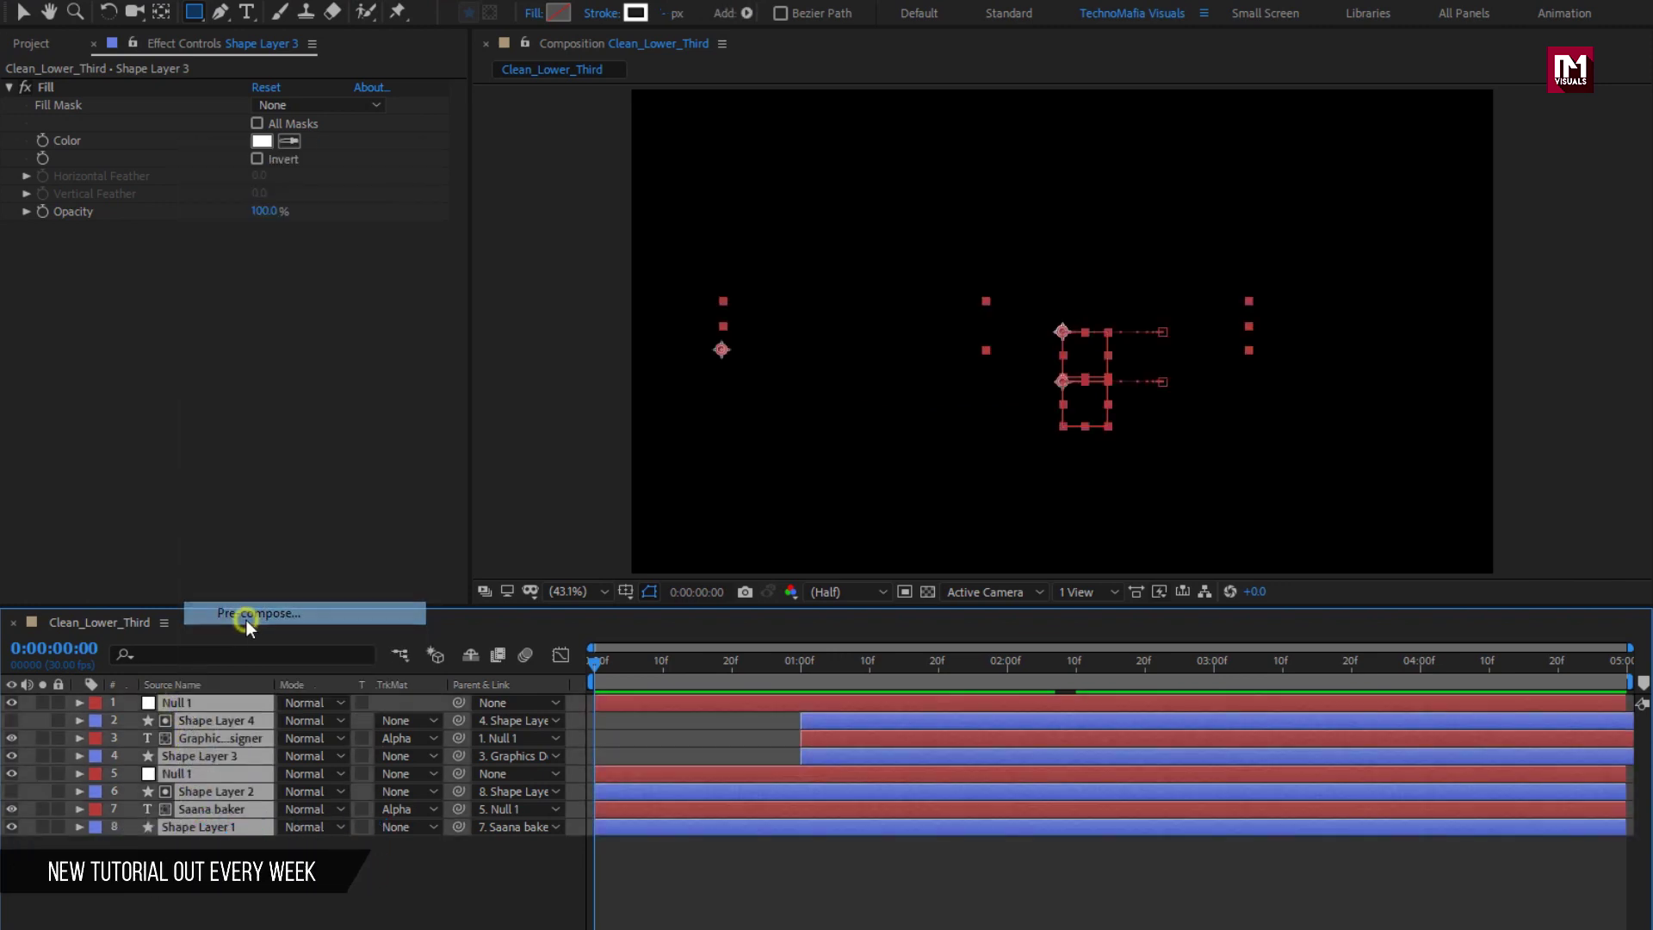
type("Lowe")
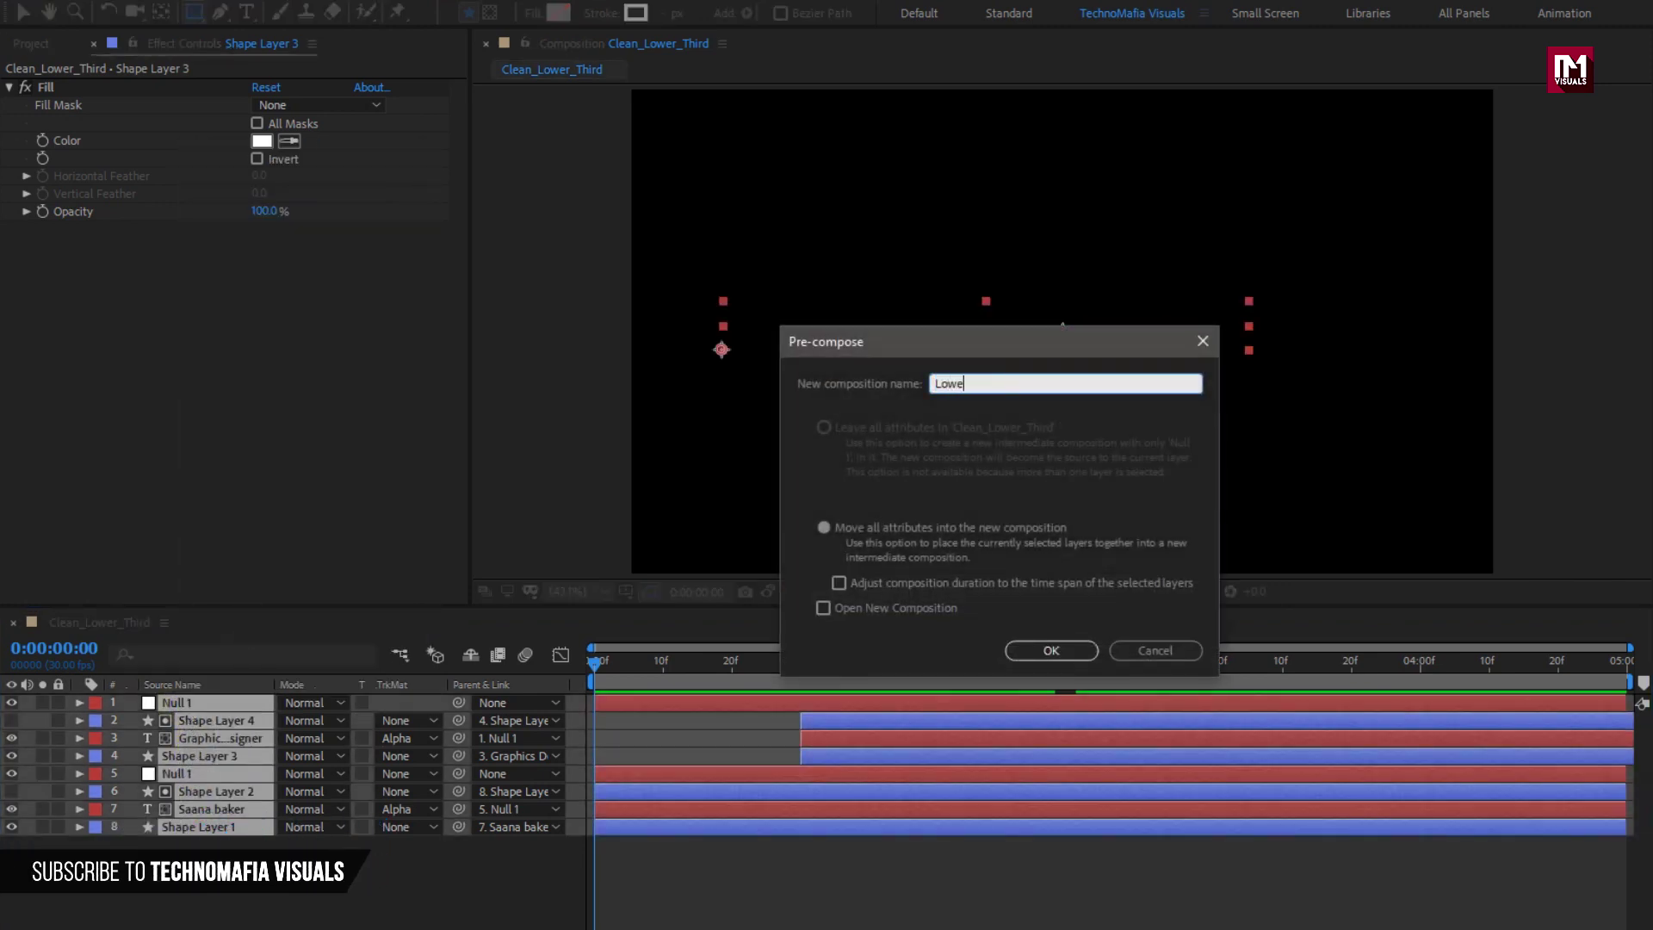
type("r-")
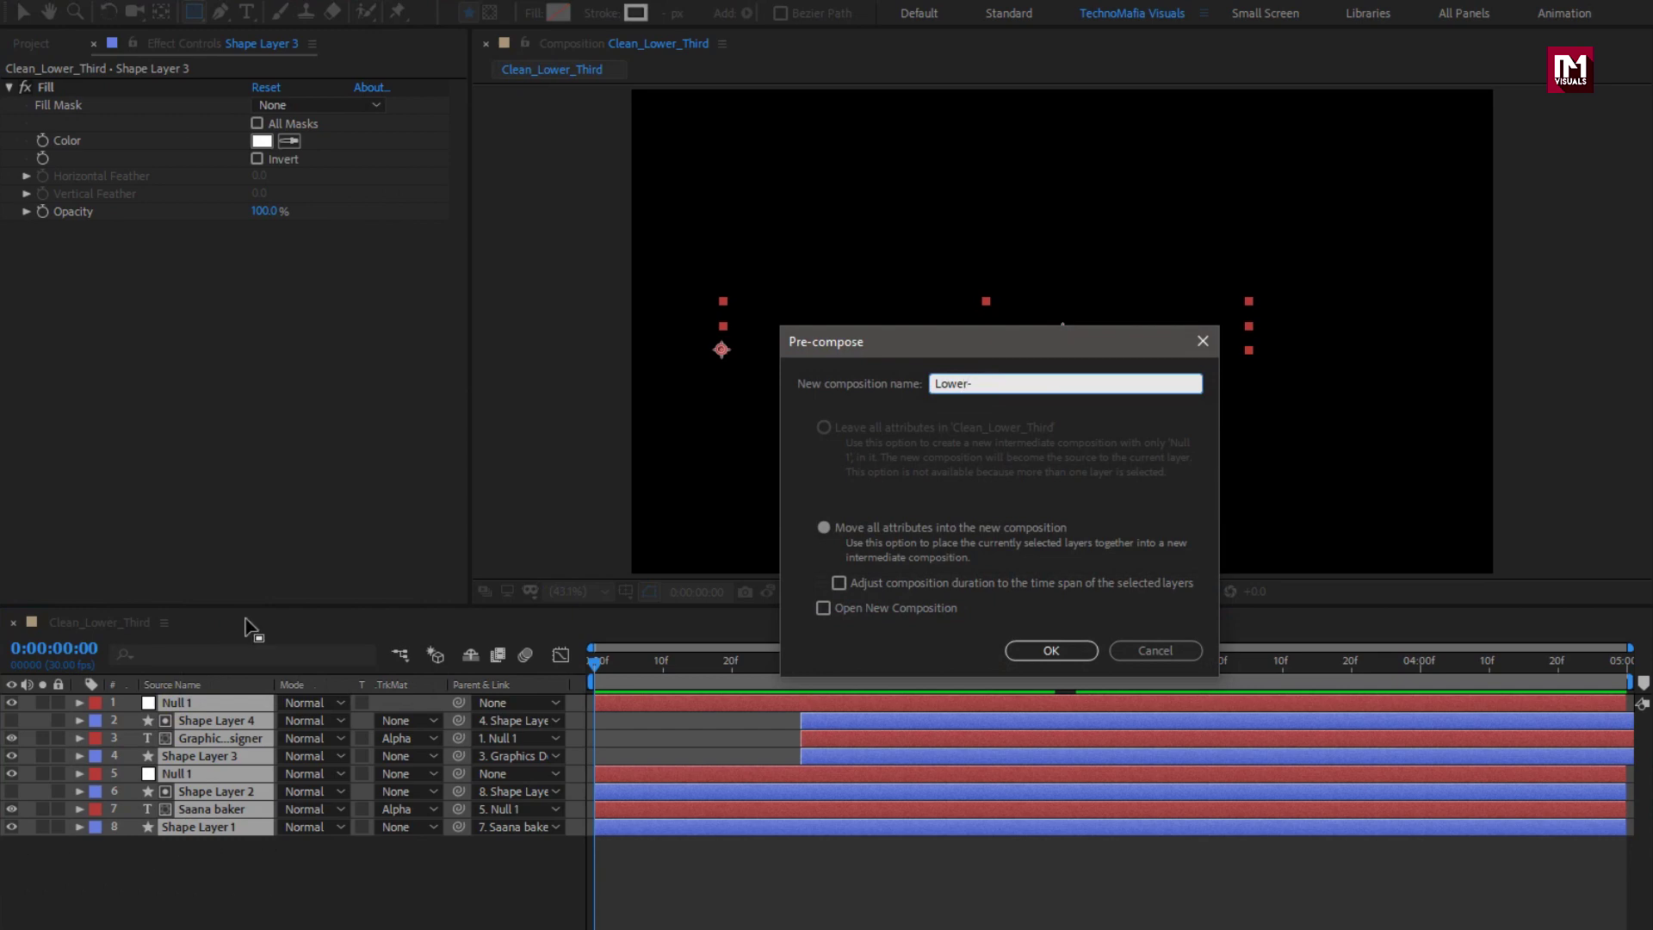
type("Third")
left_click(1031, 649)
left_click_drag(793, 661, 1131, 661)
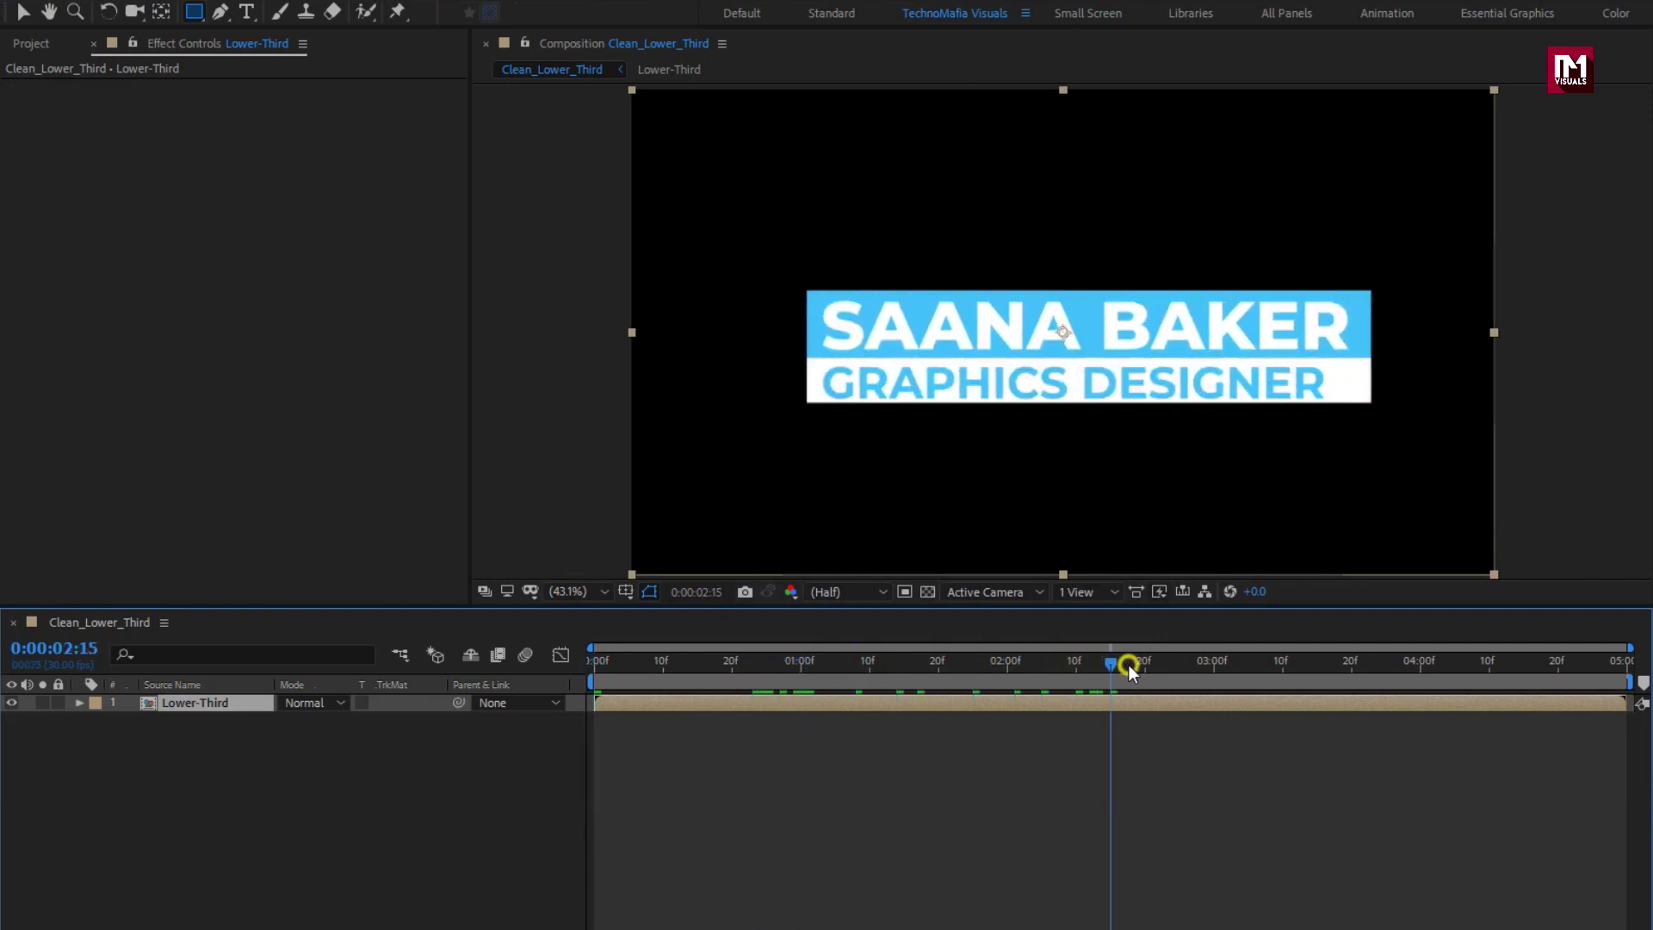
Enable Time Remap on Lower-Third and set a 0:00:02:10 keyframe at the two-second mark
right_click(214, 707)
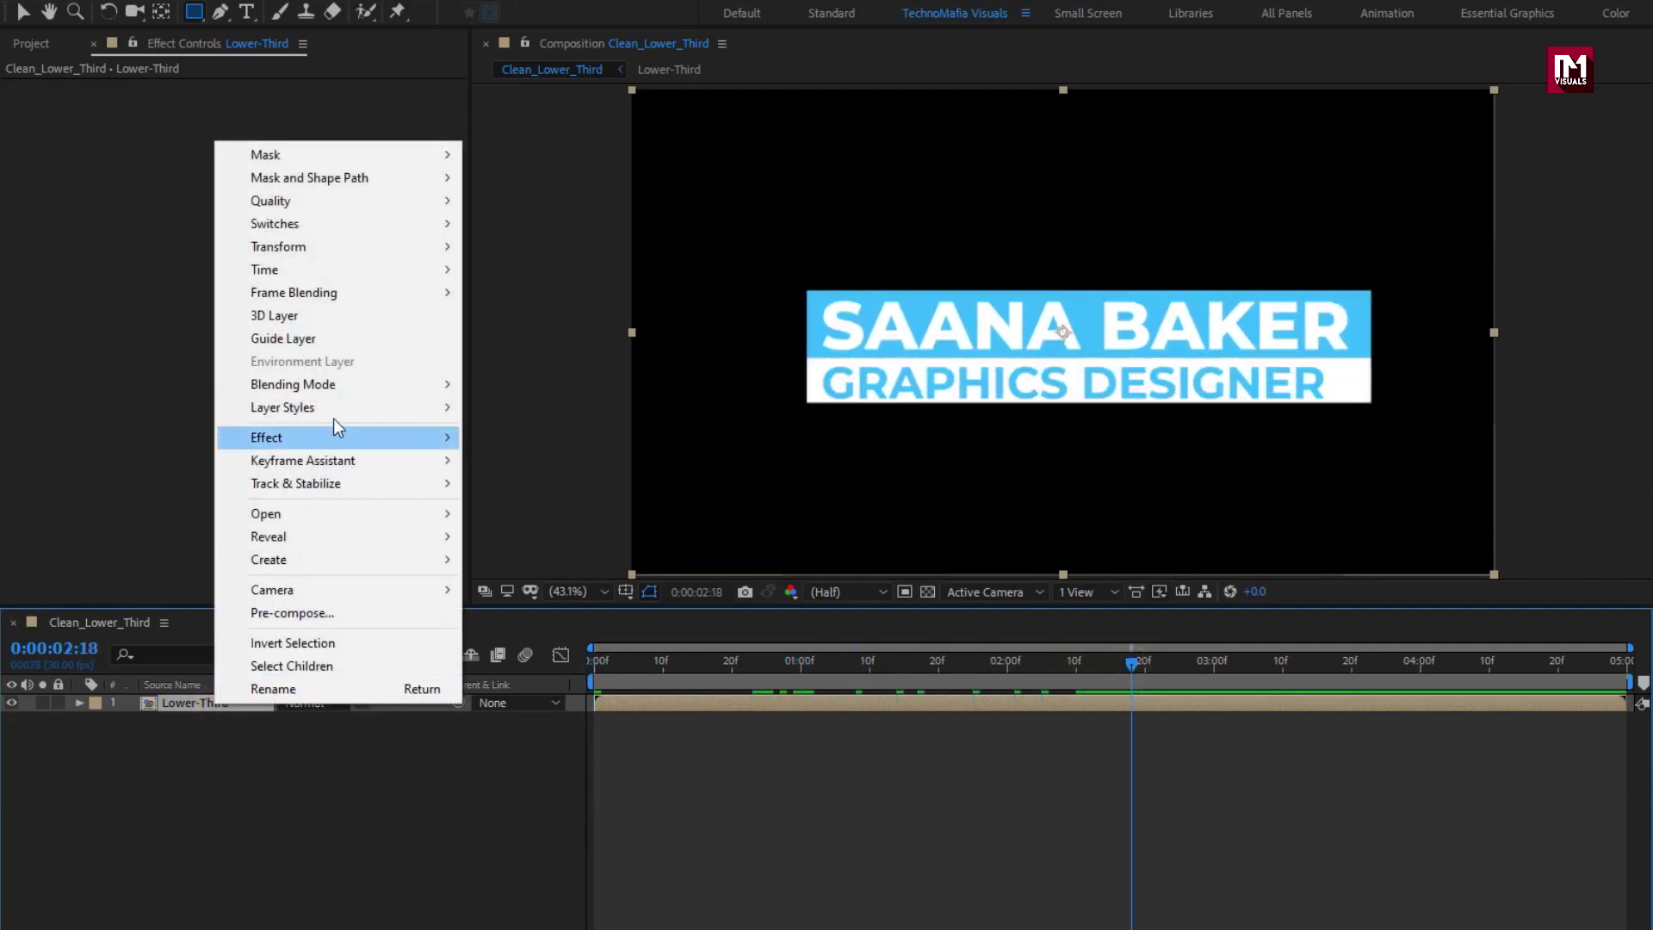
mouse_move(332, 272)
left_click(594, 273)
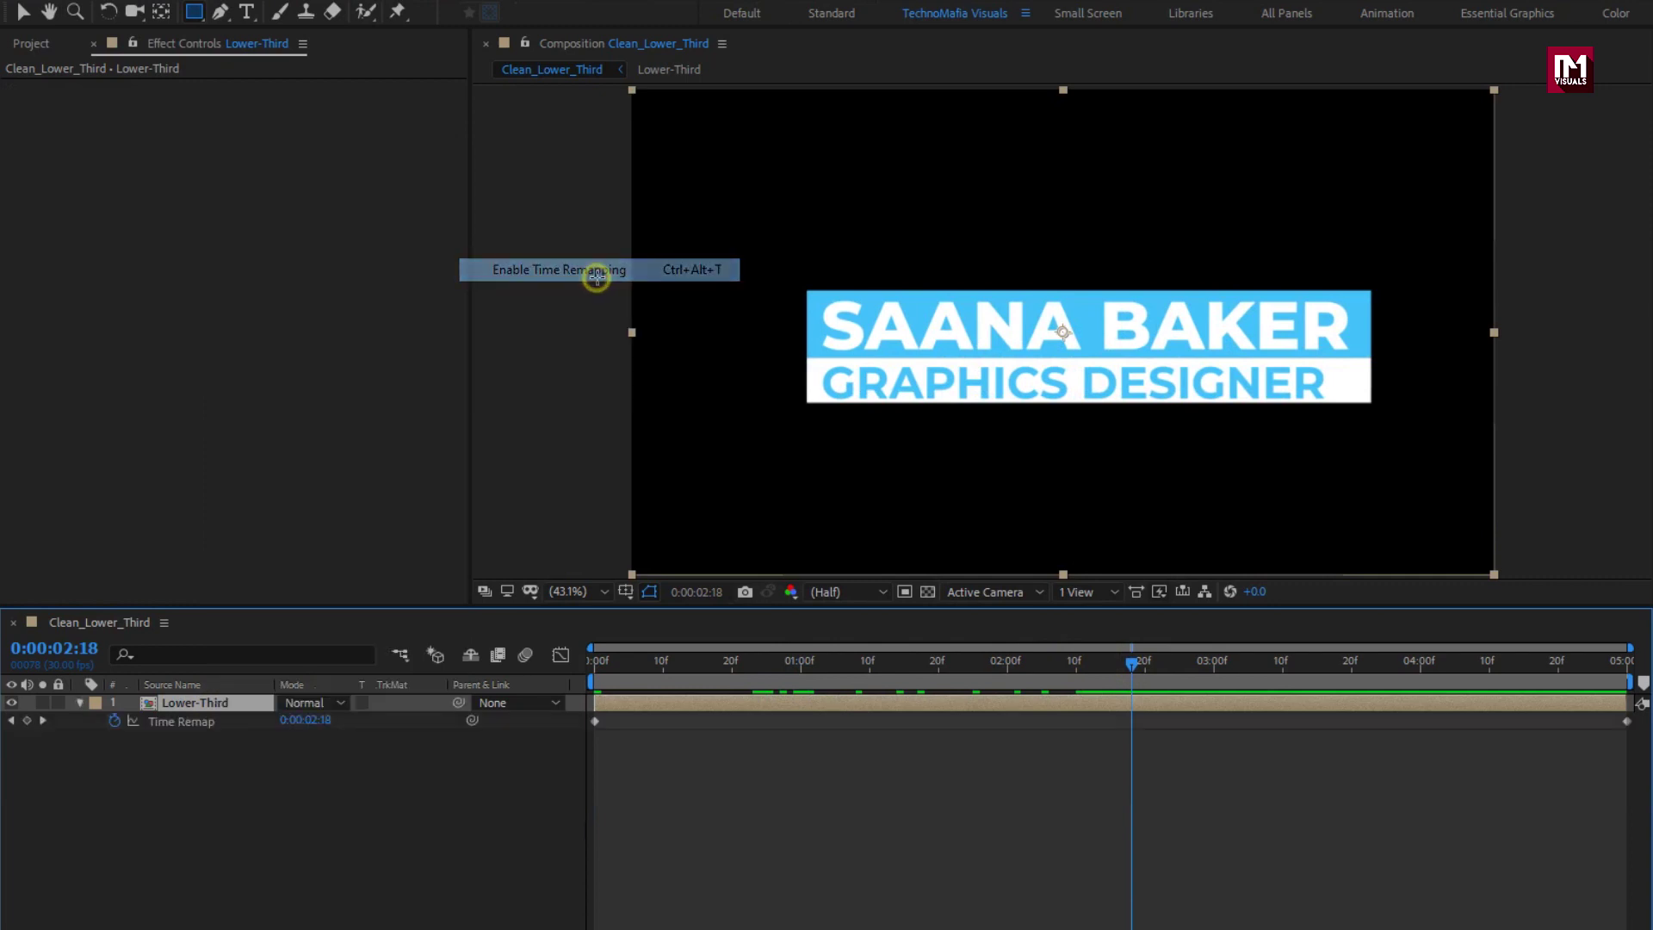
left_click(1007, 670)
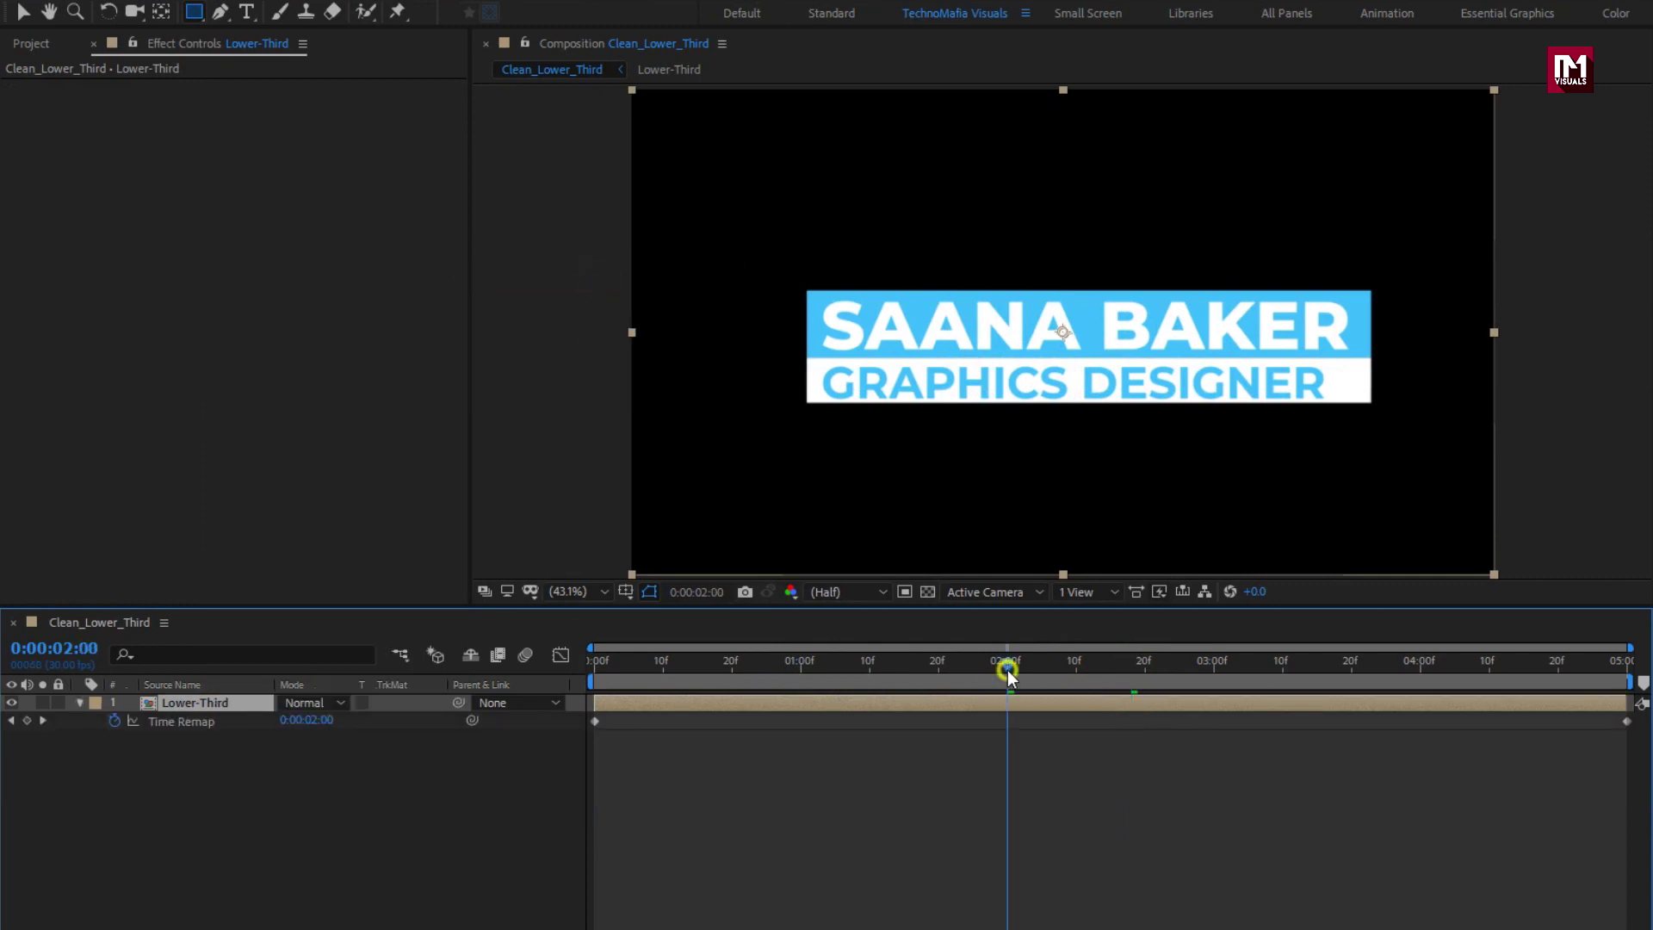
left_click(327, 722)
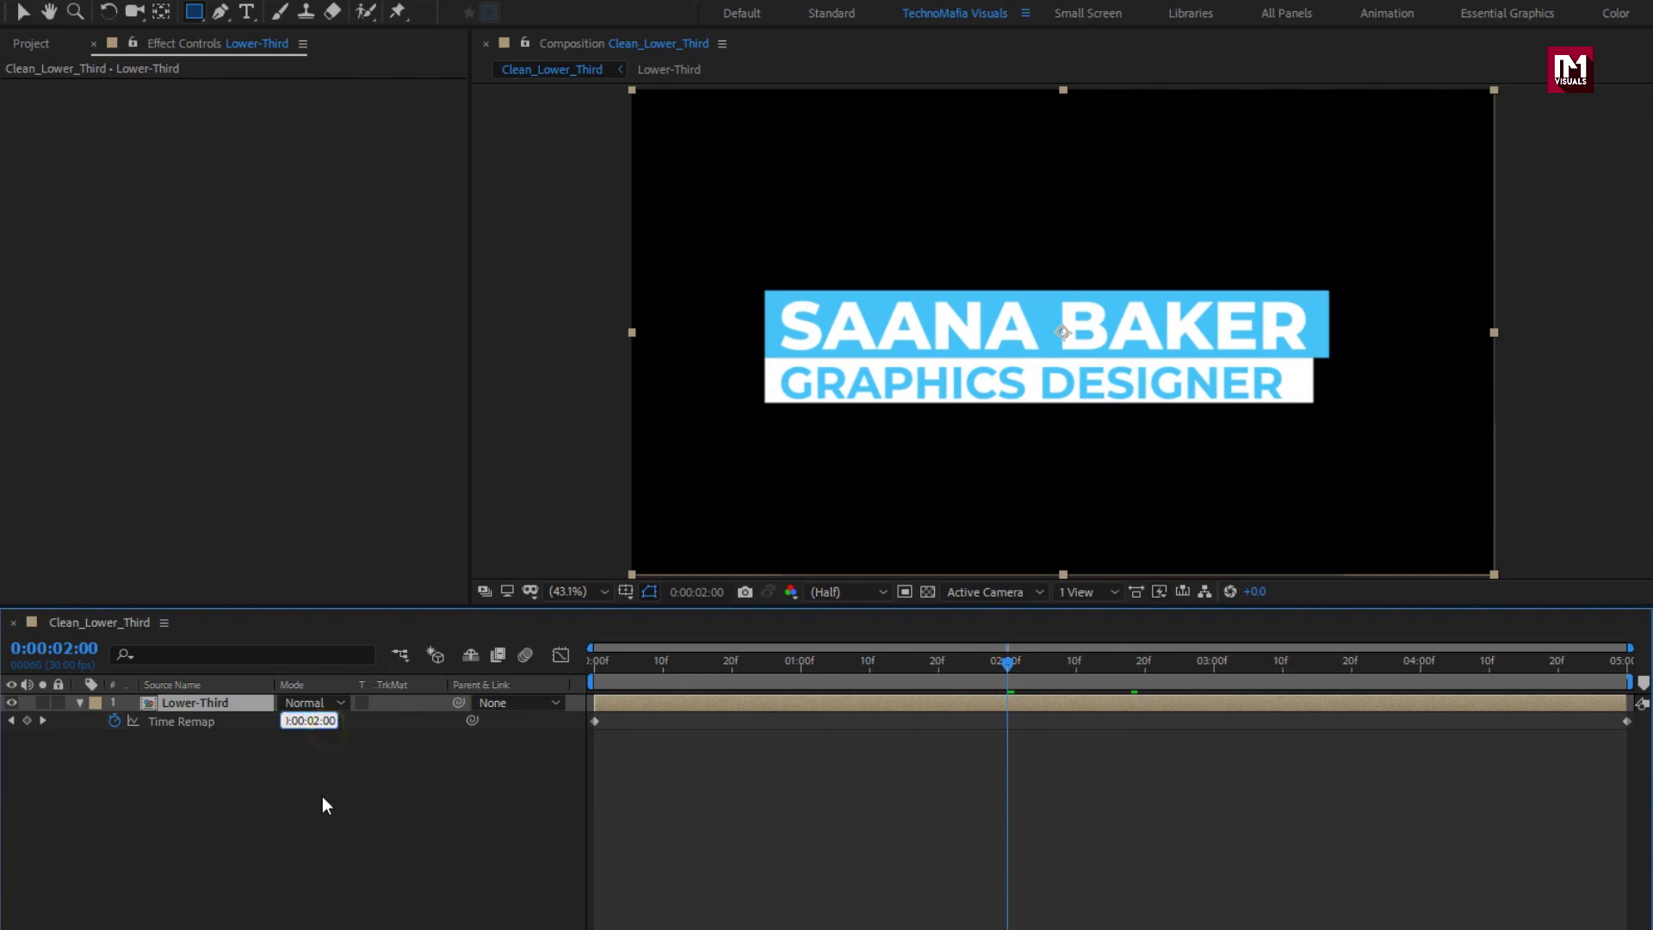
type("10")
key("Return")
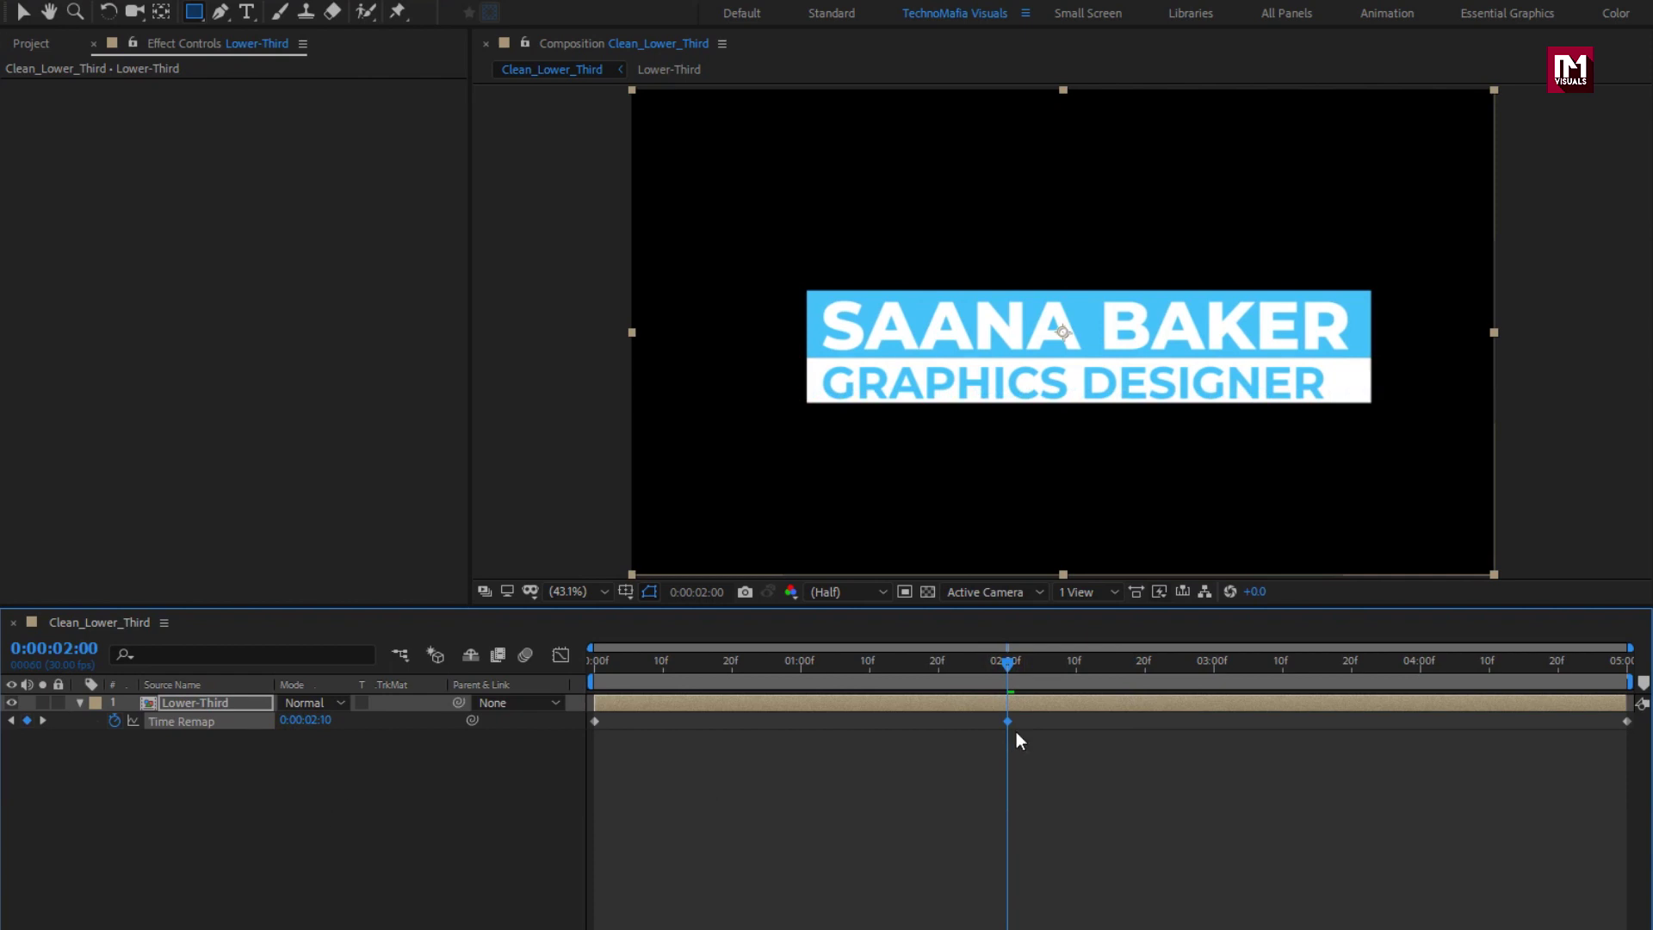
Add a hold keyframe at 3 seconds with Time Remap value 0:00:02:10
left_click(1214, 666)
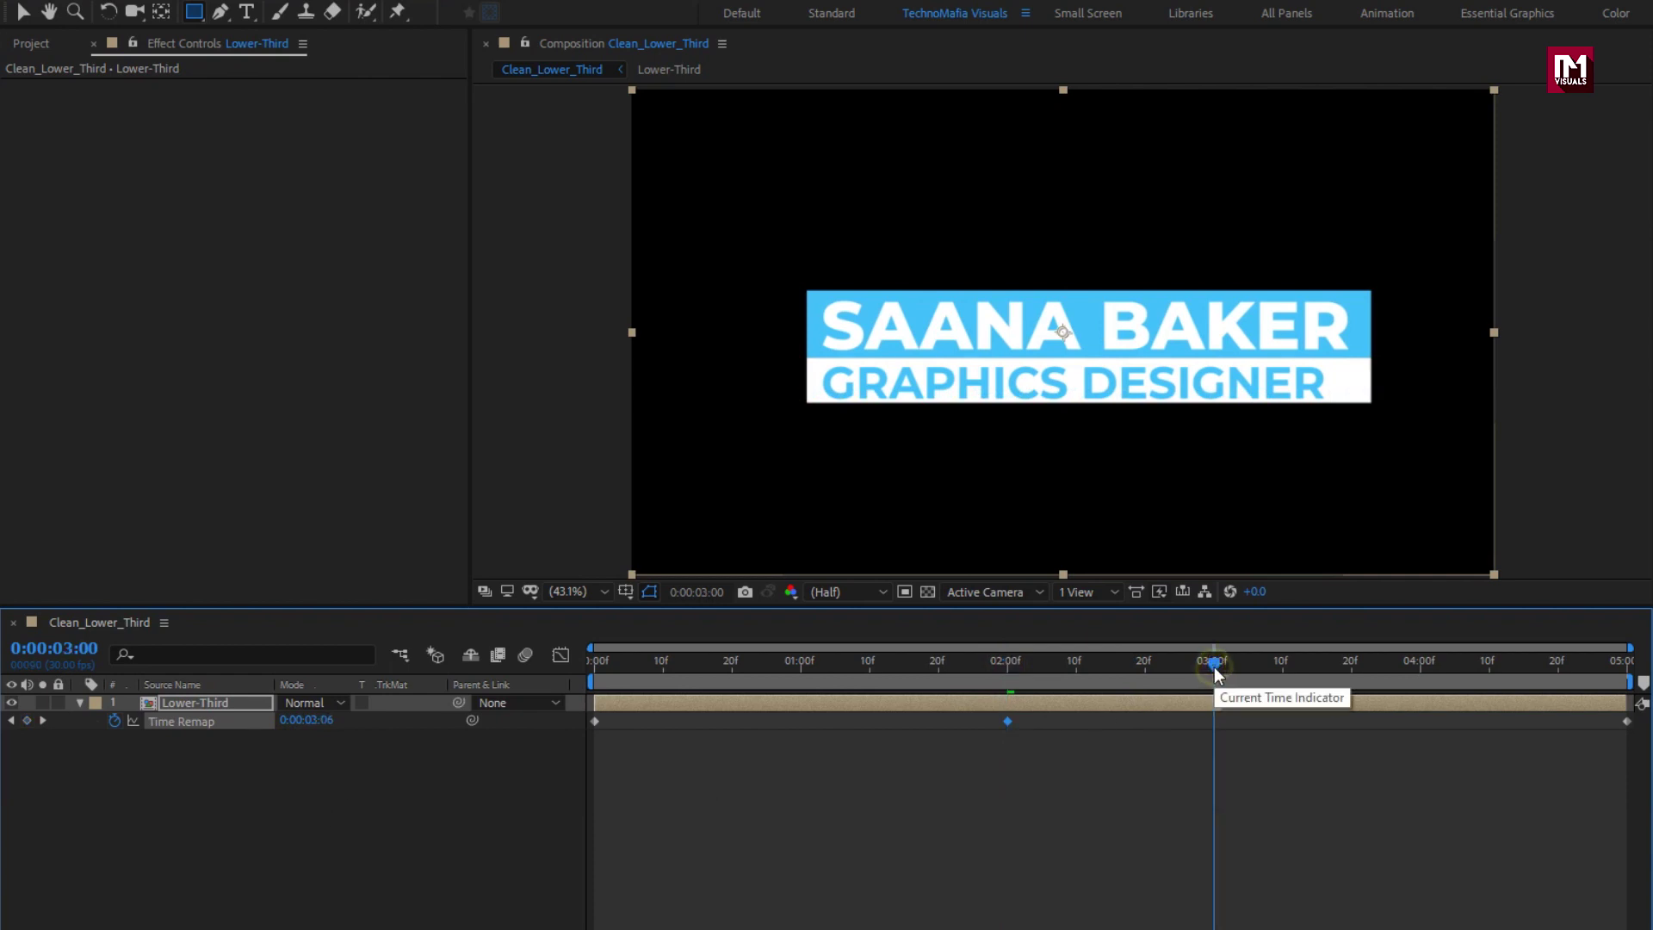
left_click(312, 732)
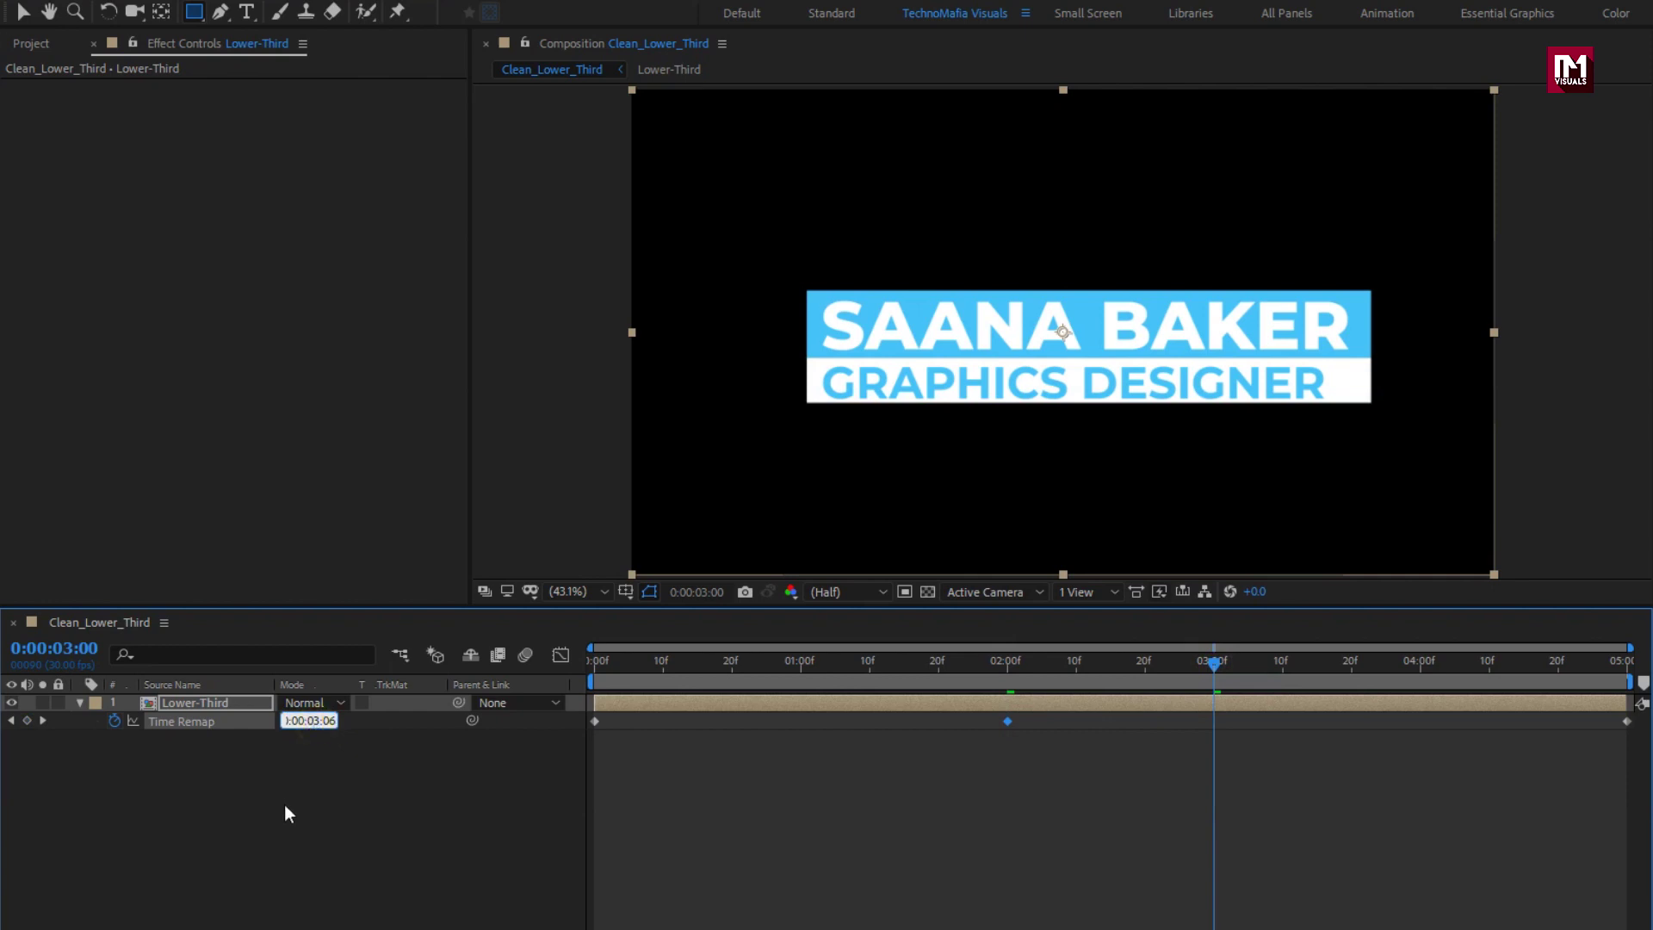
key("BackSpace")
type("2:10")
key("Return")
Set the final Time Remap keyframe to 0:00:00:00 and preview the remapped animation from the start
left_click(1005, 662)
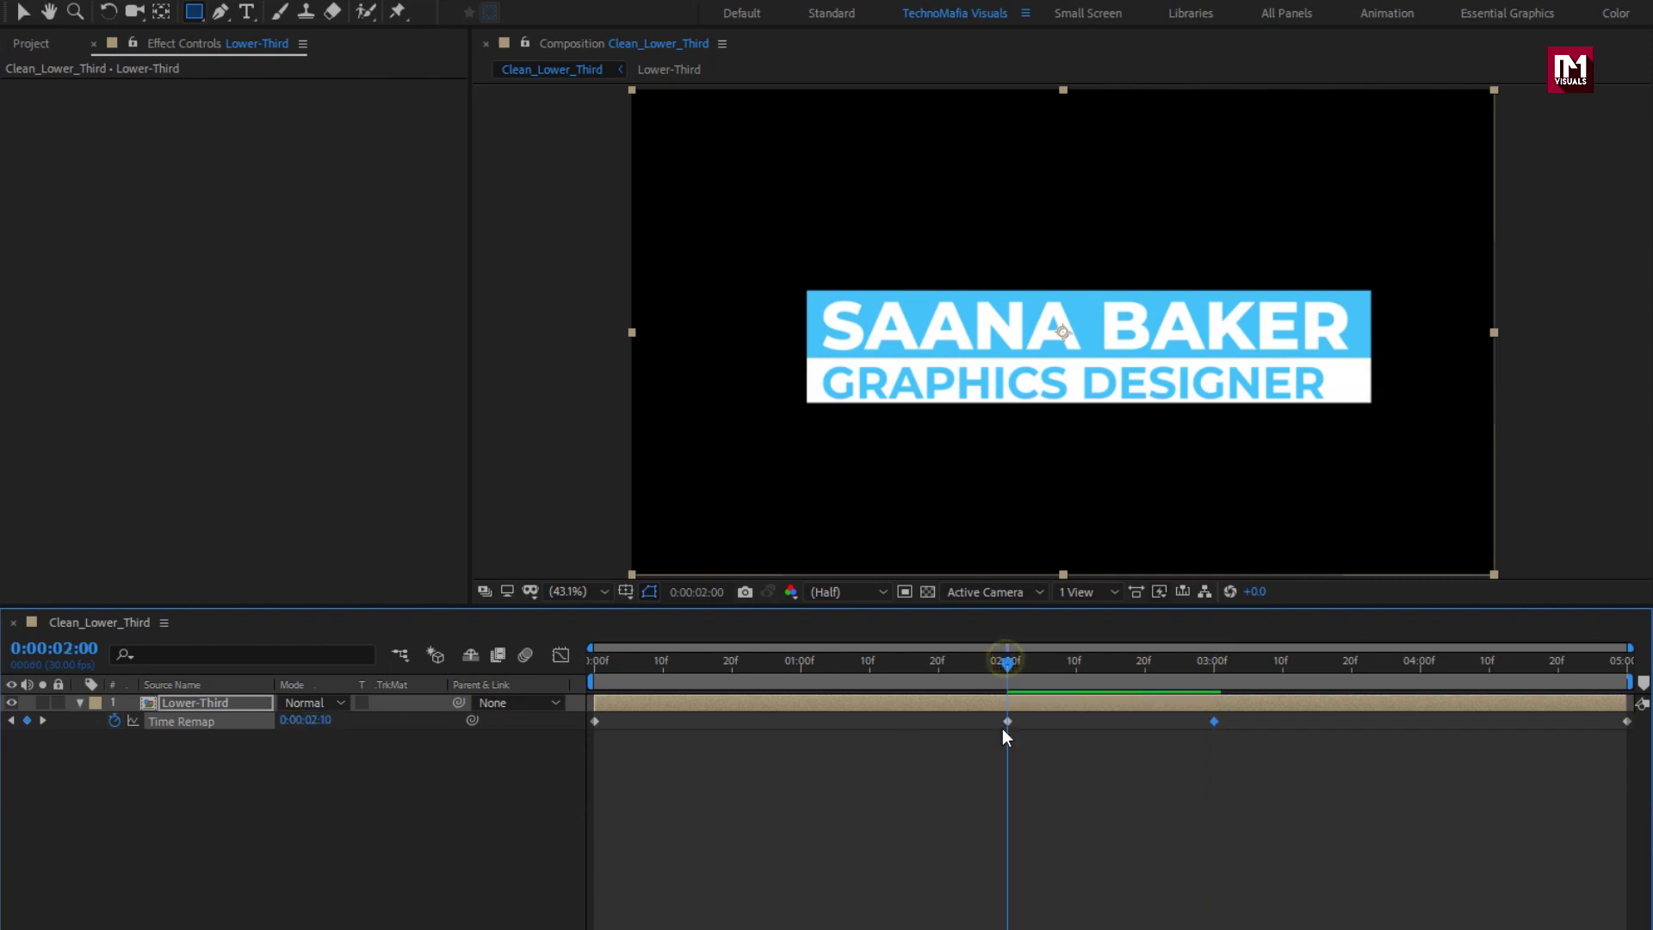
left_click_drag(1013, 668, 1620, 721)
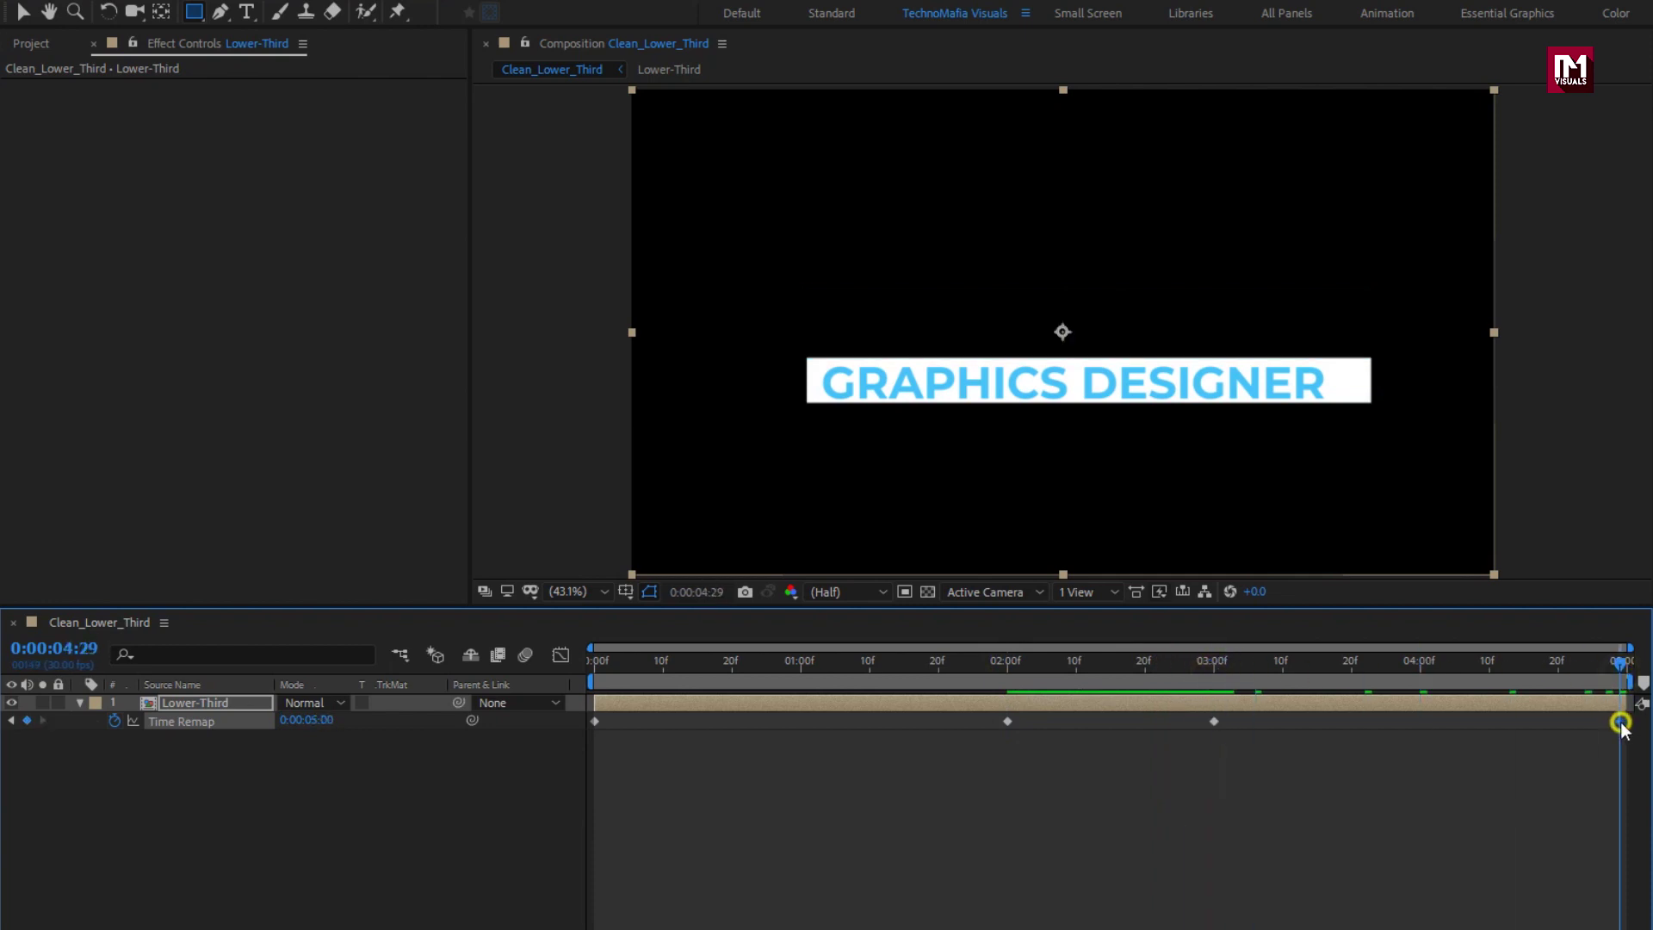
left_click(308, 726)
left_click(312, 721)
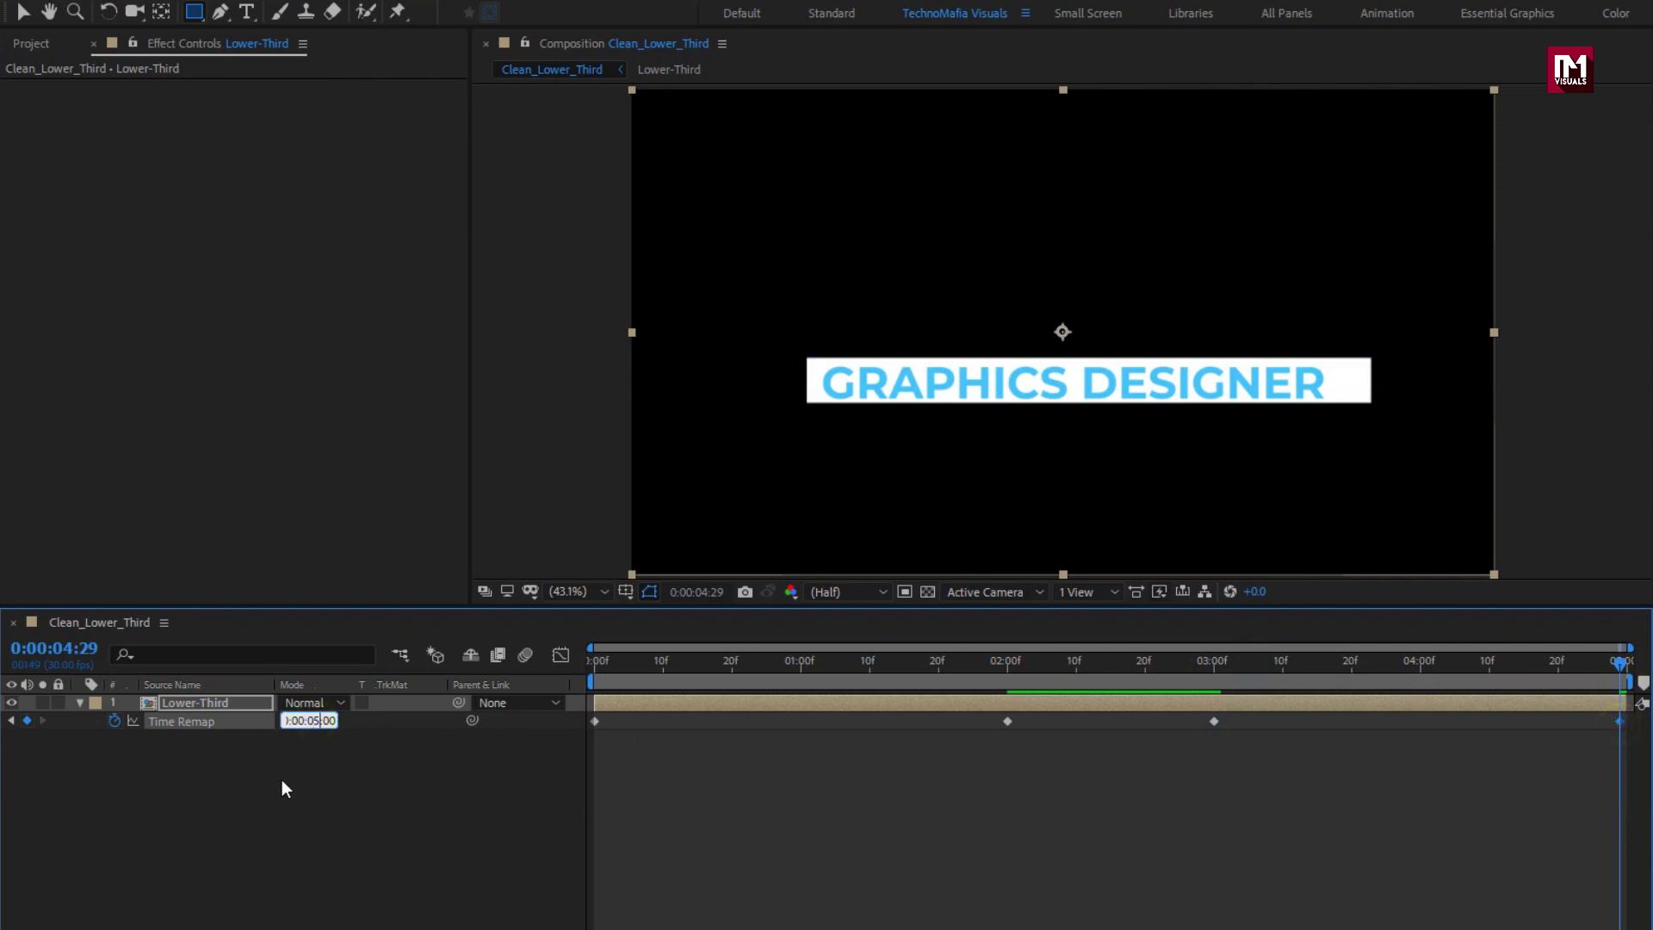
key("BackSpace")
type("0")
key("Return")
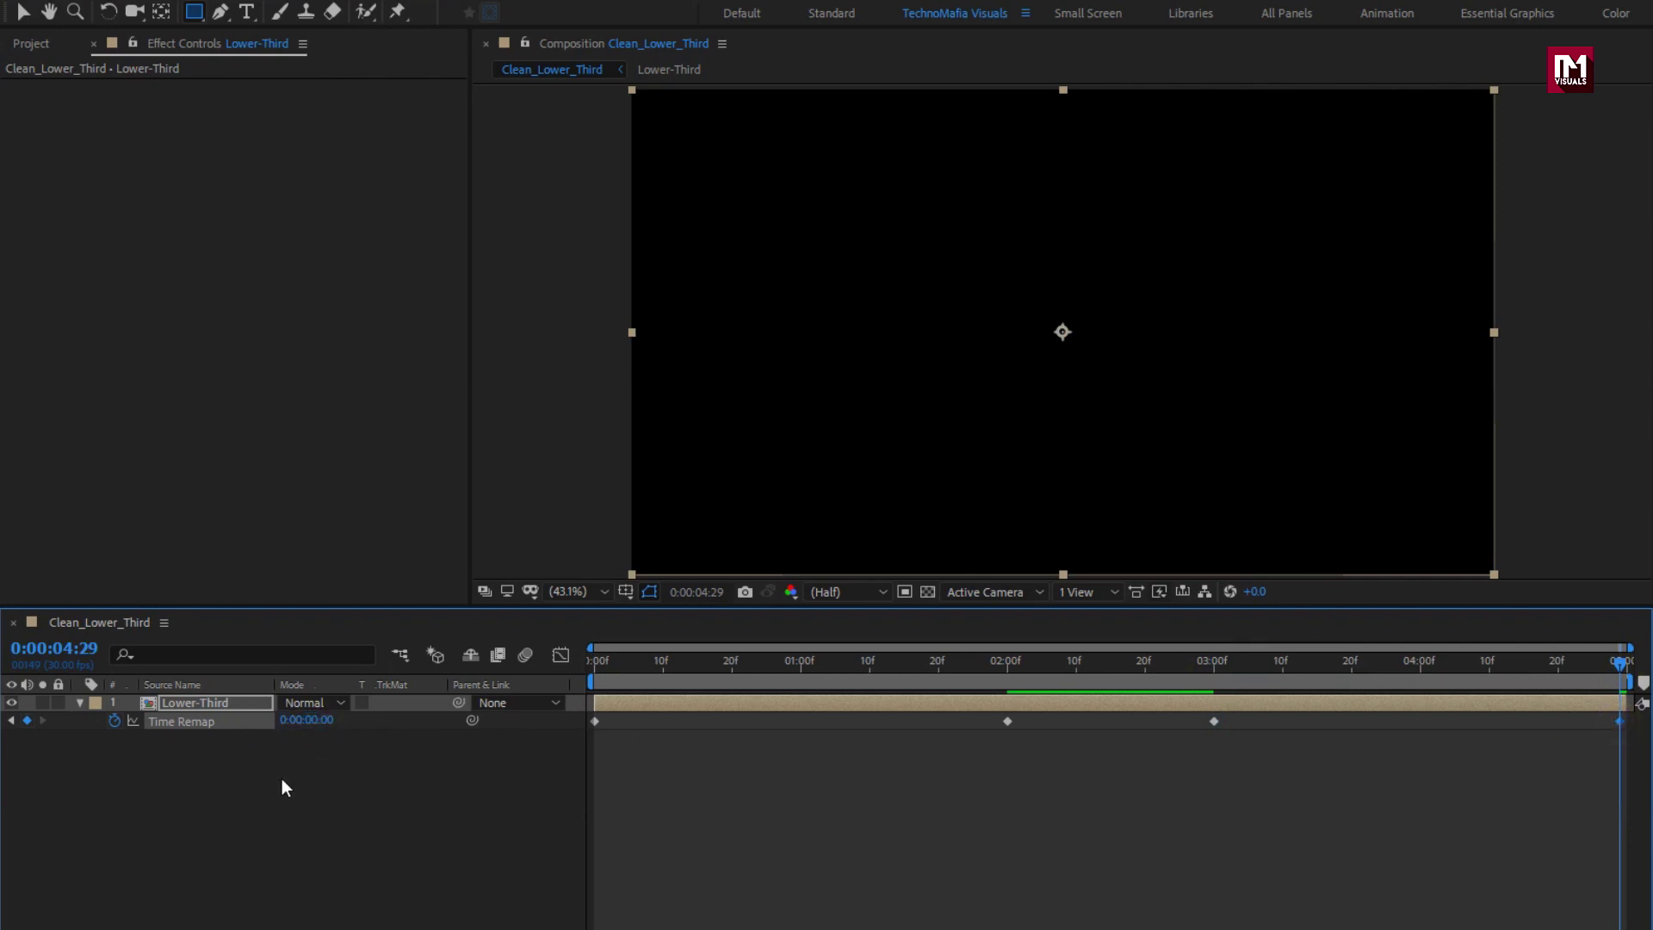
left_click(589, 667)
key("space")
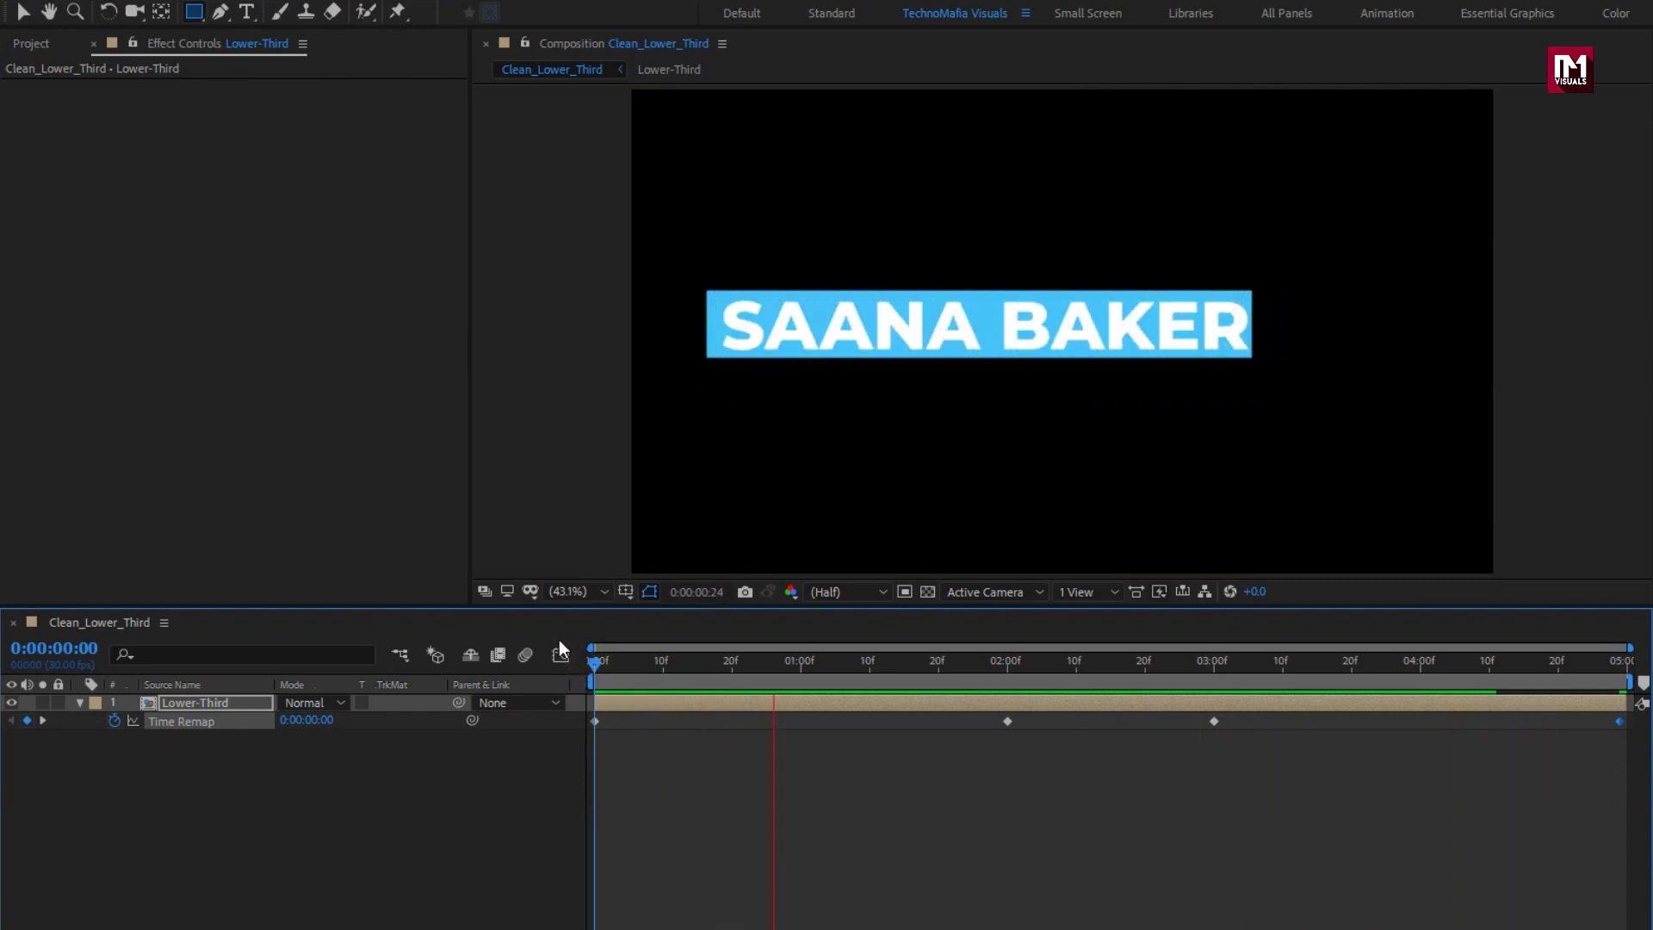
Scale the Lower-Third layer to 32% and move it to the bottom-right corner
left_click(1132, 660)
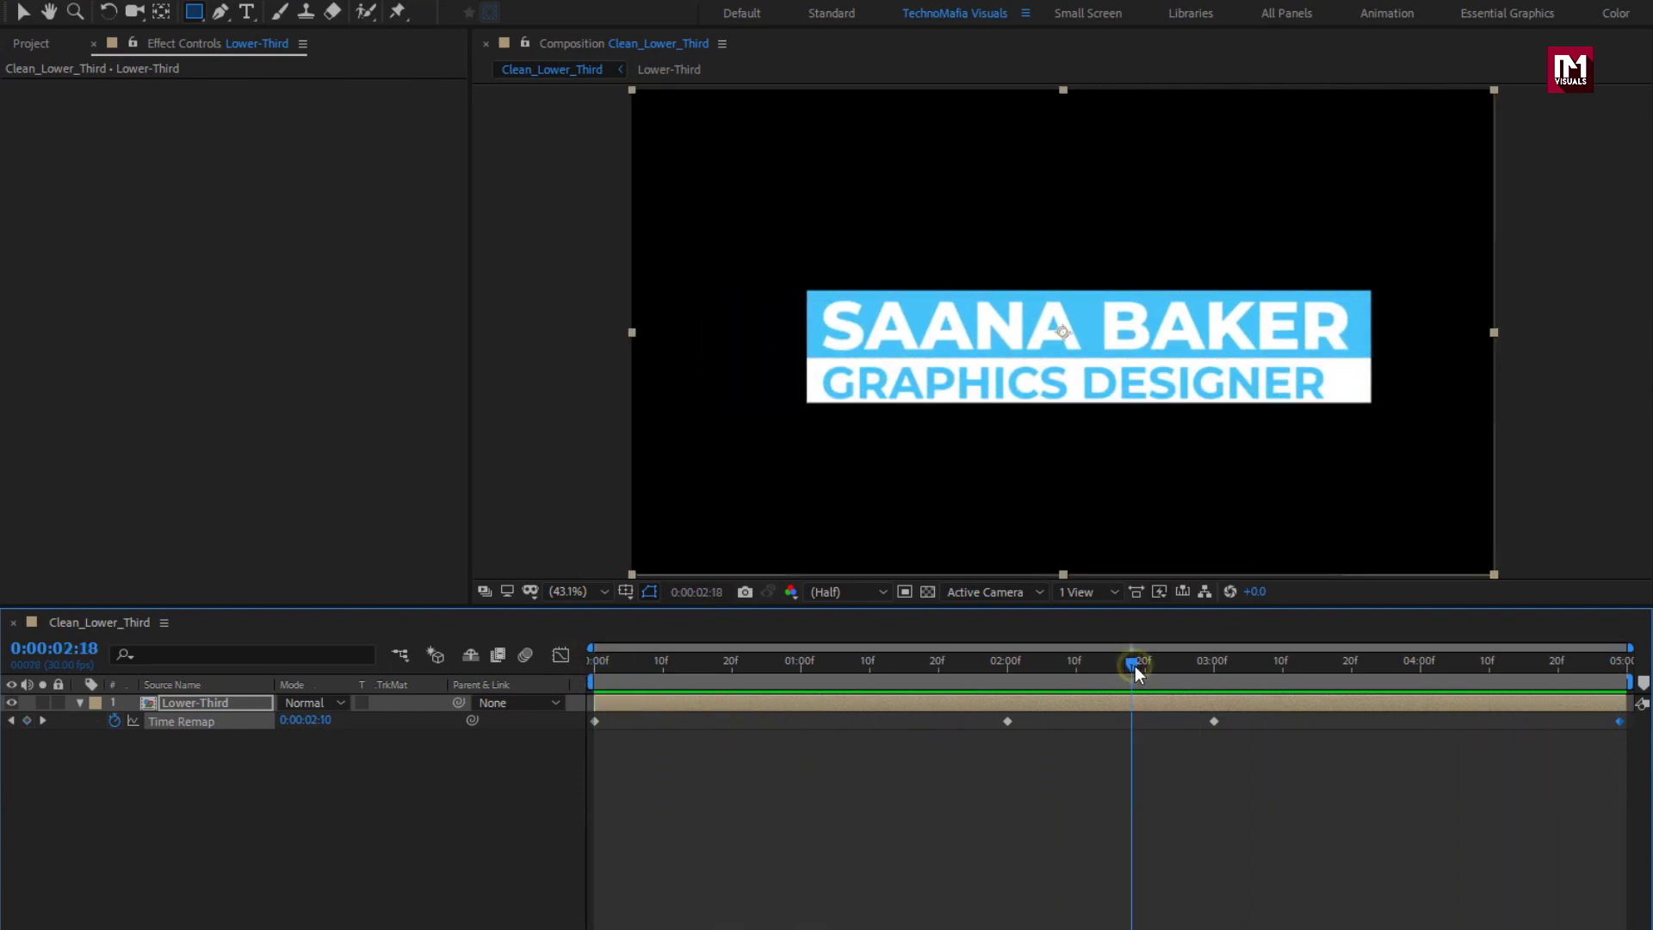
left_click(226, 708)
key("s")
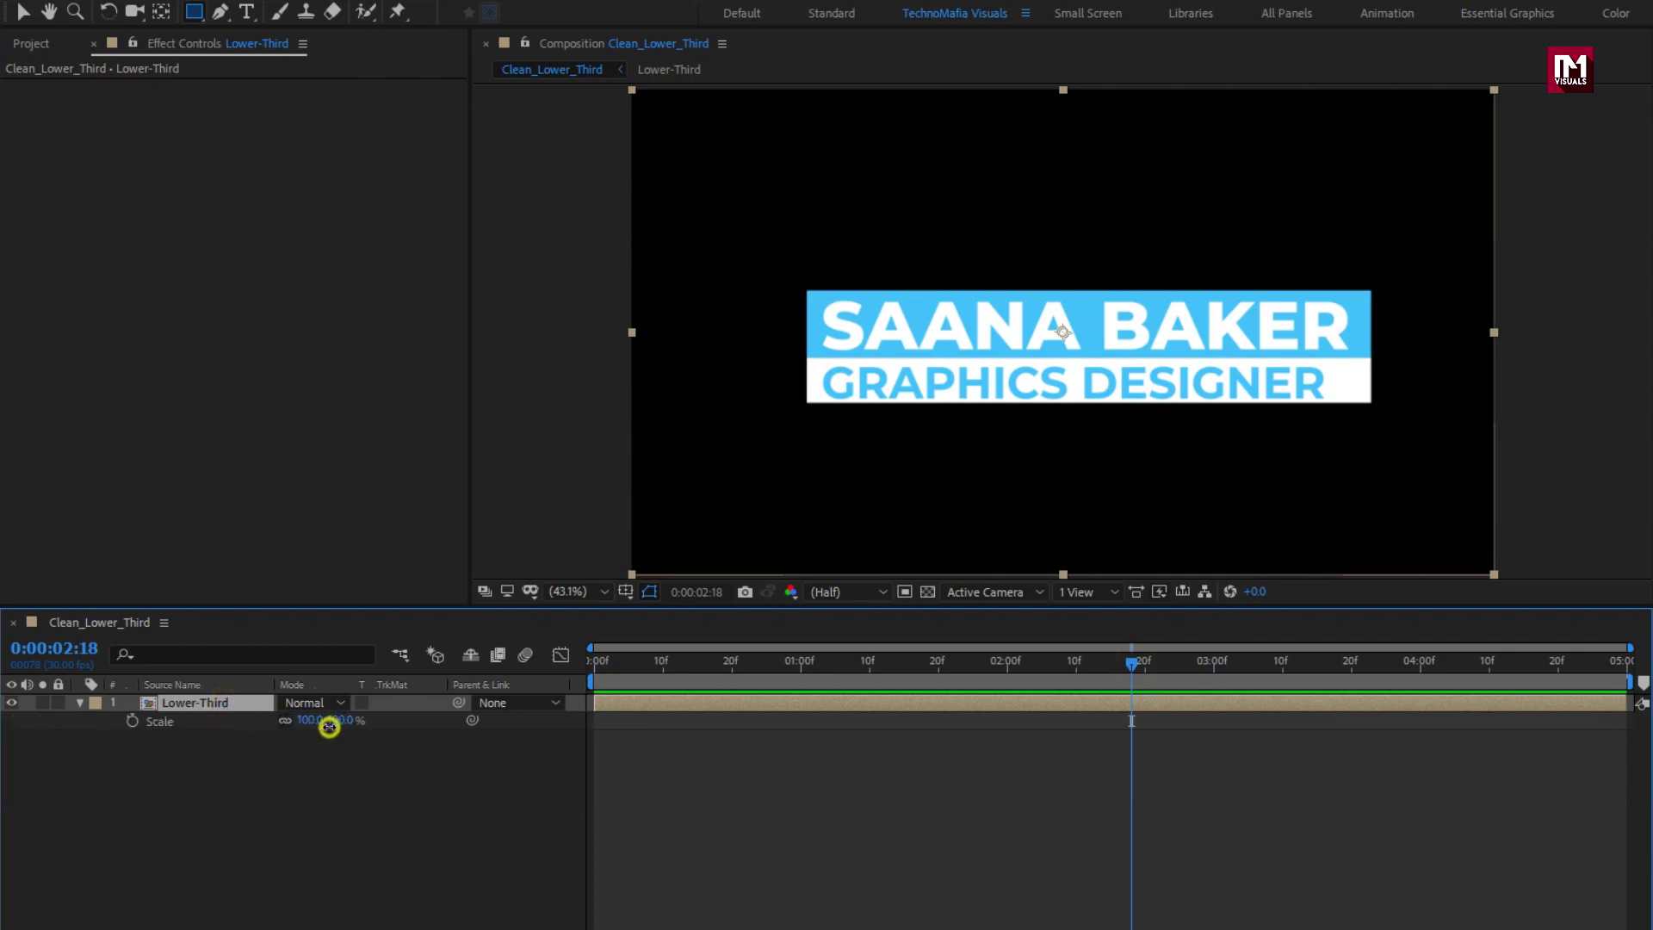
left_click_drag(328, 723, 276, 739)
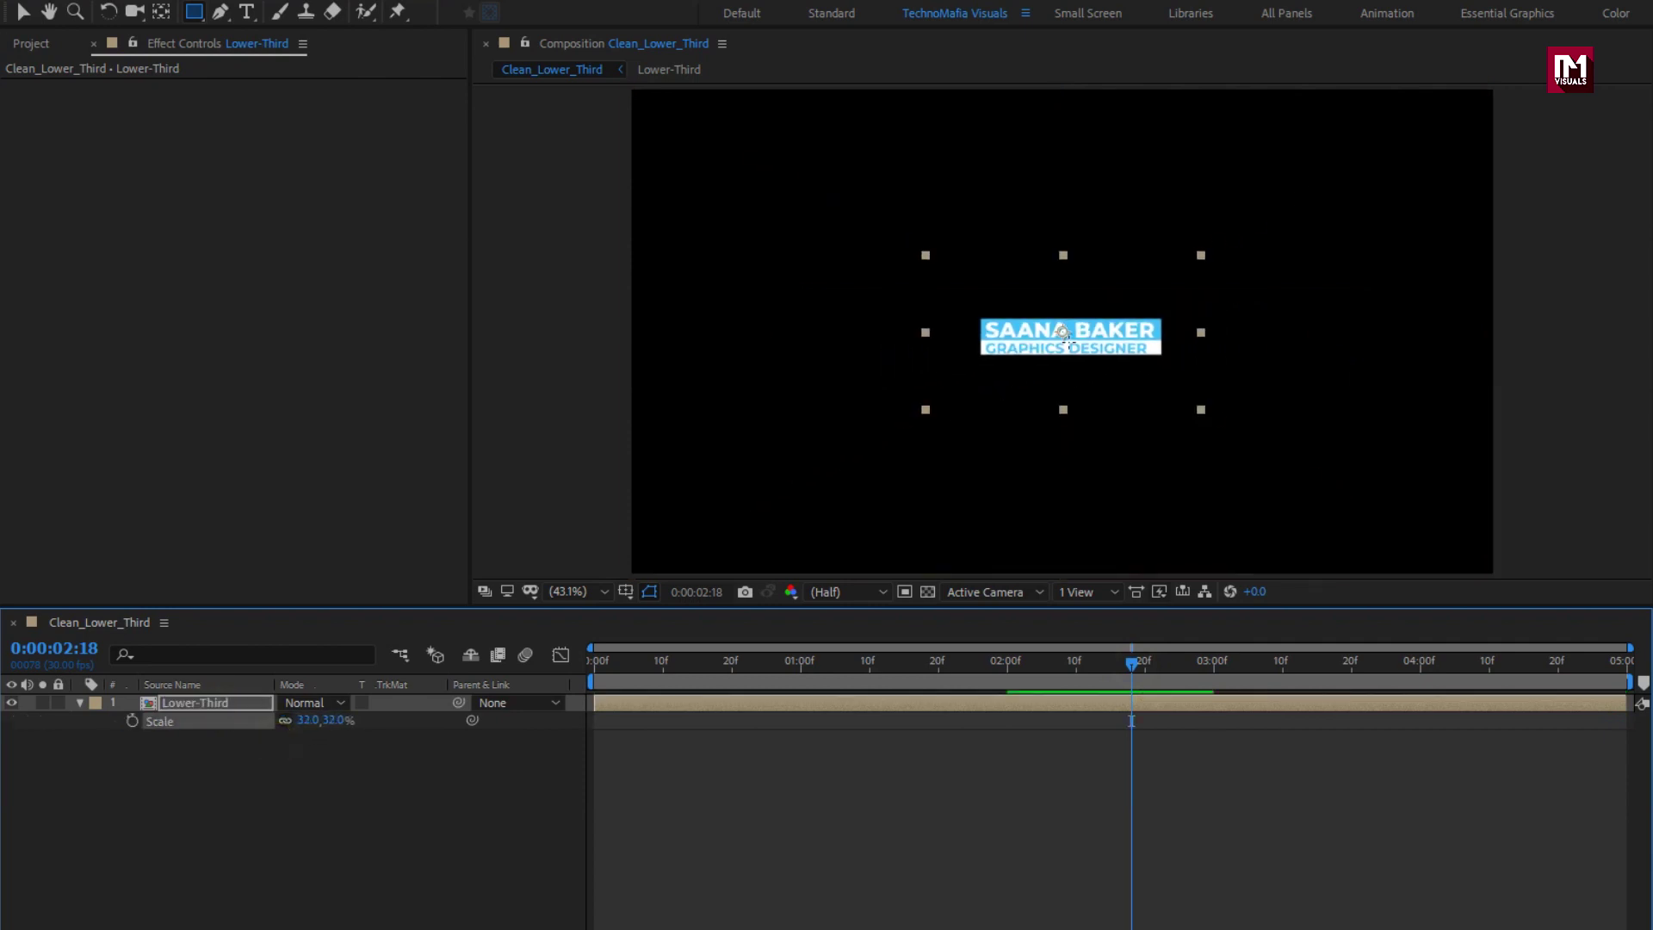
key("v")
left_click_drag(1069, 338, 1366, 523)
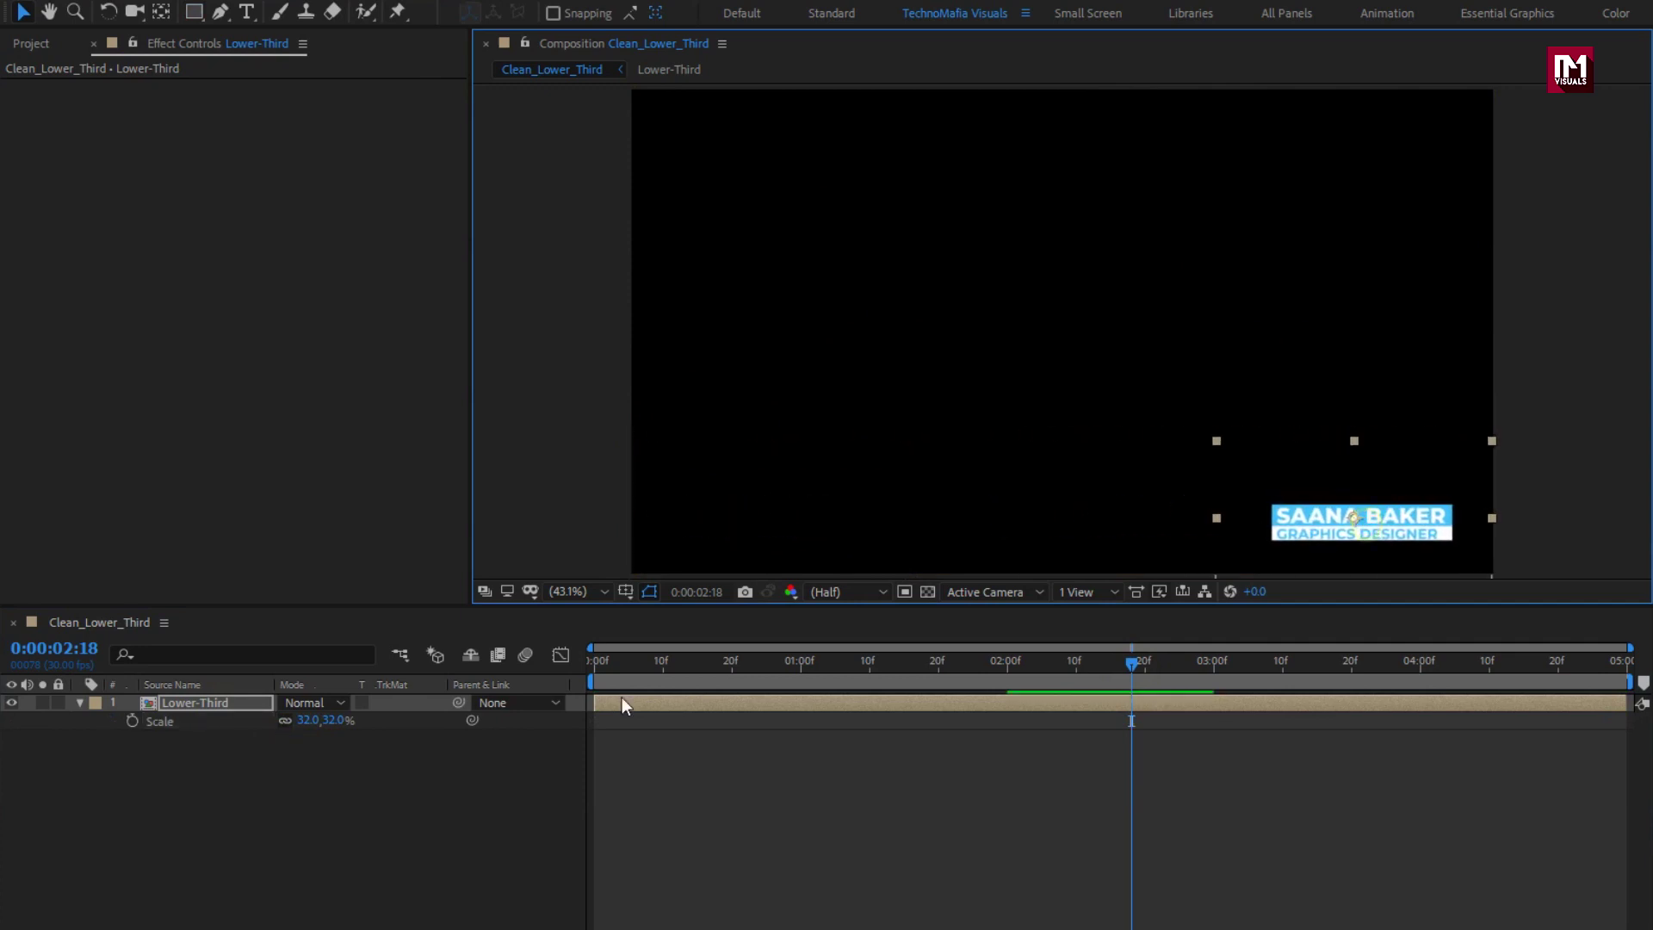
Preview the repositioned lower third from the start and check it at 0:00:02:02
left_click(588, 663)
key("space")
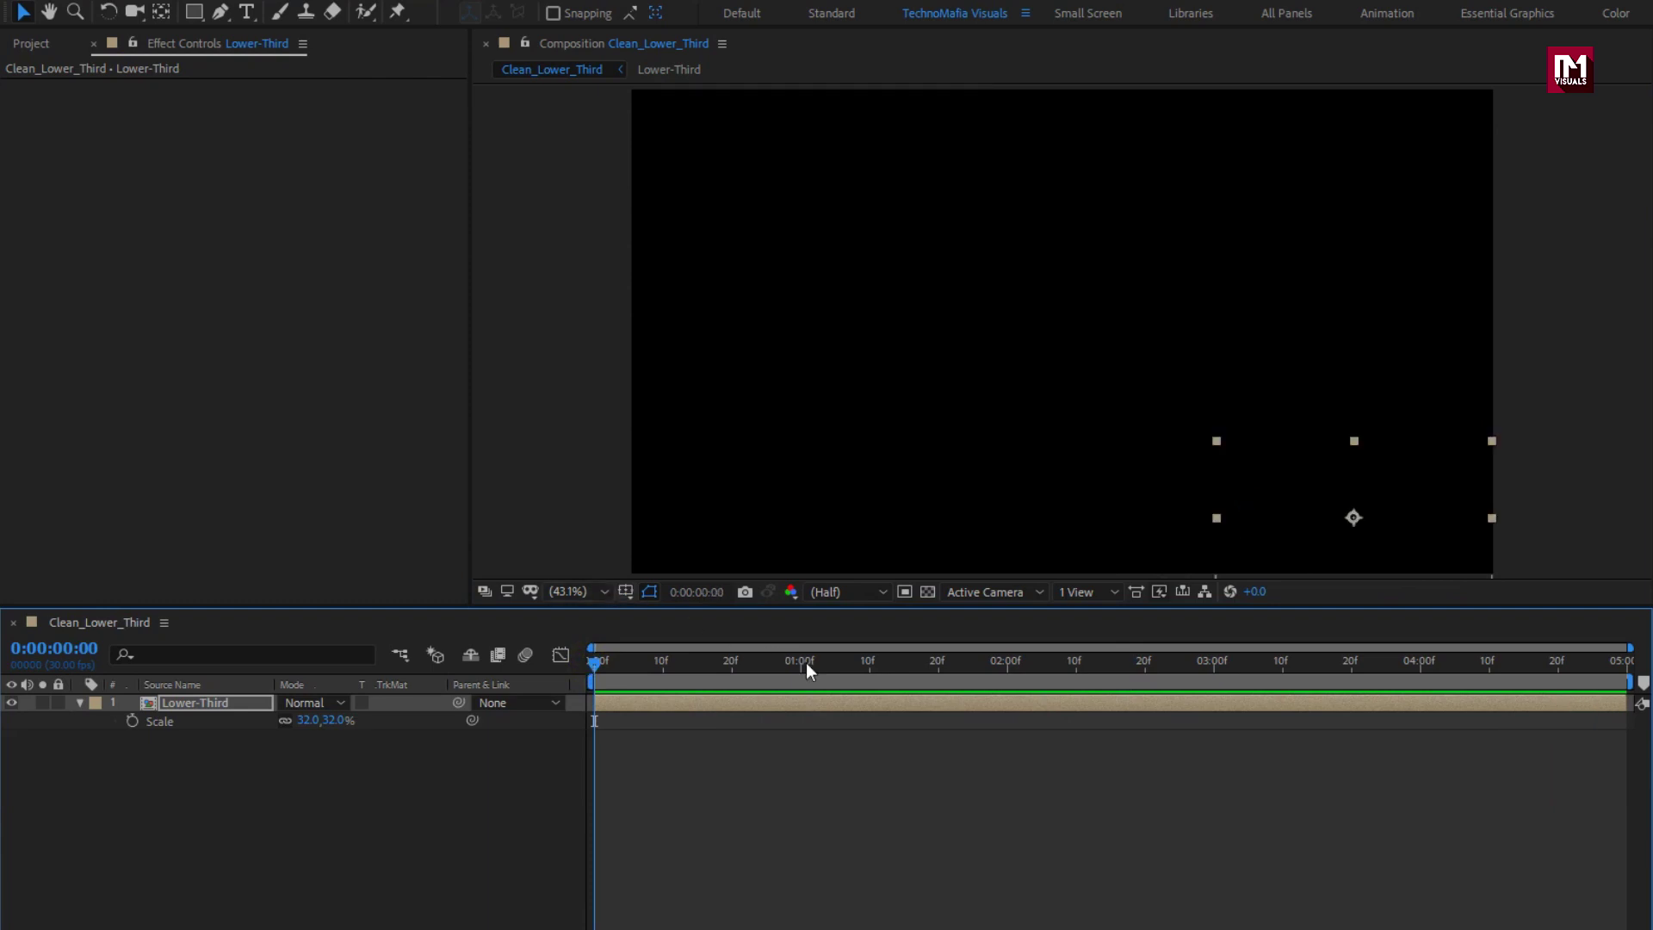
left_click_drag(806, 663, 1023, 666)
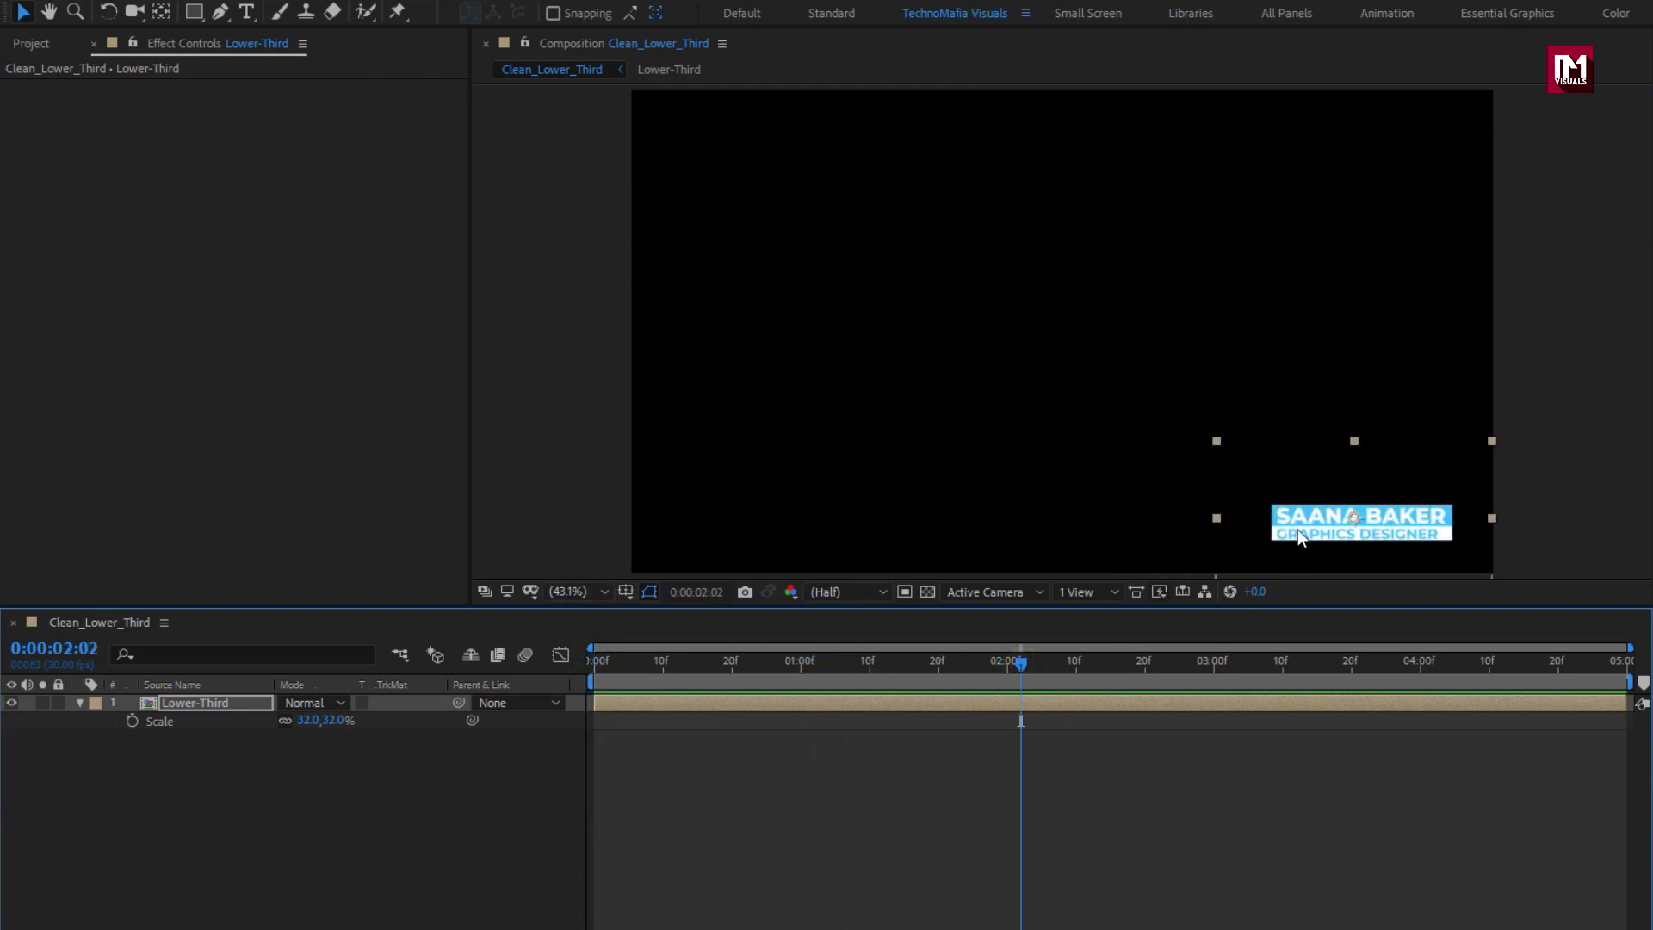
key("ctrl+m")
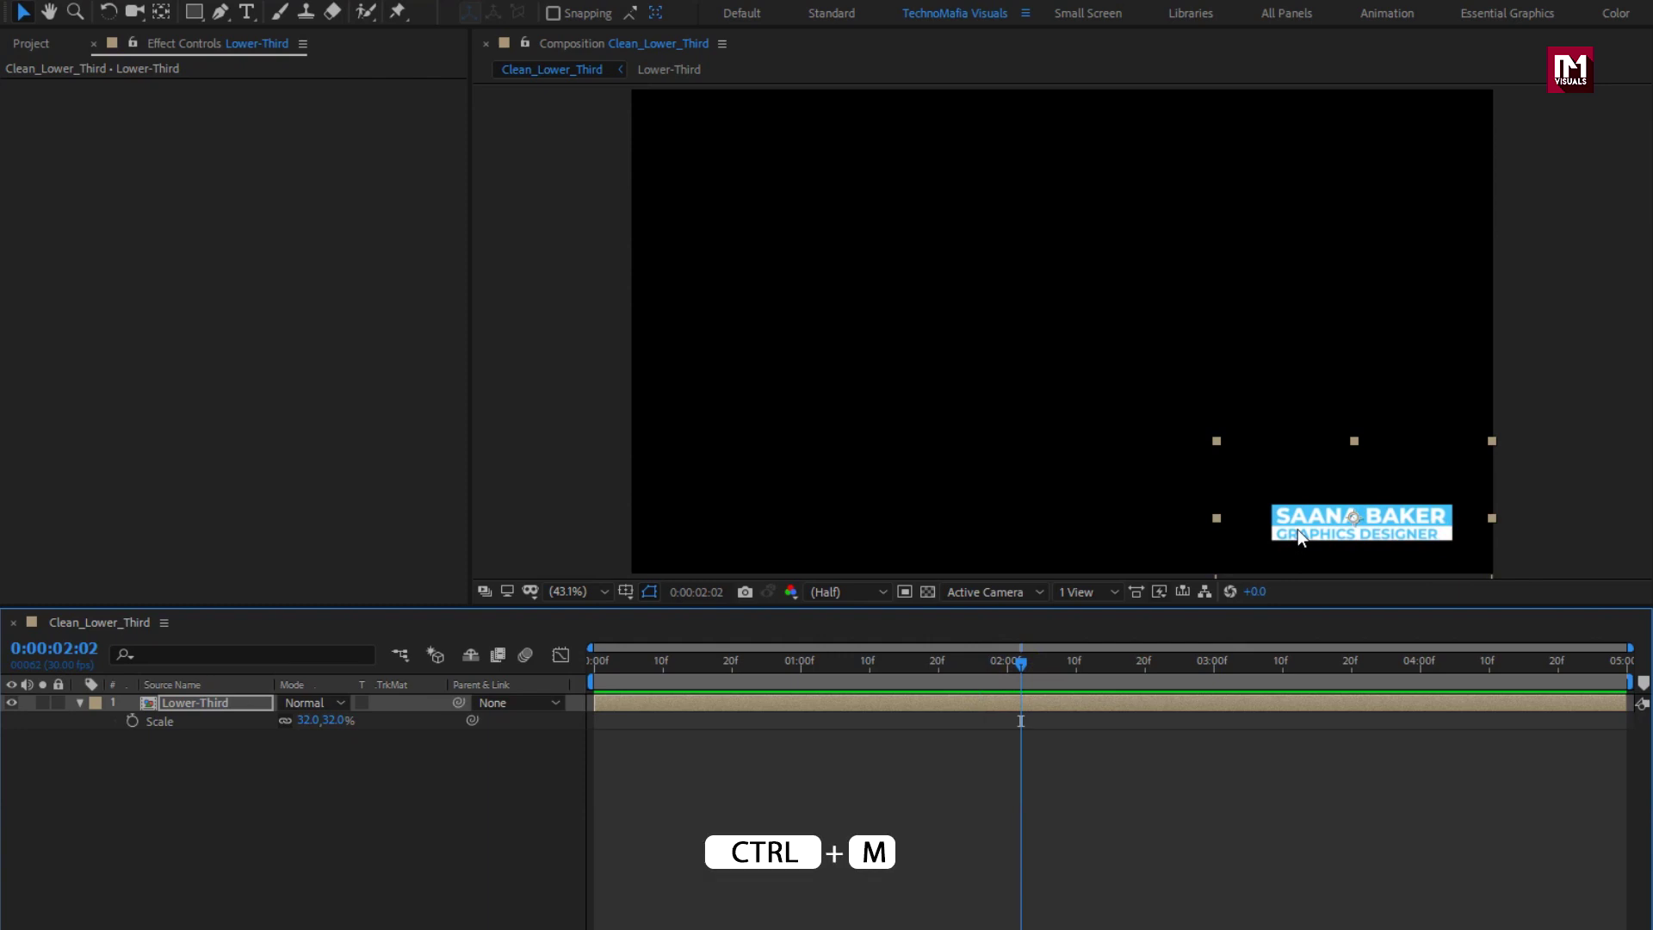
Queue Clean_Lower_Third for render with QuickTime format and RGB + Alpha channels
left_click(108, 10)
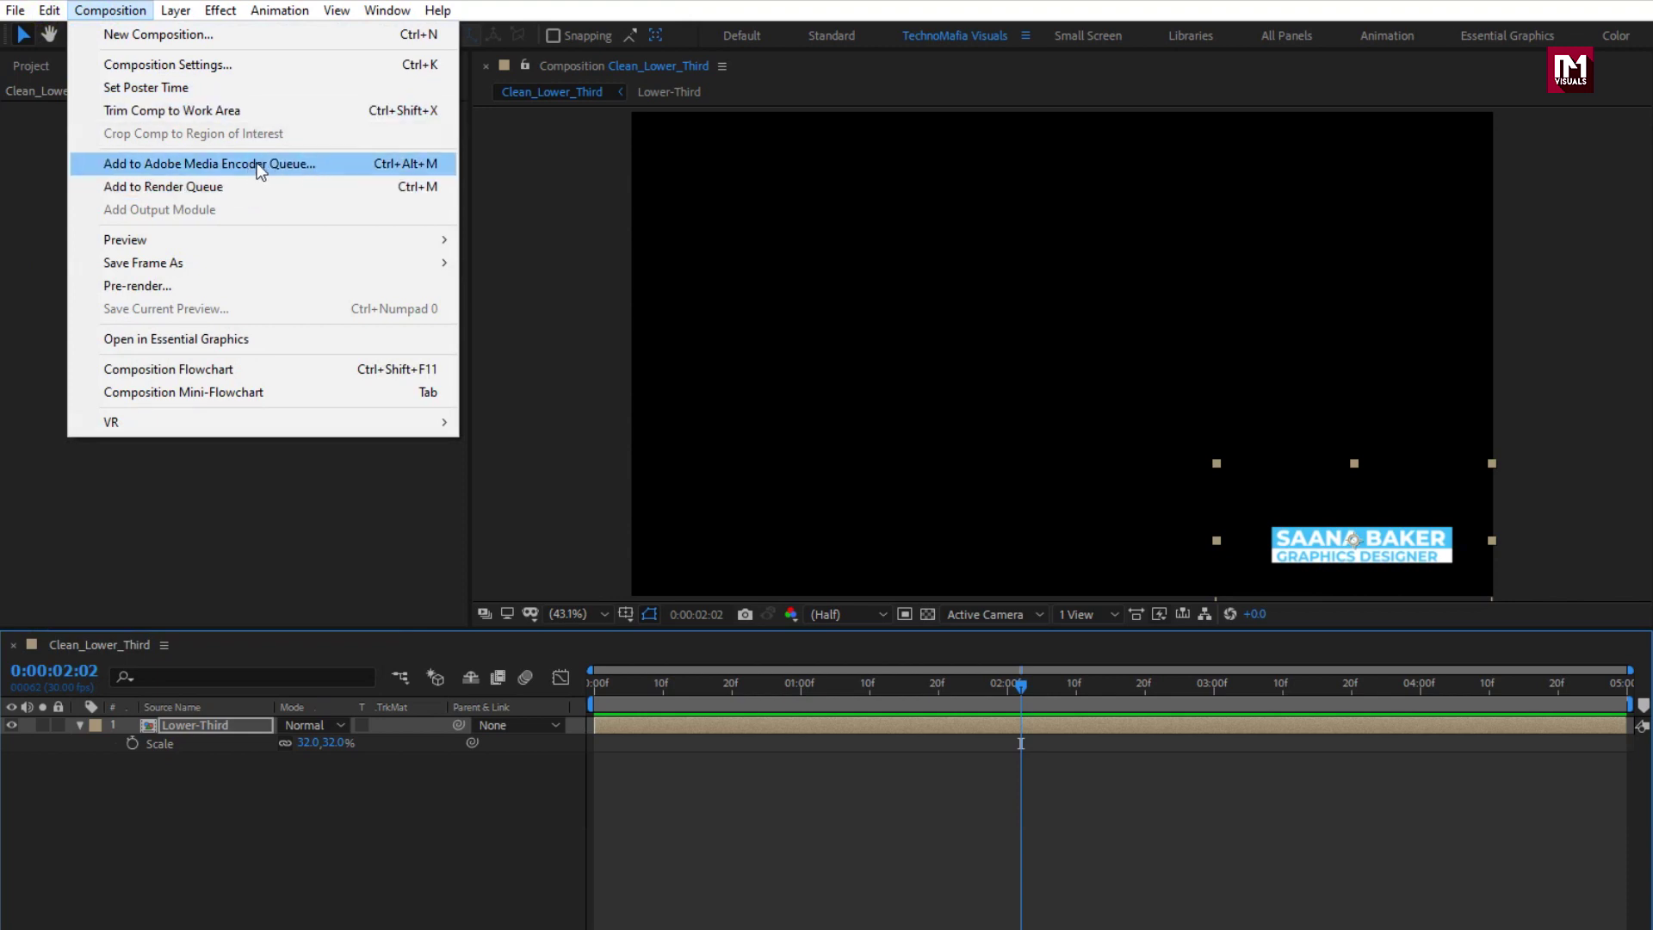
left_click(342, 189)
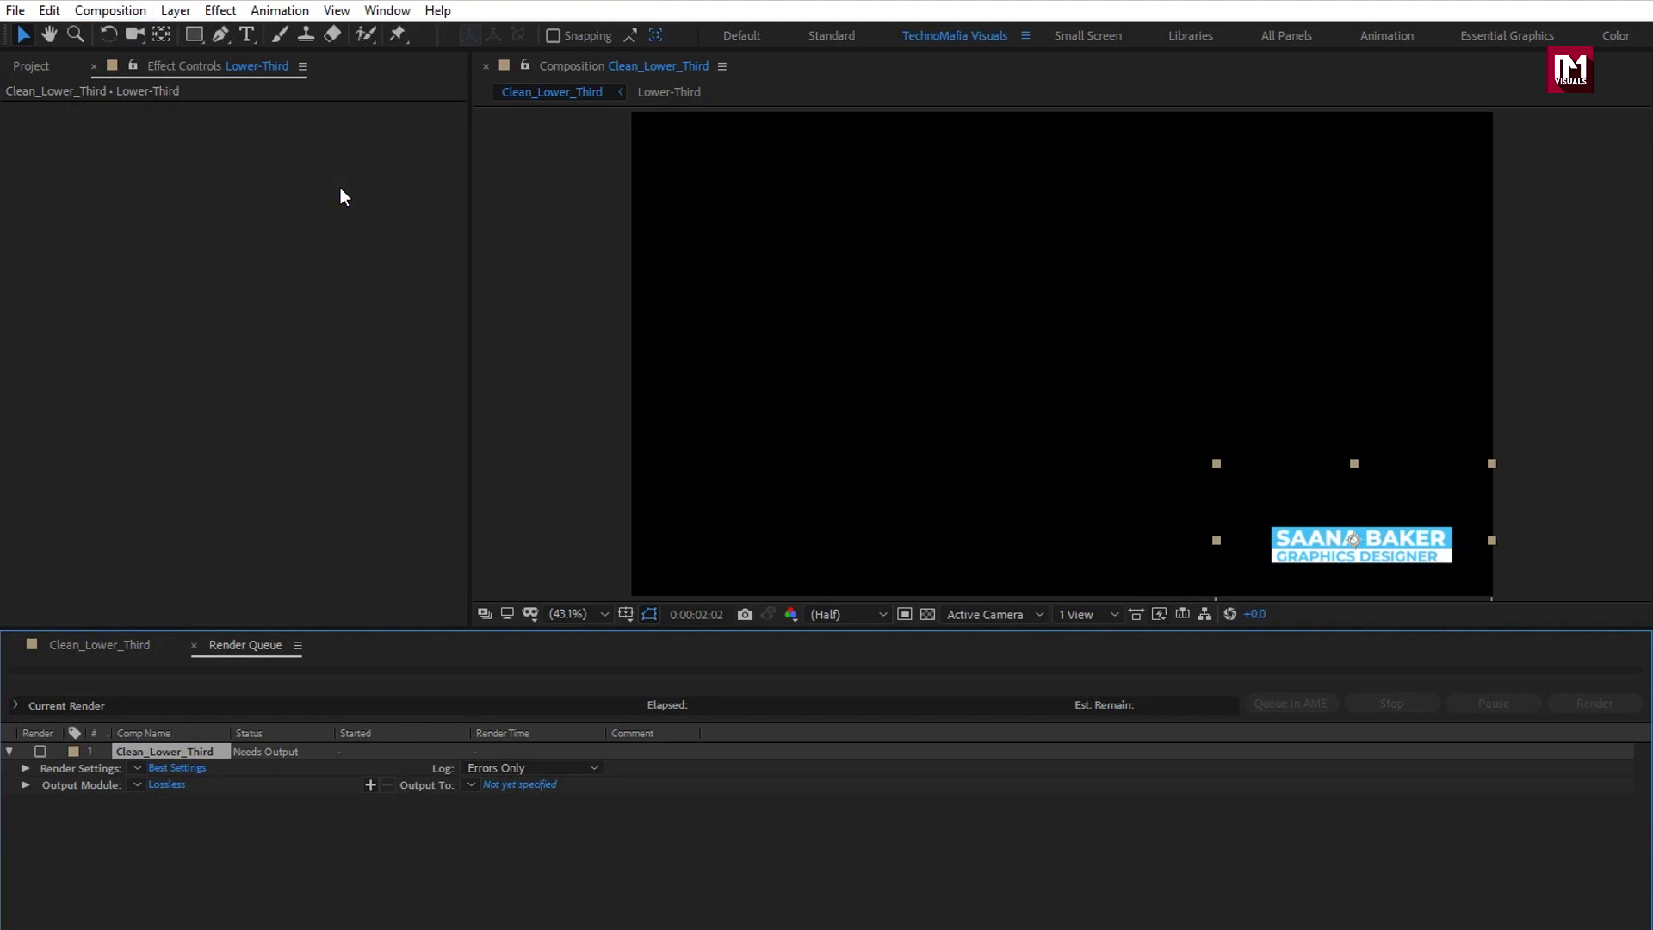
left_click(172, 787)
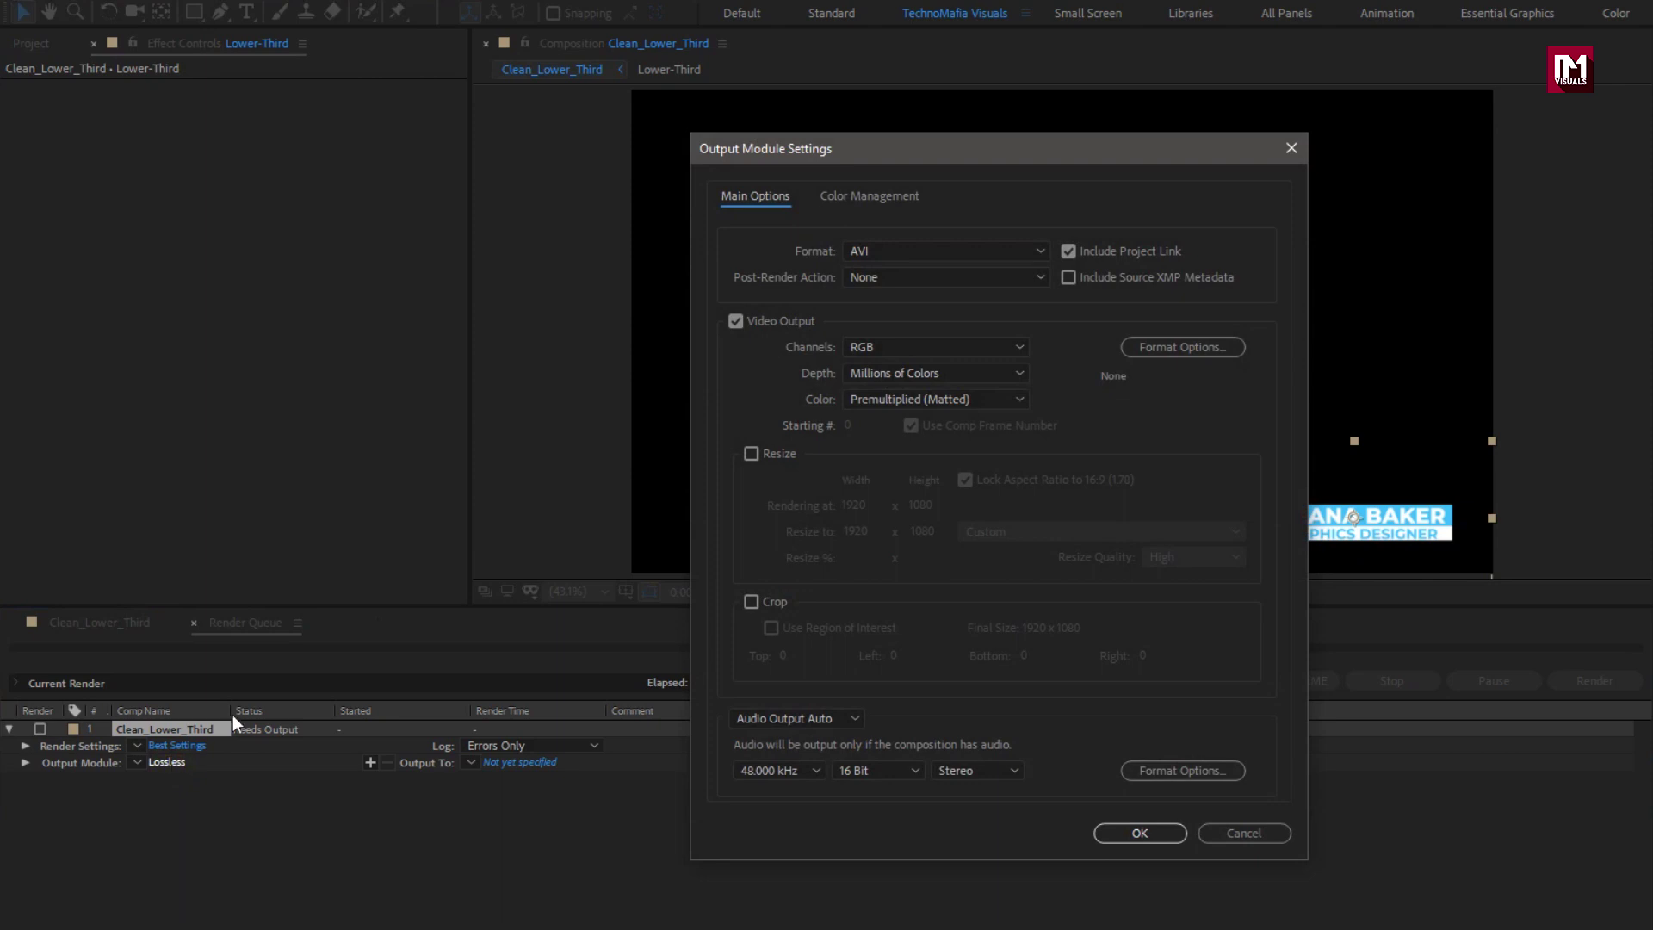
left_click(888, 251)
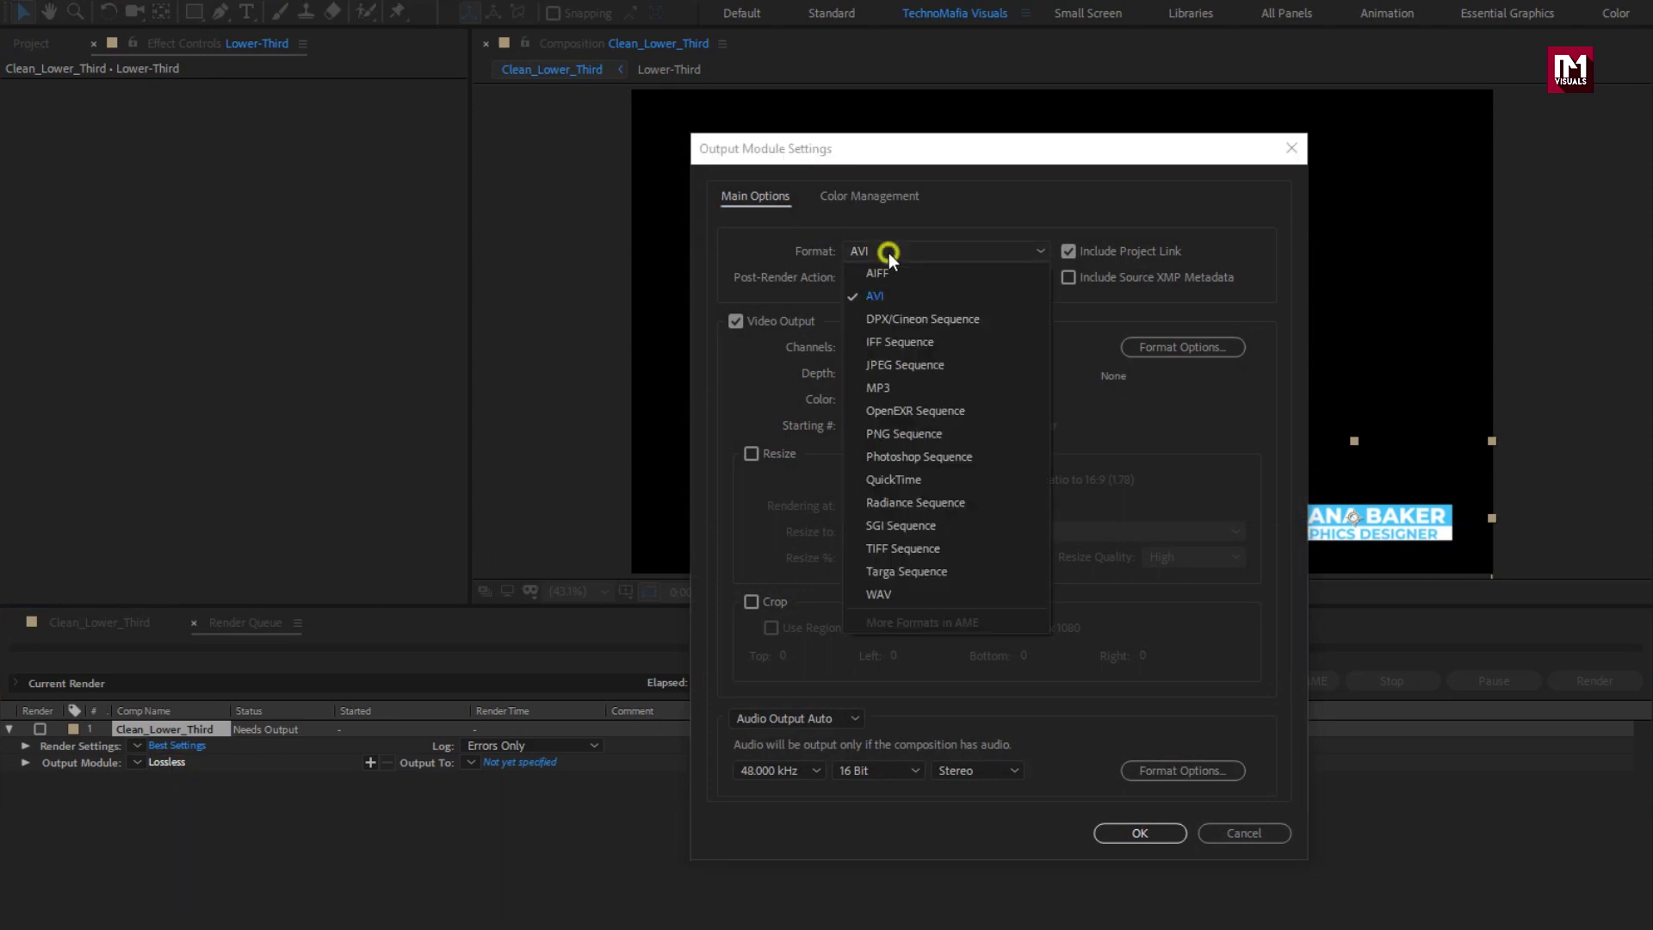
left_click(963, 480)
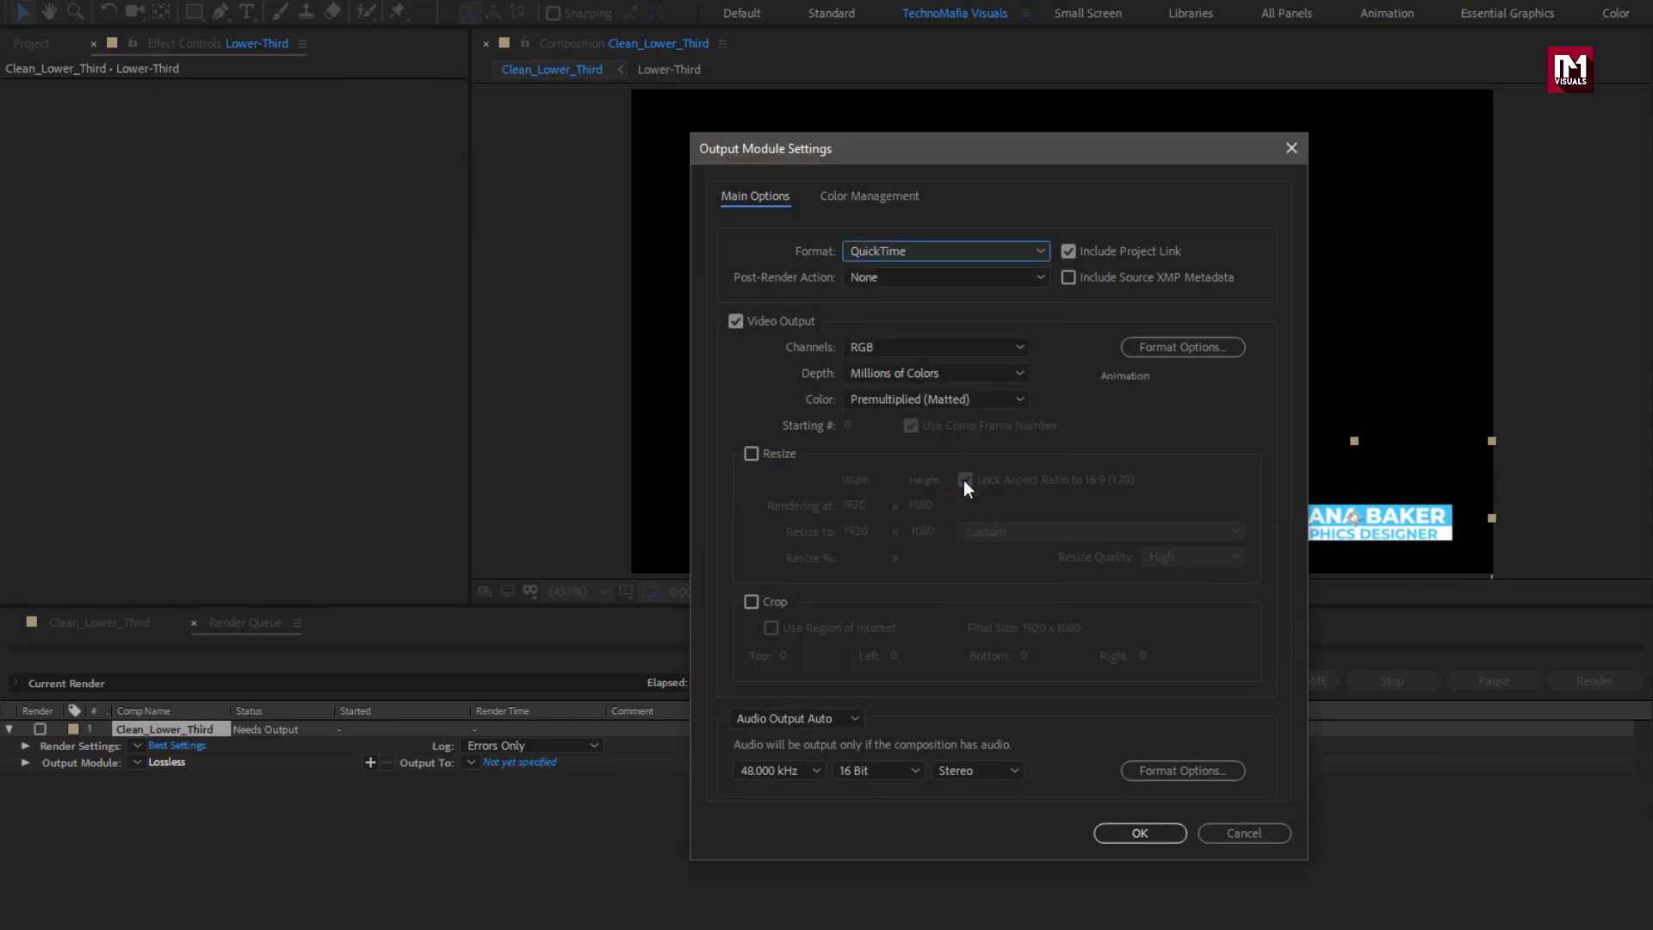
left_click(908, 347)
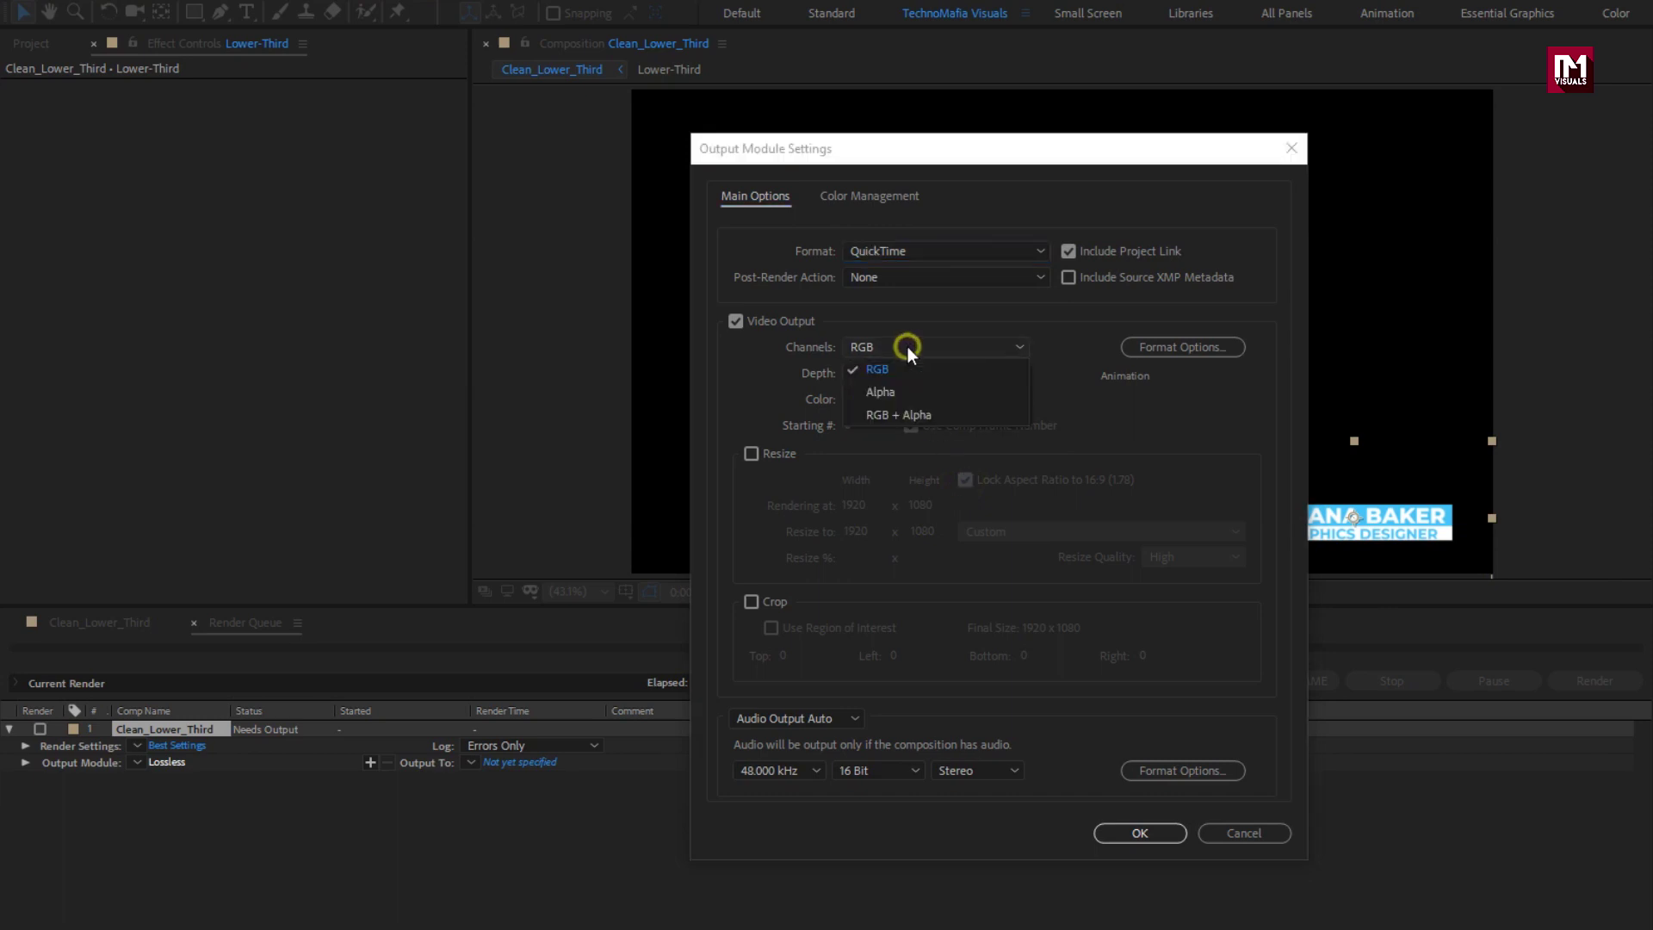
left_click(906, 415)
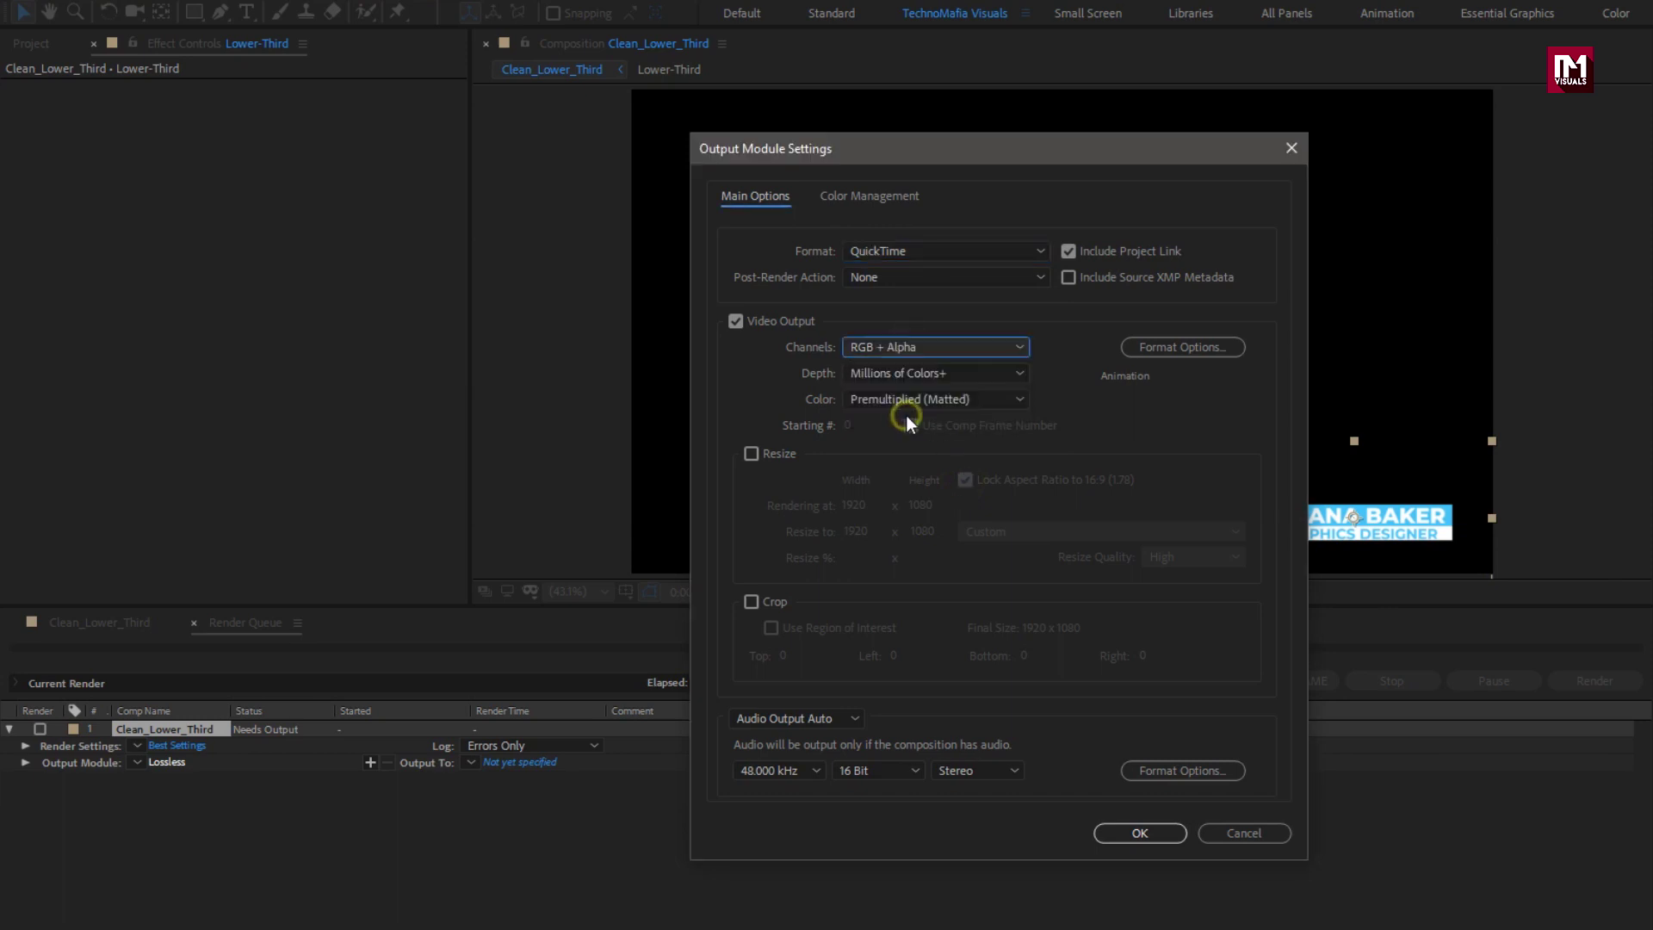
left_click(1129, 831)
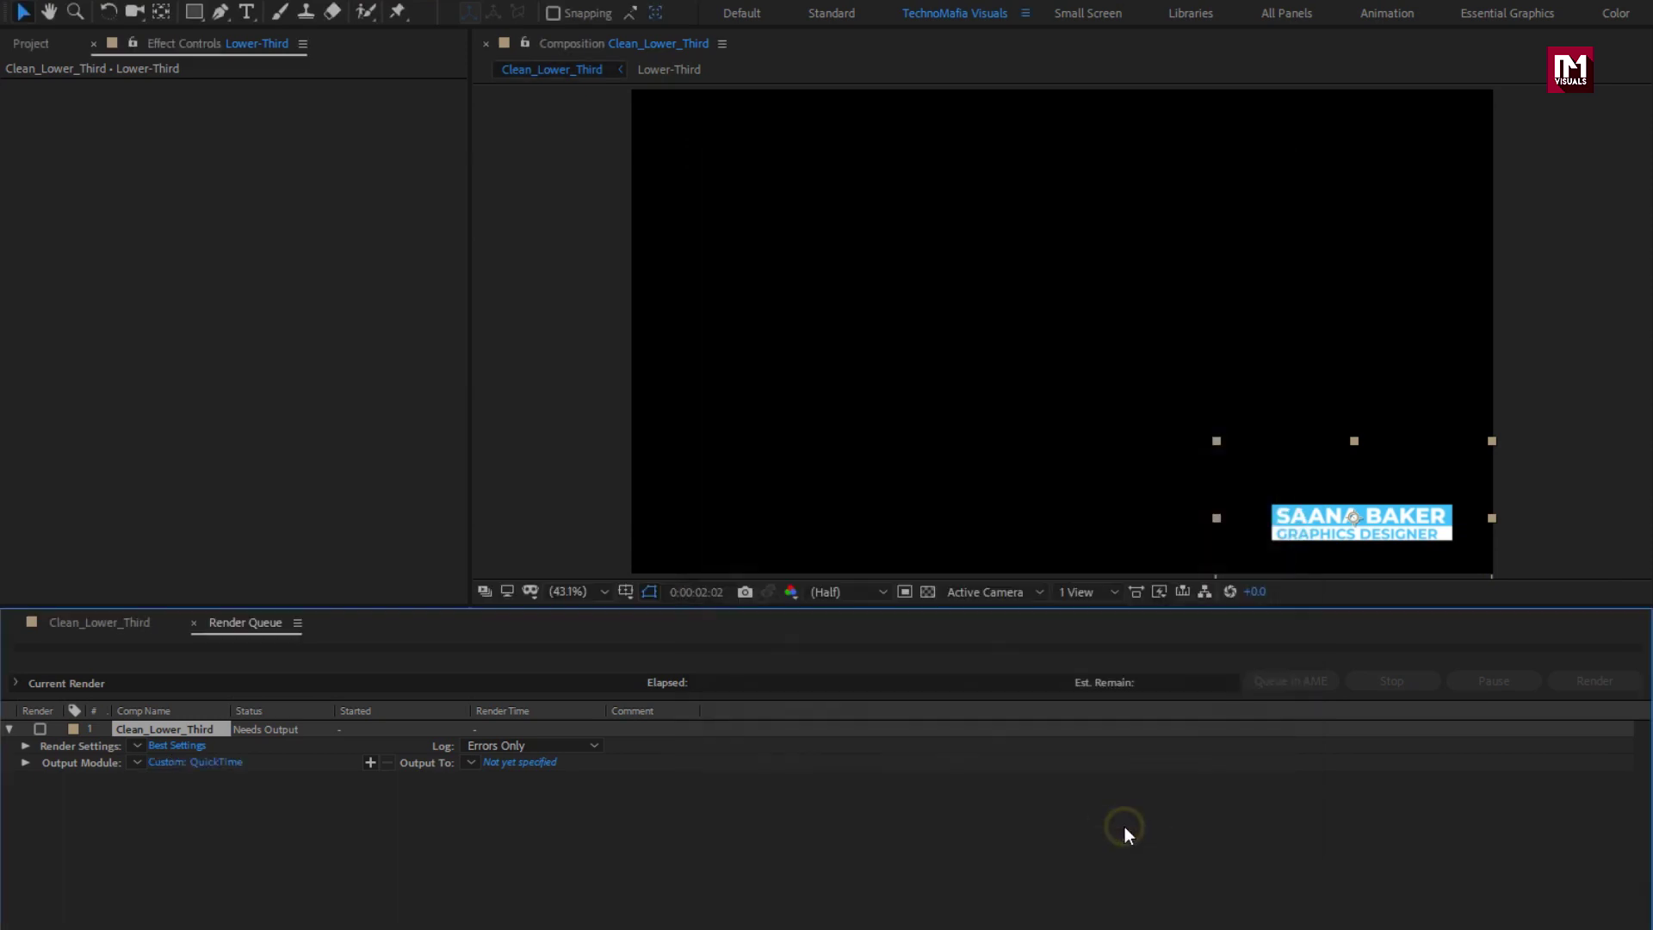
Set the output file to Clean_Lower_Third.mov and start rendering
left_click(513, 763)
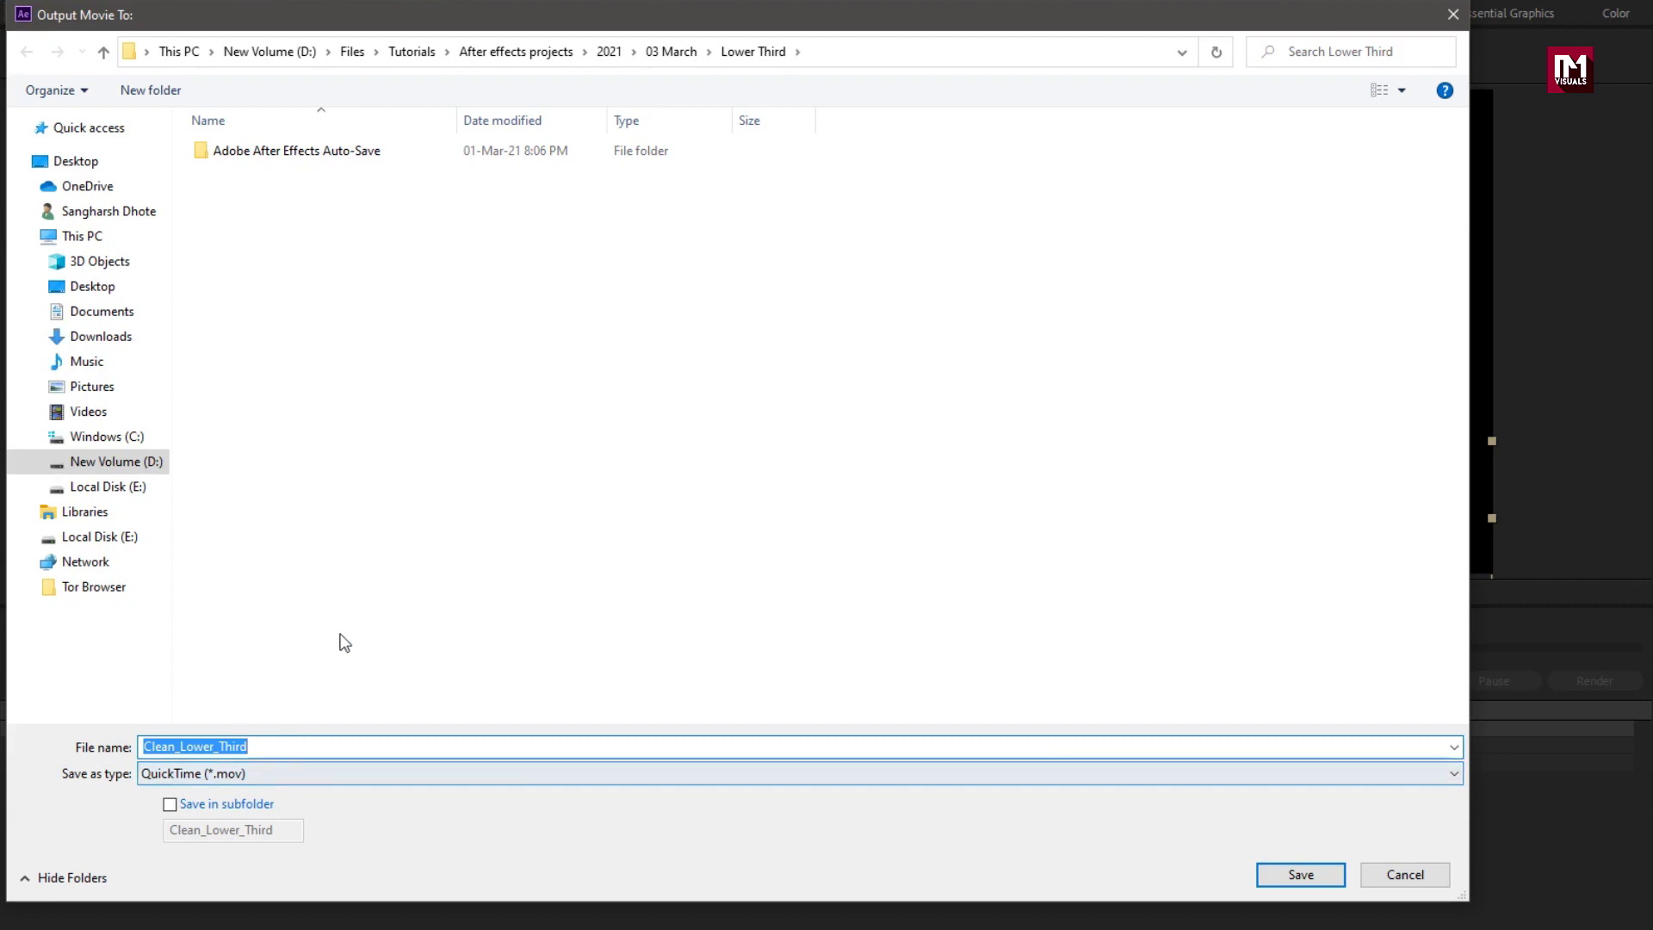
left_click(1273, 874)
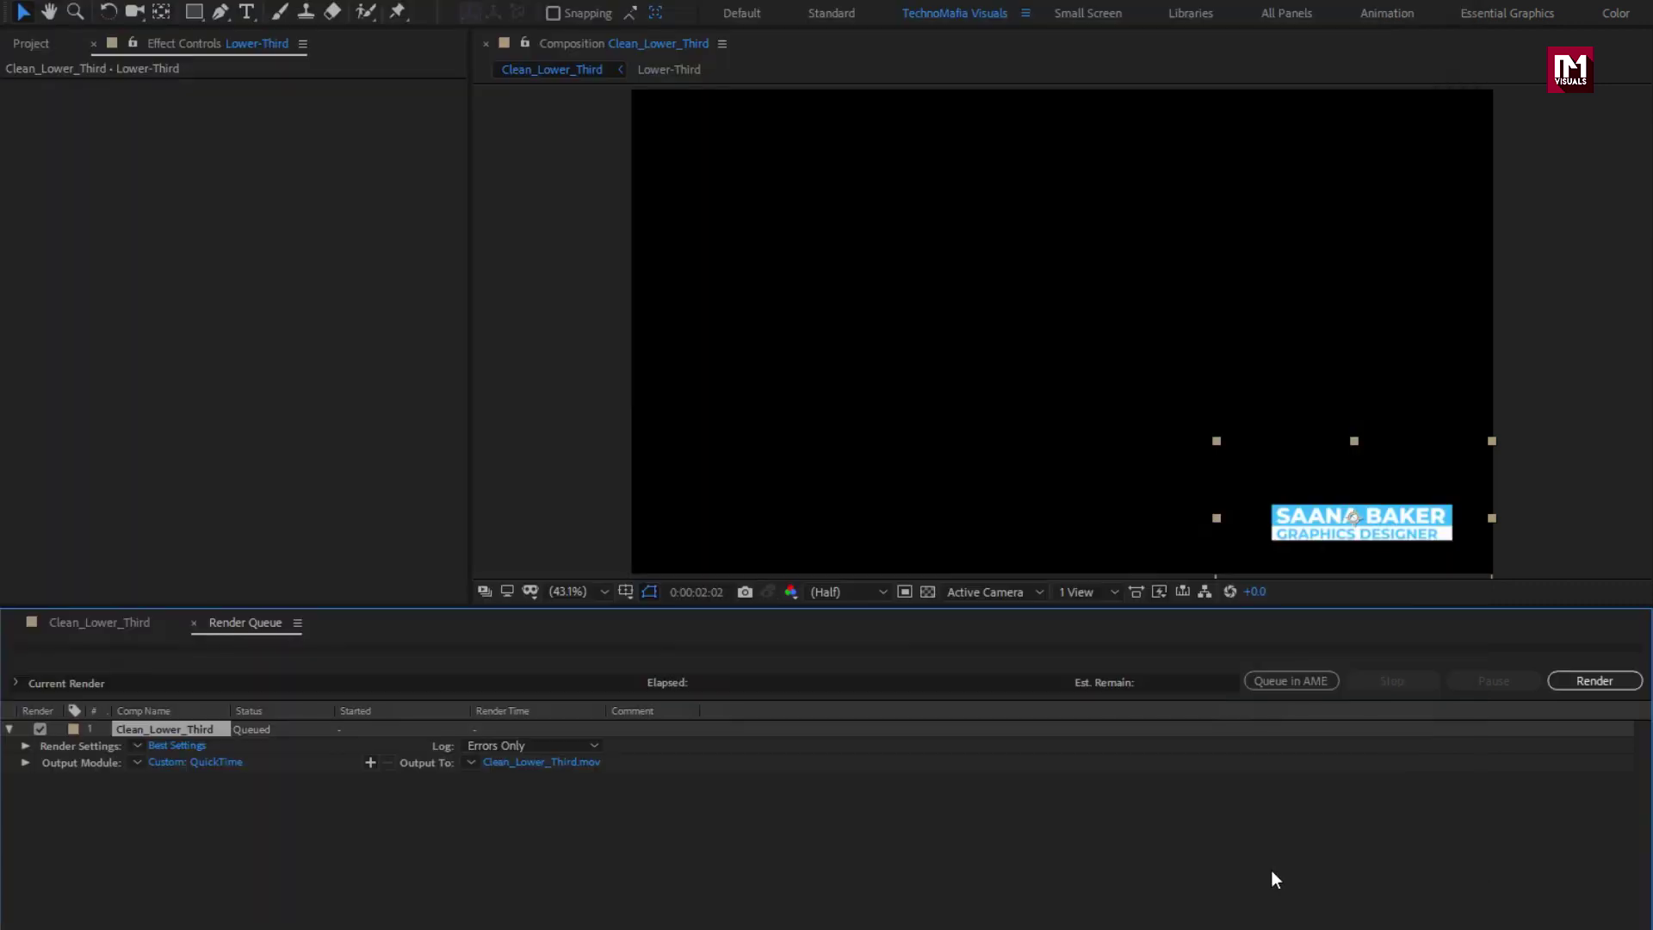
left_click(1617, 684)
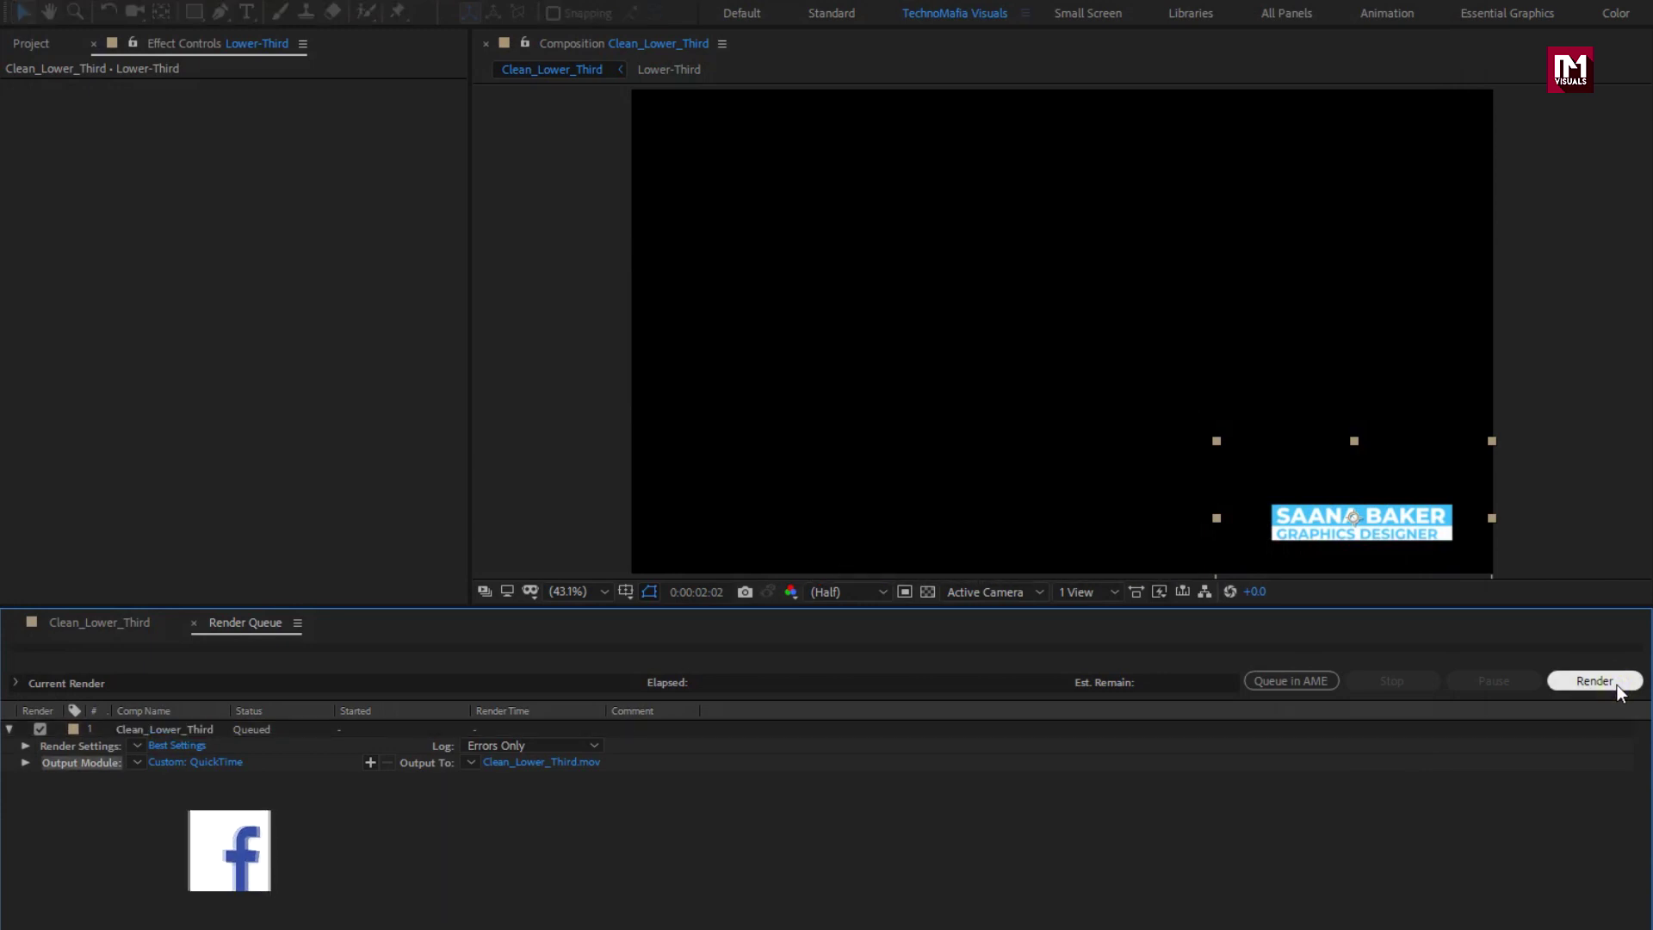